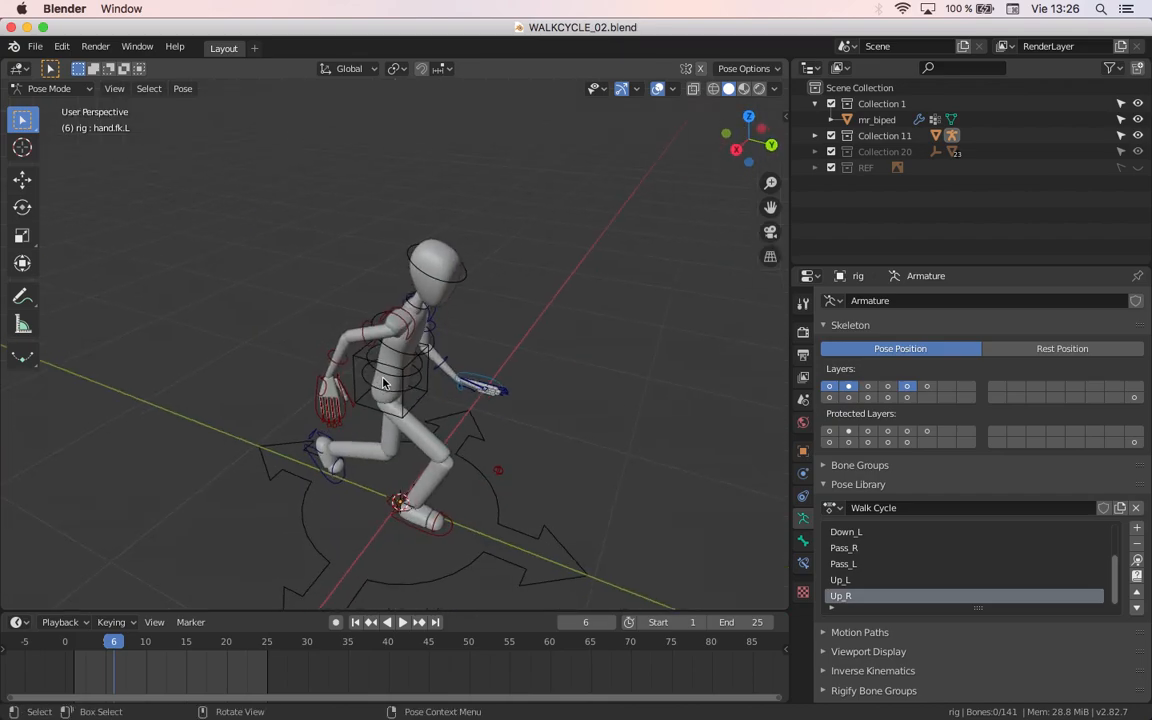
Step: View the rig from the right side and play the walk cycle animation, stopping it after checking the motion
key("KP_3")
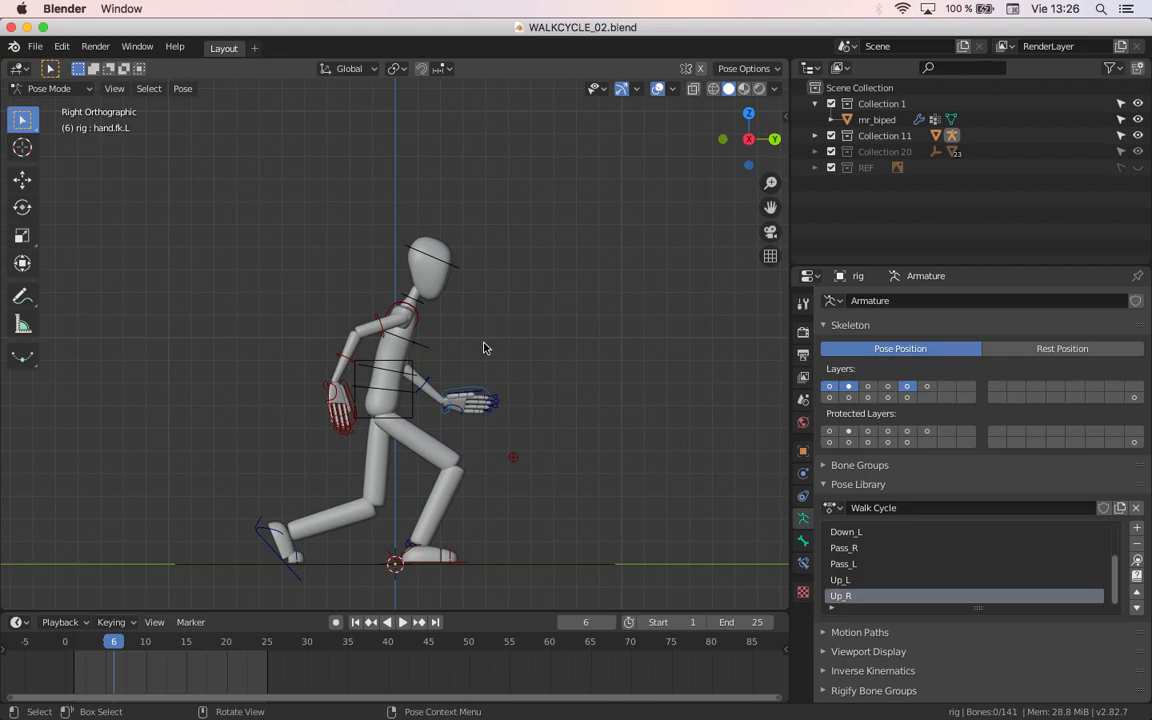
key("space")
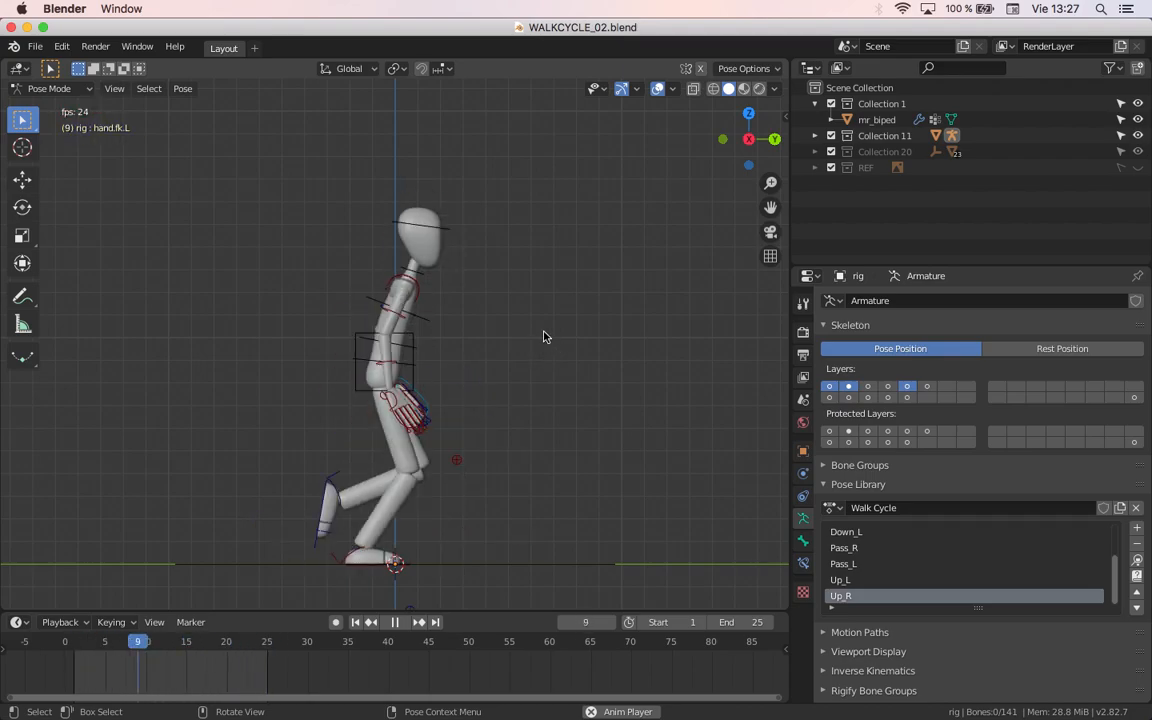
key("space")
scroll(298, 458, "down", 3)
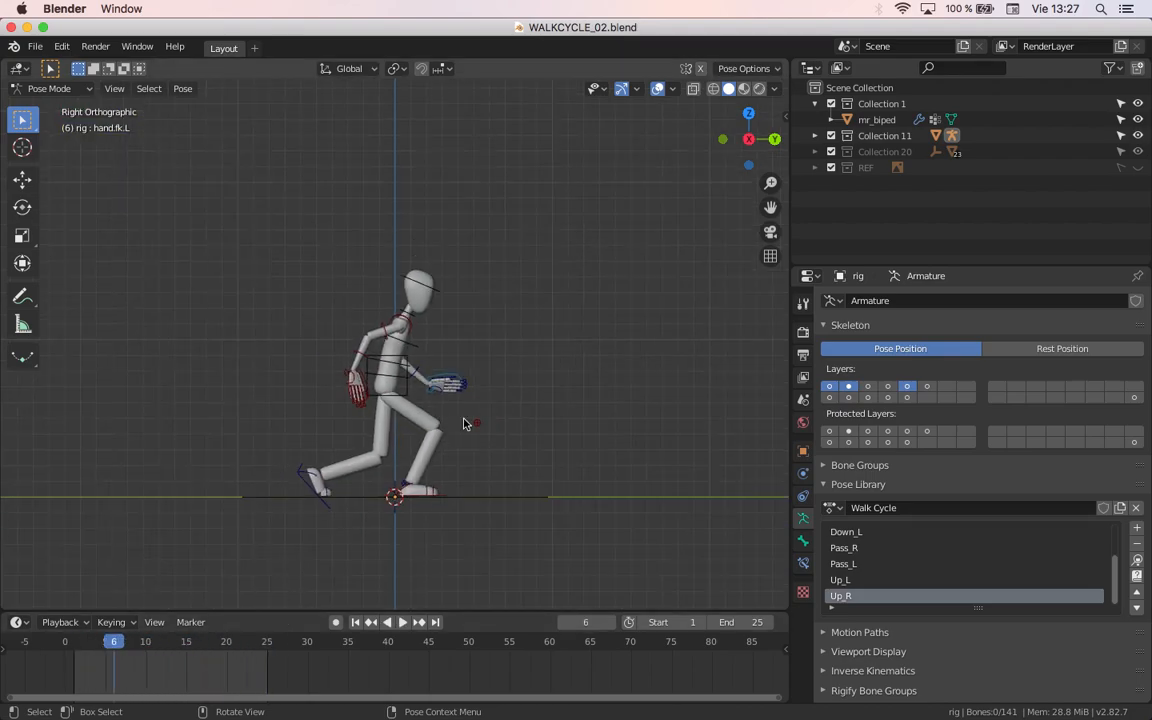
Step: Select all the rig's visible bones and enlarge the timeline so their keyframes from frame 1 to 25 spread out
key("a")
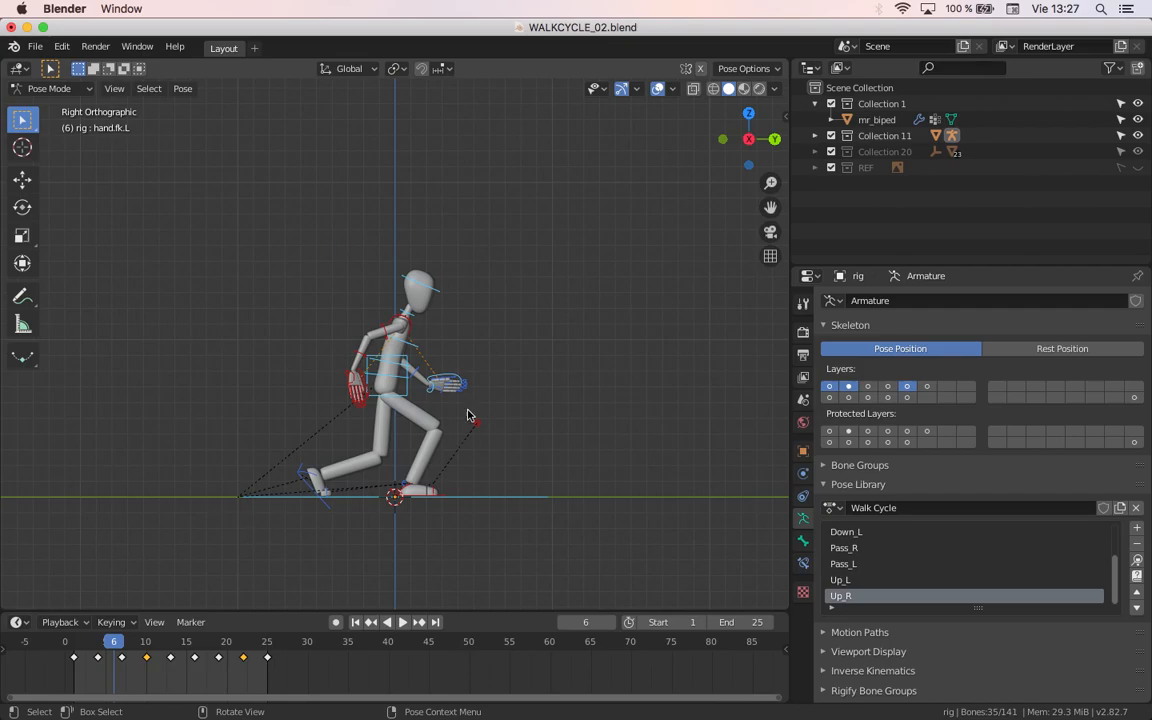
left_click_drag(404, 611, 425, 452)
middle_click_drag(237, 532, 100, 523, "ctrl")
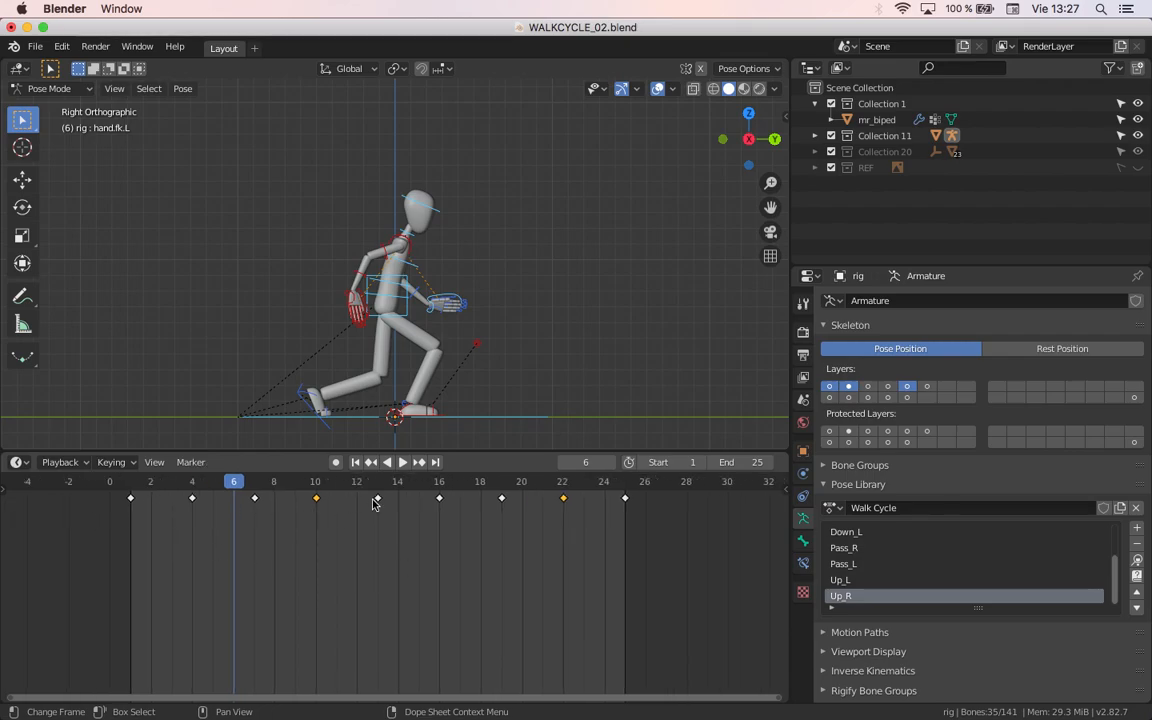
Step: Show the REF collection's walk cycle reference image and fit both the chart and the frame 1–25 keyframes in view
left_click(1137, 167)
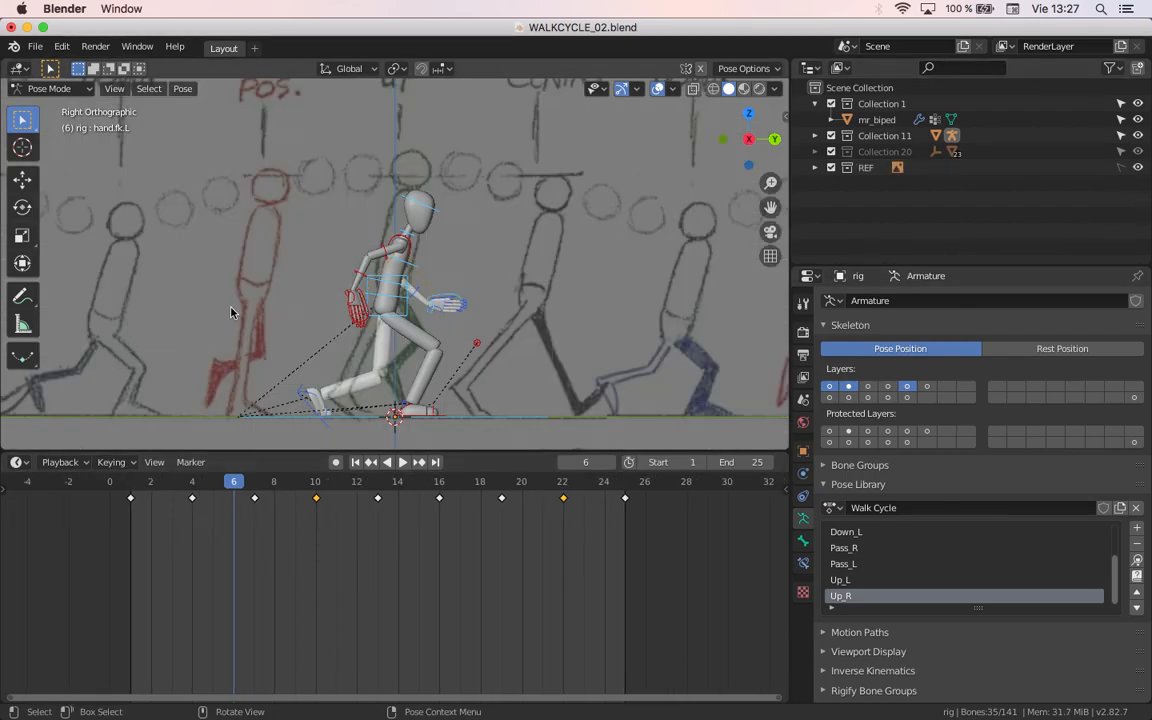
scroll(301, 239, "down", 6)
scroll(405, 210, "up", 3)
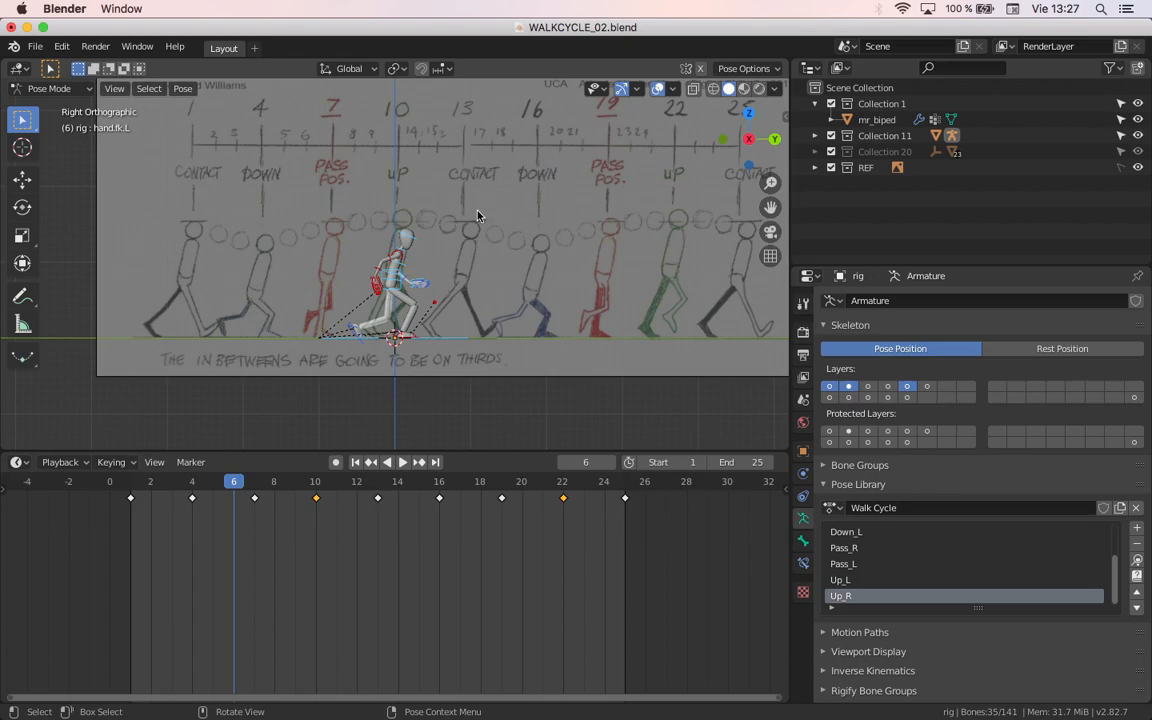
middle_click_drag(478, 215, 422, 257, "shift")
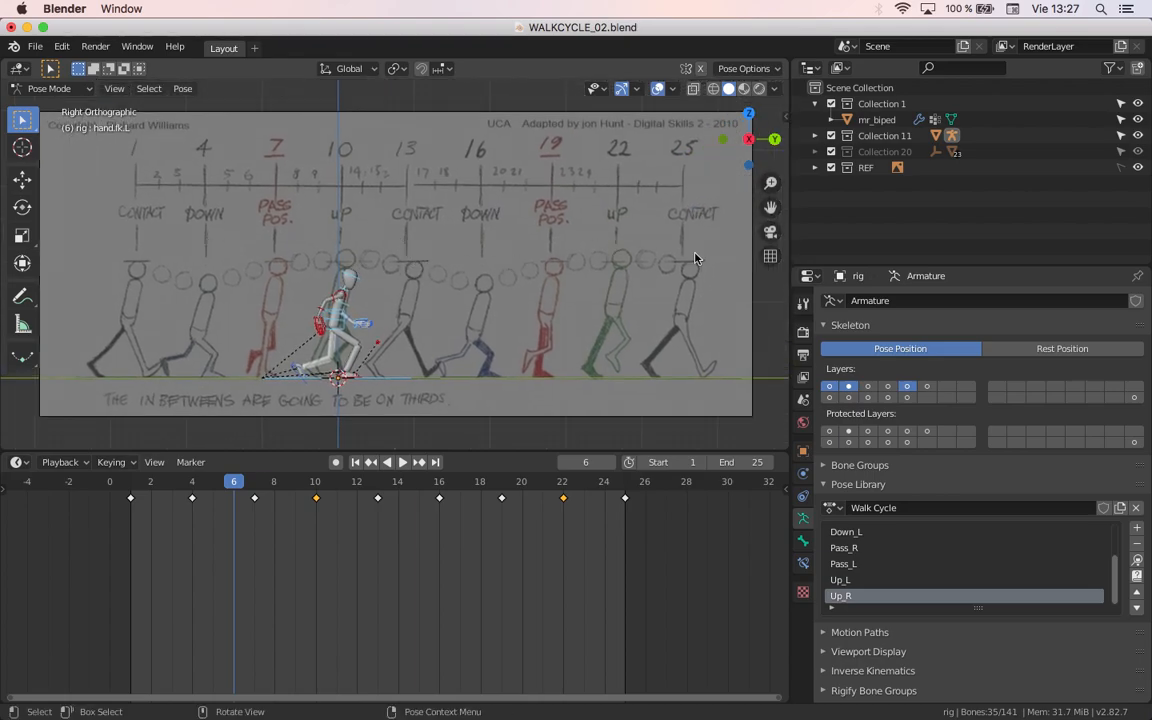
left_click(1137, 167)
scroll(222, 574, "up", 3)
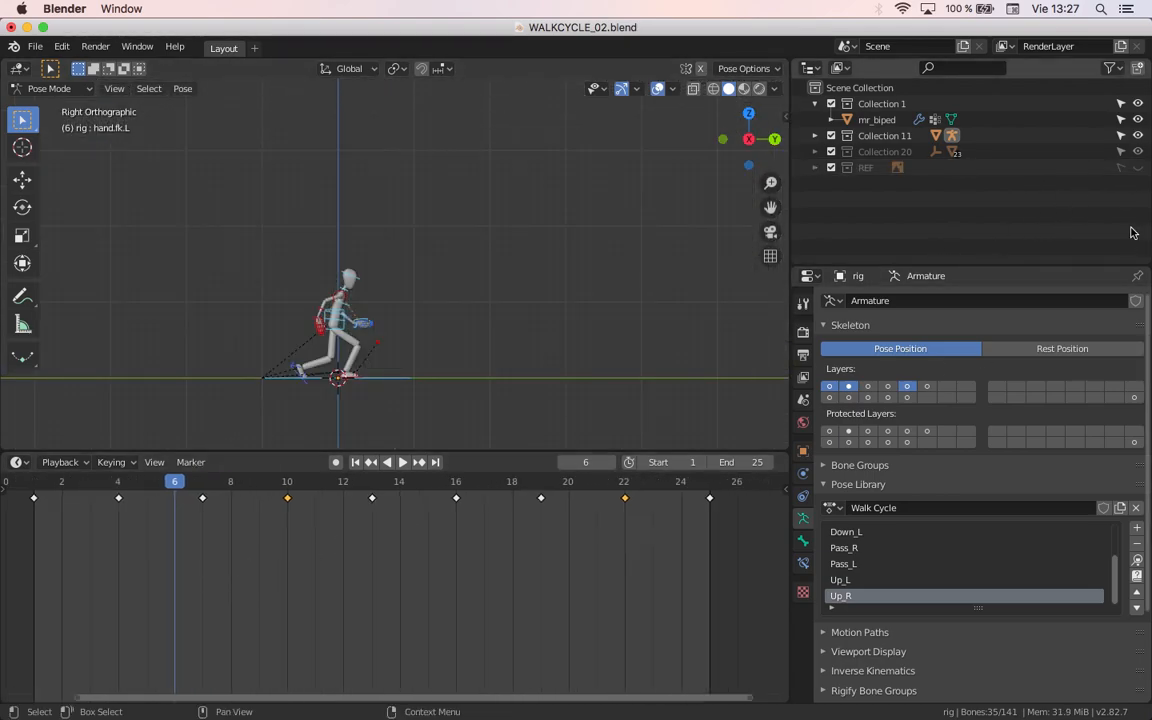
left_click(1137, 167)
middle_click_drag(206, 571, 278, 601)
scroll(361, 573, "down", 2)
middle_click_drag(361, 573, 284, 598)
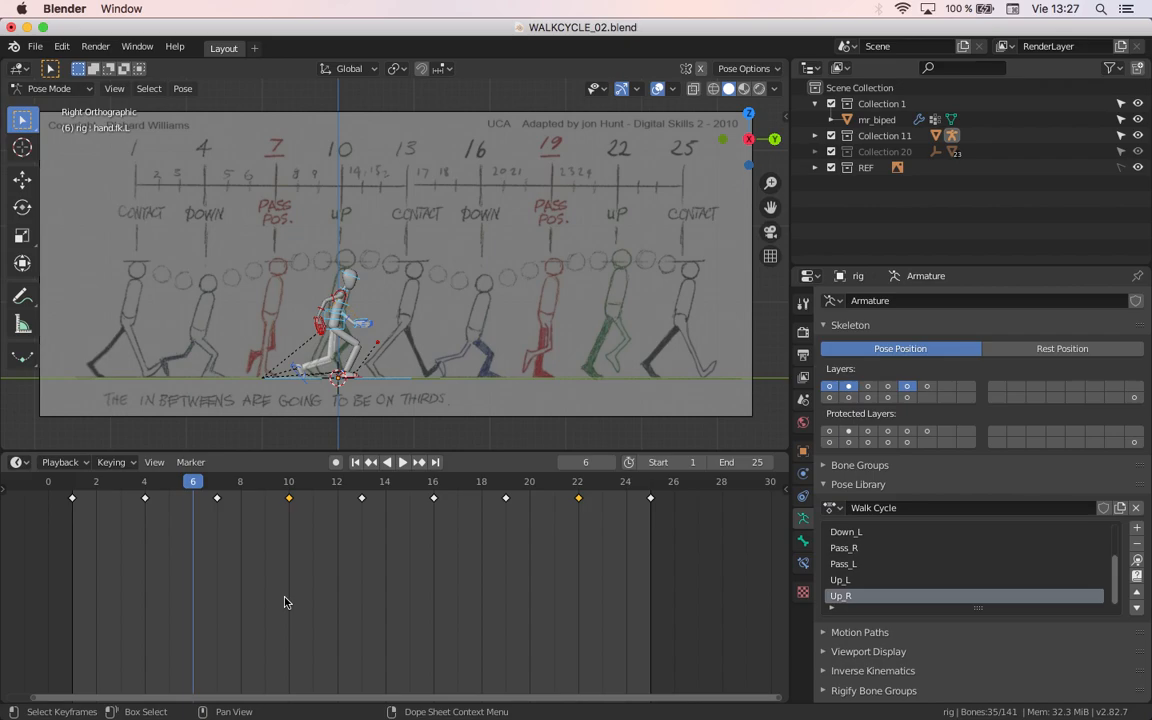
Step: Set the keyframe type of the down and up poses at frames 4, 10, 16 and 22 to Extreme
left_click_drag(695, 544, 30, 497)
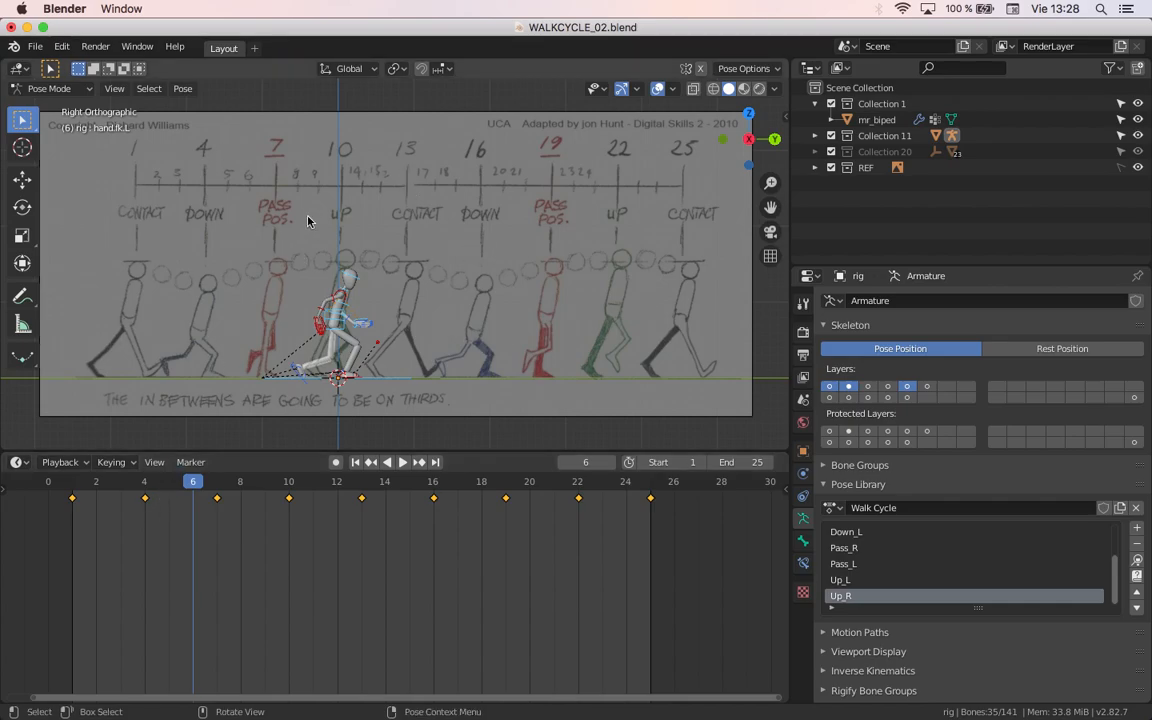
left_click_drag(159, 604, 136, 478)
left_click(289, 498, "shift")
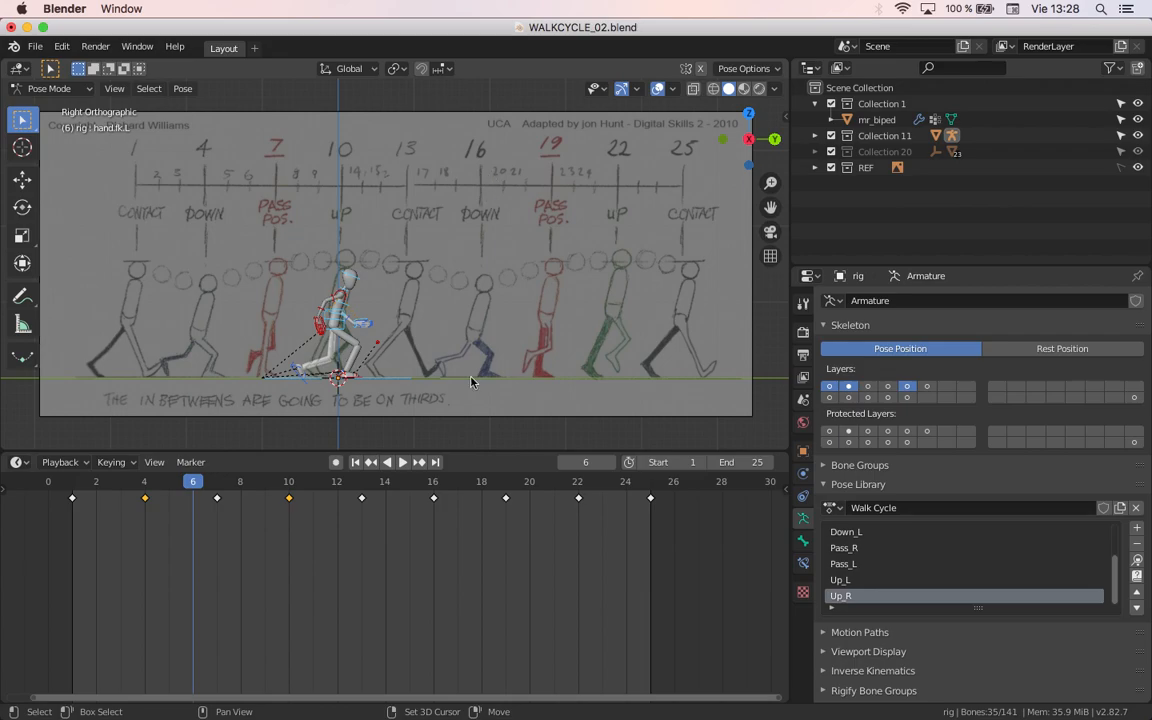
left_click_drag(442, 537, 419, 473, "shift")
left_click_drag(612, 594, 572, 470, "shift")
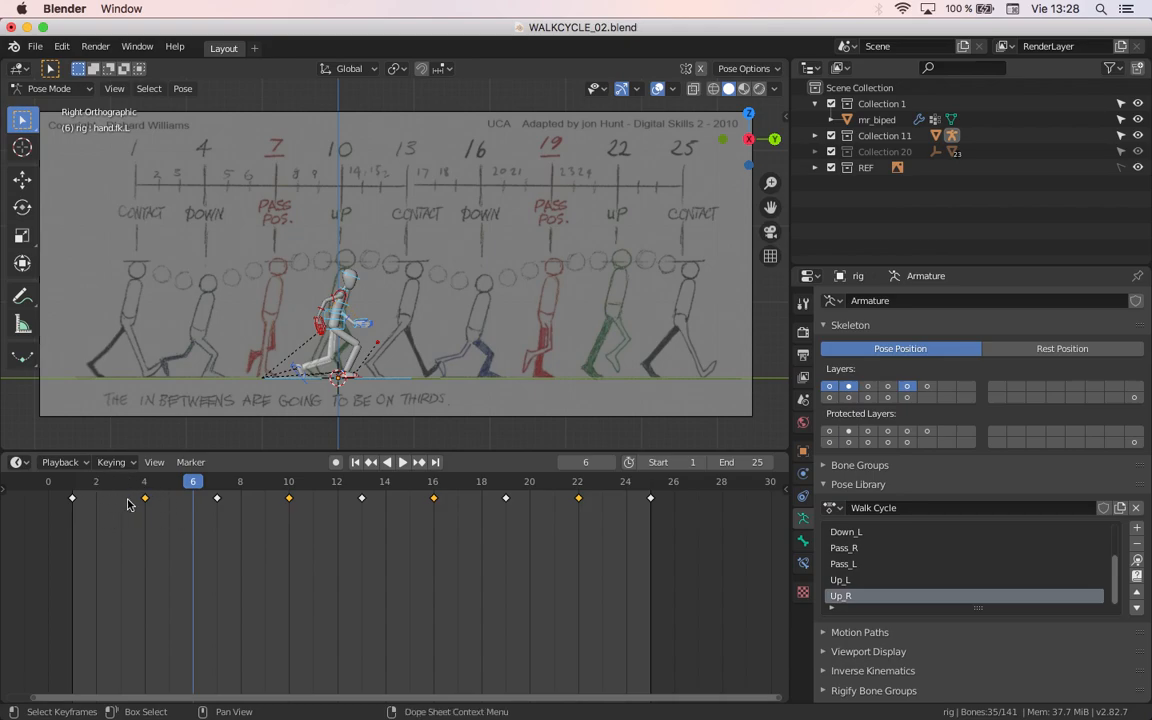
right_click(198, 526)
mouse_move(198, 522)
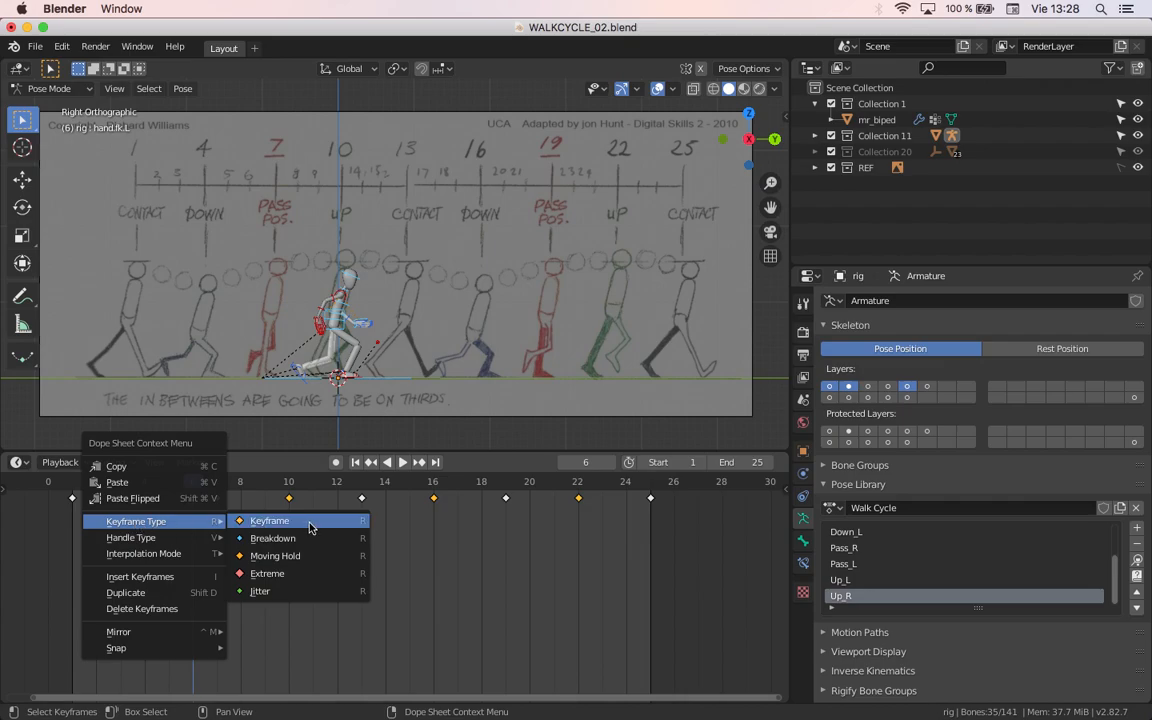
left_click(270, 576)
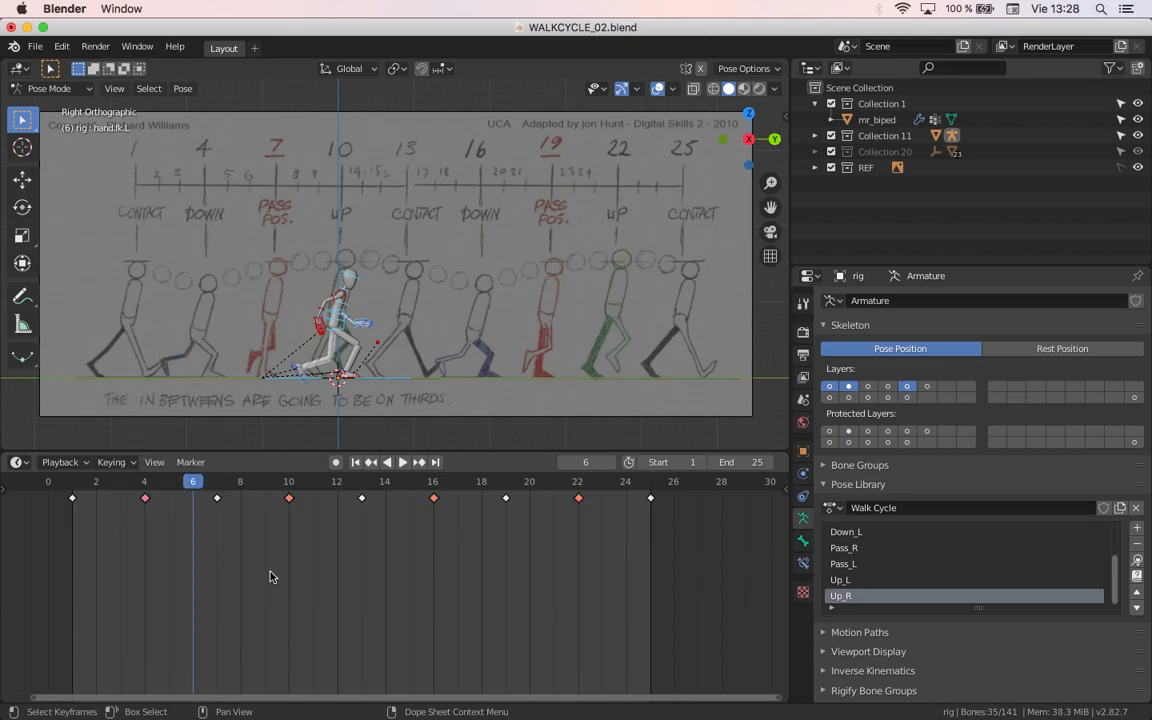
key("b")
left_click_drag(299, 528, 52, 490)
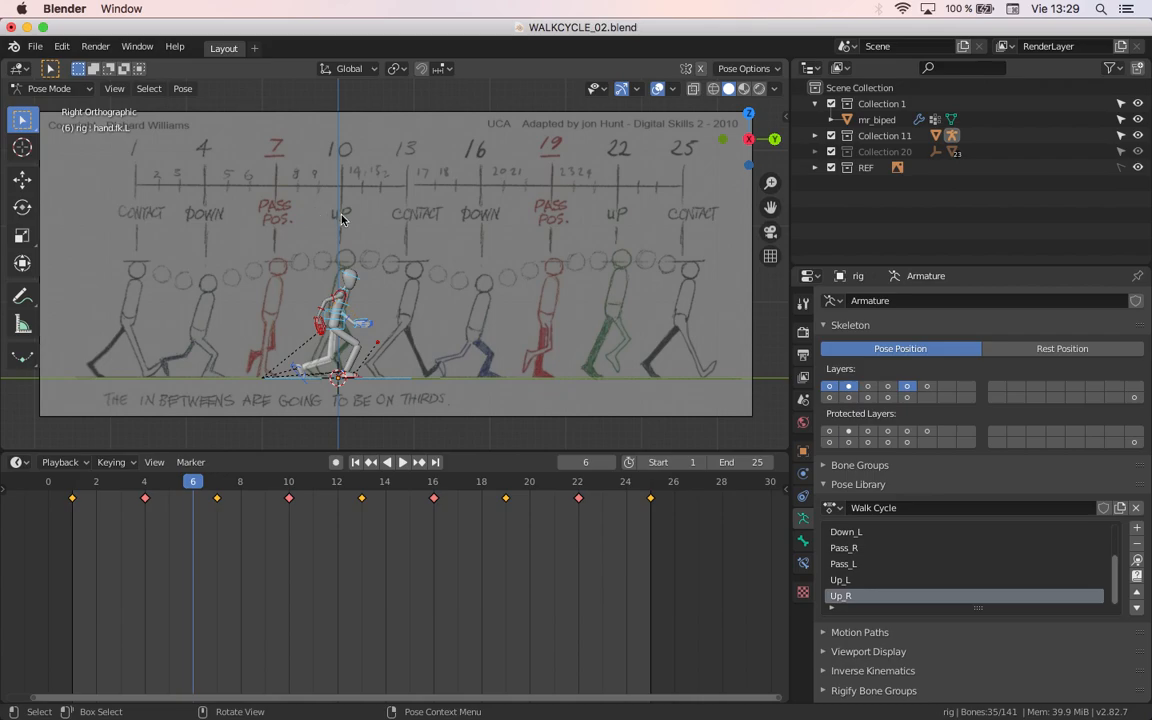
left_click_drag(305, 551, 283, 486)
left_click_drag(517, 551, 494, 495)
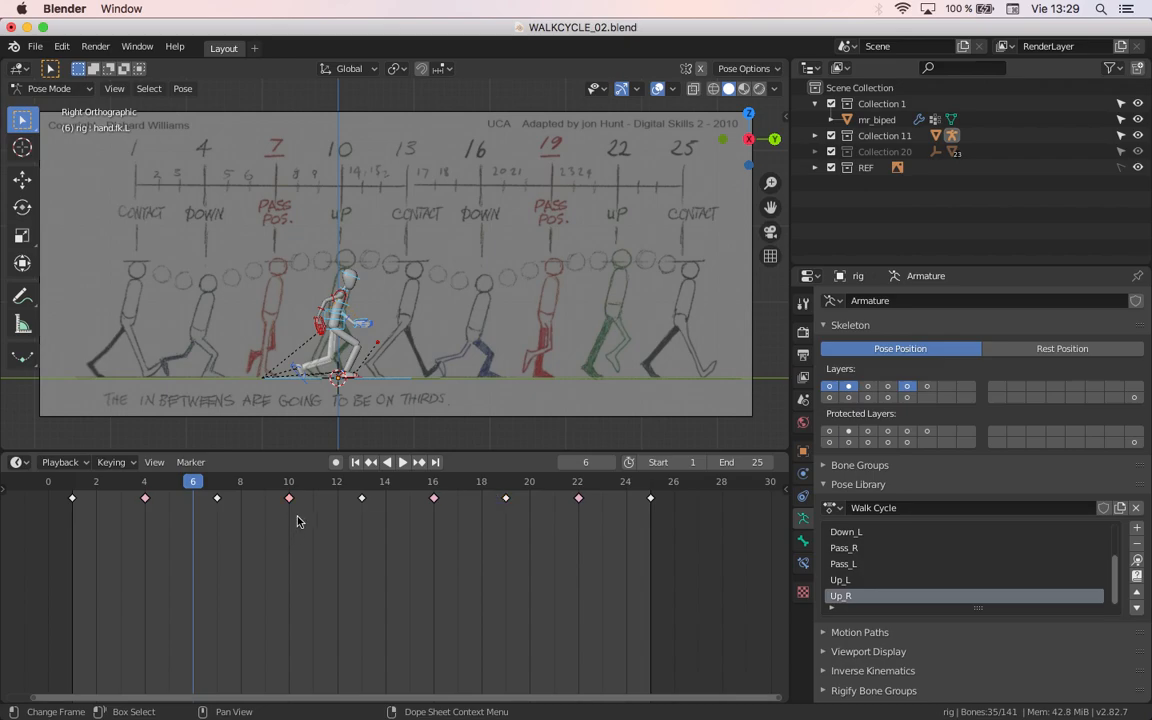
Step: Set the keyframe type of the passing poses at frames 7 and 19 to Breakdown
left_click_drag(220, 528, 199, 489)
left_click_drag(535, 560, 491, 484, "shift")
right_click(505, 506)
mouse_move(470, 502)
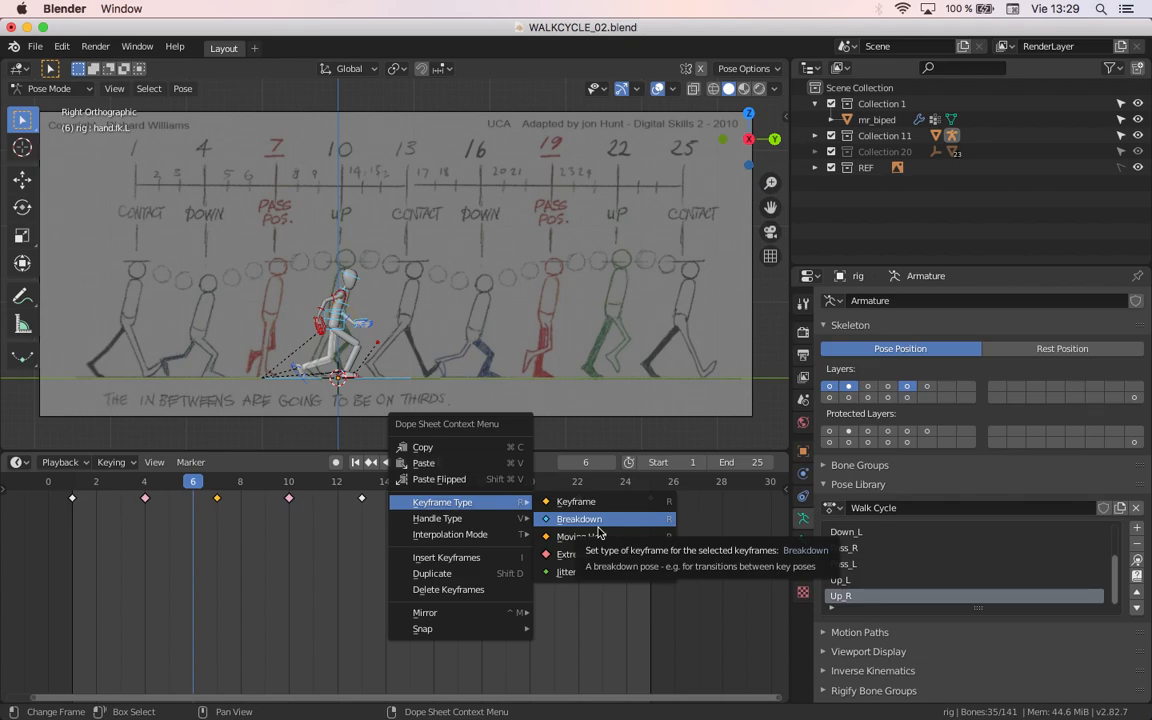
left_click(597, 529)
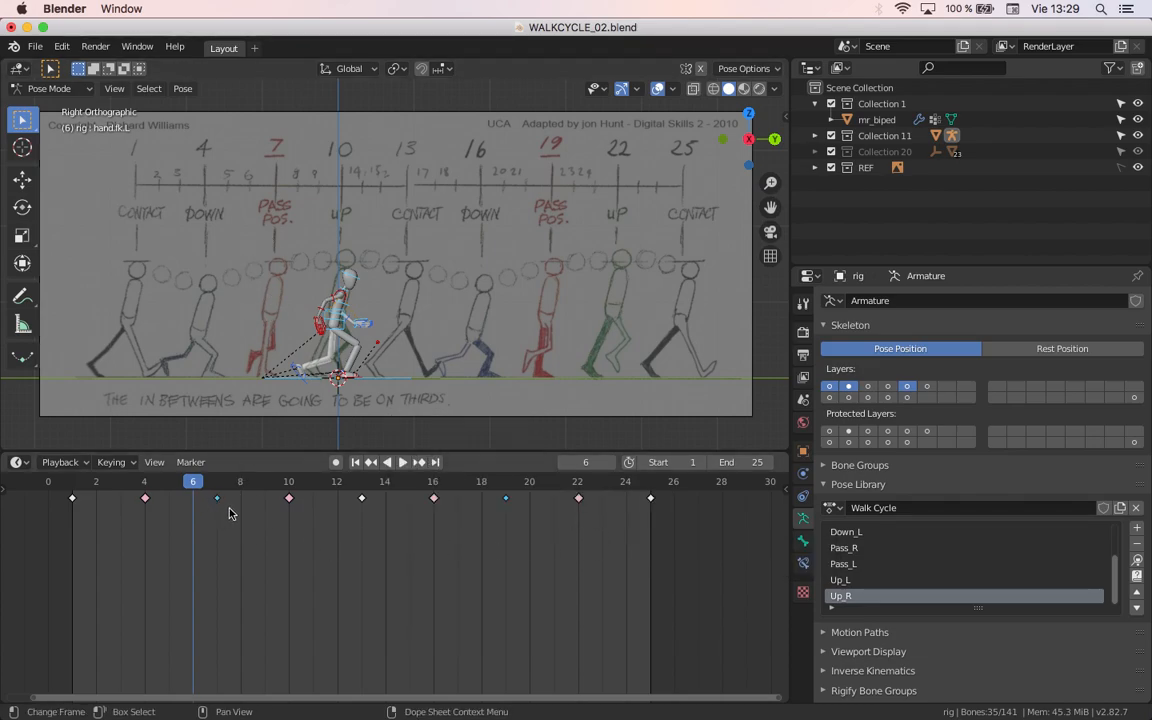
Step: Select all the keyframes from frame 1 to 25 and review the available keyframe types
left_click_drag(642, 536, 5, 423)
right_click(217, 514)
mouse_move(245, 509)
right_click(300, 504)
mouse_move(273, 496)
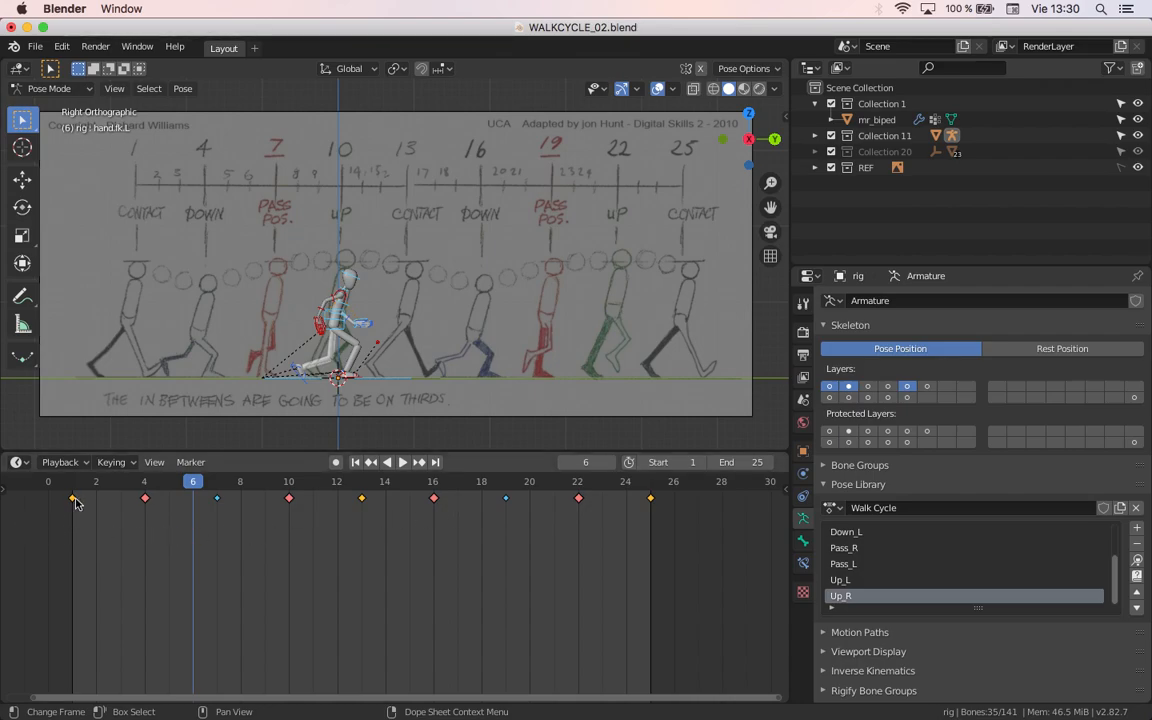
Step: Play the walk cycle, hide the REF reference collection during playback, and stop the animation
key("space")
scroll(400, 385, "up", 4)
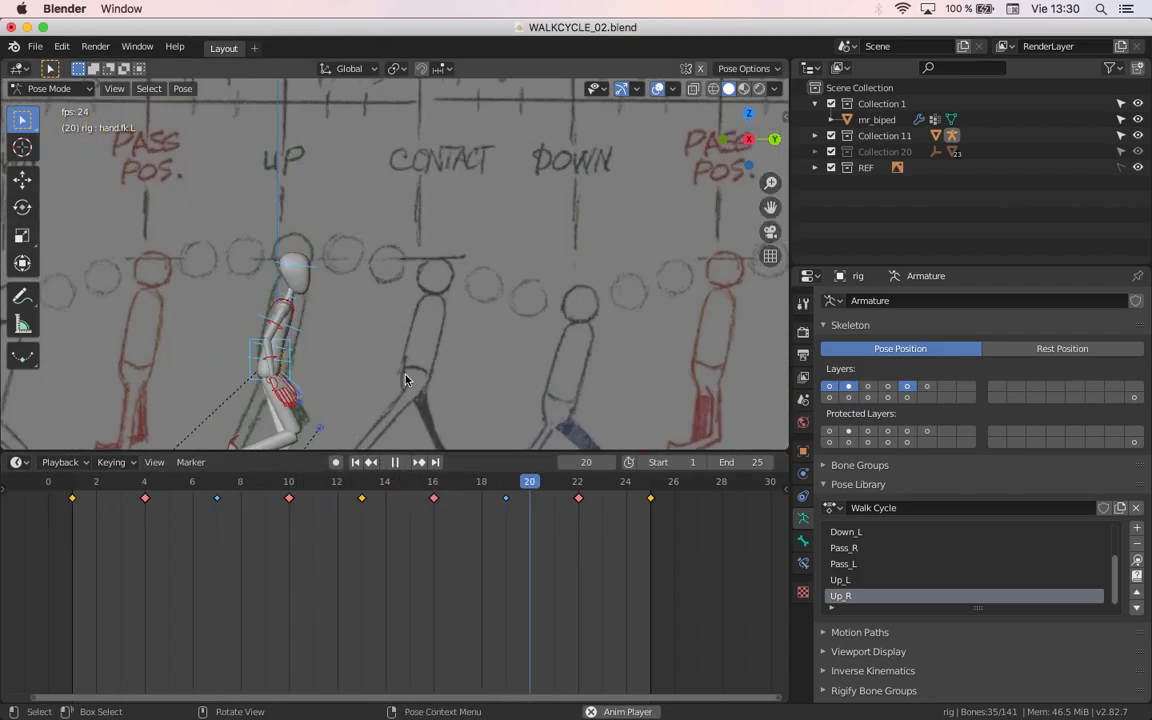
scroll(408, 380, "down", 2)
left_click(1138, 169)
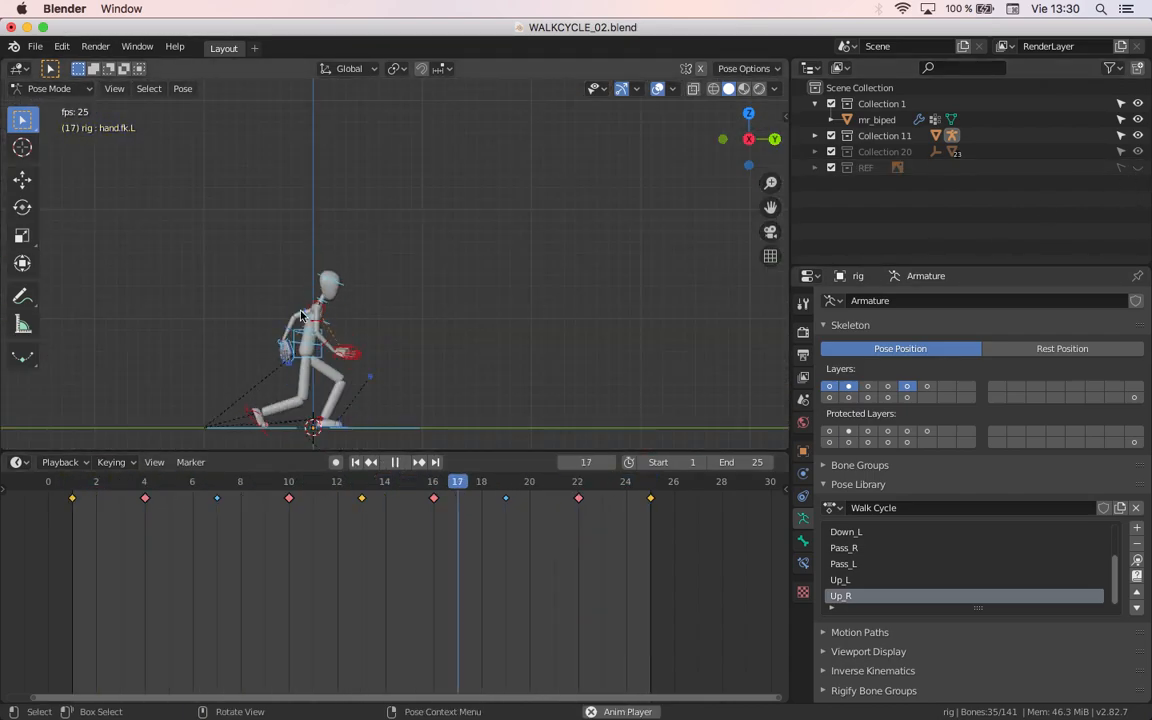
key("space")
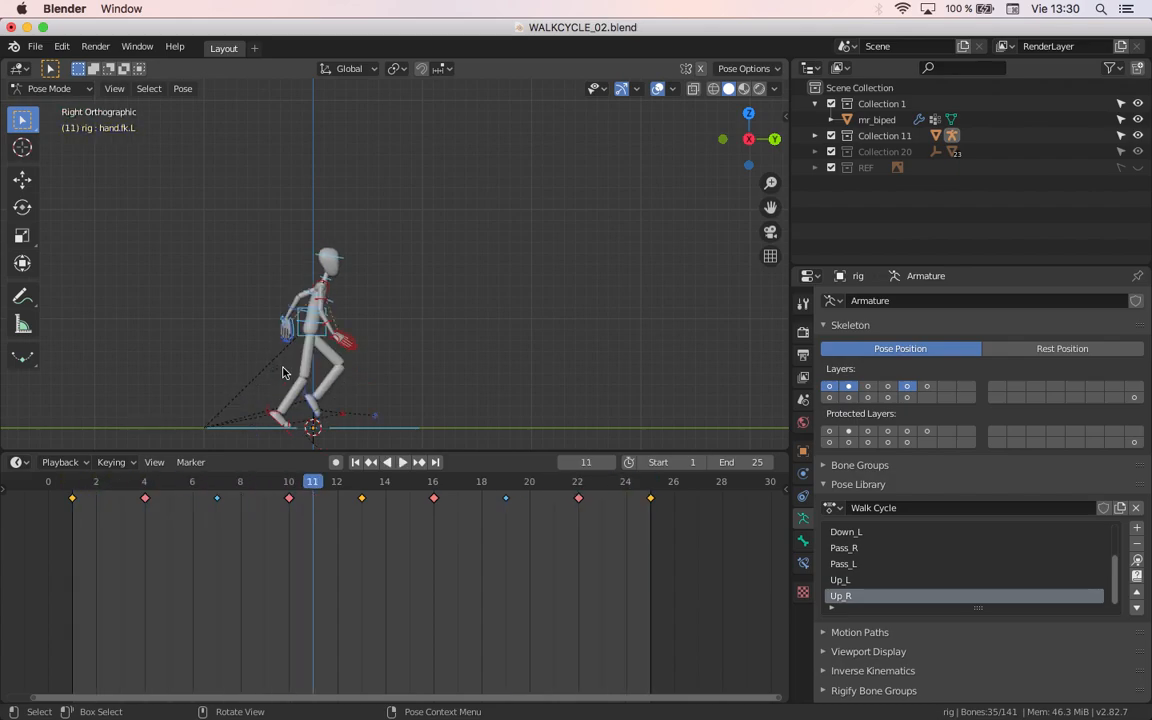
Step: Change the timeline area to the Graph Editor
middle_click_drag(243, 606, 327, 594)
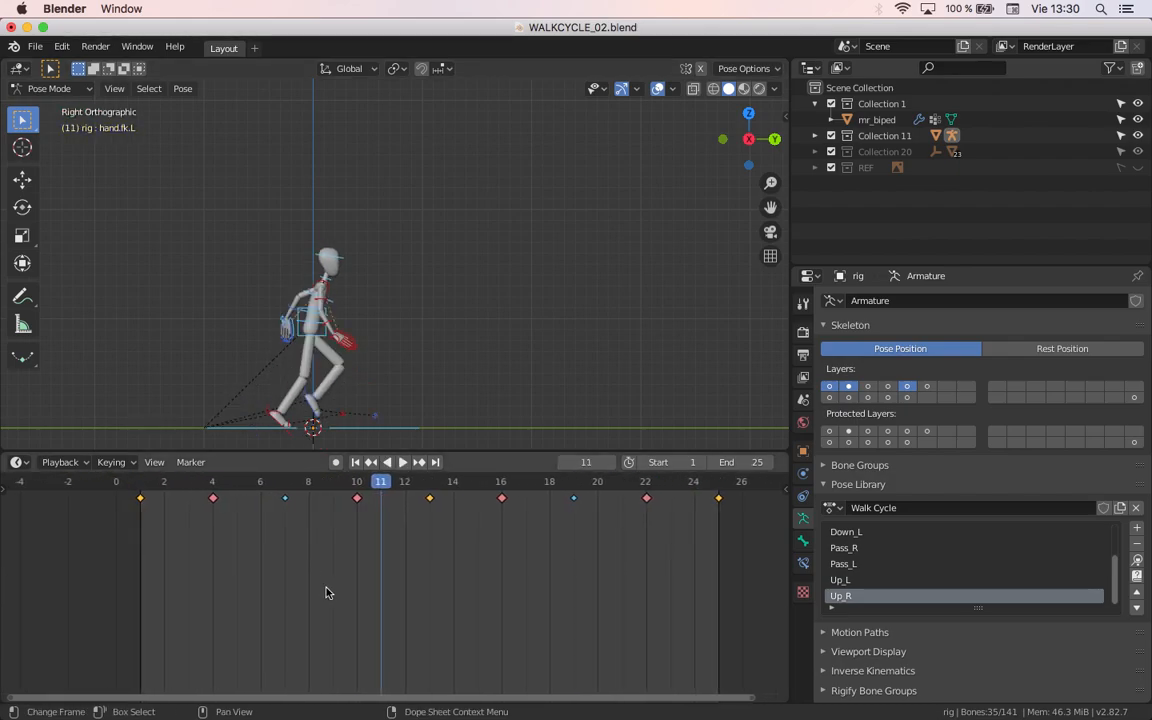
left_click(17, 462)
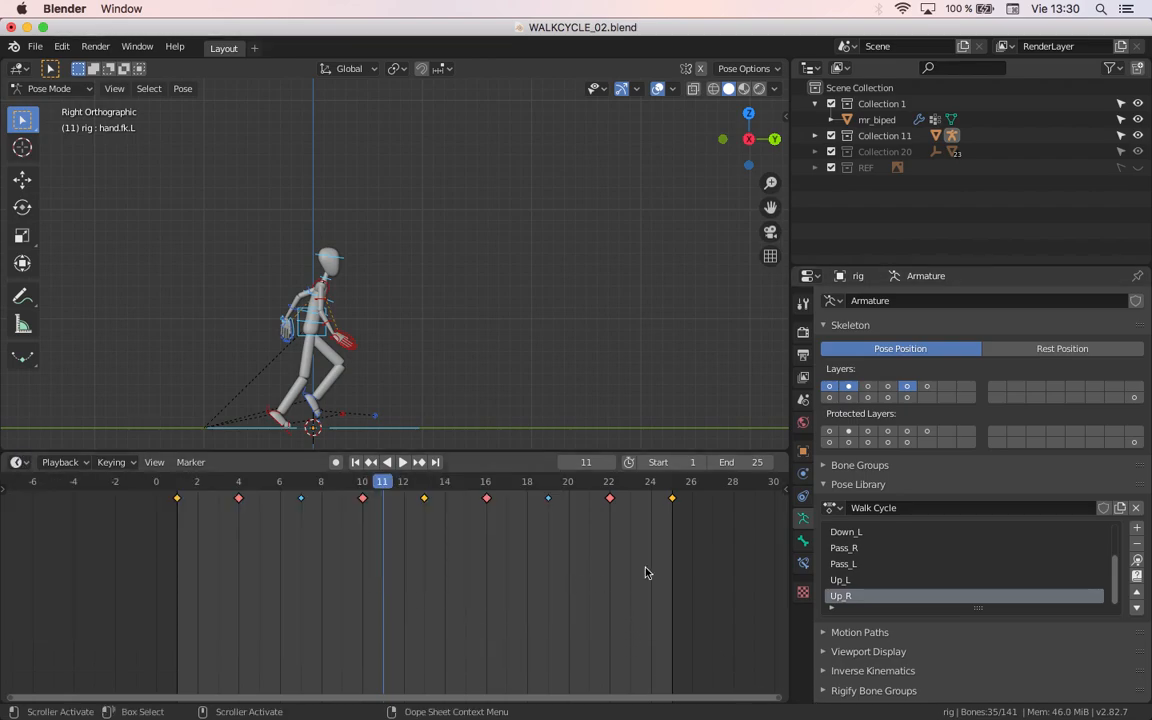
left_click(17, 462)
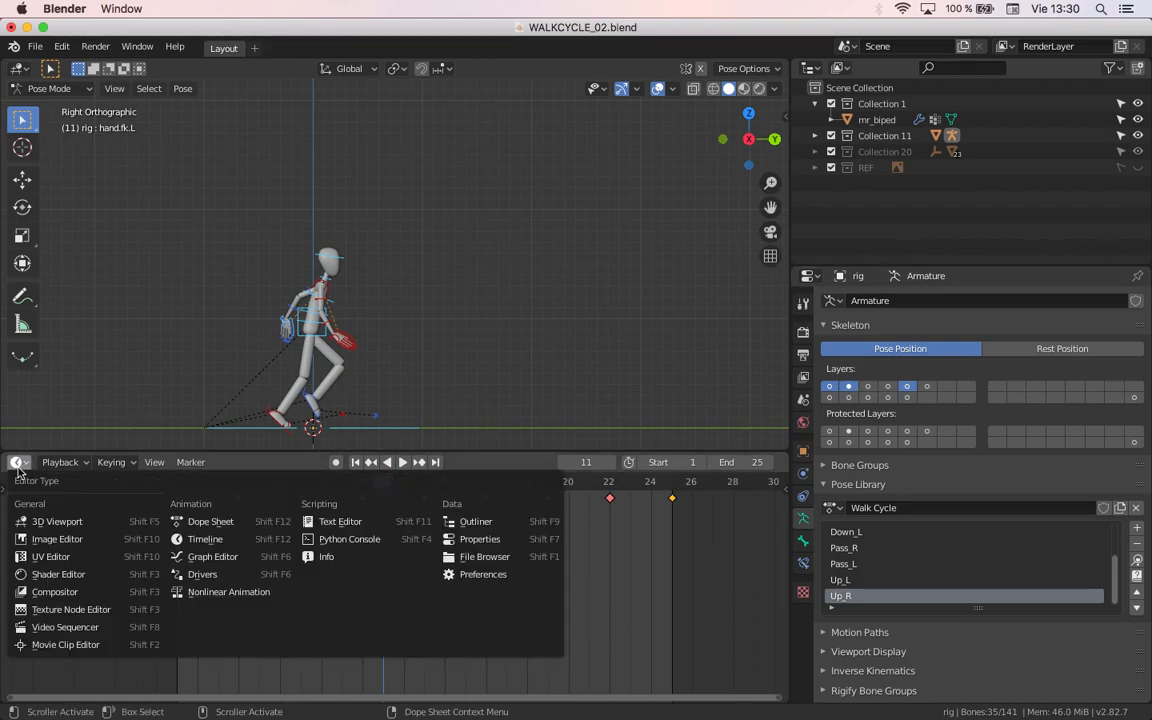
left_click(15, 463)
left_click(248, 566)
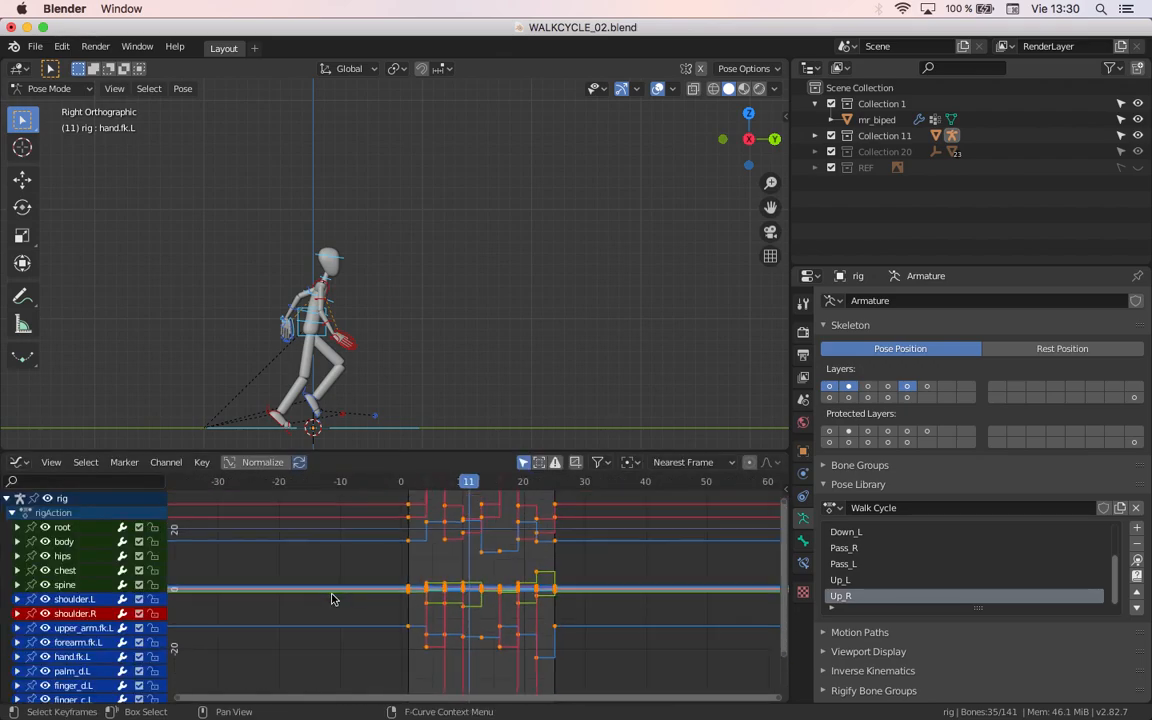
Step: Enlarge the Graph Editor upward and frame the rig's F-curves across frames 1 to 25
scroll(336, 599, "down", 2)
scroll(355, 589, "down", 3)
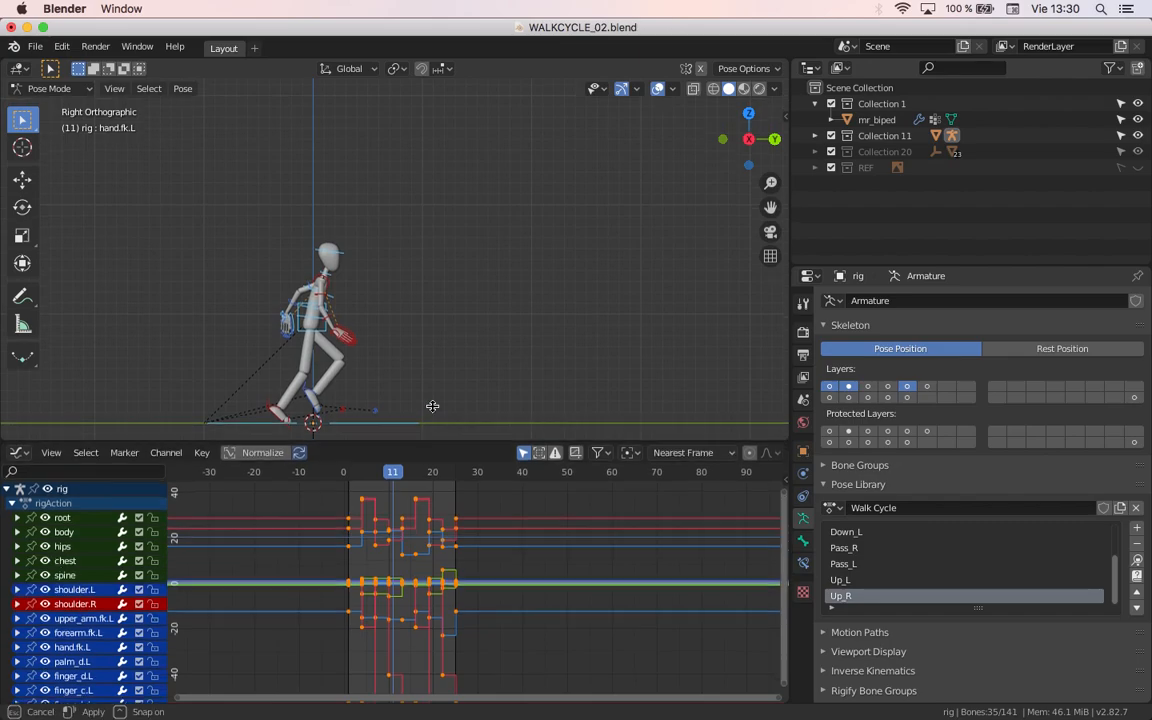
left_click_drag(425, 455, 425, 275)
scroll(382, 404, "up", 2)
middle_click_drag(382, 404, 427, 401, "ctrl")
middle_click_drag(320, 430, 772, 552)
scroll(710, 545, "down", 8)
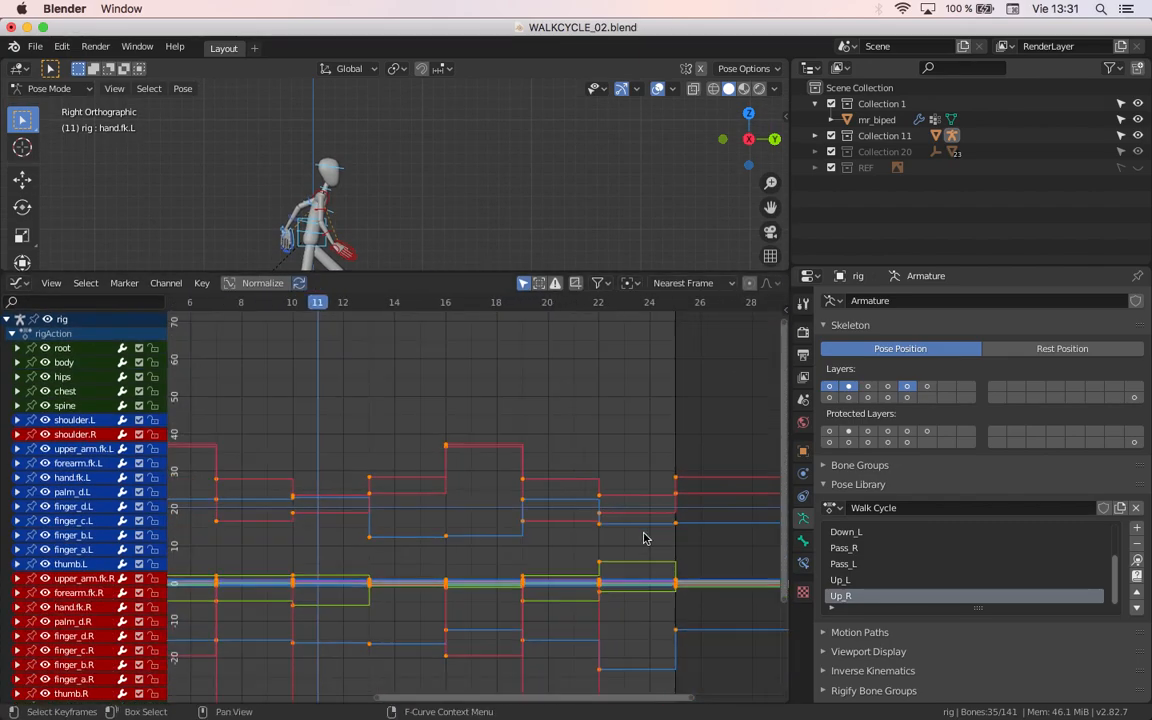
middle_click_drag(458, 546, 561, 537)
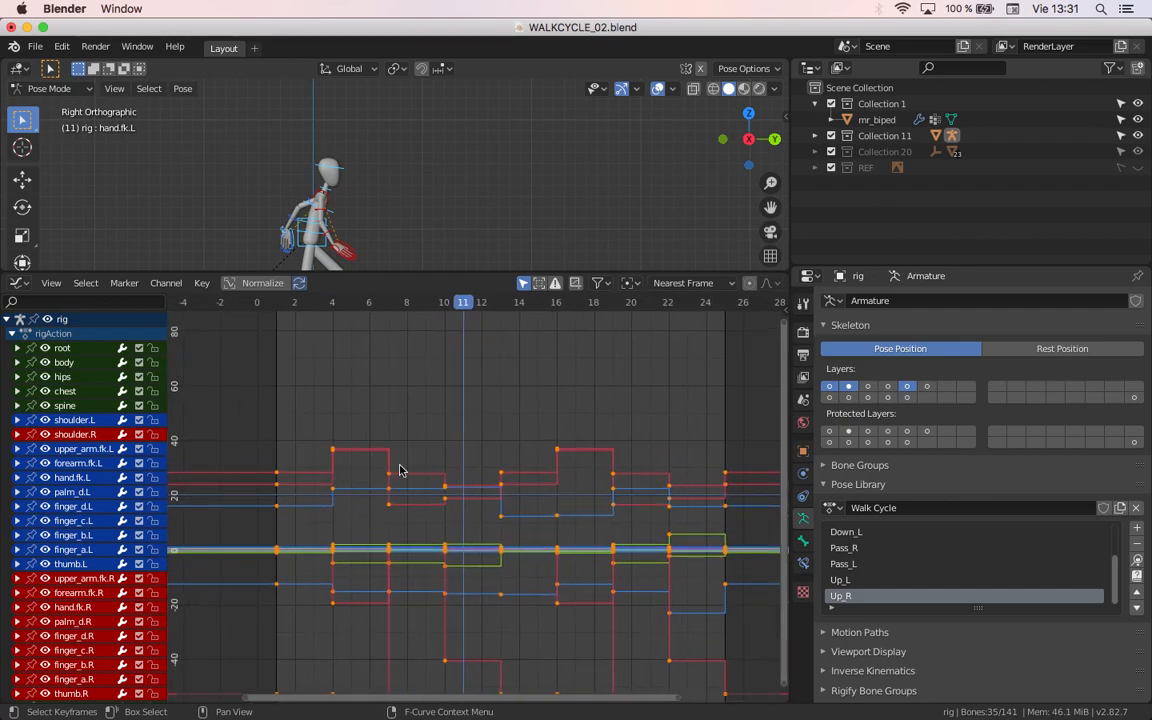
Step: Play the animation with a closer view of the character to compare its motion with the stepped curves
key("space")
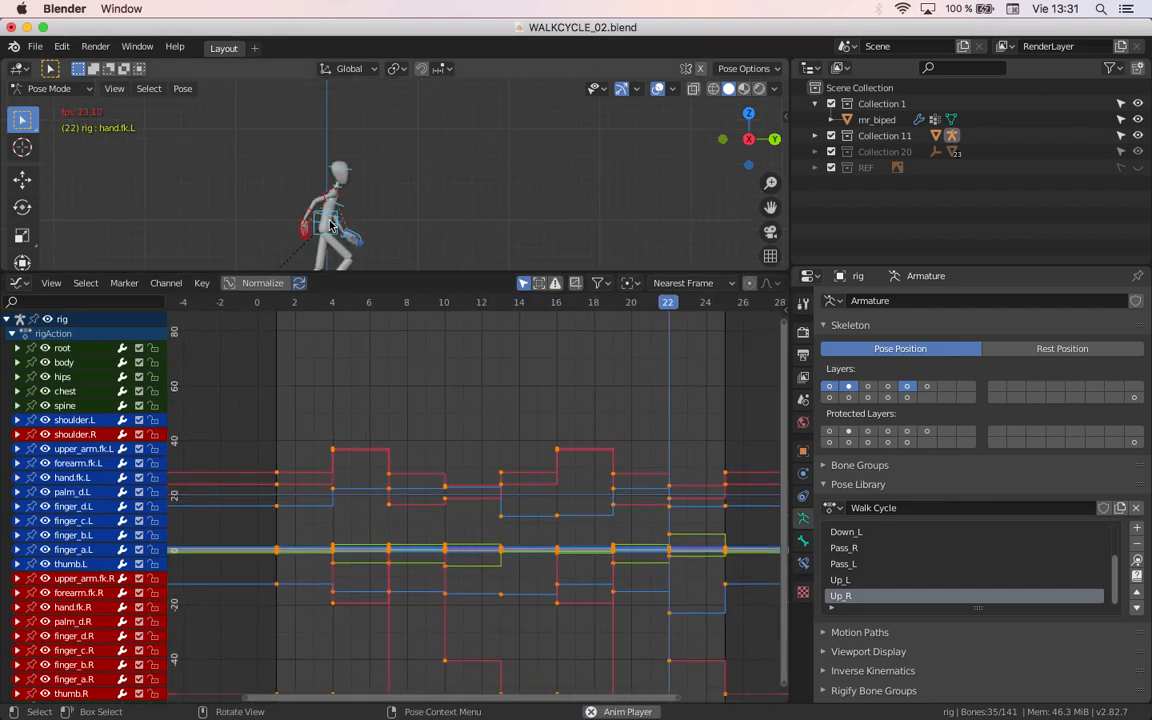
scroll(345, 222, "up", 3)
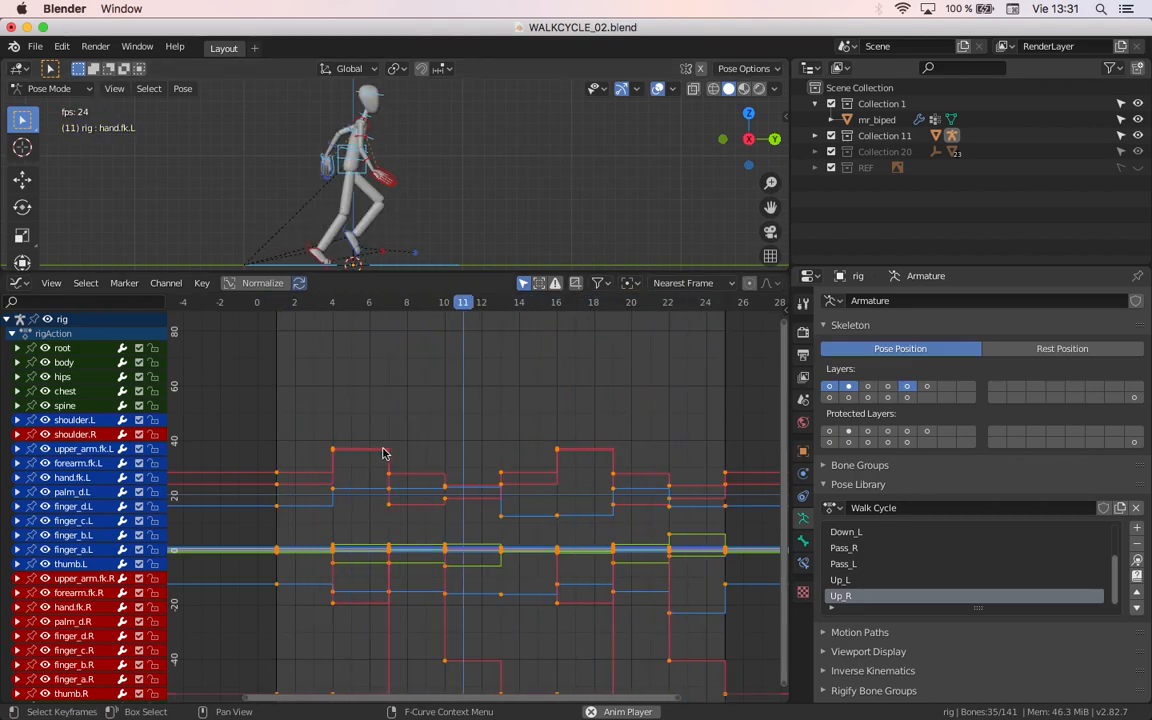
key("Escape")
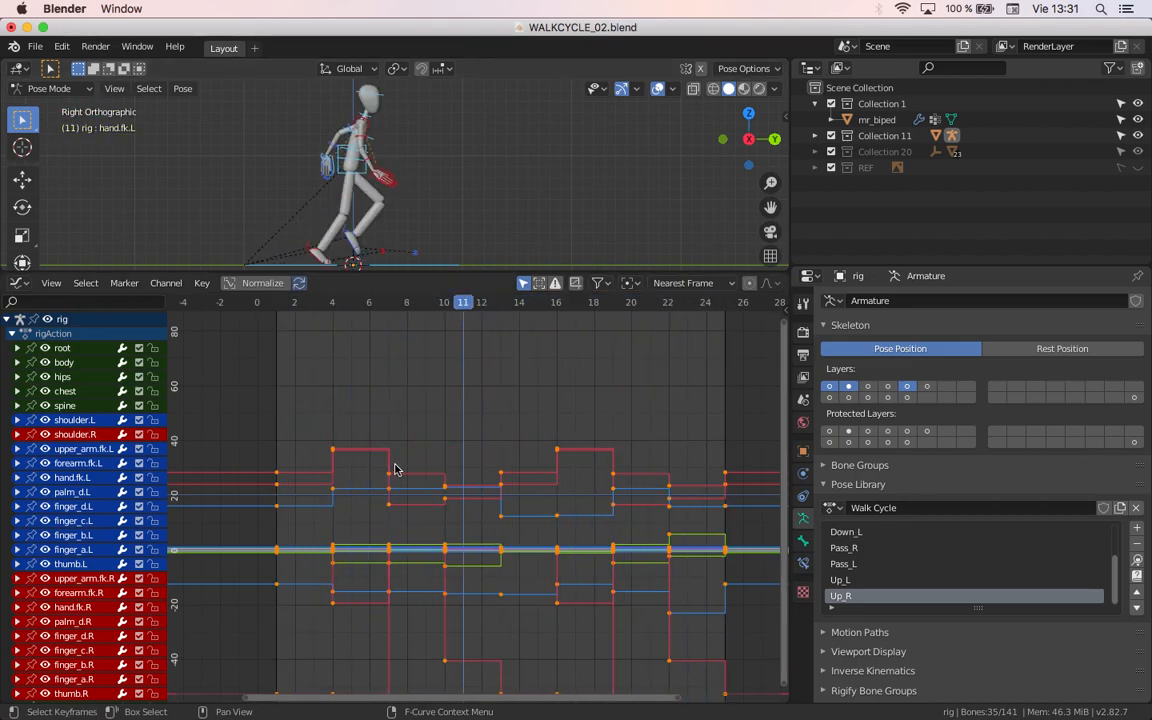
Step: Select all keyframes on the rig's F-curves and frame them in the Graph Editor
left_click(296, 367)
left_click_drag(220, 372, 742, 716)
scroll(674, 618, "down", 4)
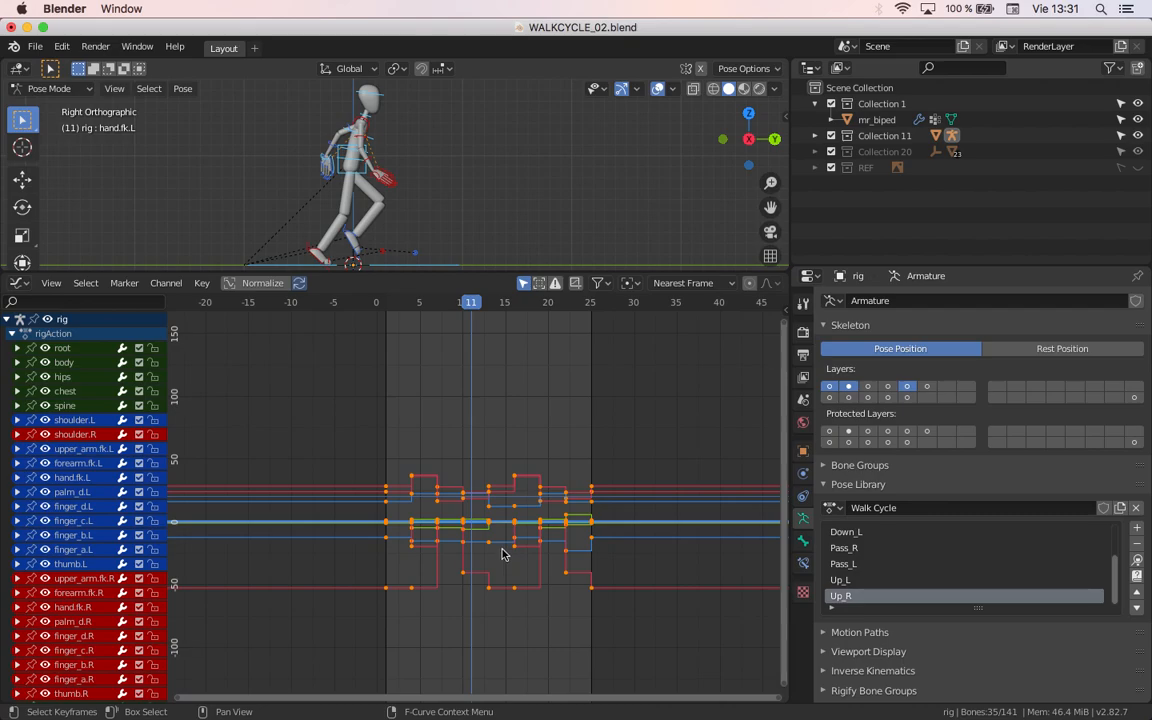
key("alt+a")
key("a")
key("Home")
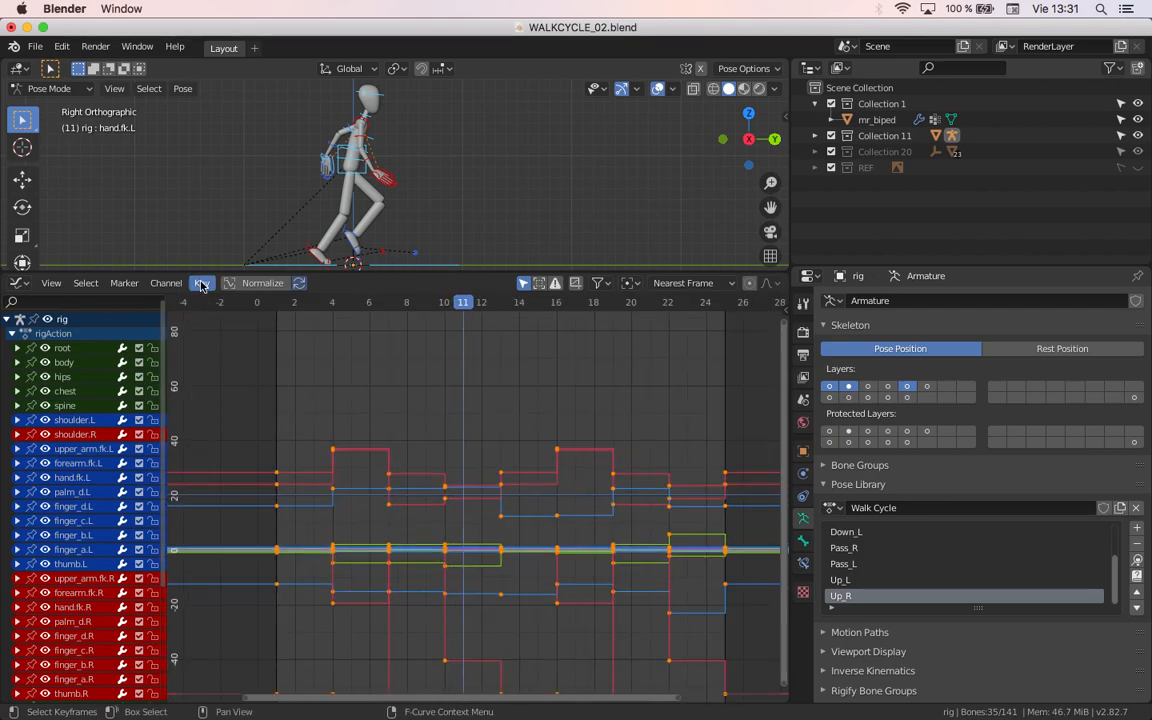
Step: Set the interpolation mode of all selected keyframes to Bezier
left_click(202, 283)
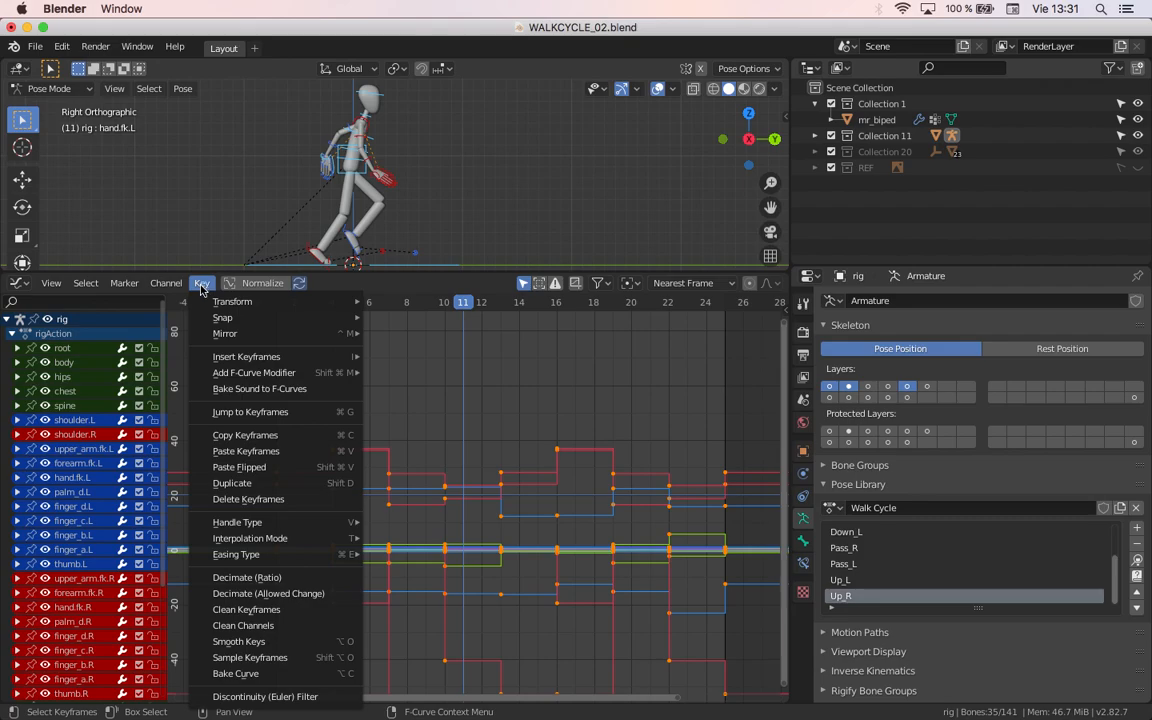
mouse_move(240, 540)
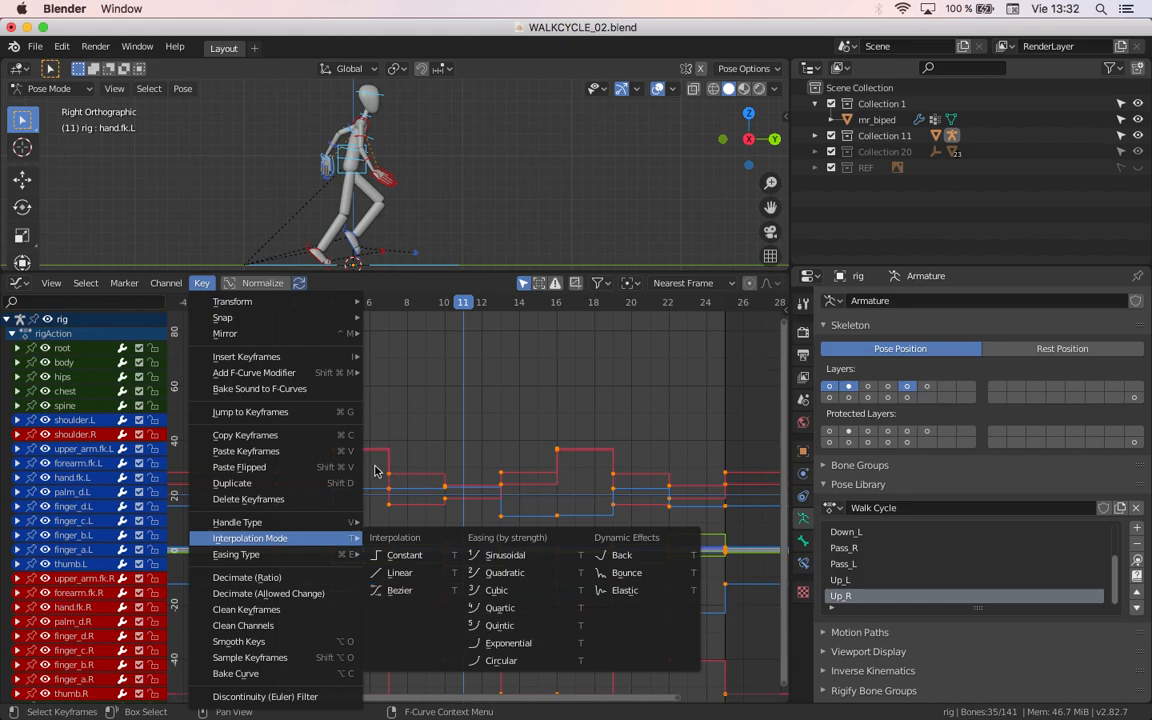
key("t")
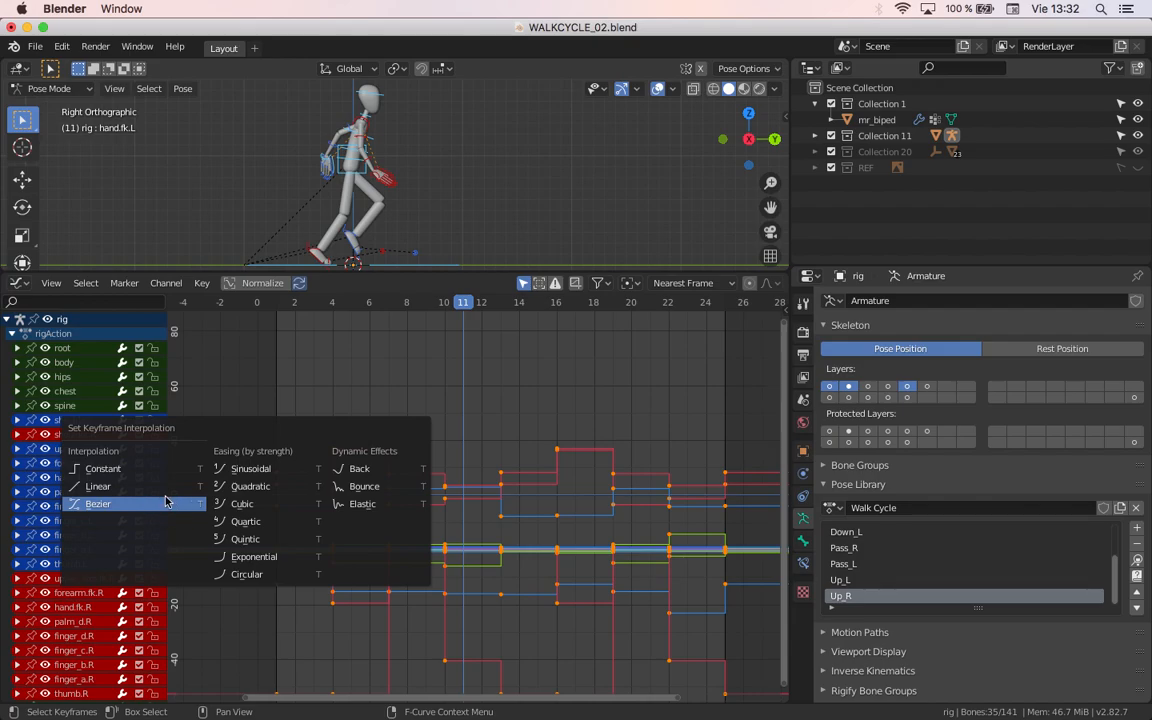
left_click(100, 468)
key("t")
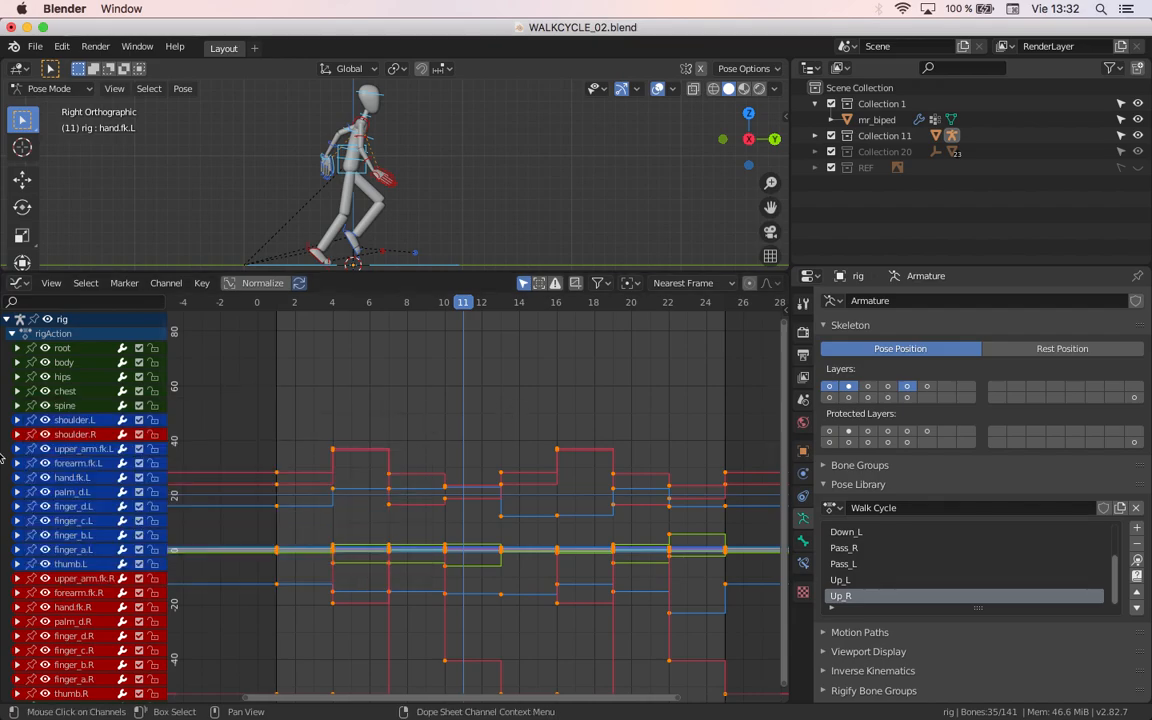
left_click(200, 283)
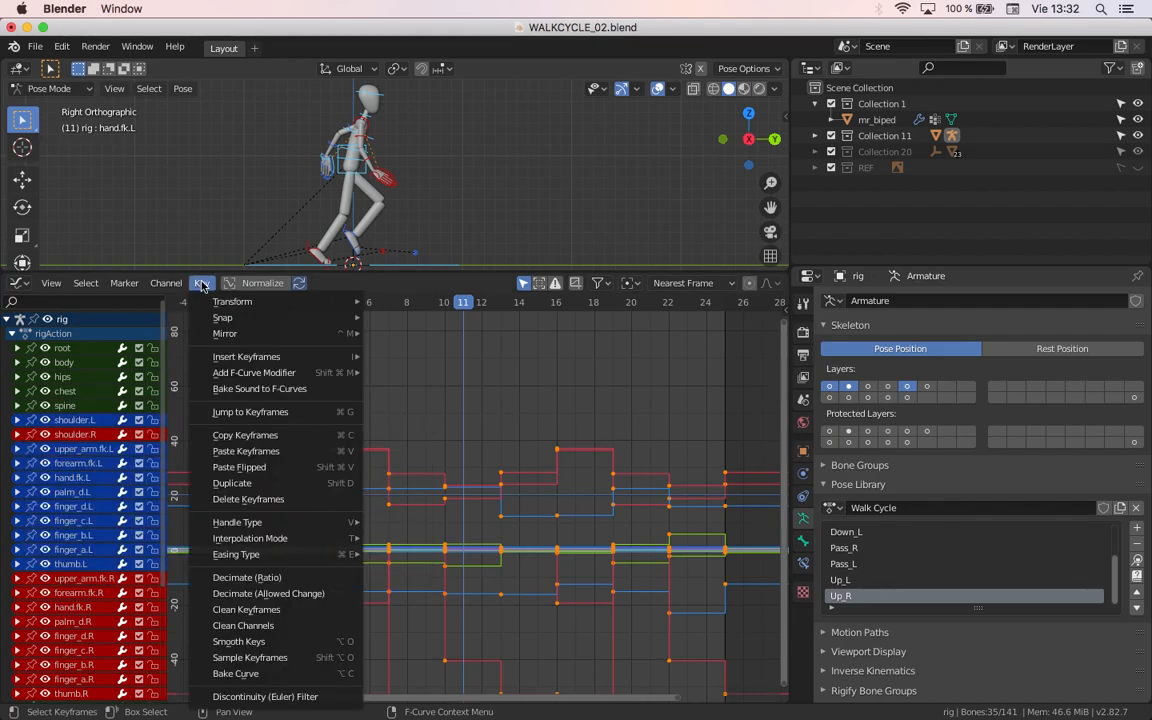
mouse_move(286, 540)
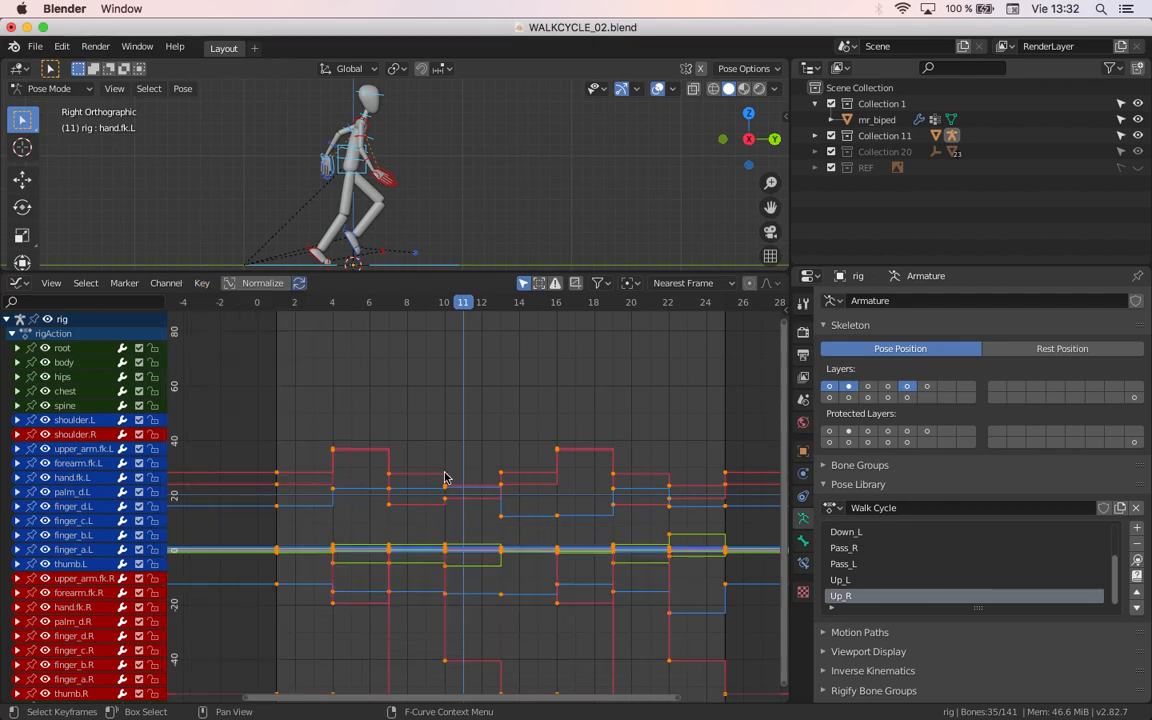
key("t")
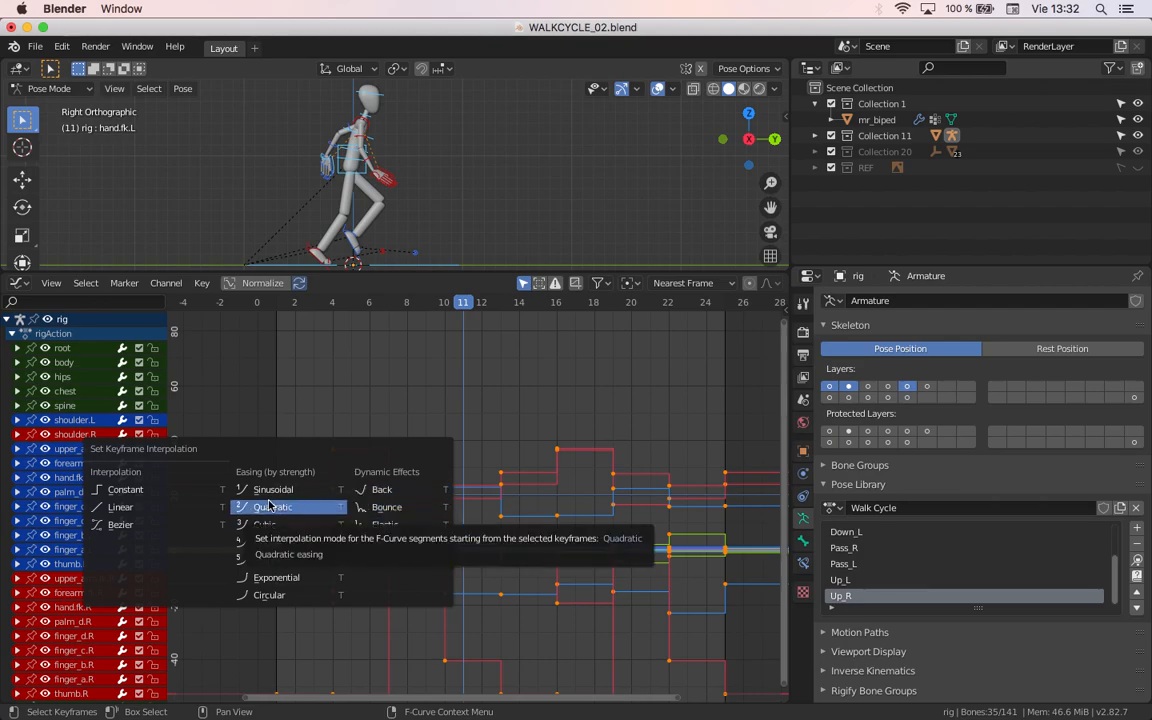
left_click(142, 531)
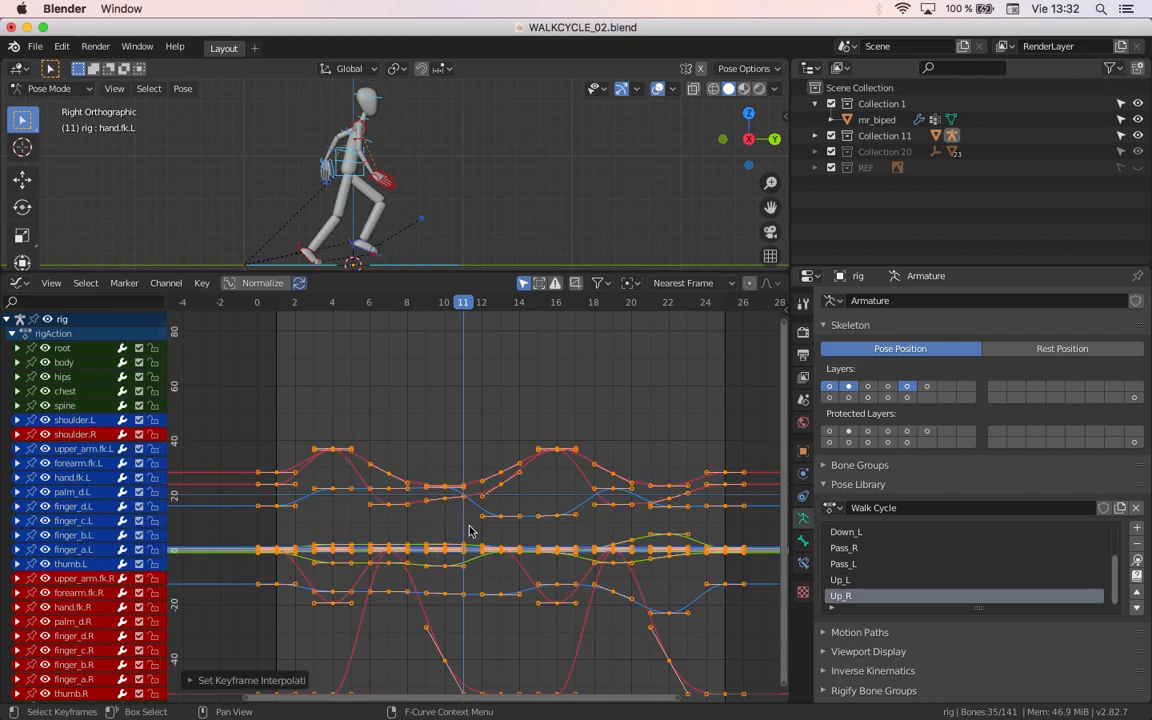
Step: Play the walk cycle in a maximized 3D viewport to review its interpolated motion, stop it, and restore the layout
right_click(378, 231)
key("ctrl+space")
key("space")
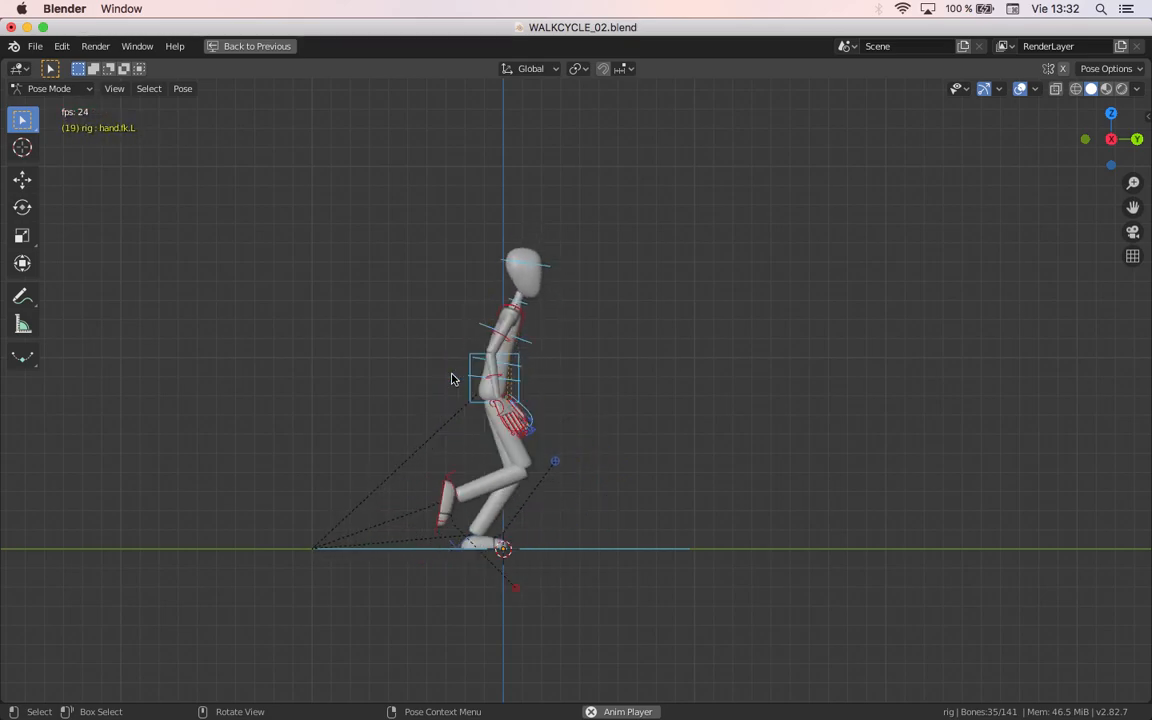
key("space")
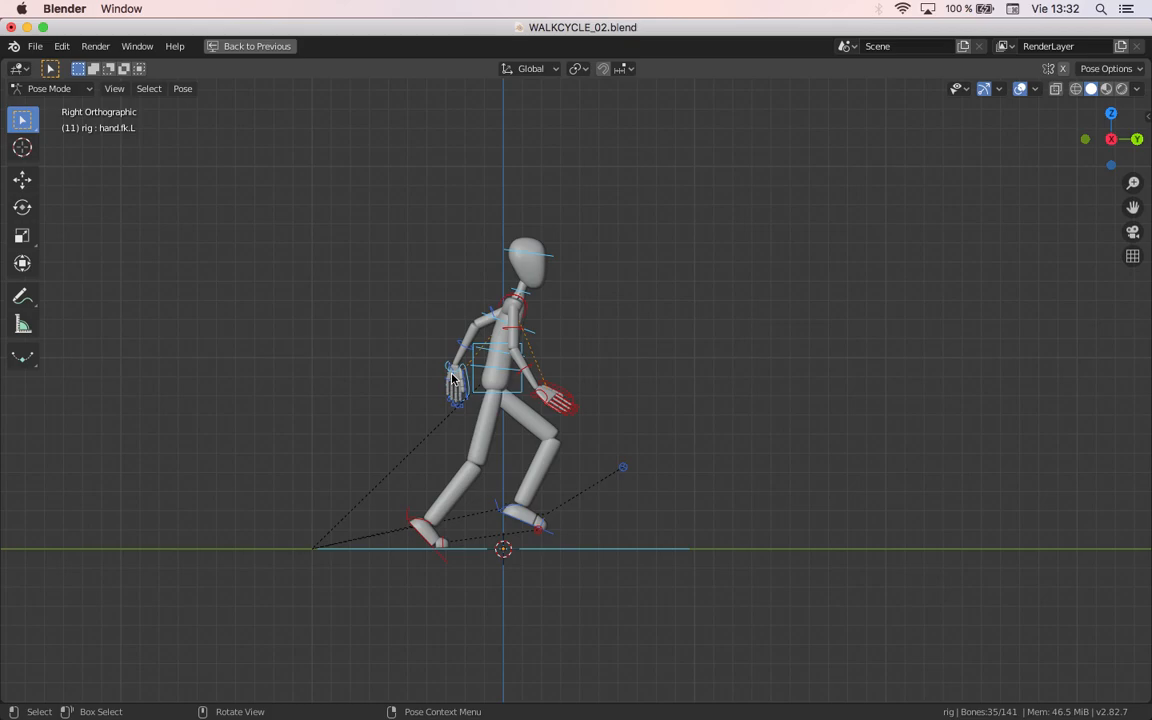
key("ctrl+space")
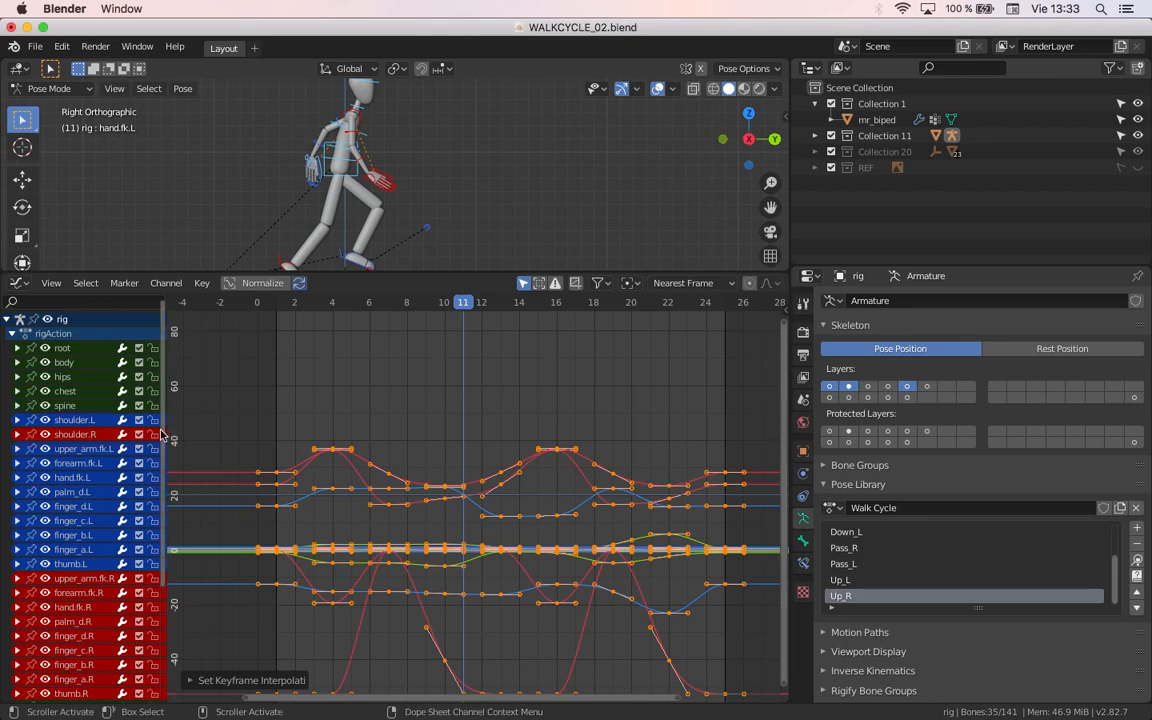
left_click_drag(164, 434, 335, 433)
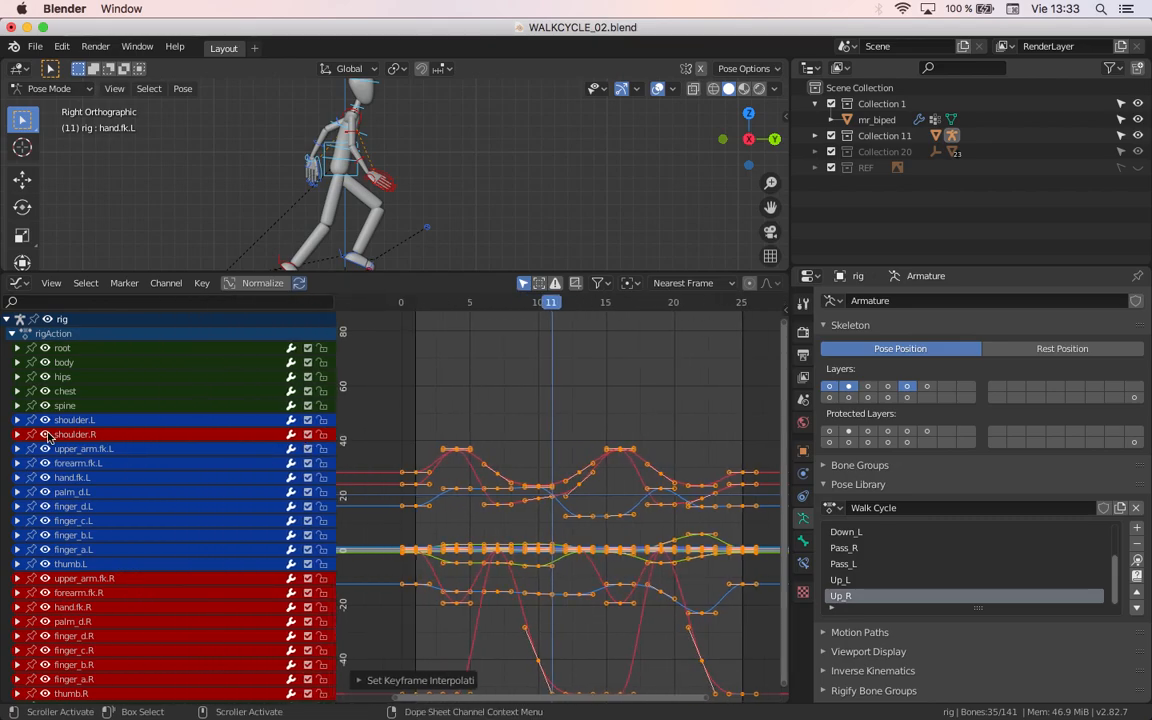
left_click(17, 434)
left_click(17, 535)
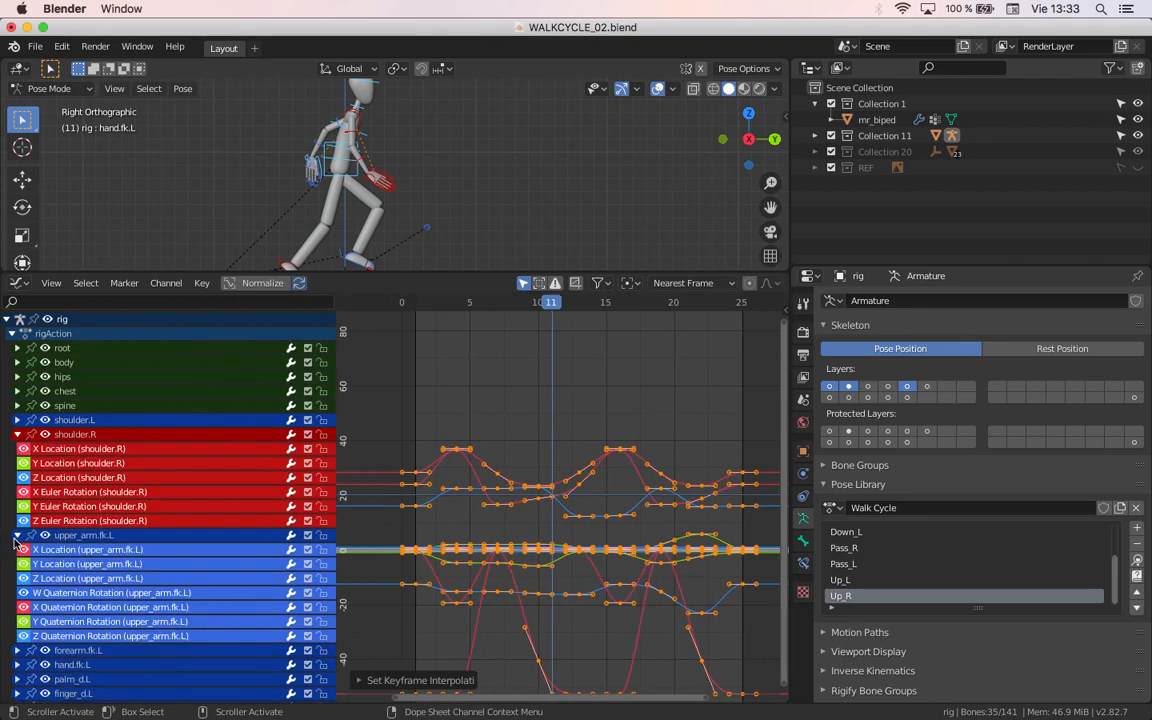
left_click(17, 536)
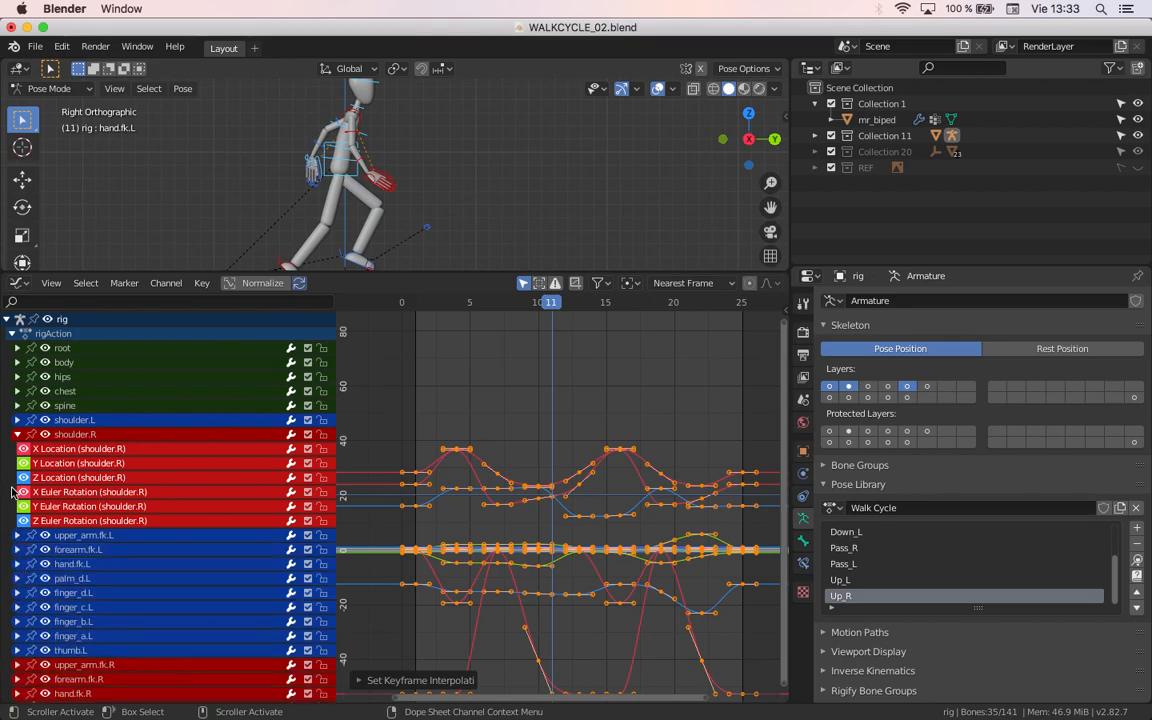
left_click(17, 434)
left_click(17, 434)
scroll(543, 555, "up", 1)
scroll(543, 555, "up", 2)
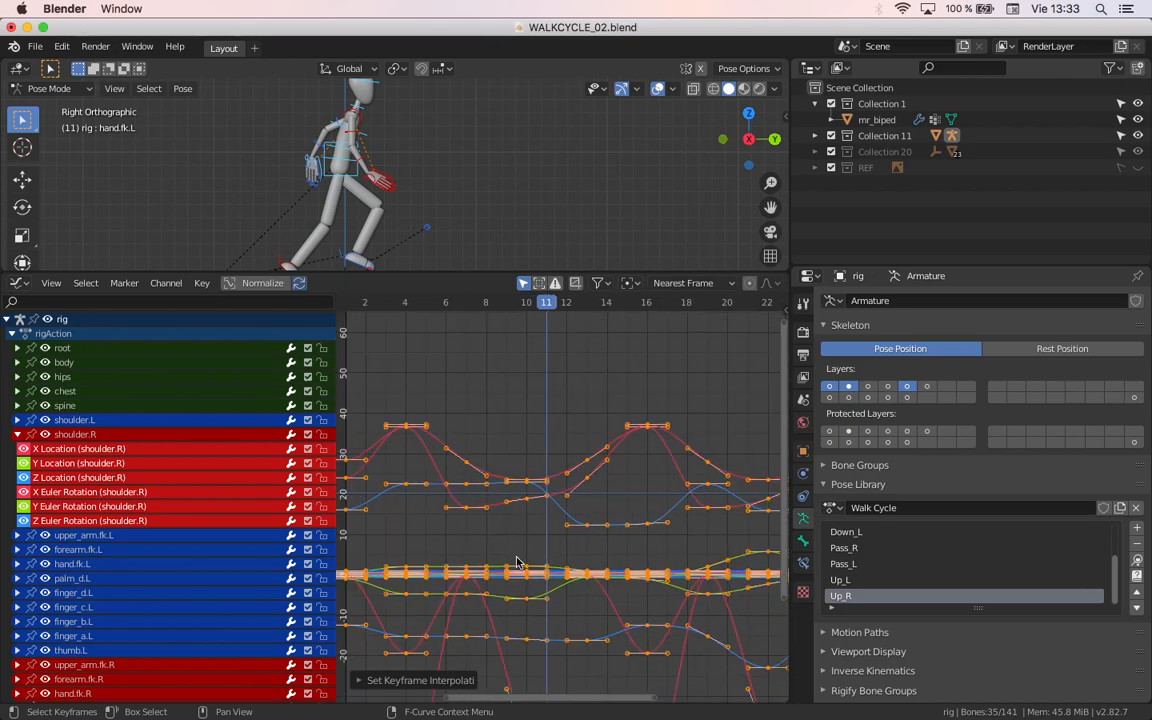
scroll(489, 525, "down", 5)
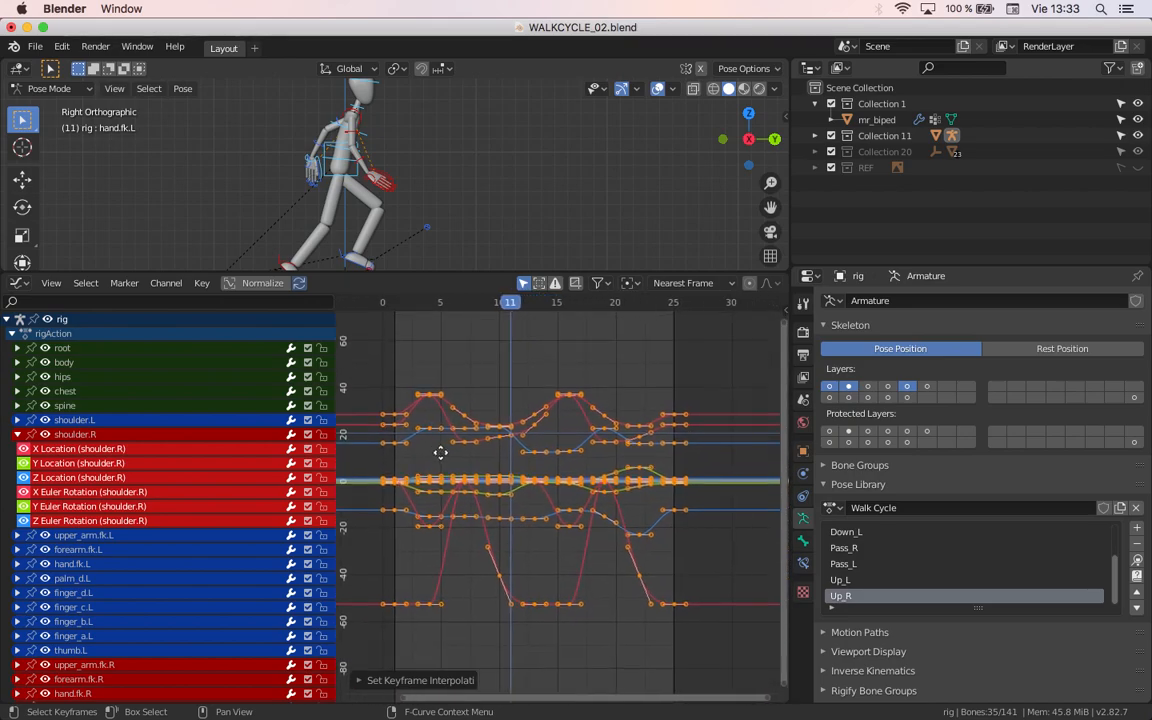
middle_click_drag(440, 456, 438, 444)
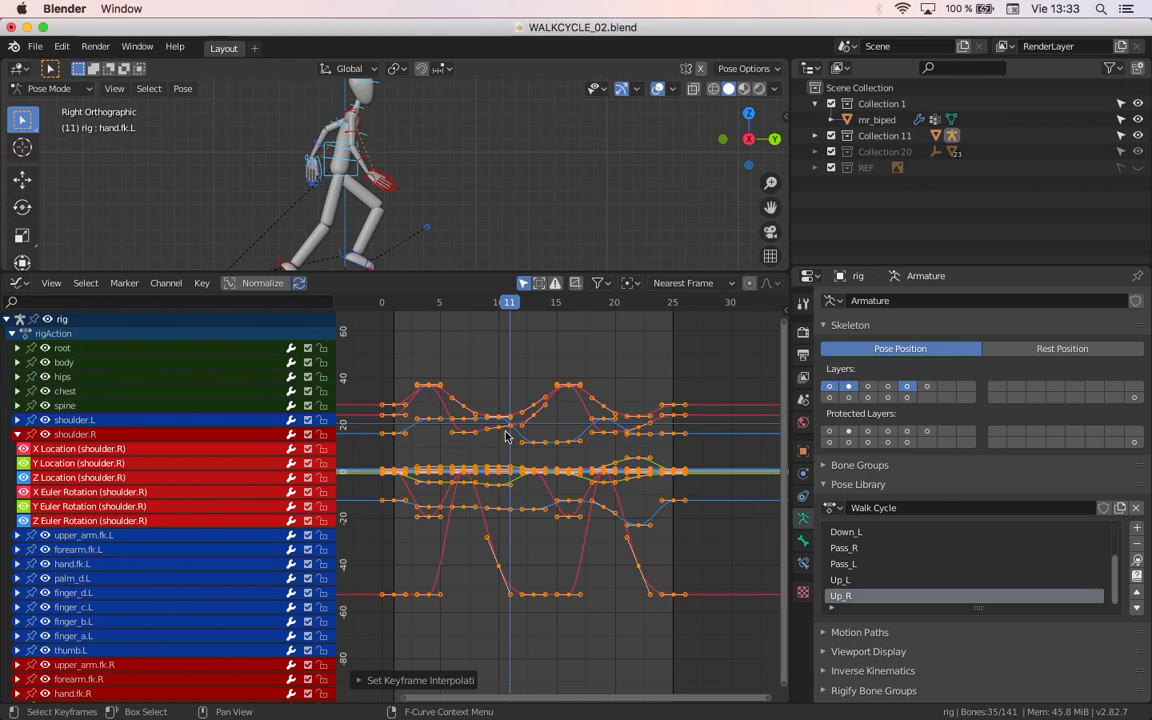
Step: Change the Graph Editor area to the Dope Sheet and reveal its channel list
left_click(20, 285)
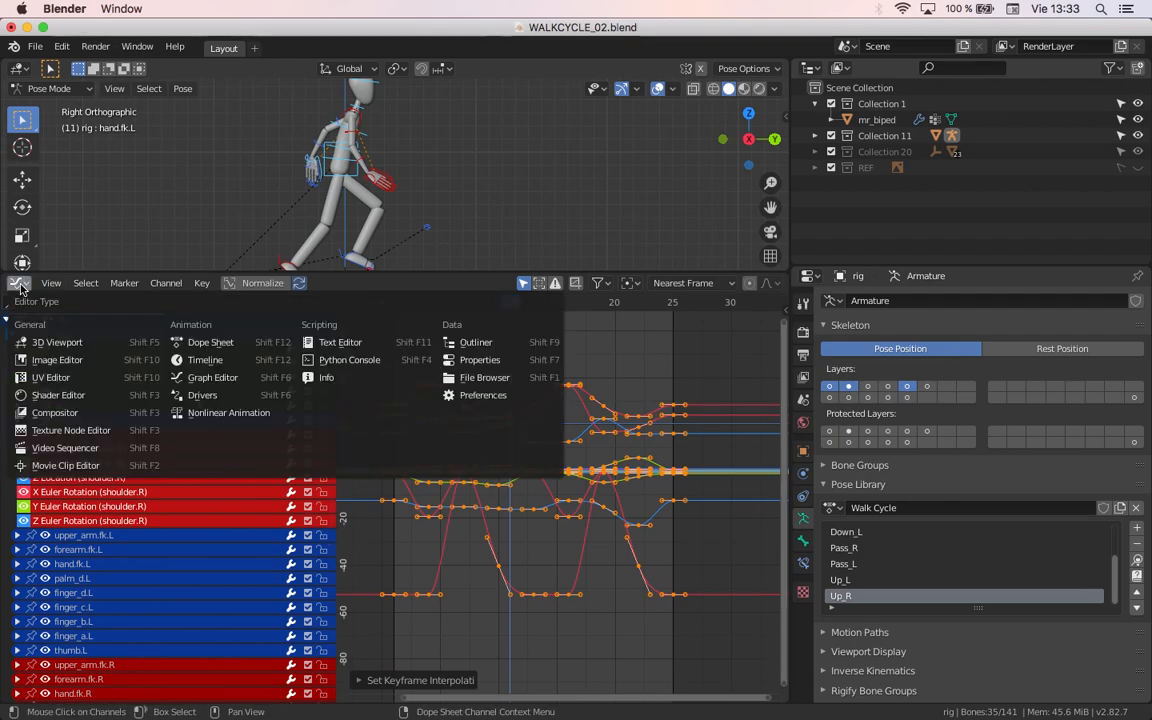
left_click(199, 343)
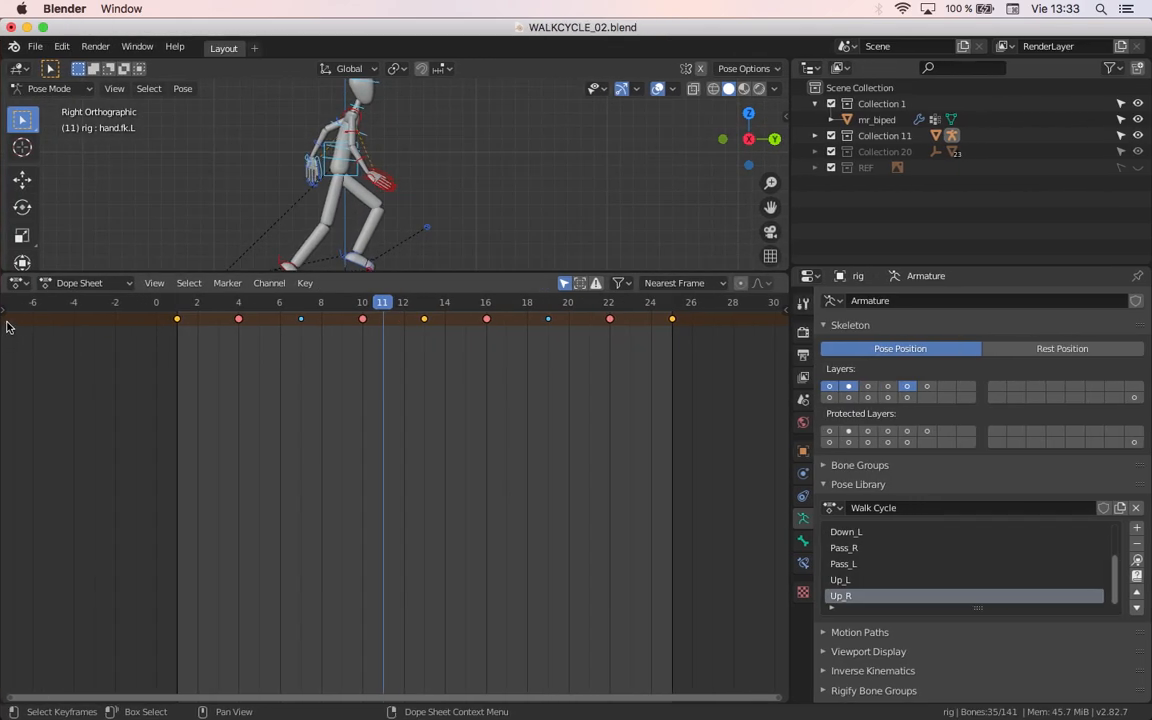
left_click_drag(4, 320, 198, 321)
left_click(7, 318)
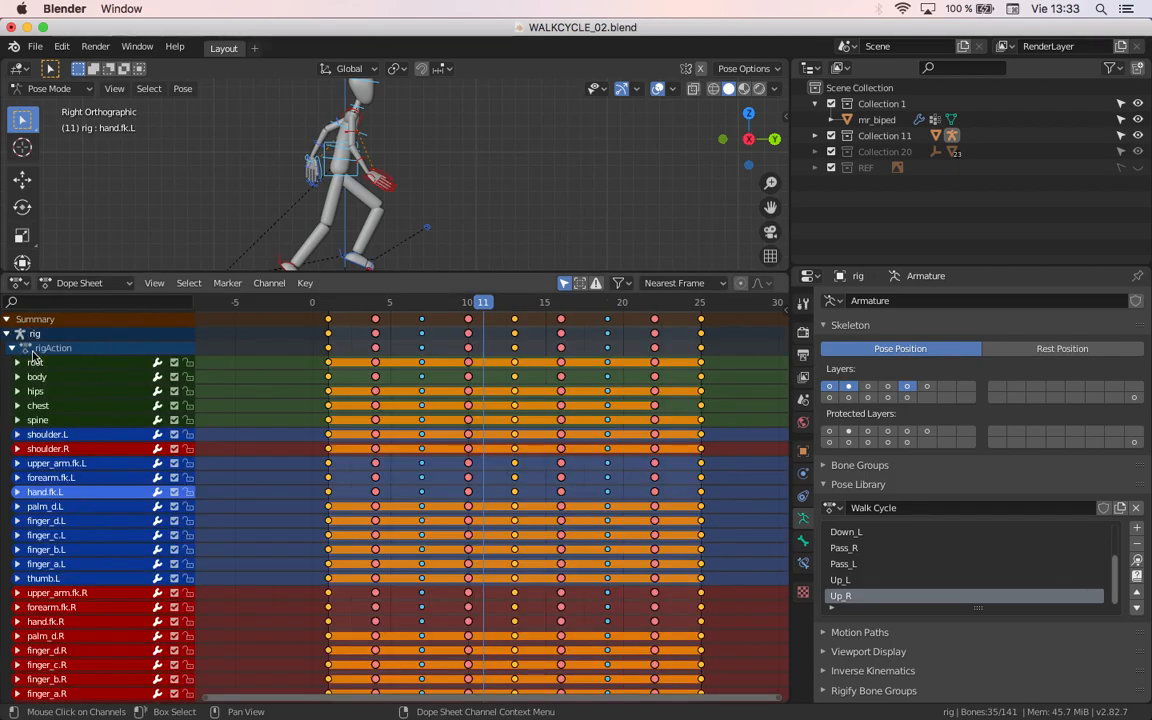
scroll(340, 417, "down", 4)
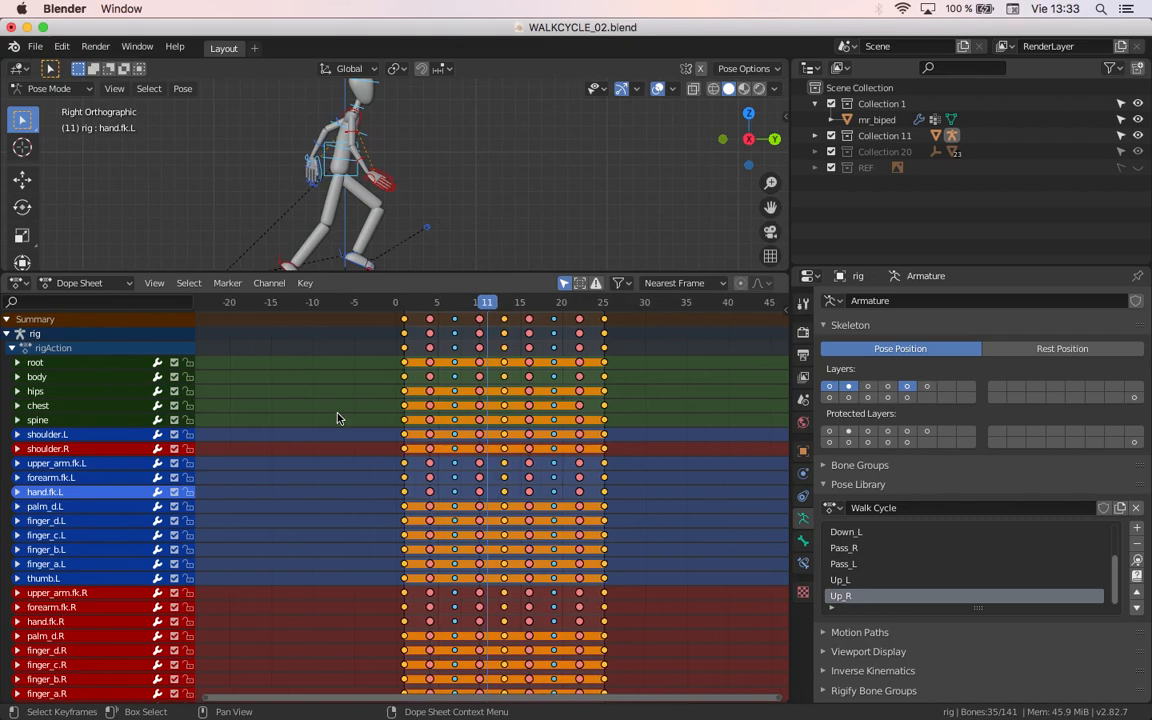
Step: Deselect and reselect all keyframes in the Dope Sheet to examine the Bezier keys and held segments
key("alt+a")
middle_click_drag(378, 388, 338, 394, "shift")
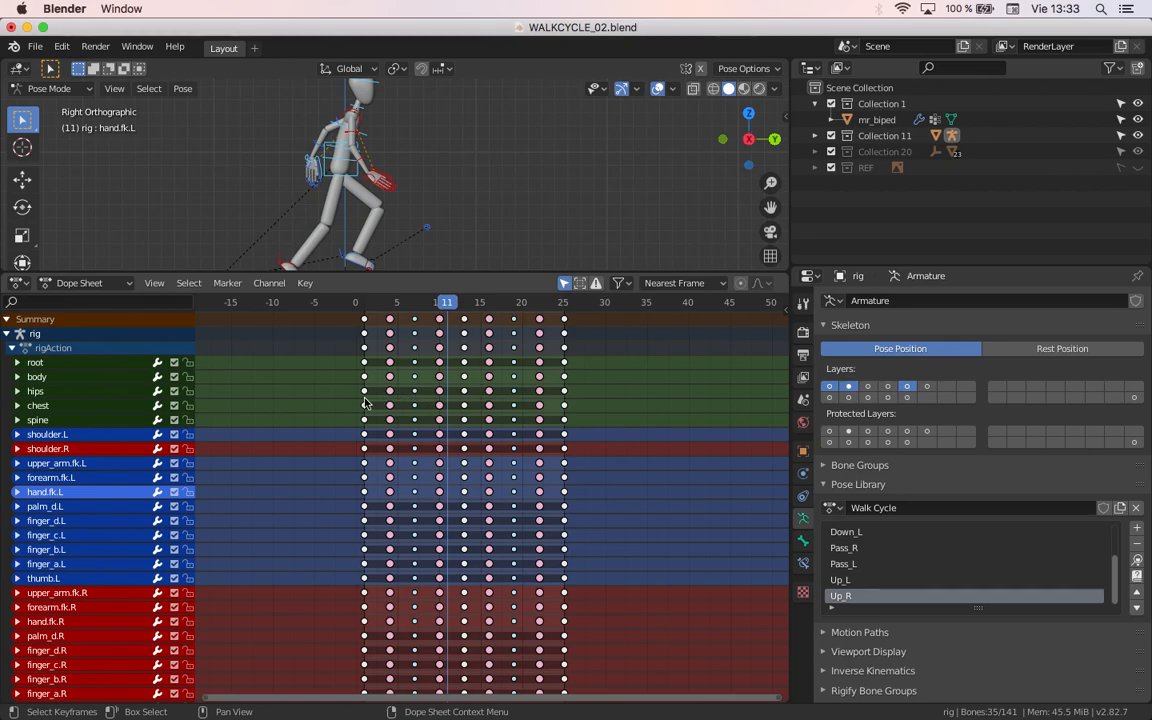
key("a")
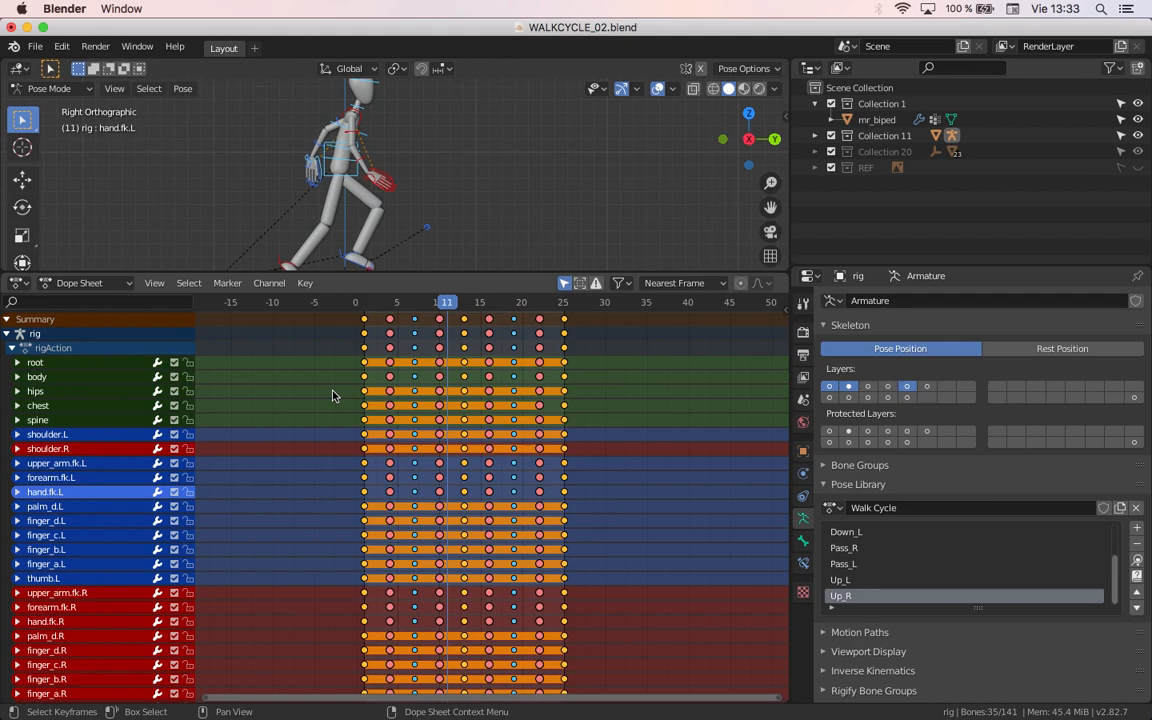
scroll(334, 394, "up", 2)
scroll(374, 407, "up", 3)
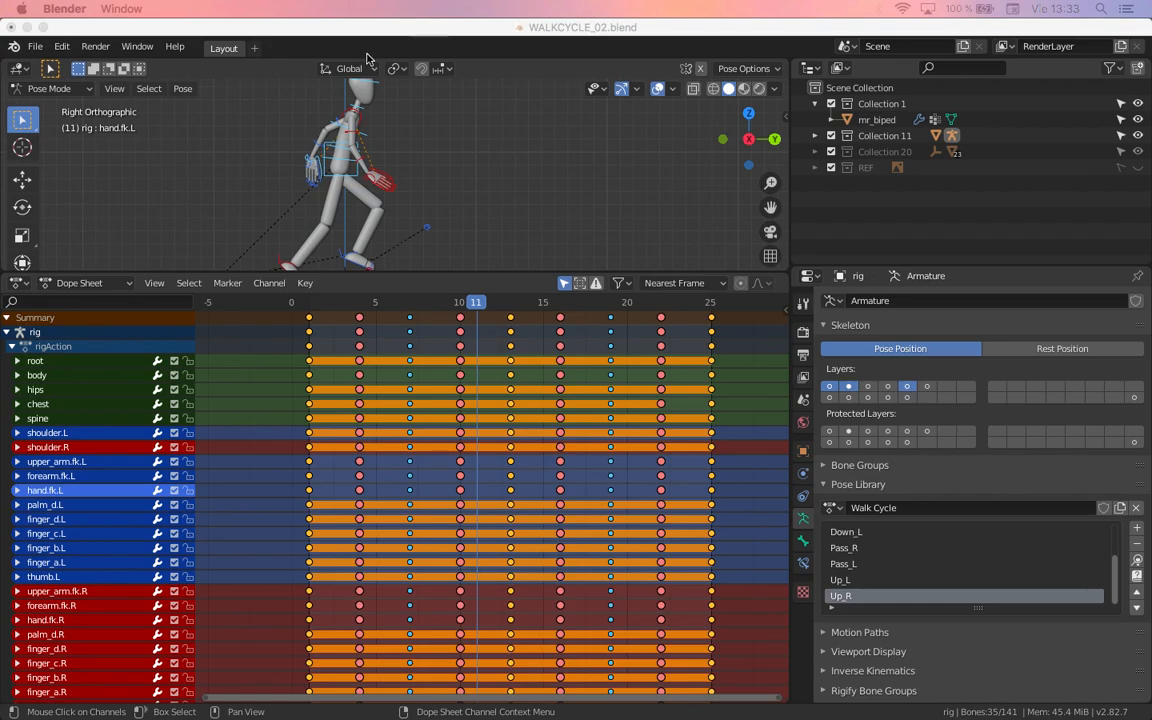
left_click(328, 27)
Step: Return to the Graph Editor and set the interpolation of all selected keyframes to Constant
left_click(19, 283)
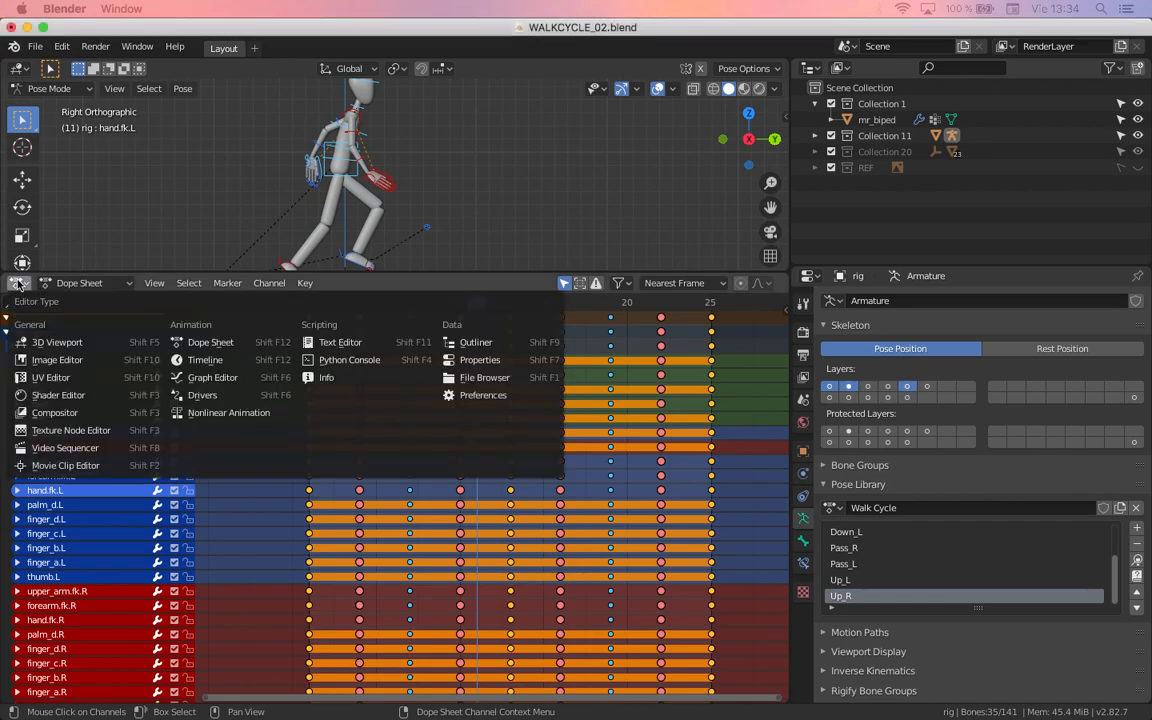
left_click(195, 378)
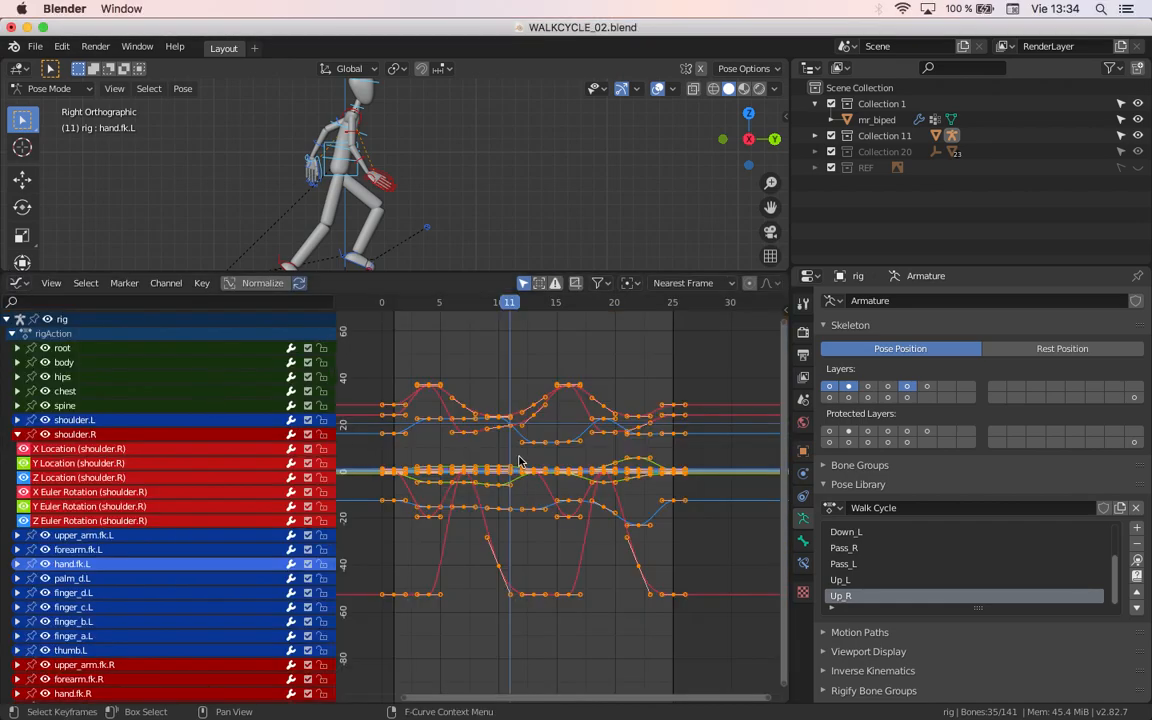
key("t")
left_click(483, 423)
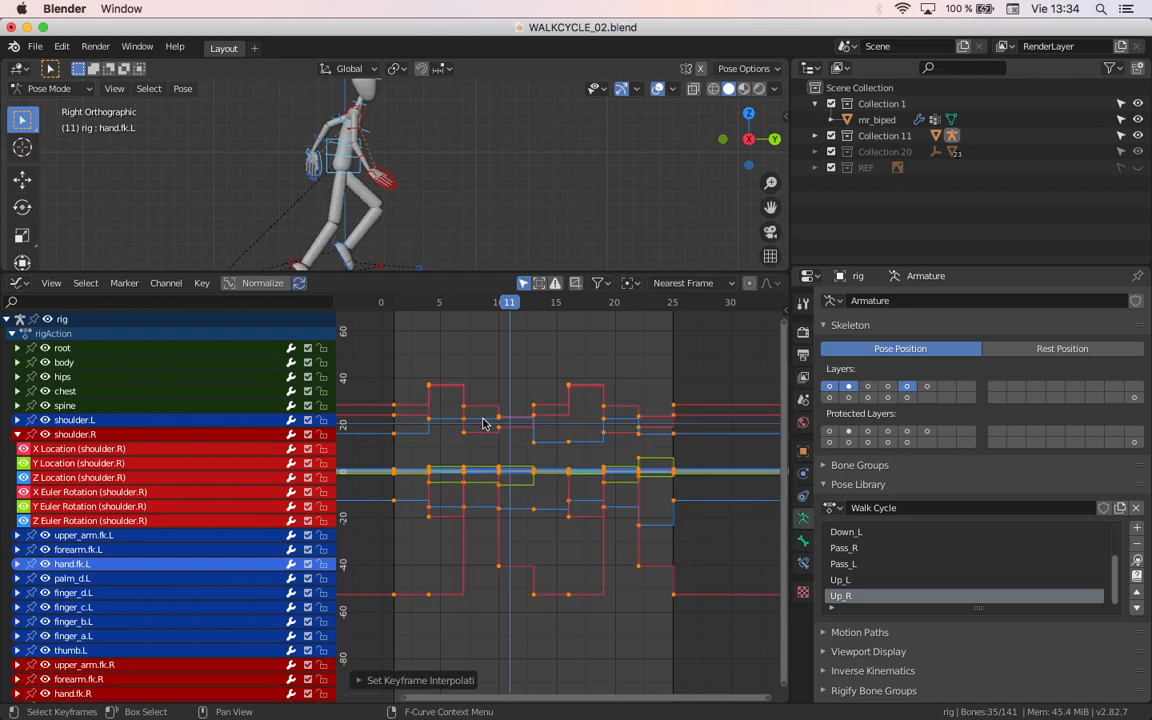
Step: Examine the Constant keyframes in the Dope Sheet and deselect them on the hips row
left_click(10, 283)
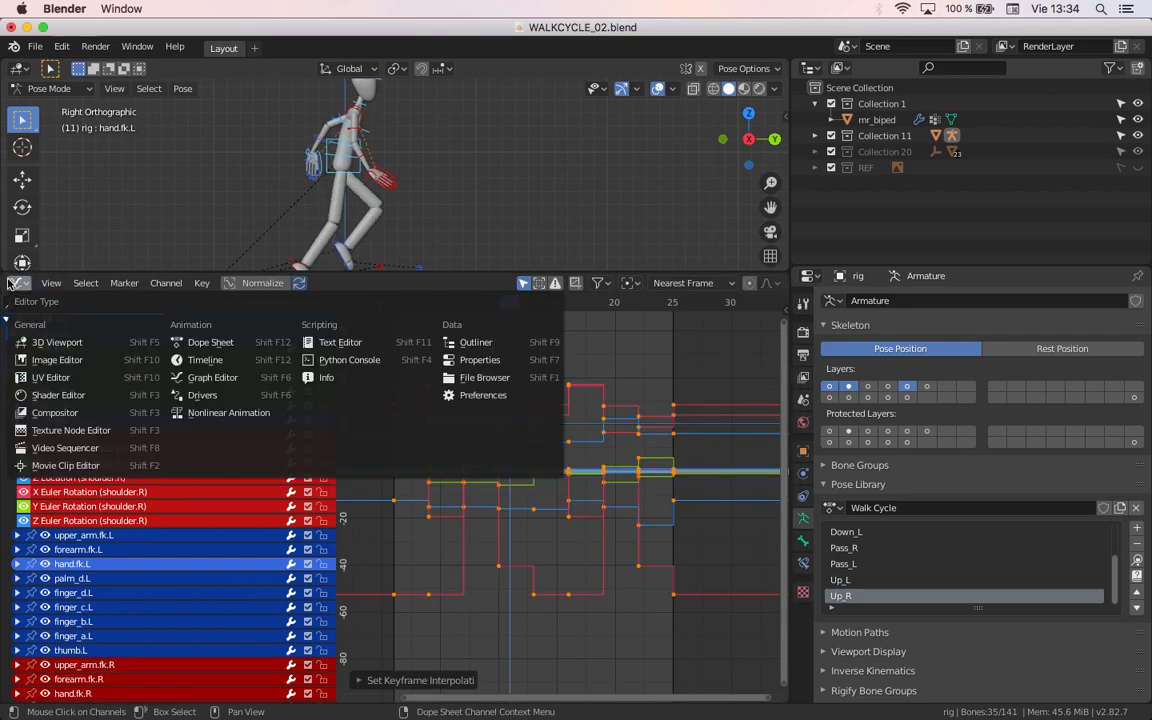
left_click(205, 342)
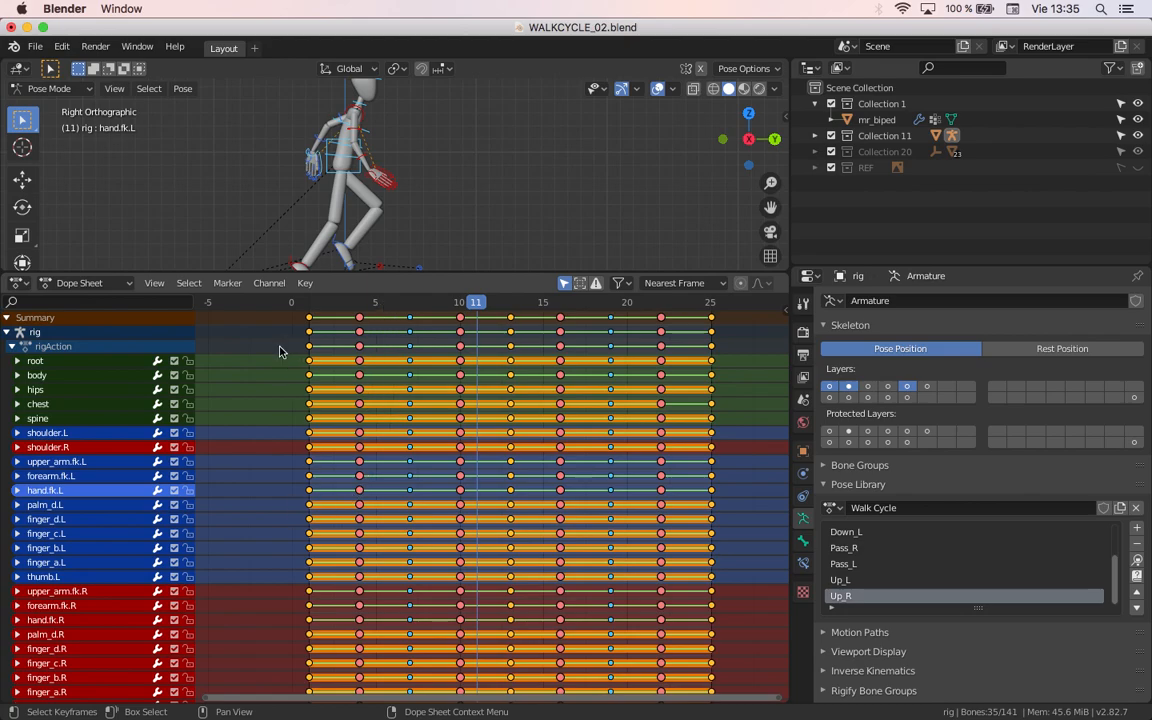
left_click(268, 390)
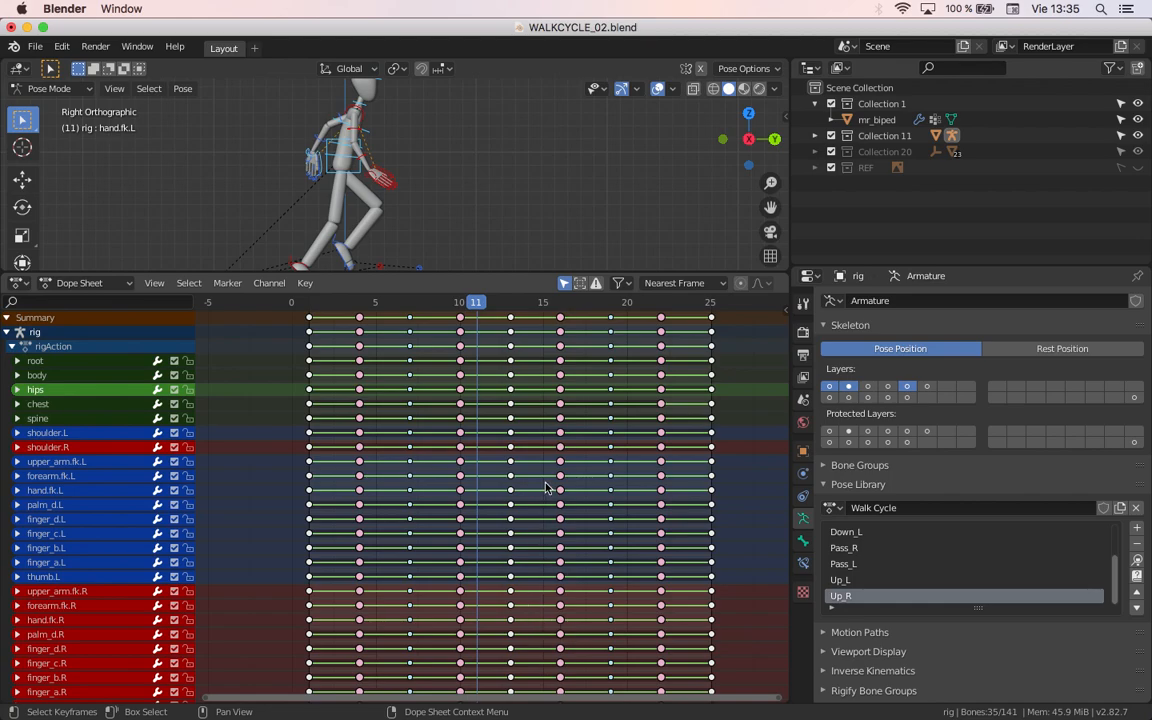
Step: Switch back to the Graph Editor, select all keyframes, and set their interpolation to Bezier
left_click(17, 285)
left_click(17, 285)
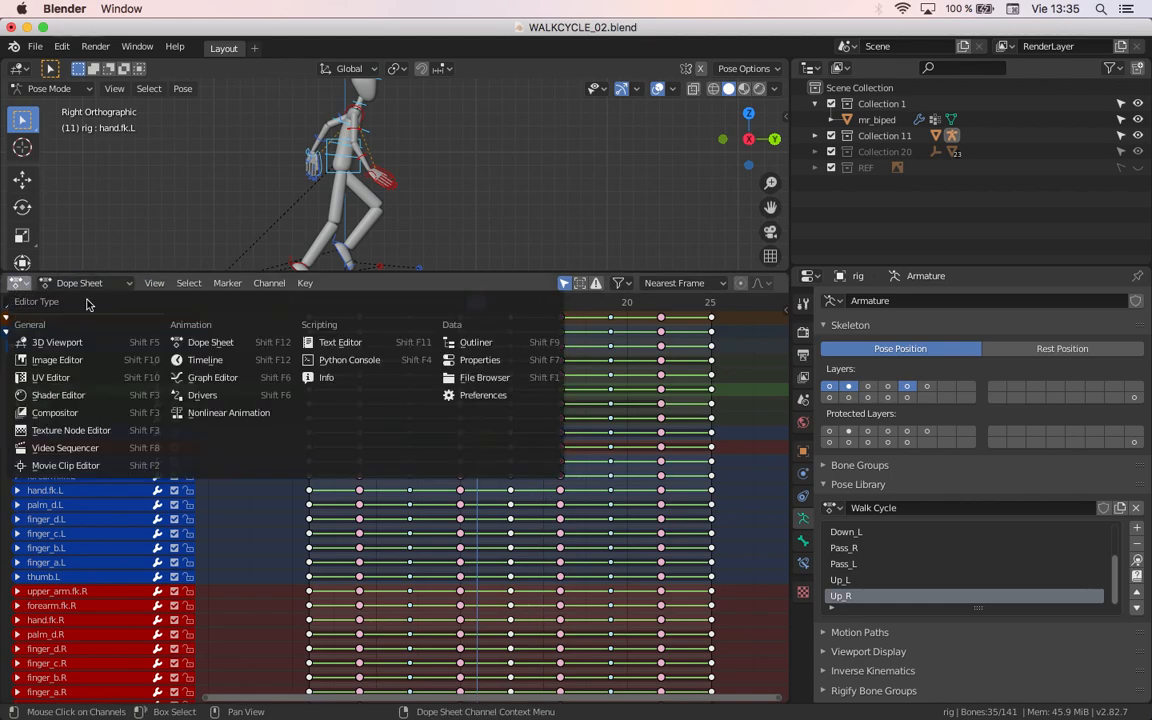
left_click(221, 378)
key("a")
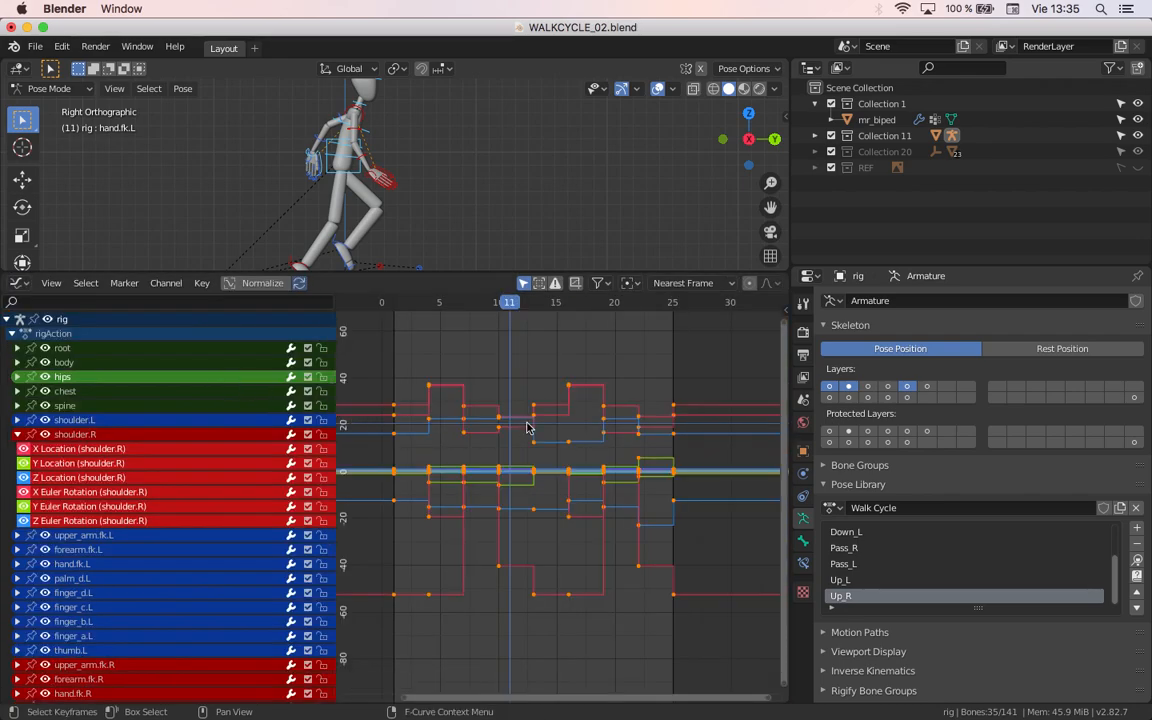
key("t")
left_click(456, 410)
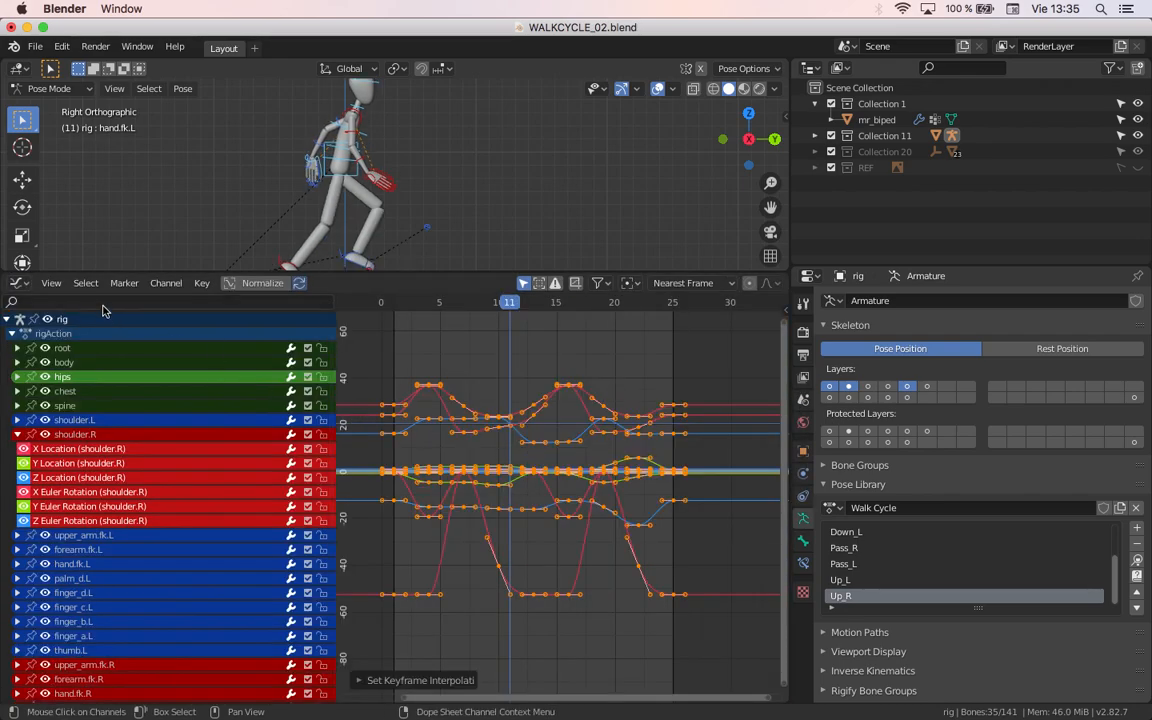
Step: Switch from the Graph Editor to the Dope Sheet and deselect all keyframes on the hips row
left_click(17, 284)
left_click(12, 286)
left_click(208, 342)
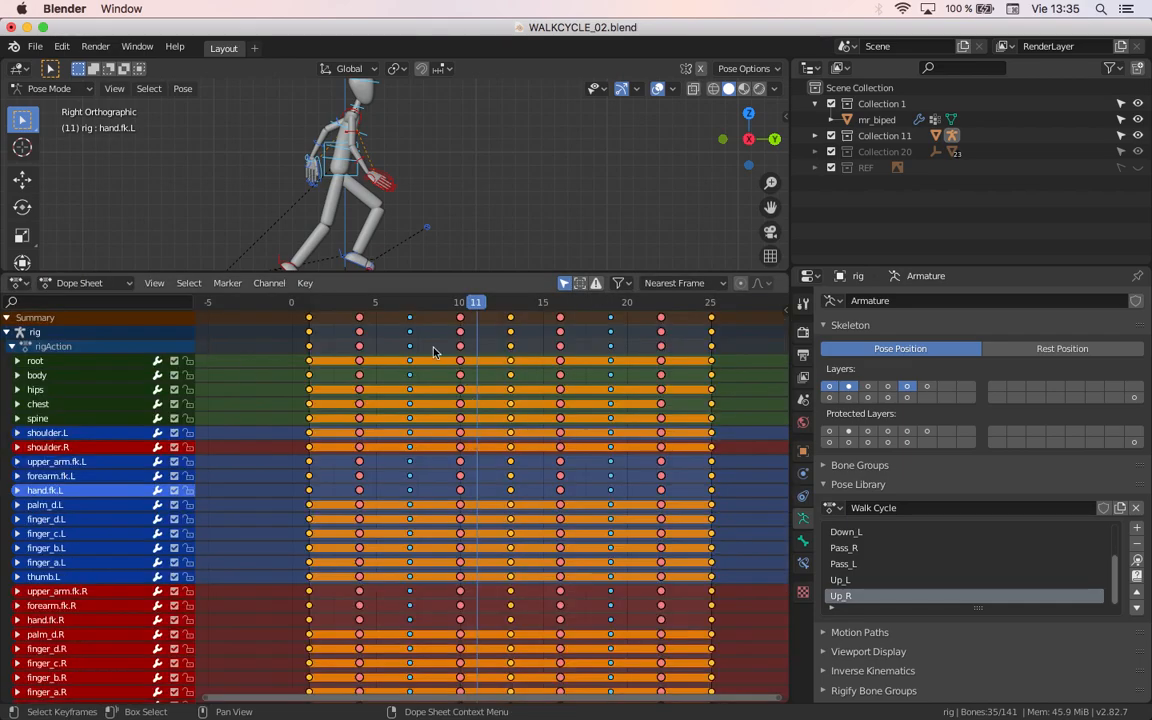
left_click(270, 390)
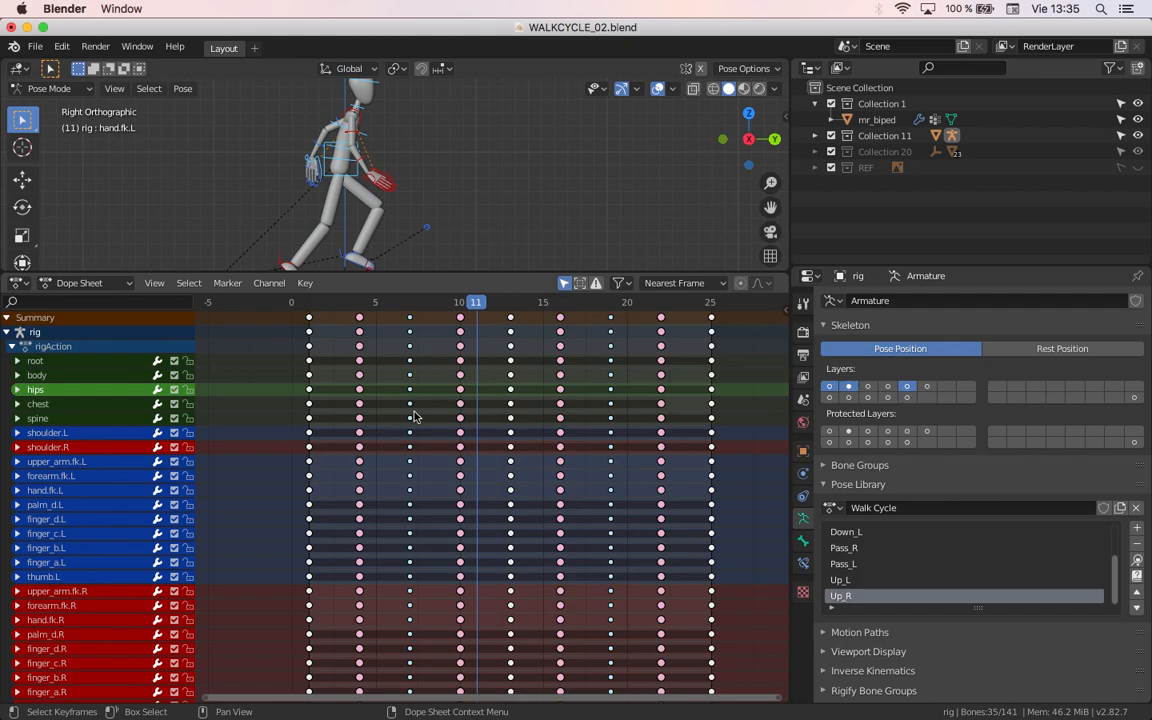
Step: Expand the spine channels, select all keyframes to examine the held segments, and collapse the group again
left_click(17, 419)
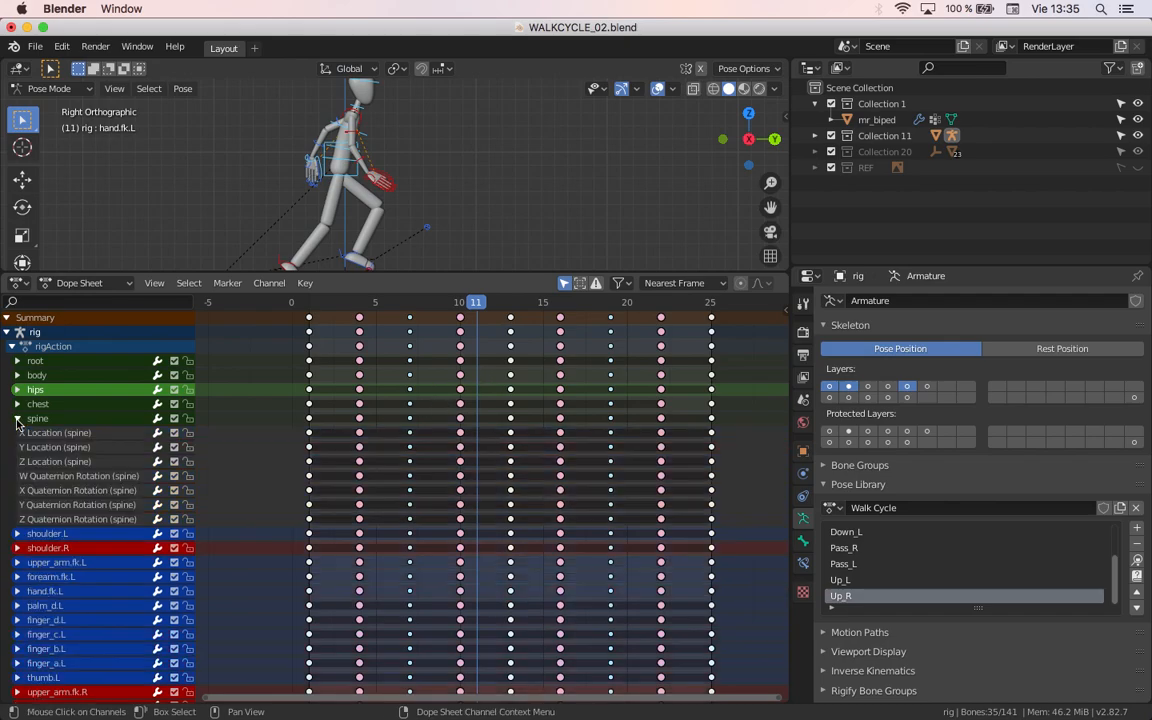
key("a")
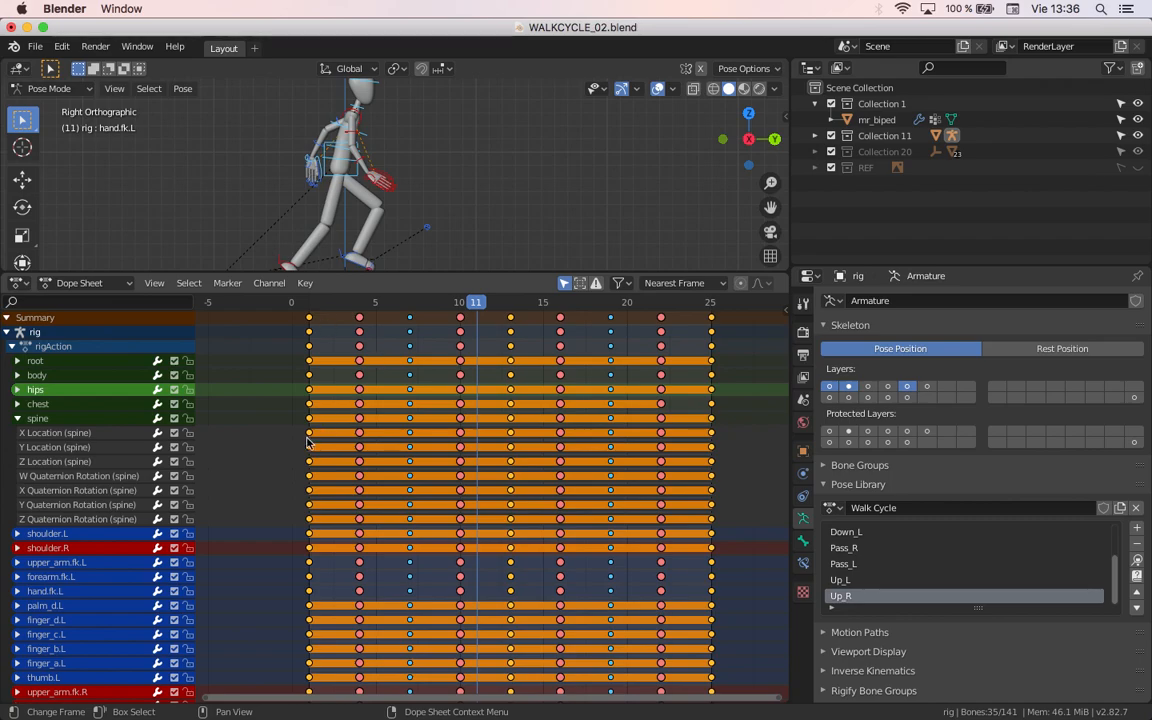
left_click(18, 422)
Step: Deselect all keyframes and expand the knee_target.R group to examine the held segments of its channels
scroll(229, 486, "down", 3)
middle_click_drag(395, 520, 419, 586)
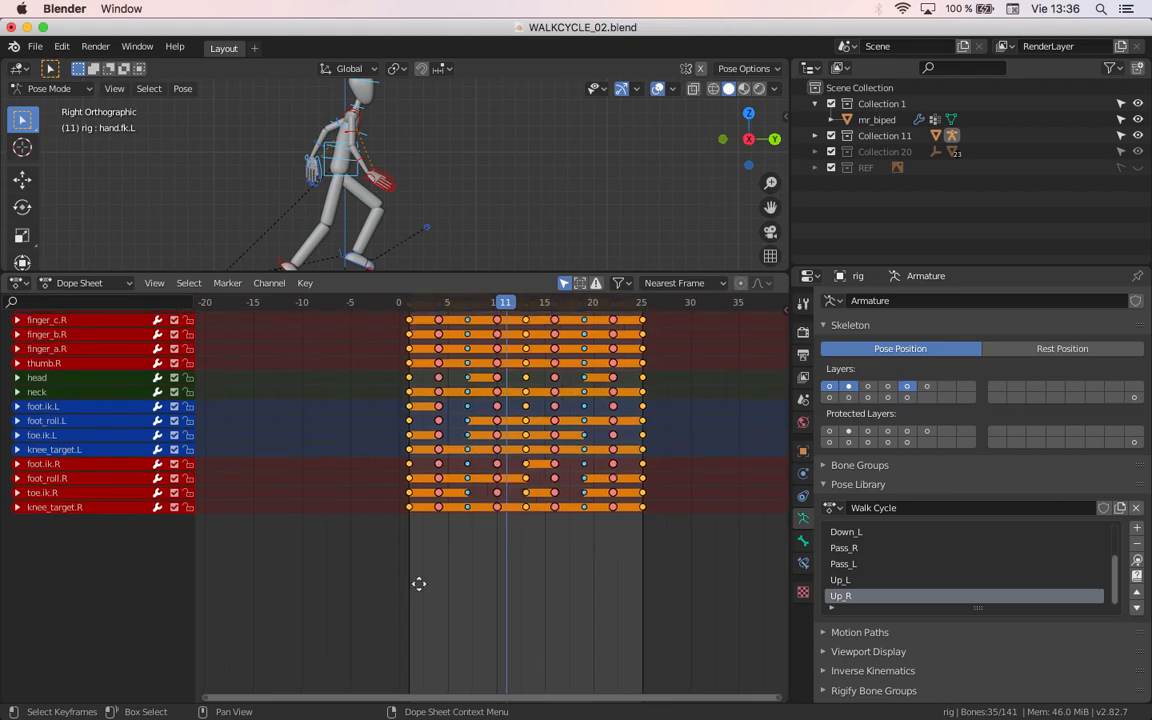
left_click(17, 507)
left_click(502, 667)
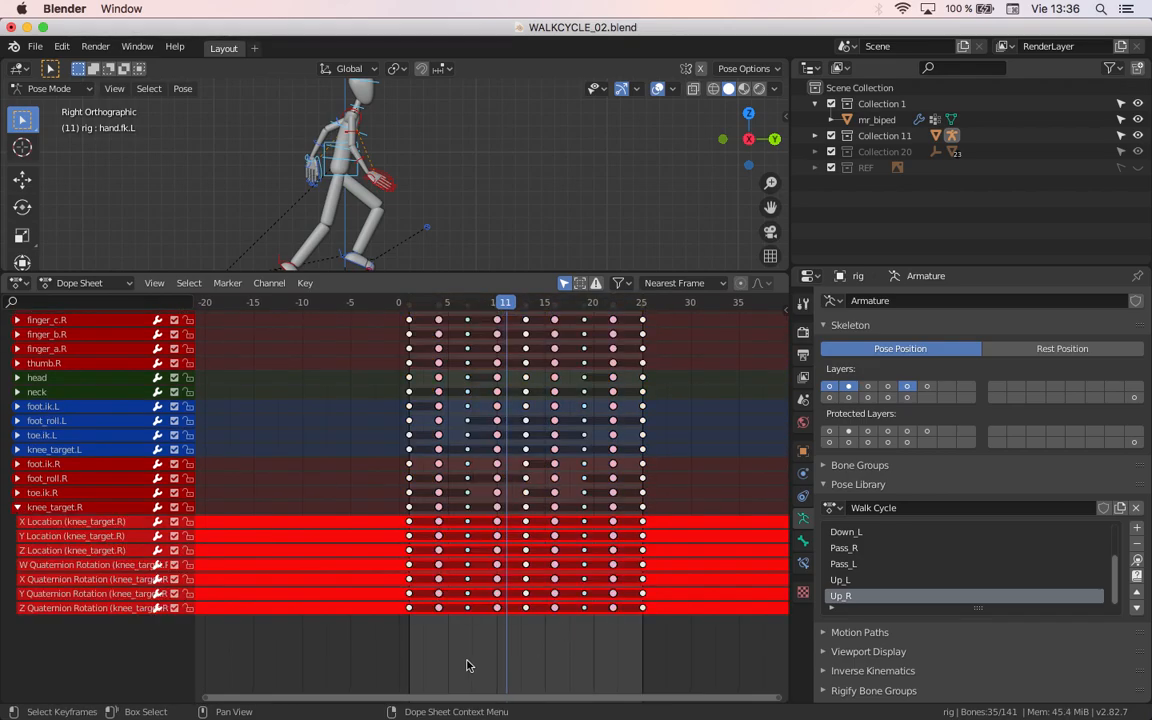
left_click(19, 508)
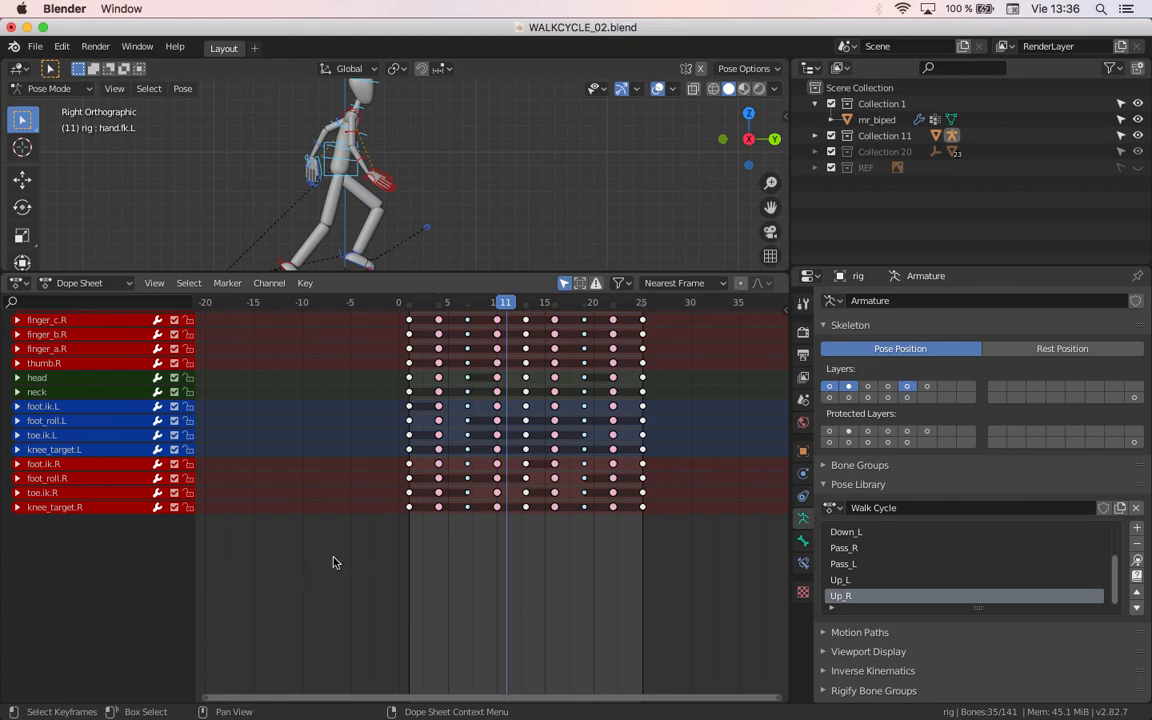
left_click(17, 508)
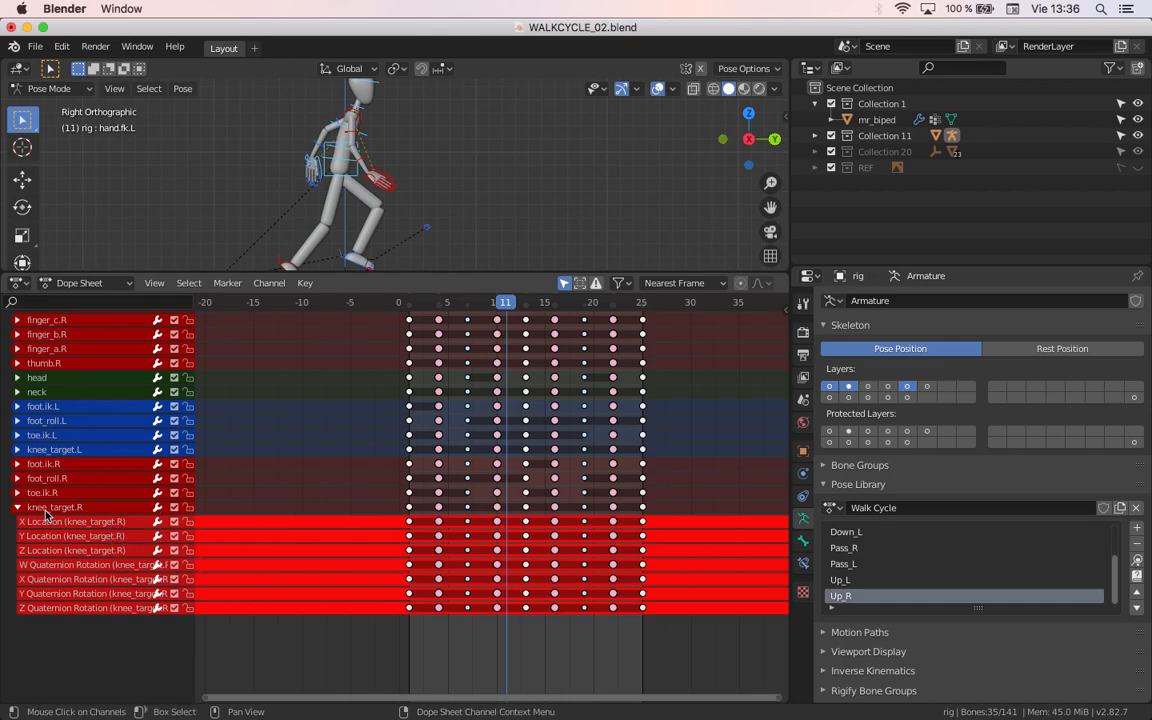
Step: Enable Show Sliders in the Dope Sheet and leave the knee_target.R group expanded with its channel values displayed
left_click(158, 285)
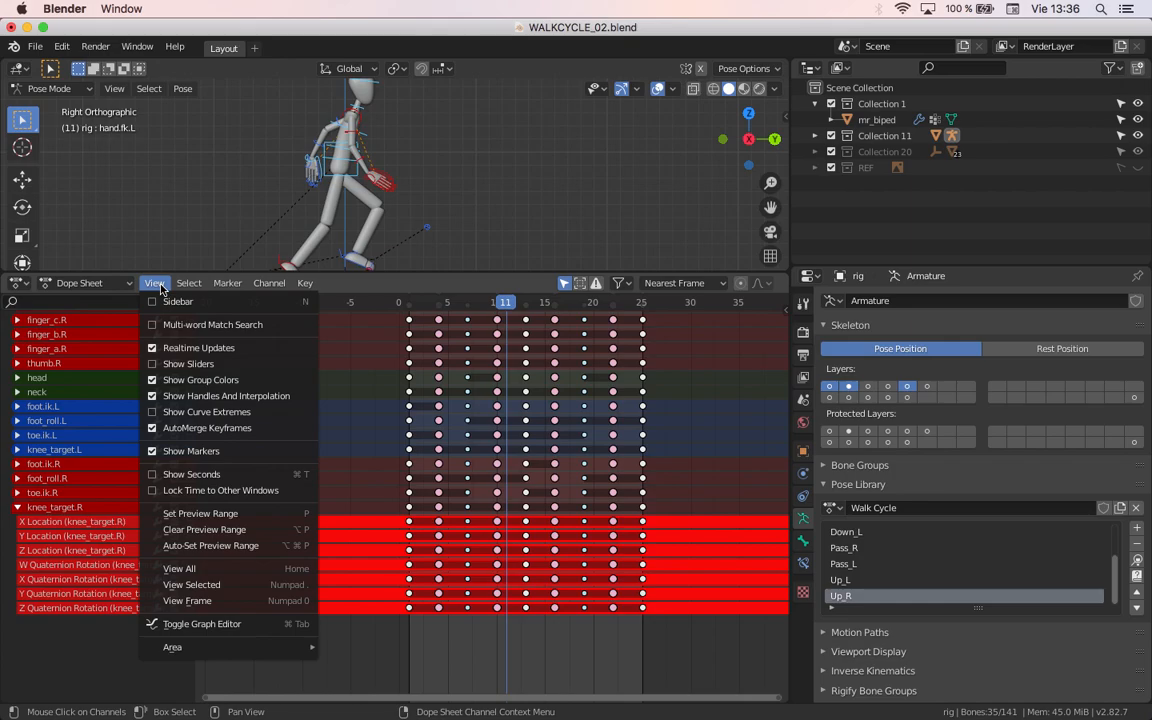
left_click(157, 364)
left_click(16, 508)
left_click(16, 508)
left_click(16, 508)
left_click(16, 508)
left_click(16, 508)
left_click(16, 508)
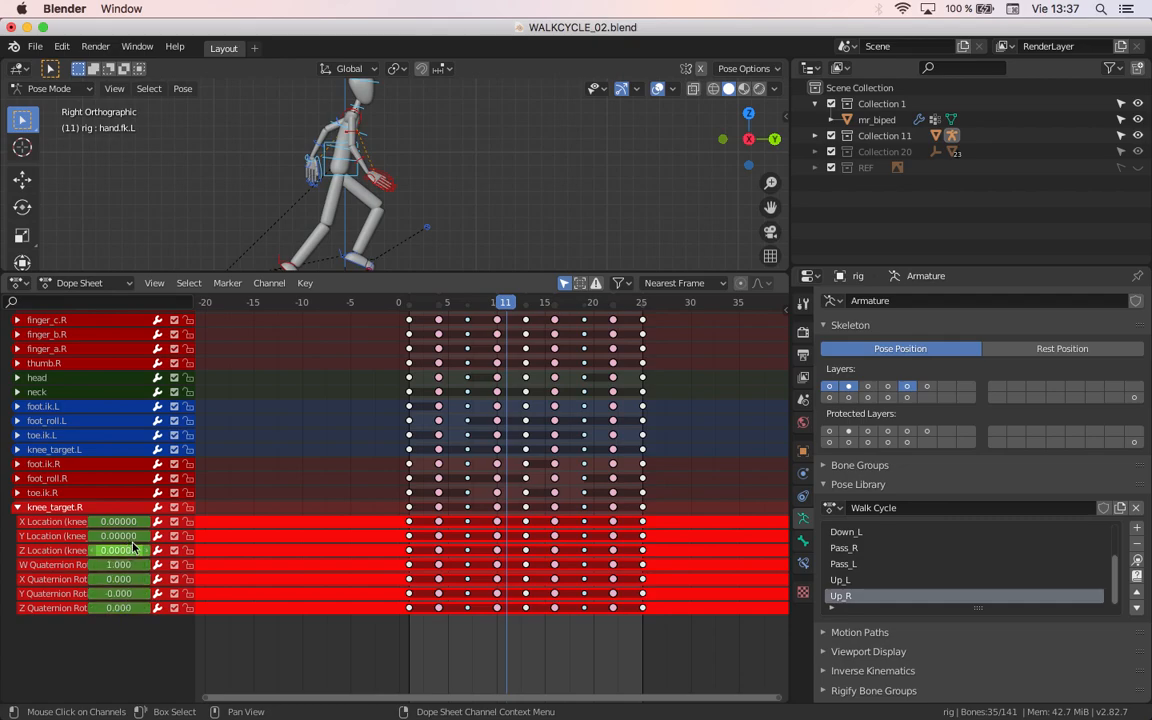
Step: Play and scrub the animation to check whether the knee_target.R channel values change
key("space")
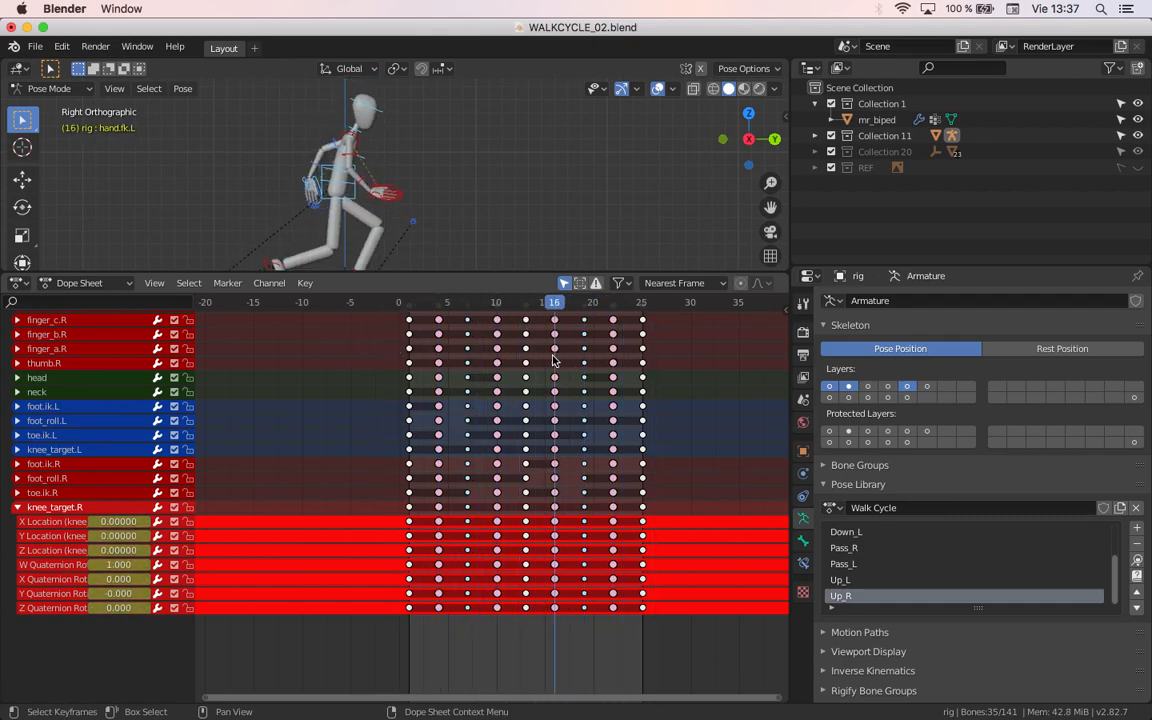
key("space")
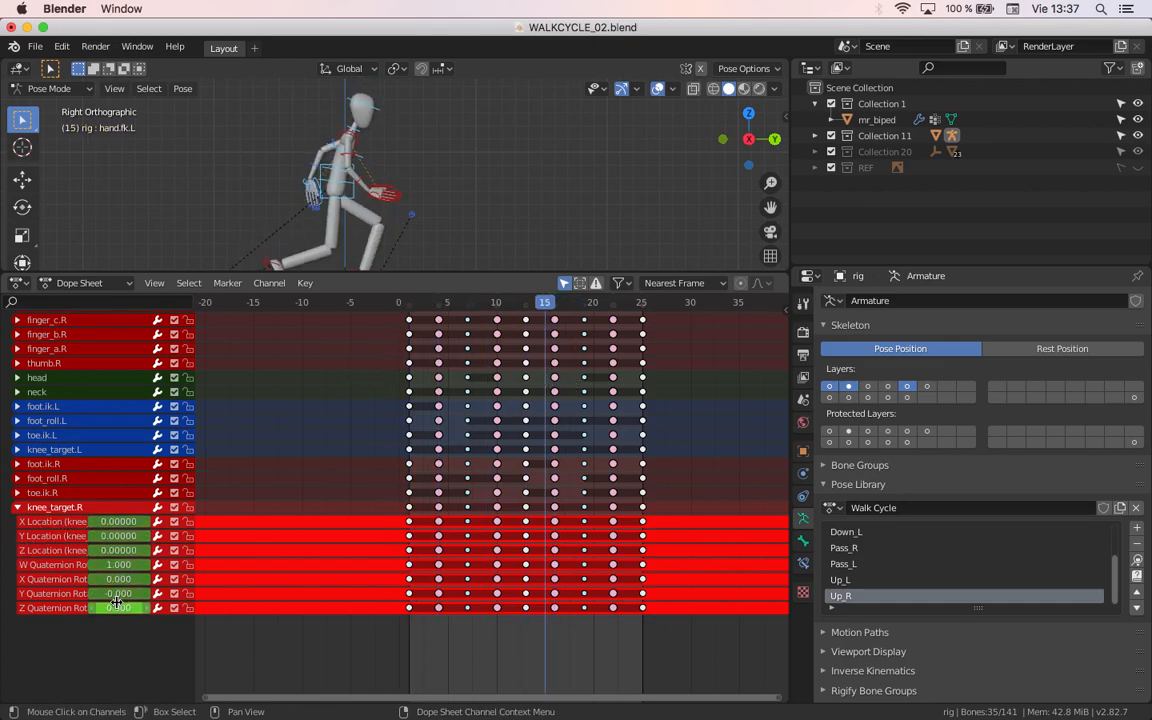
left_click_drag(412, 304, 366, 382)
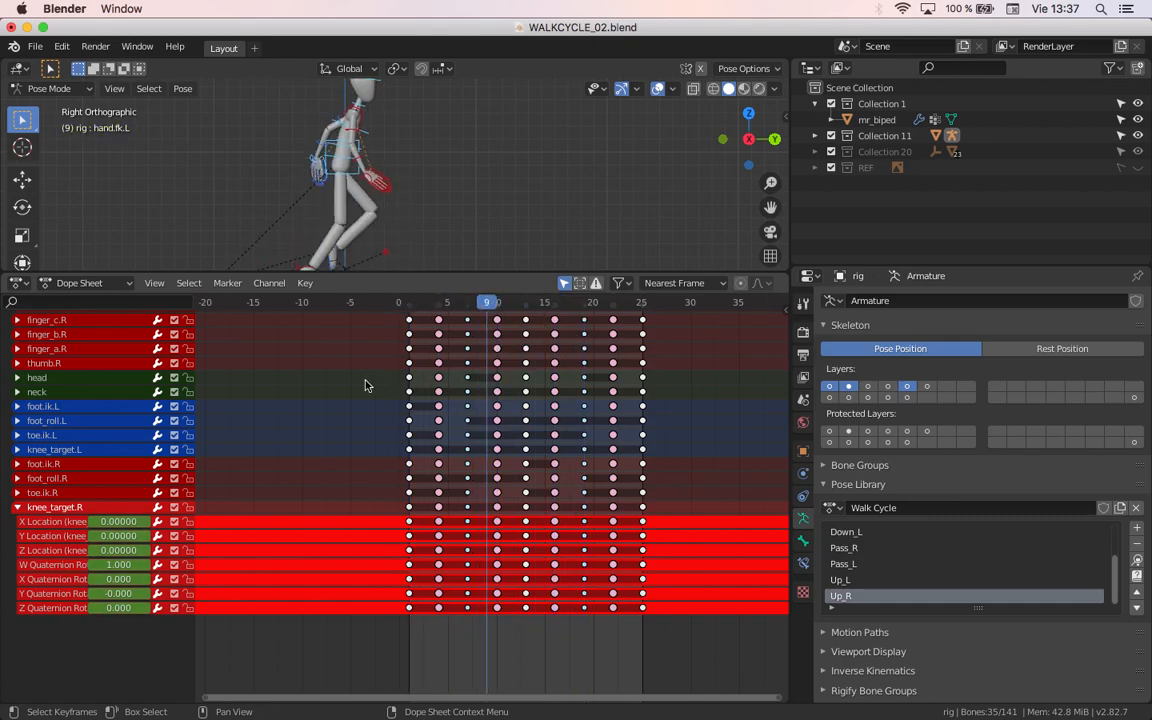
Step: Expand toe.ik.R, check its values while scrubbing, and delete its X, Y and Z Location channels
left_click(17, 493)
left_click_drag(397, 301, 545, 350)
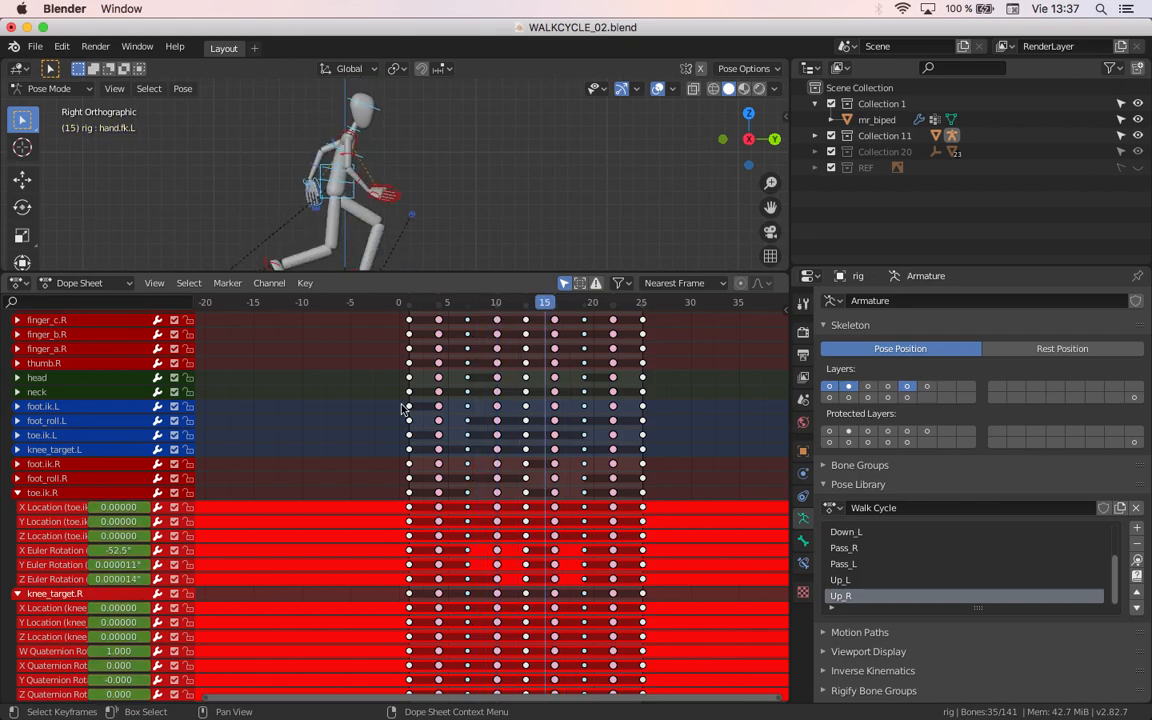
left_click(64, 537)
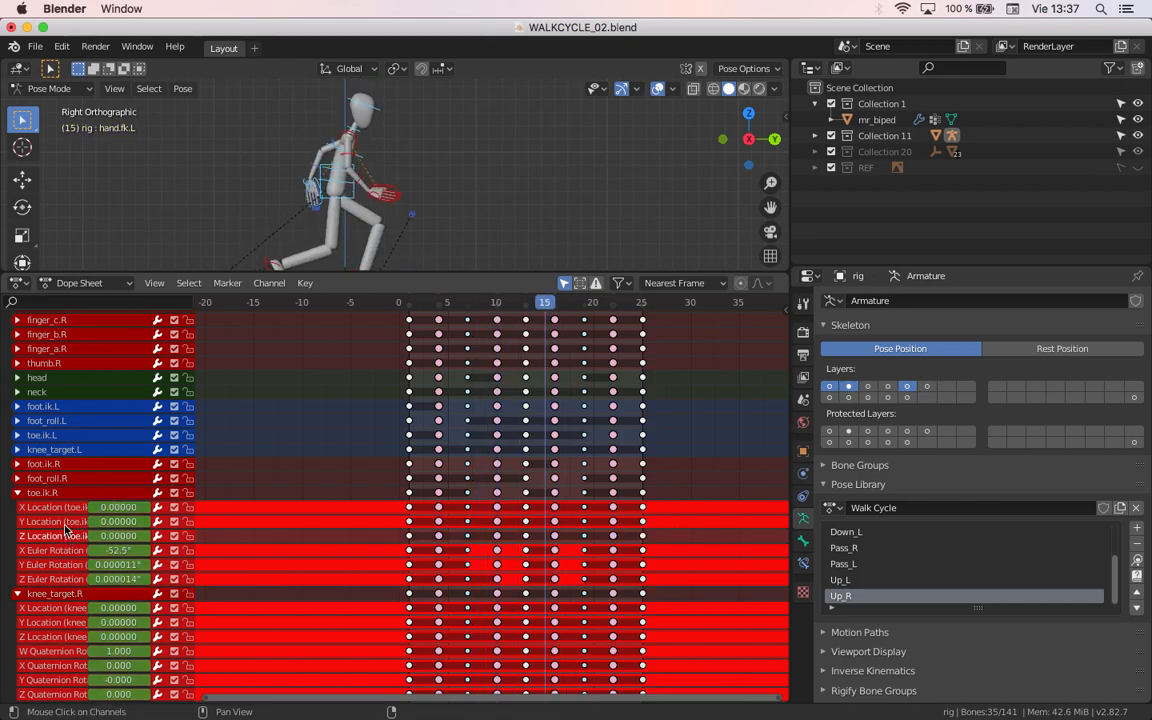
left_click(64, 525, "shift")
left_click(64, 511, "shift")
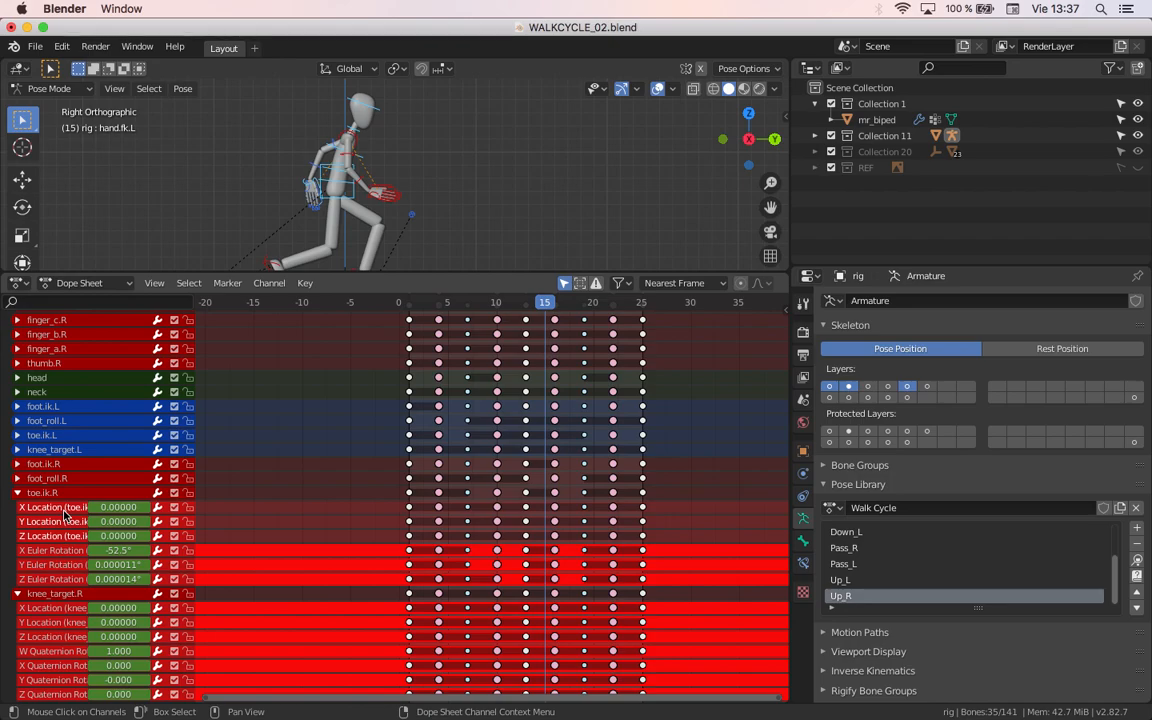
key("x")
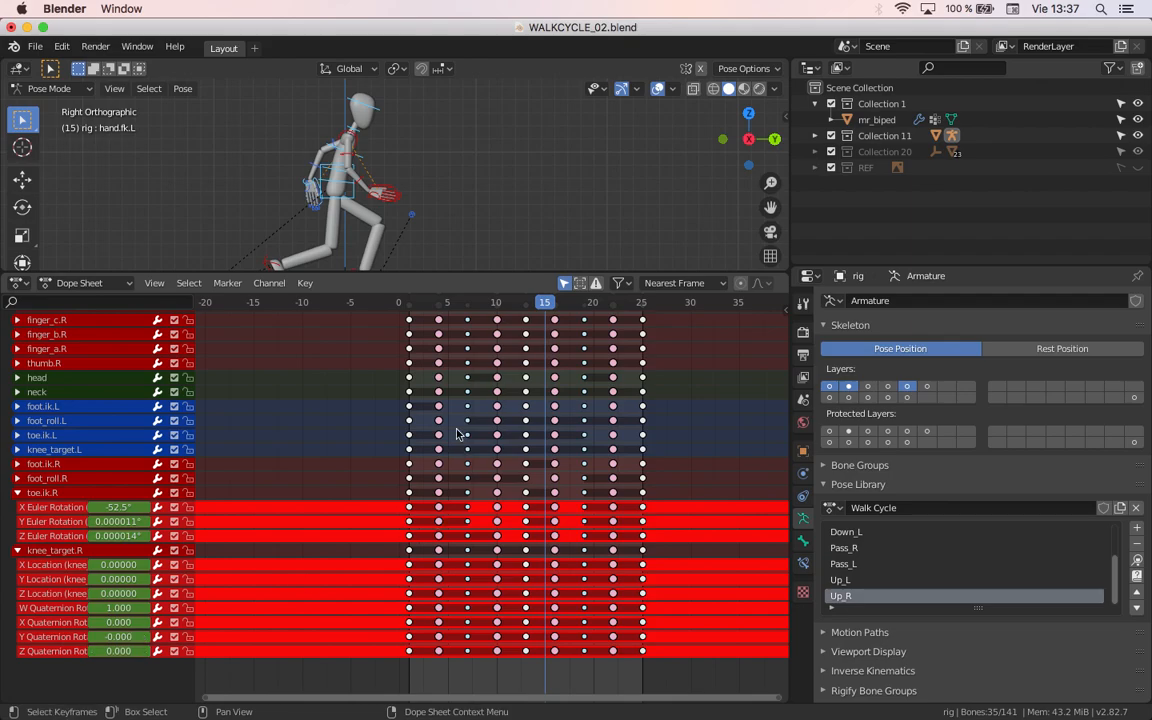
Step: Check the knee_target.R values by scrubbing, and delete all its Location and Quaternion Rotation channels
left_click_drag(515, 300, 609, 335)
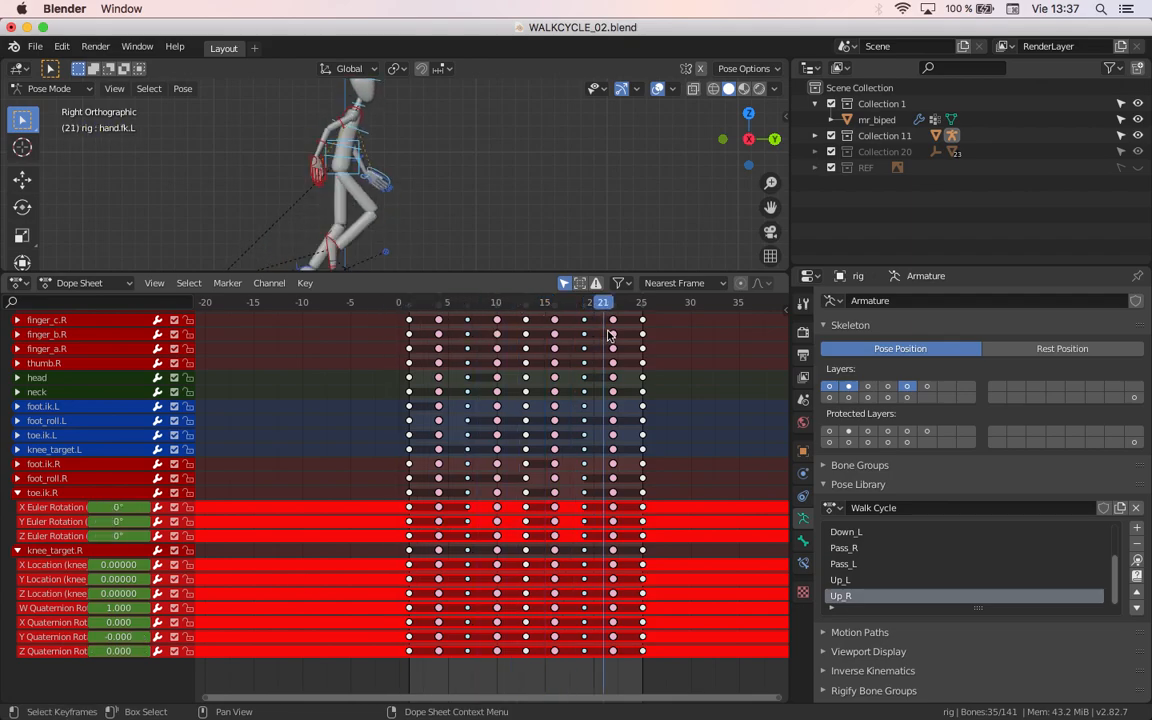
left_click_drag(657, 676, 392, 546)
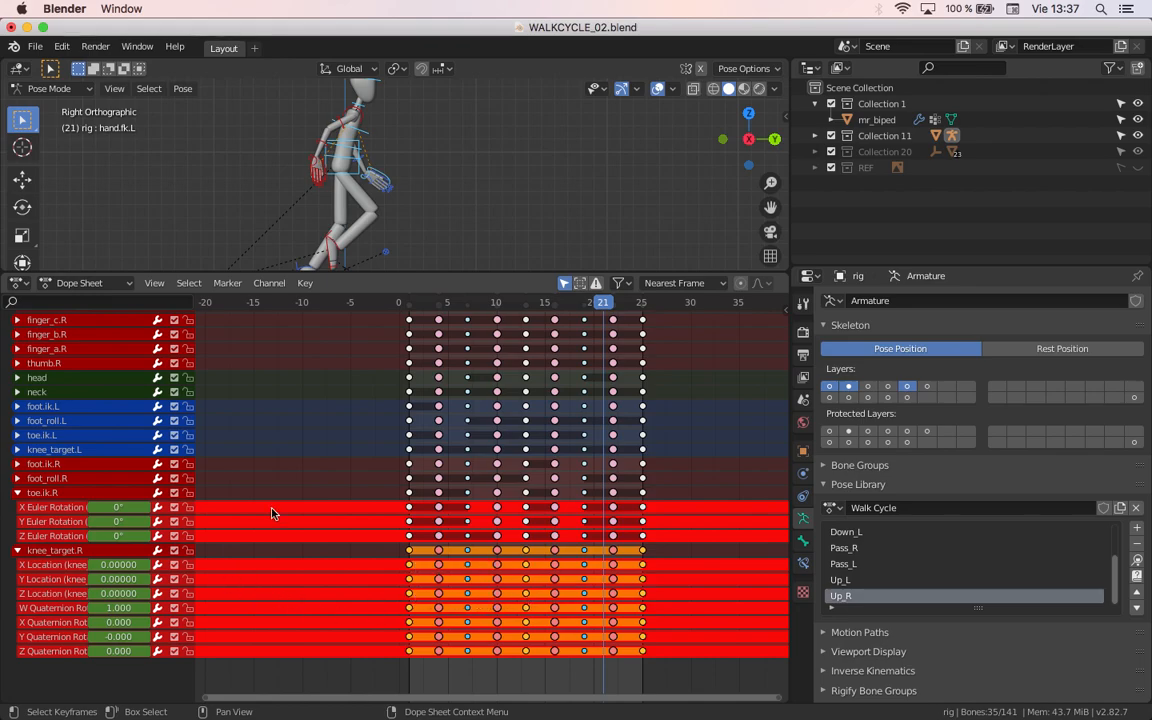
left_click_drag(408, 309, 540, 343)
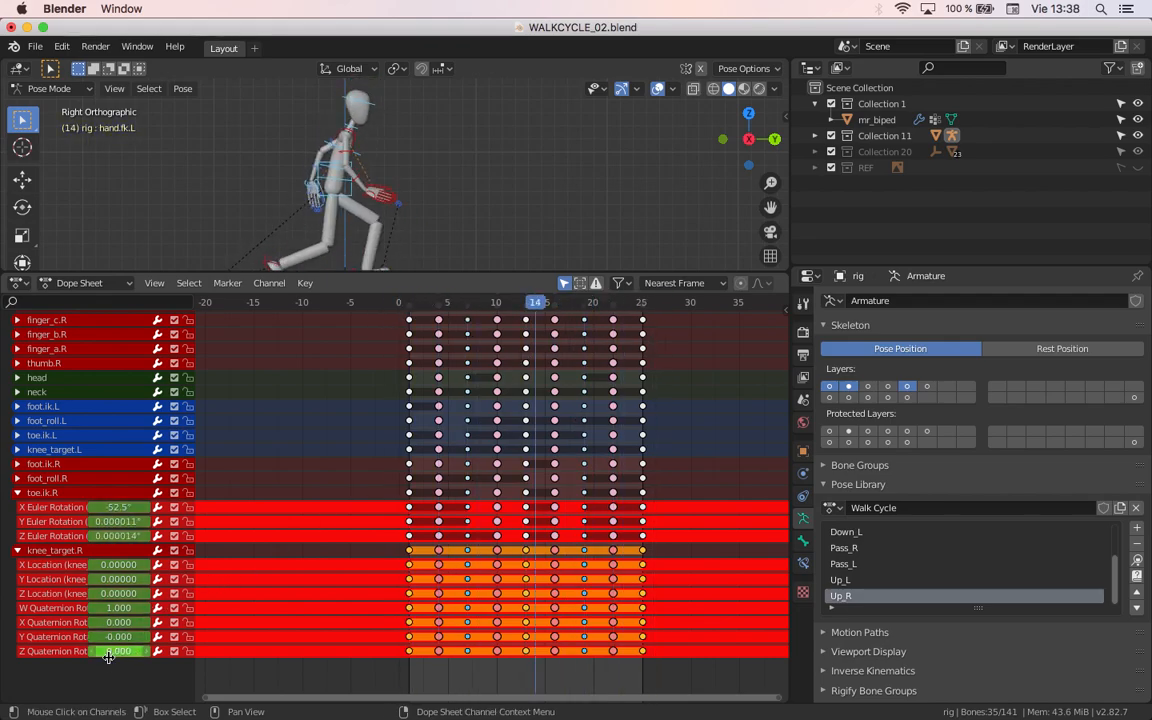
left_click_drag(113, 693, 88, 566)
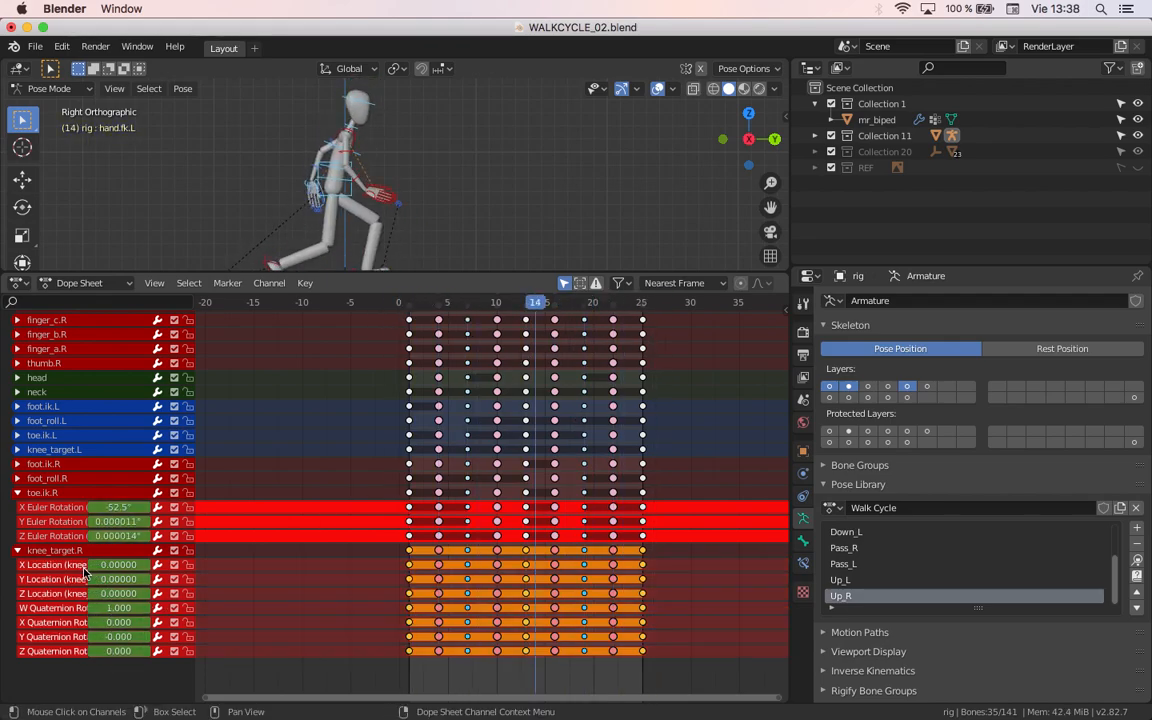
key("x")
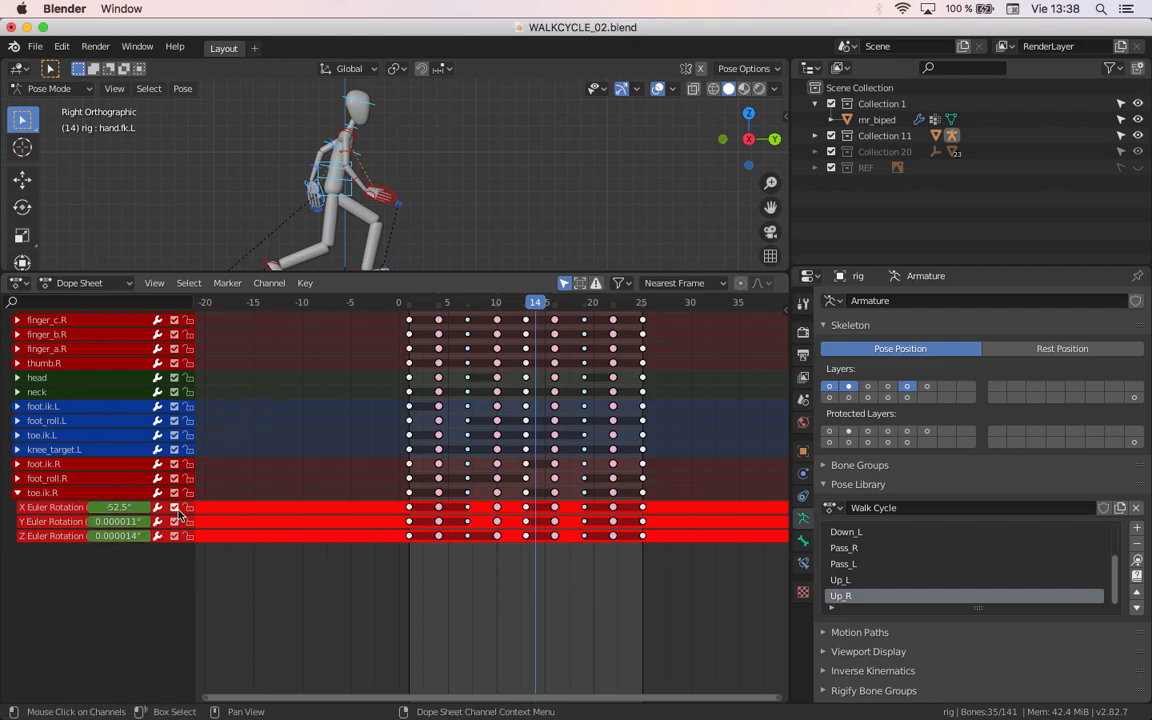
Step: Expand the neck group, check its channel values during playback, and delete the whole group
scroll(130, 432, "up", 15)
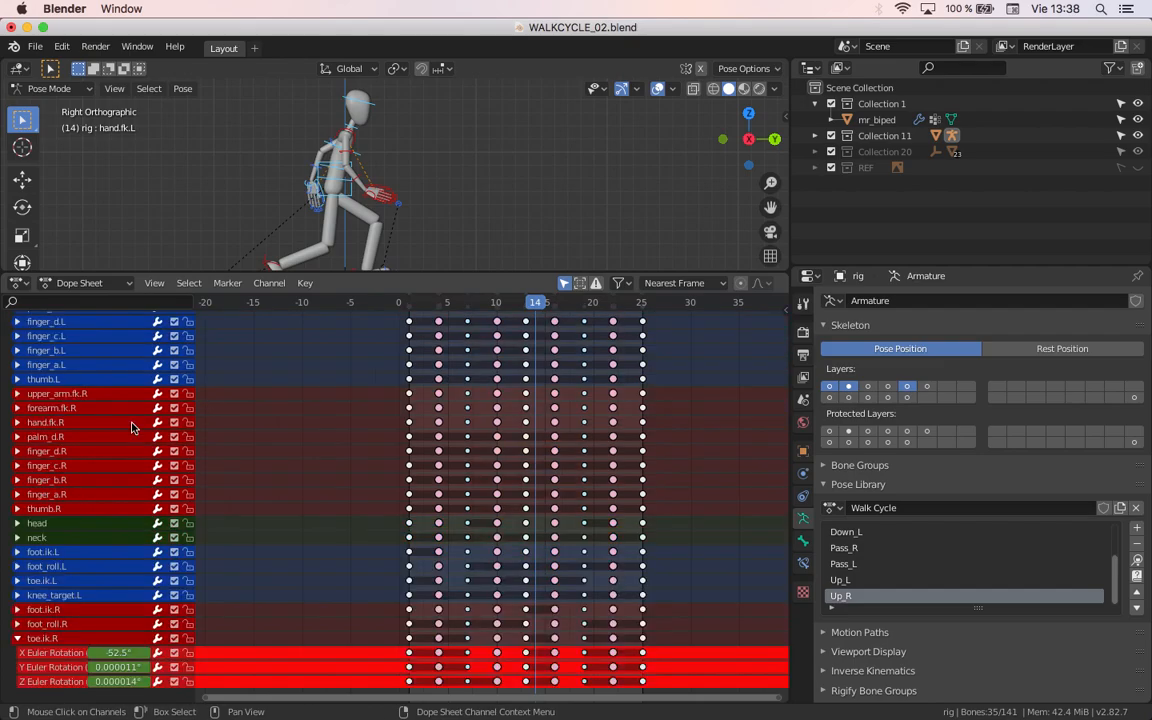
scroll(130, 432, "down", 8)
scroll(244, 467, "up", 2)
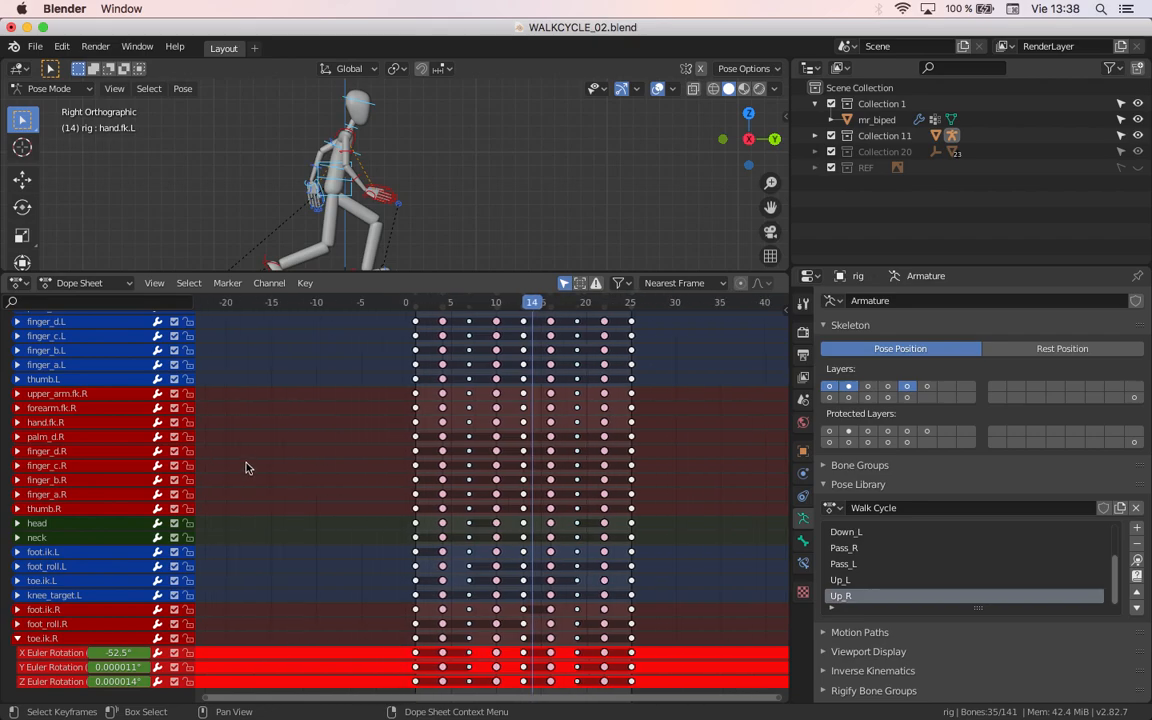
middle_click_drag(276, 535, 298, 347)
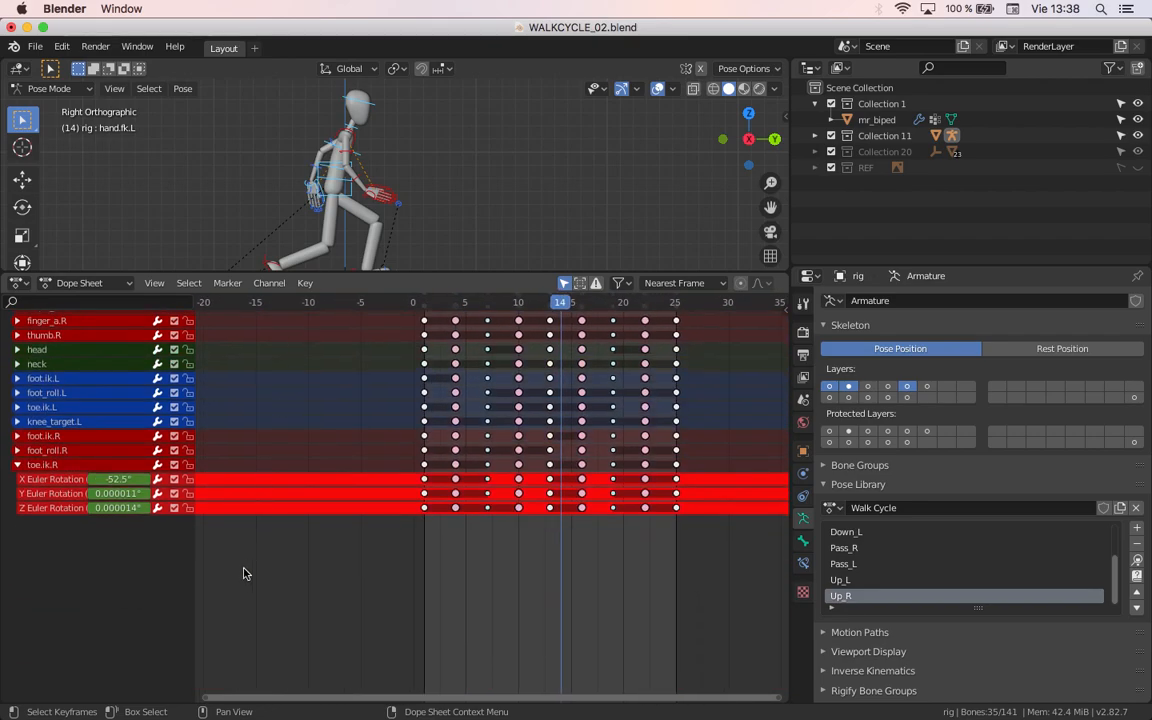
scroll(407, 462, "up", 1)
left_click(95, 363)
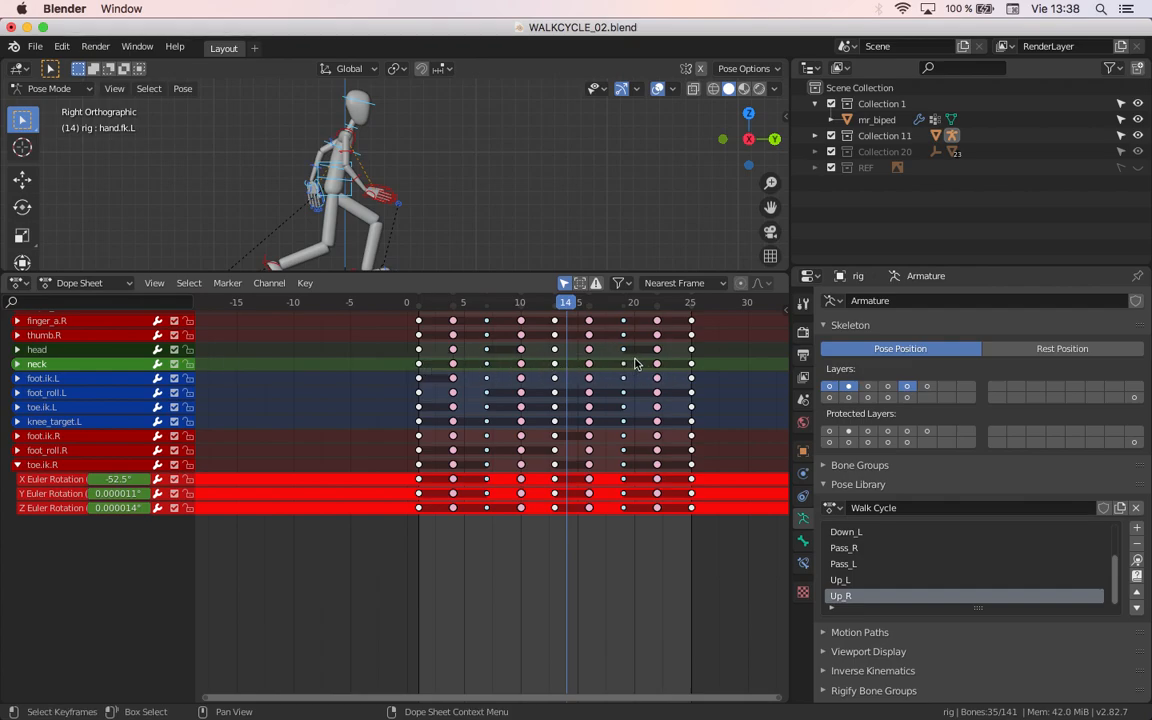
left_click(17, 364)
key("space")
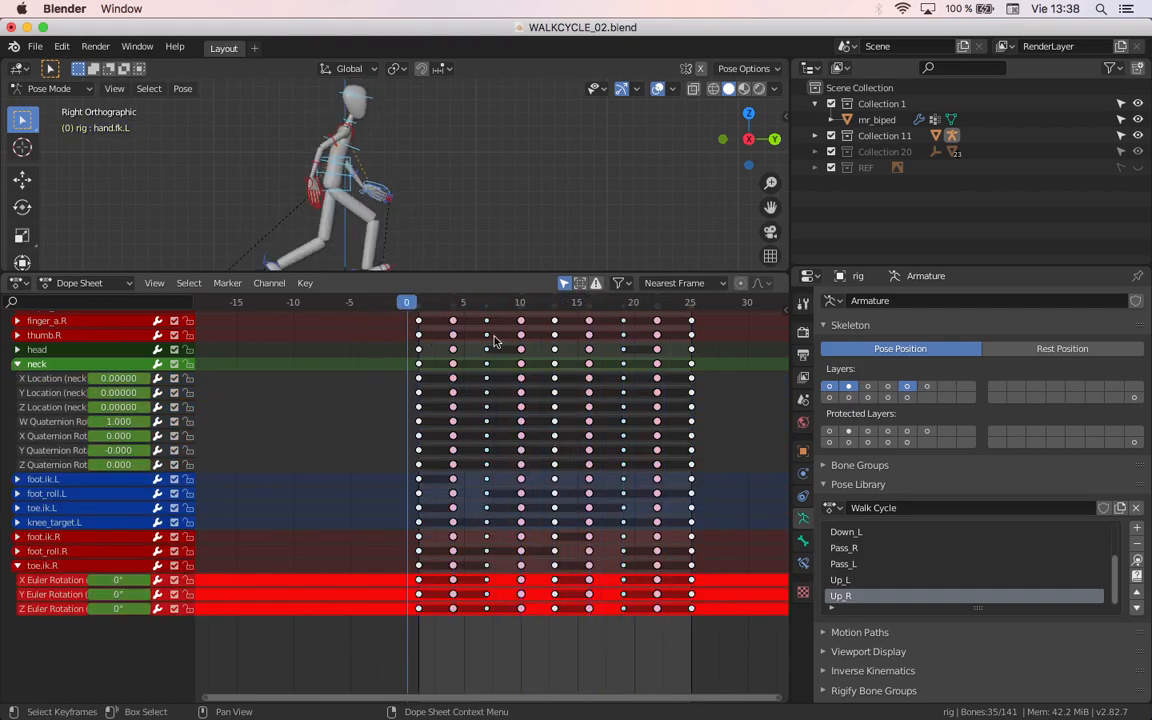
left_click(18, 366)
key("x")
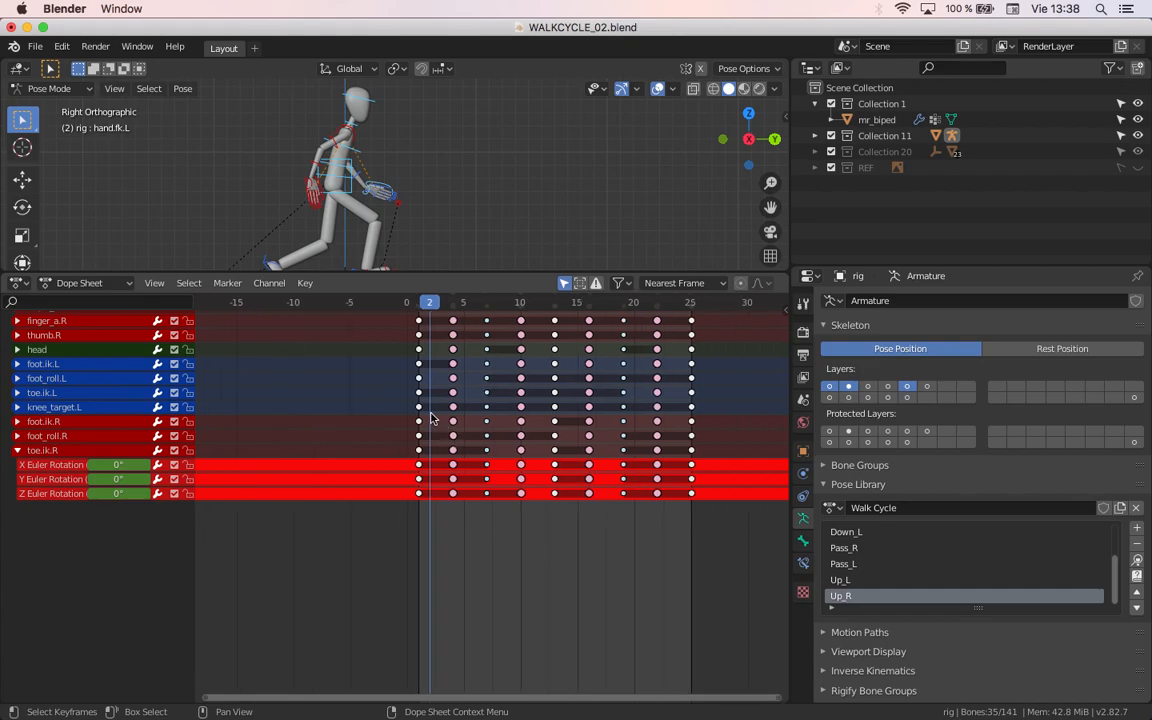
Step: Delete the left hand's palm_d.L, finger_d.L, finger_c.L, finger_b.L, finger_a.L and thumb.L channel groups
scroll(205, 510, "up", 6)
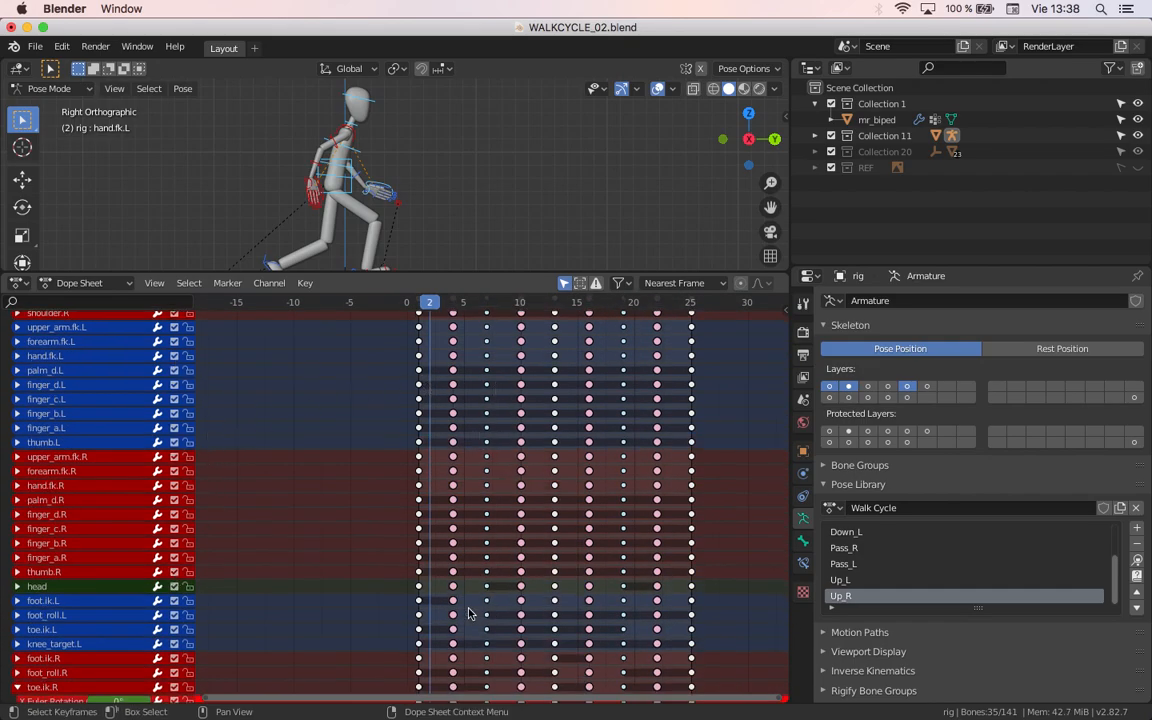
left_click(113, 370)
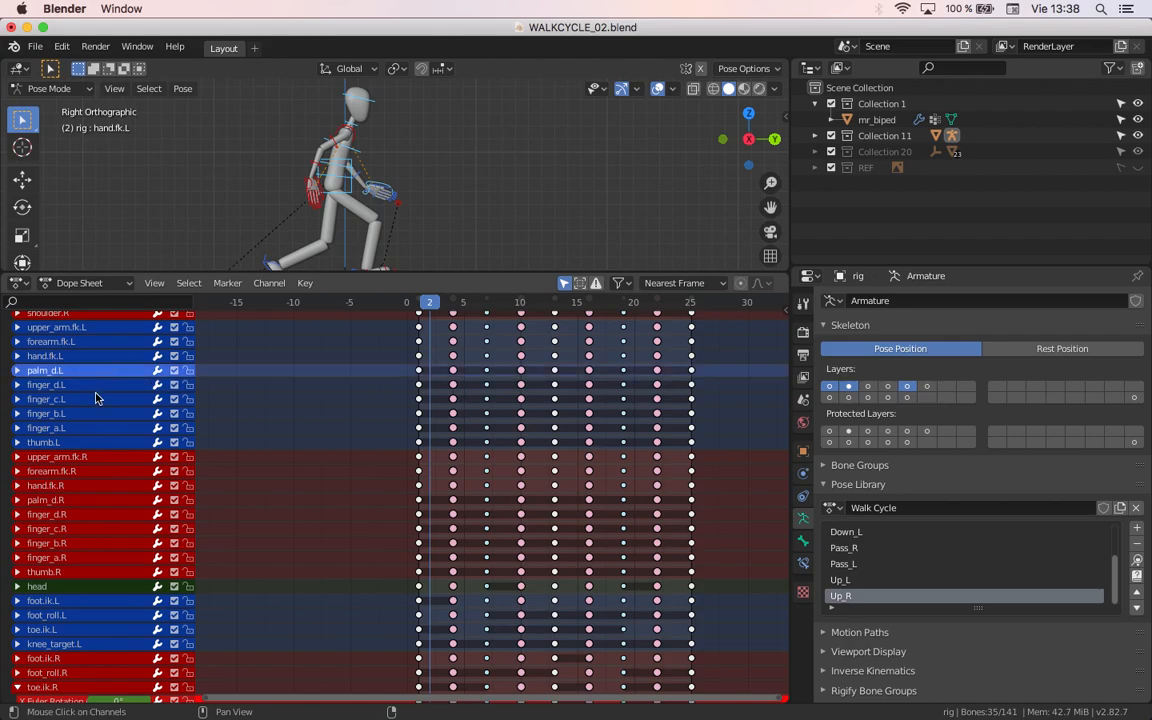
left_click(95, 399, "shift")
left_click(101, 385, "shift")
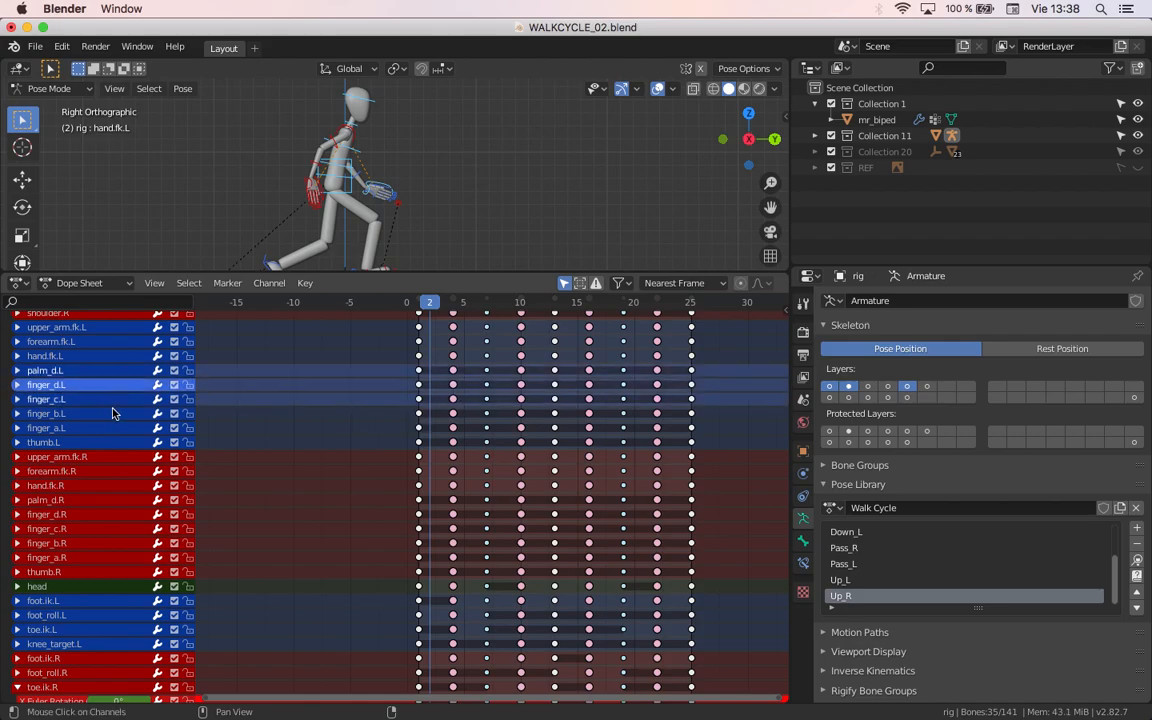
left_click(113, 413, "shift")
left_click(106, 428, "shift")
left_click(106, 442, "shift")
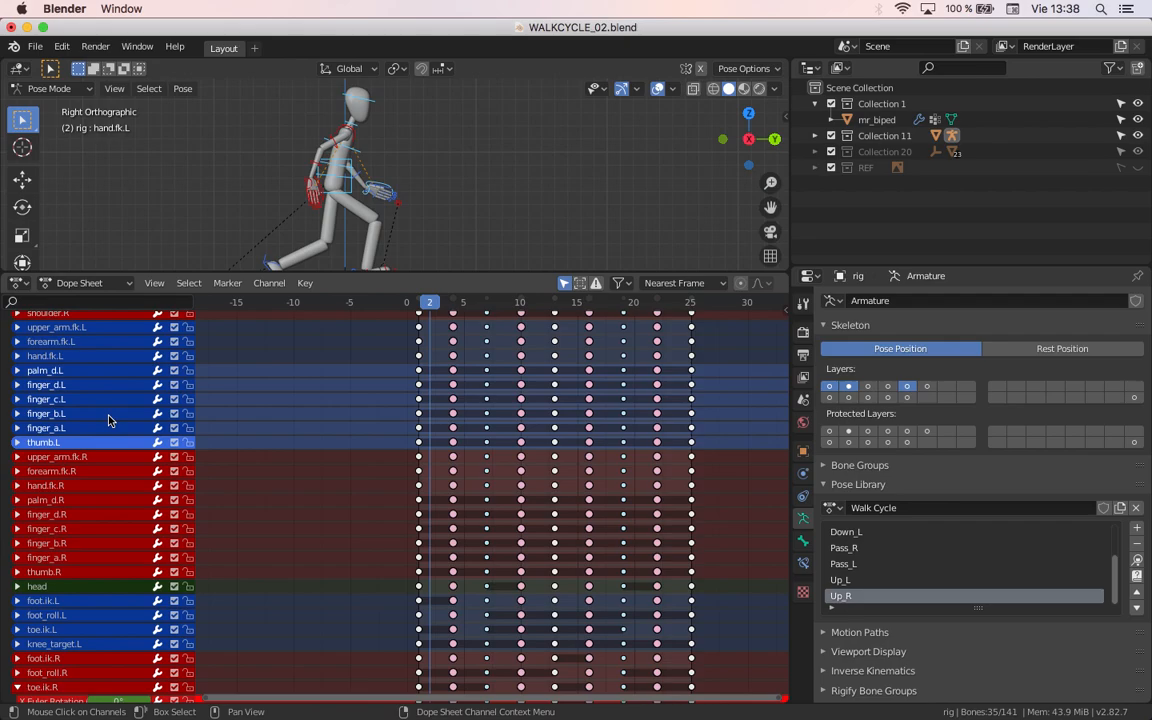
key("x")
Step: Delete the right hand's palm_d.R, finger_d.R, finger_c.R, finger_b.R, finger_a.R and thumb.R channel groups
left_click(134, 417)
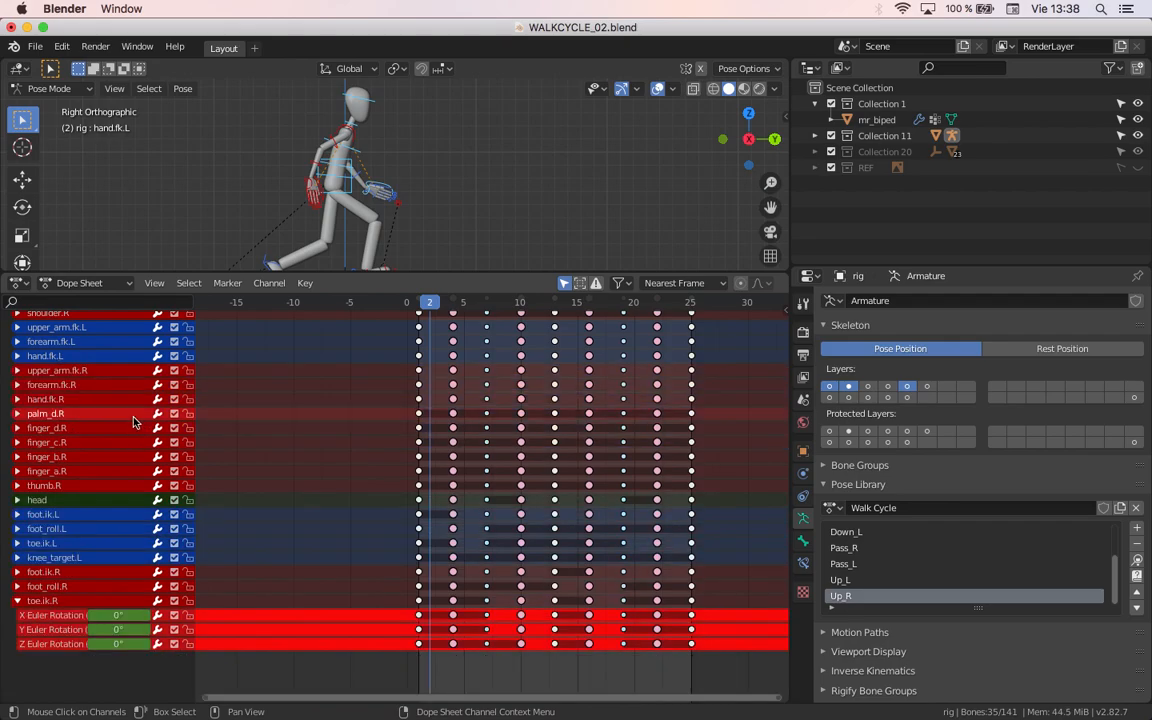
left_click(78, 429, "shift")
left_click(78, 443, "shift")
left_click(79, 457, "shift")
left_click(79, 472, "shift")
left_click(79, 485, "shift")
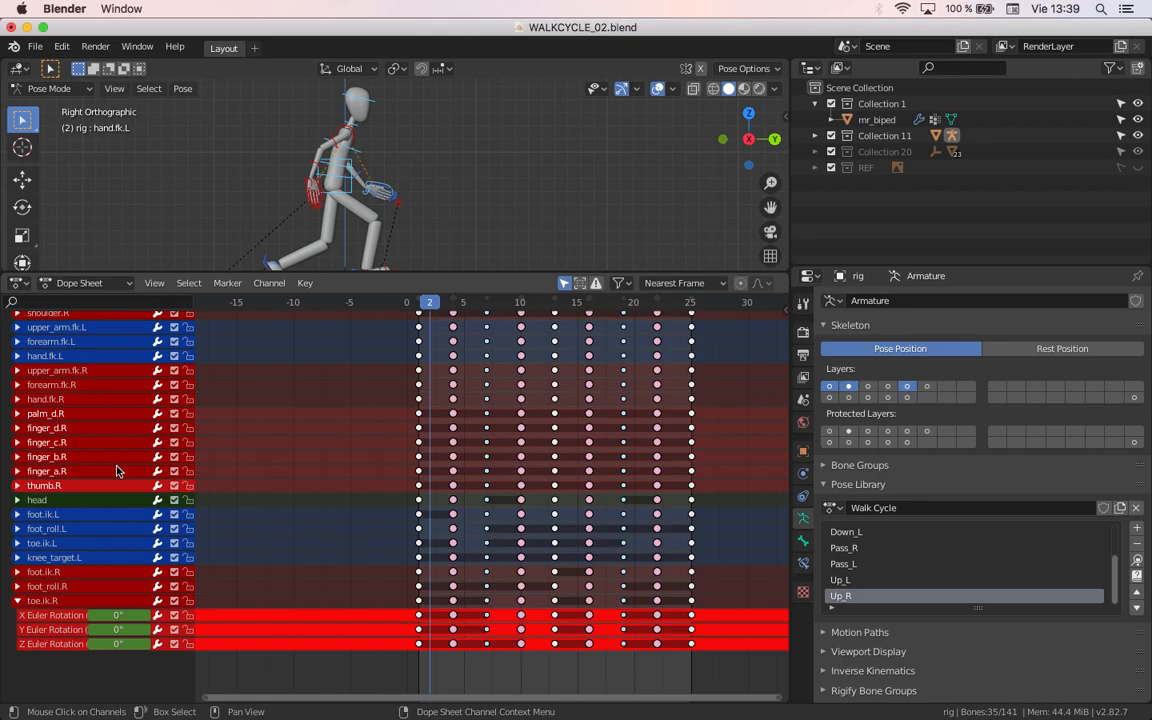
key("x")
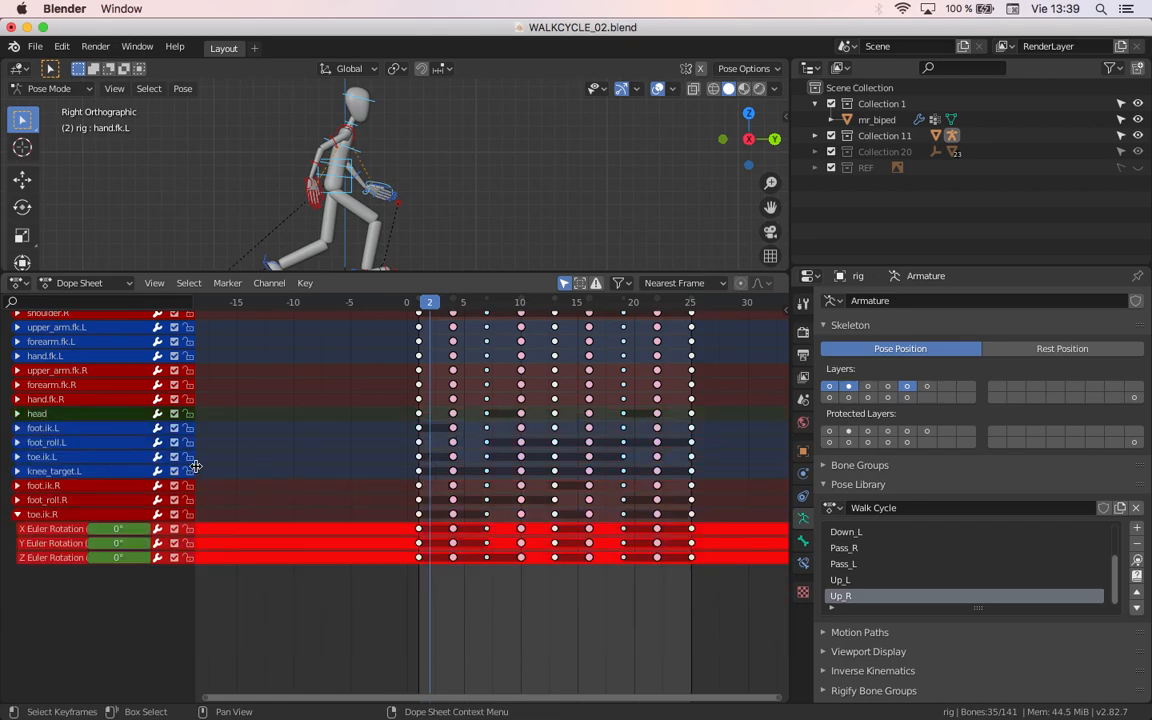
Step: Delete the whole knee_target.L channel group from the Dope Sheet
left_click(112, 472)
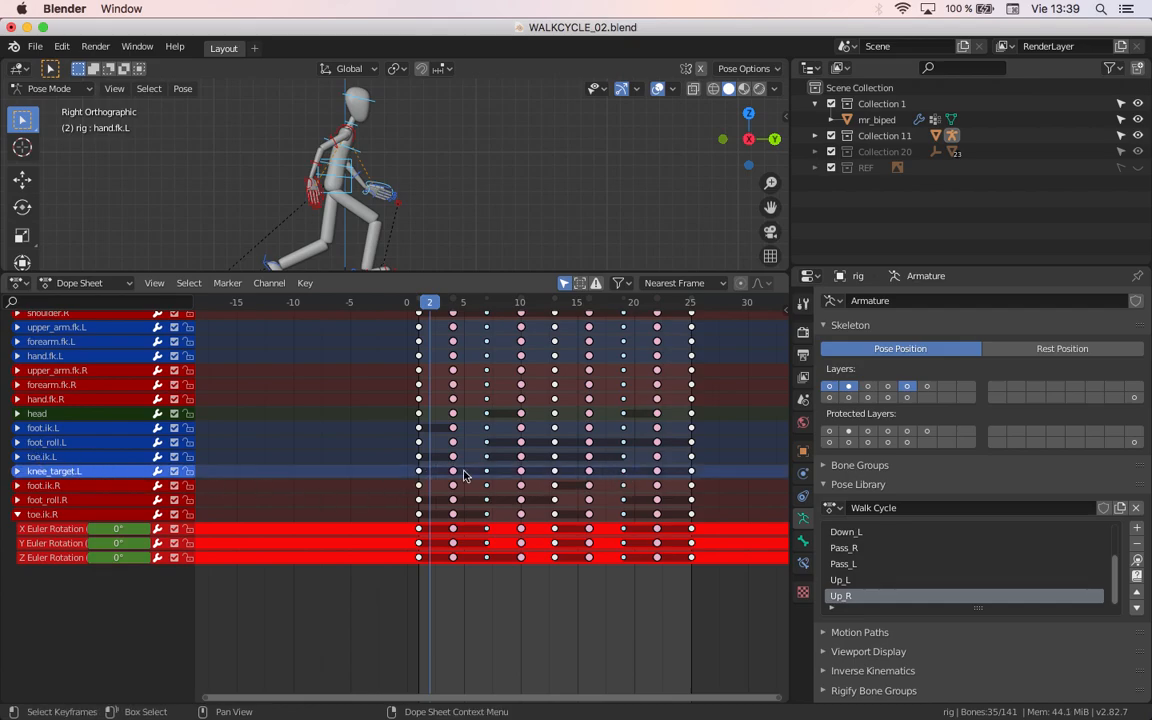
key("x")
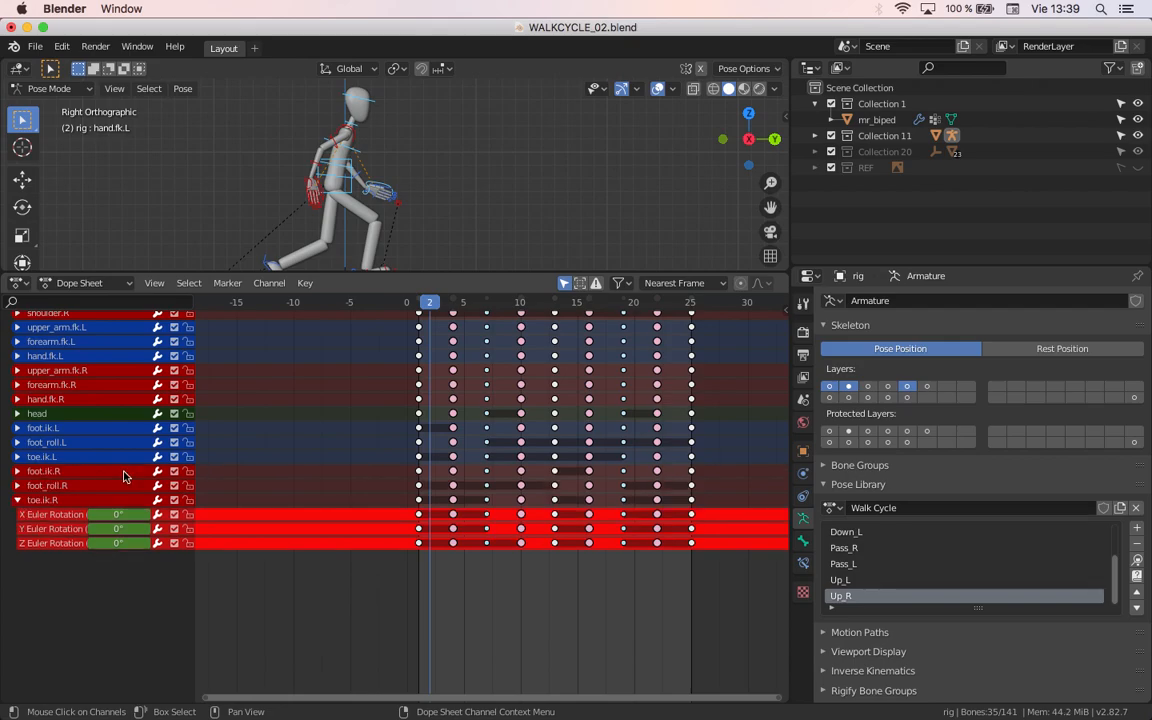
scroll(160, 480, "up", 5)
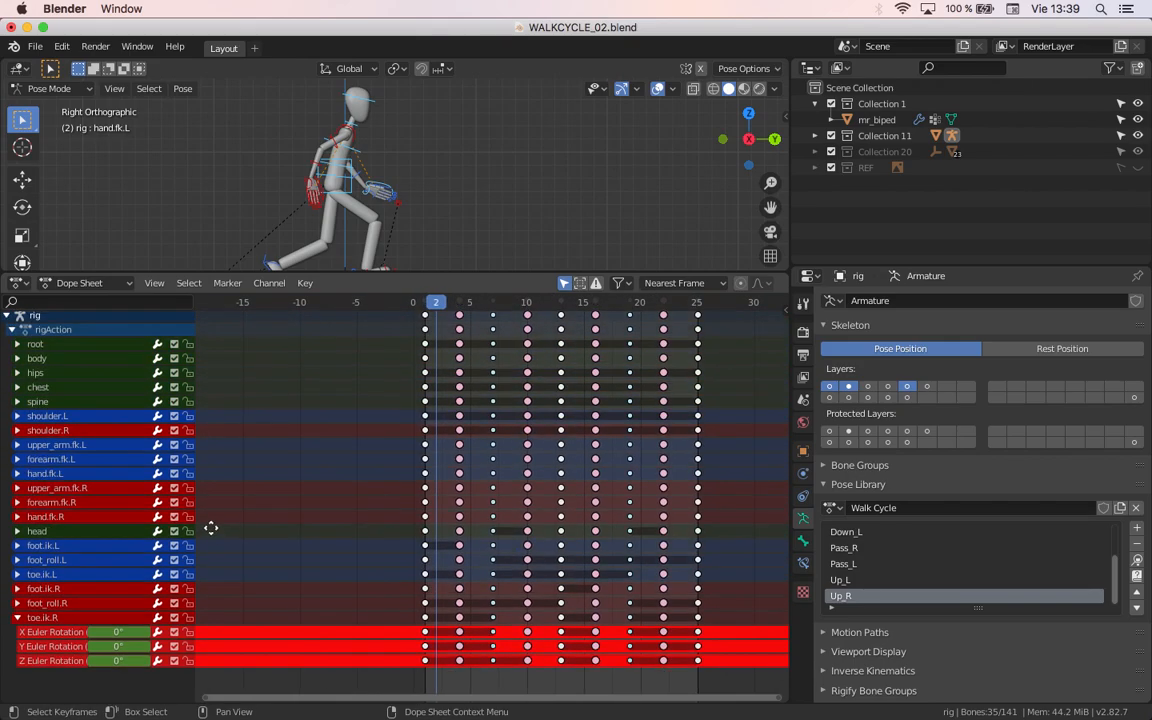
Step: Select the shoulder.R and shoulder.L channel groups together and delete both
left_click(100, 518)
left_click(108, 490)
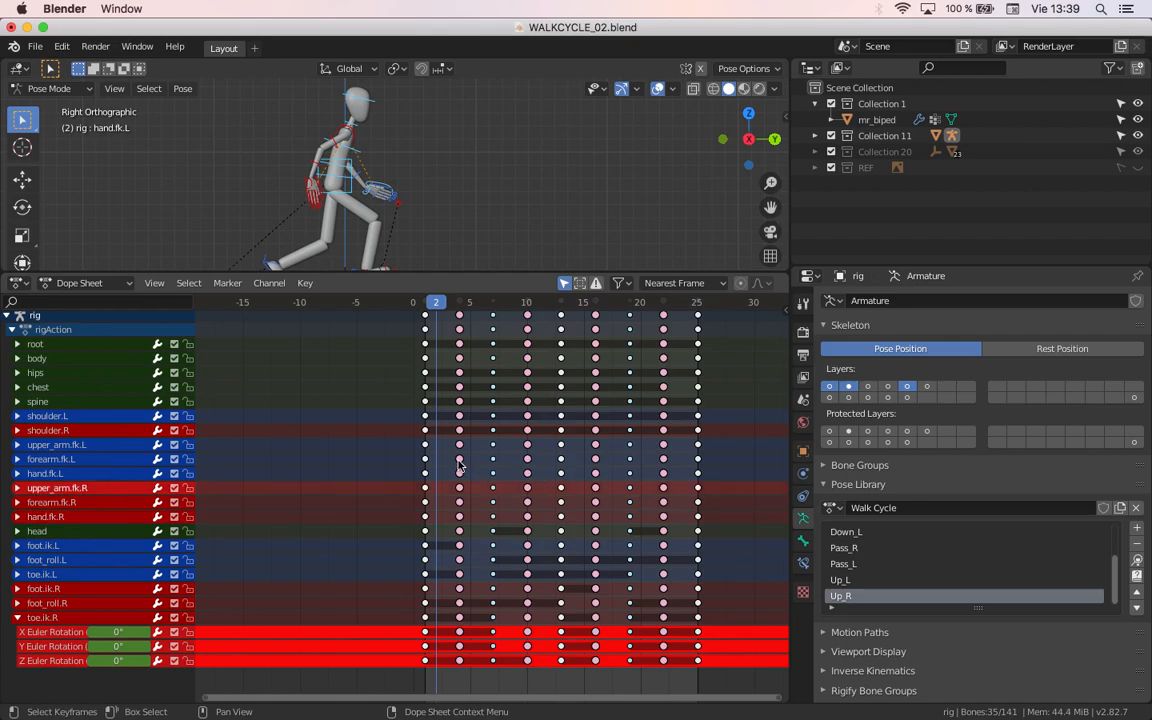
left_click(113, 431)
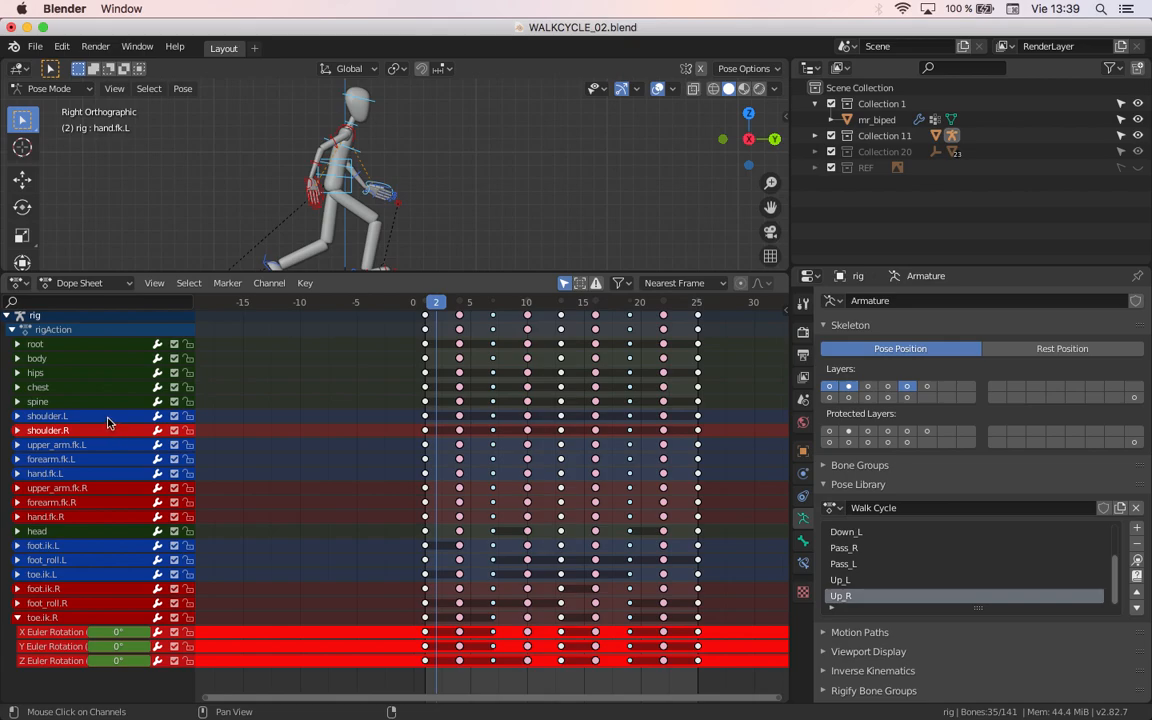
left_click(108, 417)
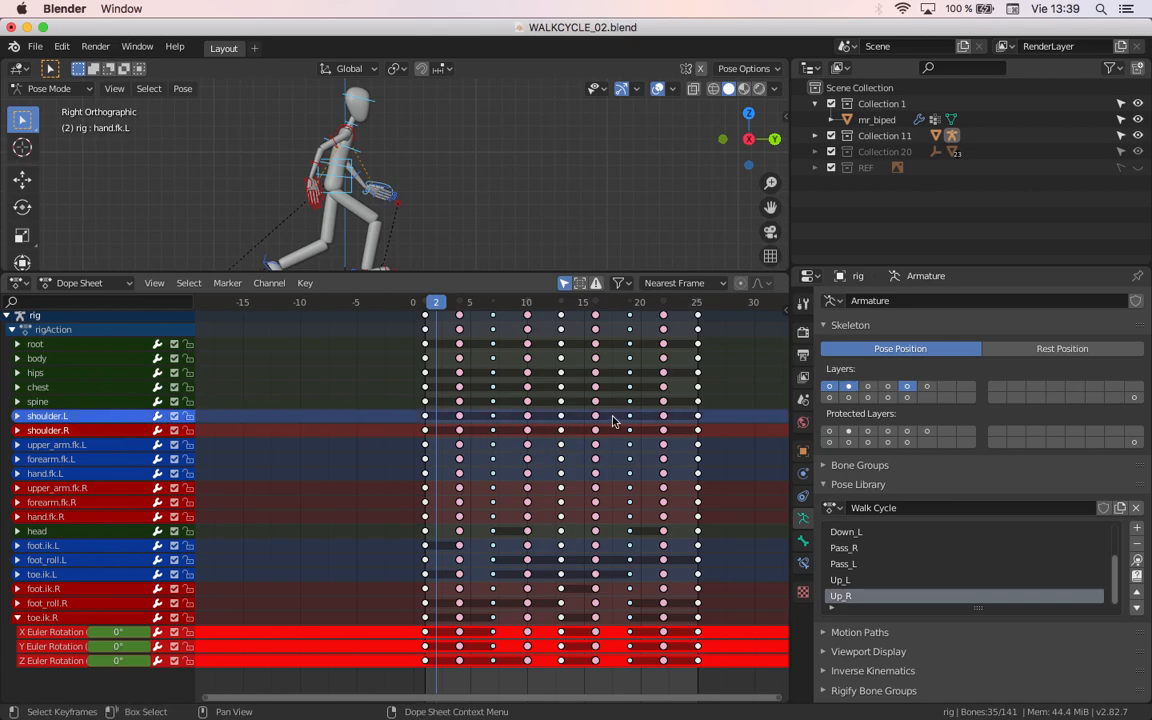
key("x")
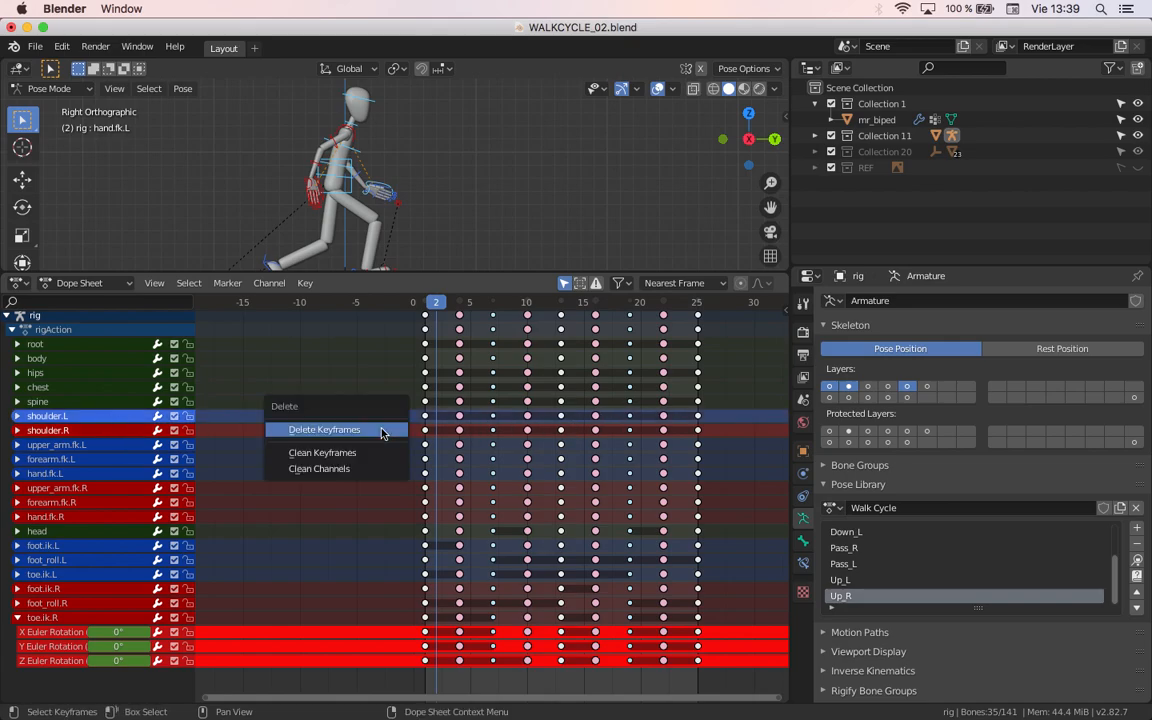
left_click(318, 469)
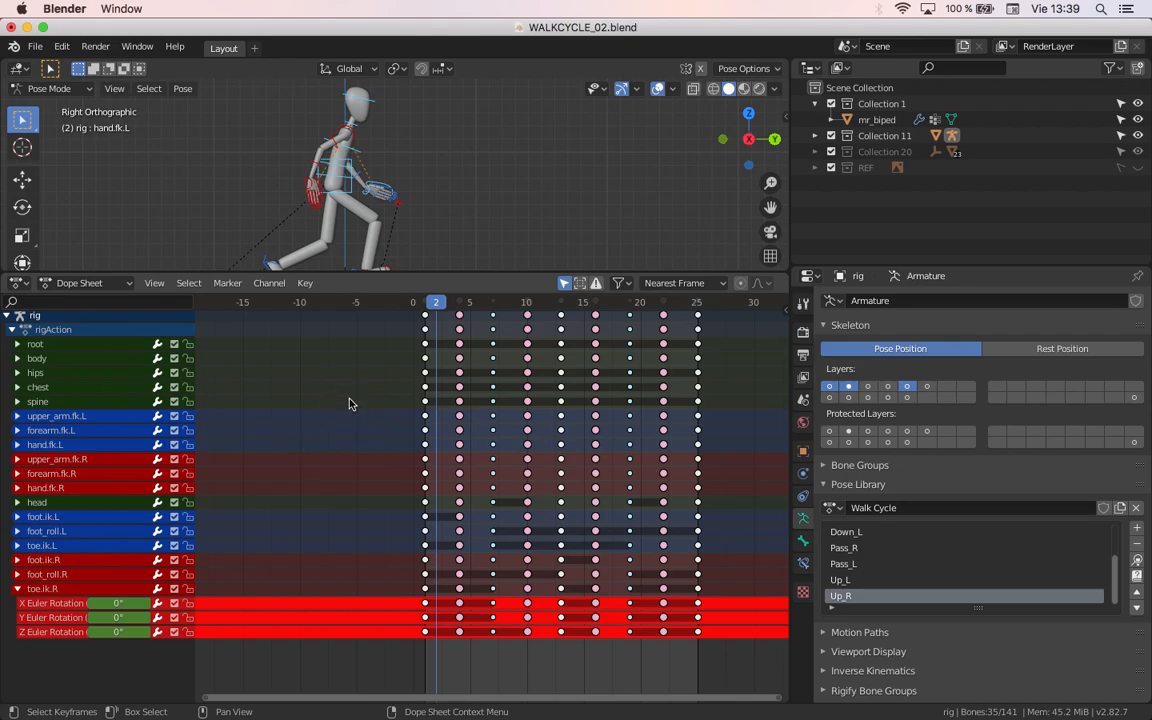
key("x")
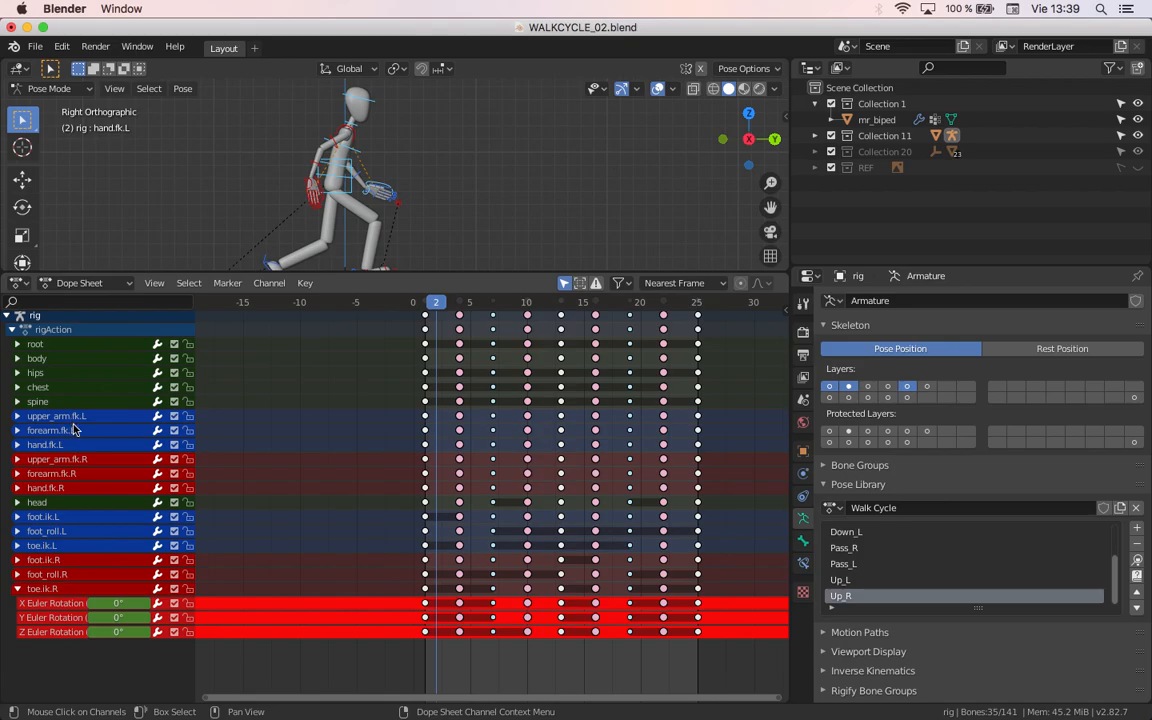
Step: Delete the spine channel group and the root channel group from rigAction
scroll(73, 429, "up", 1)
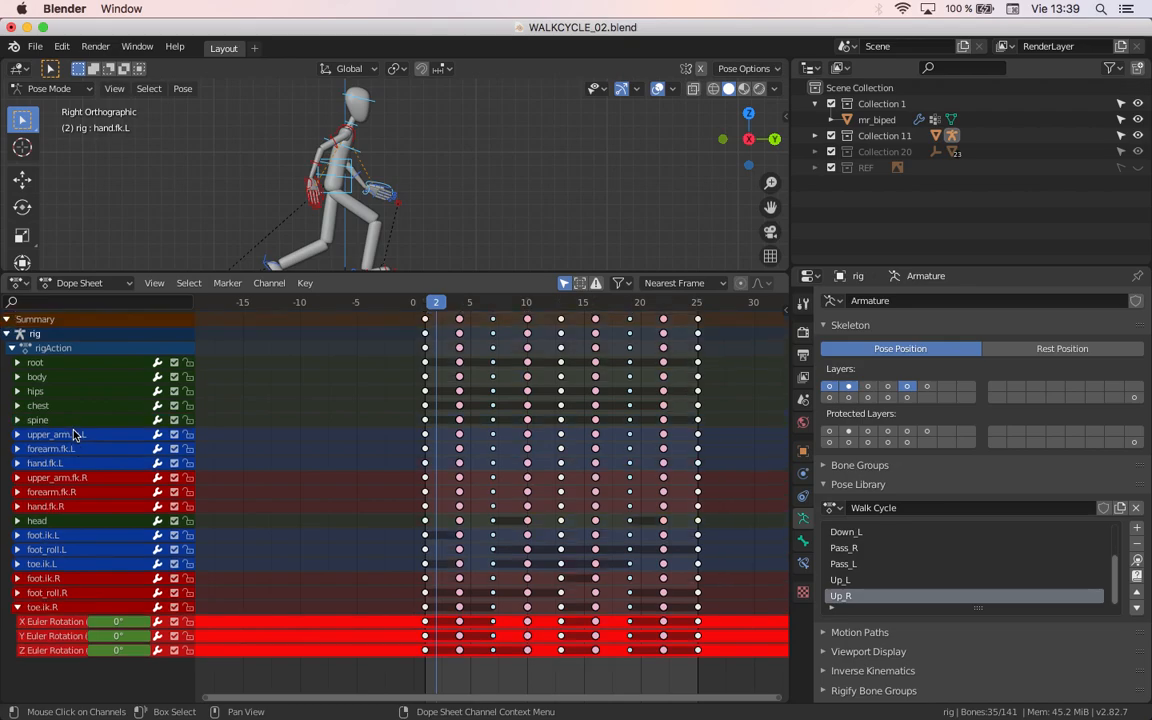
left_click(100, 420)
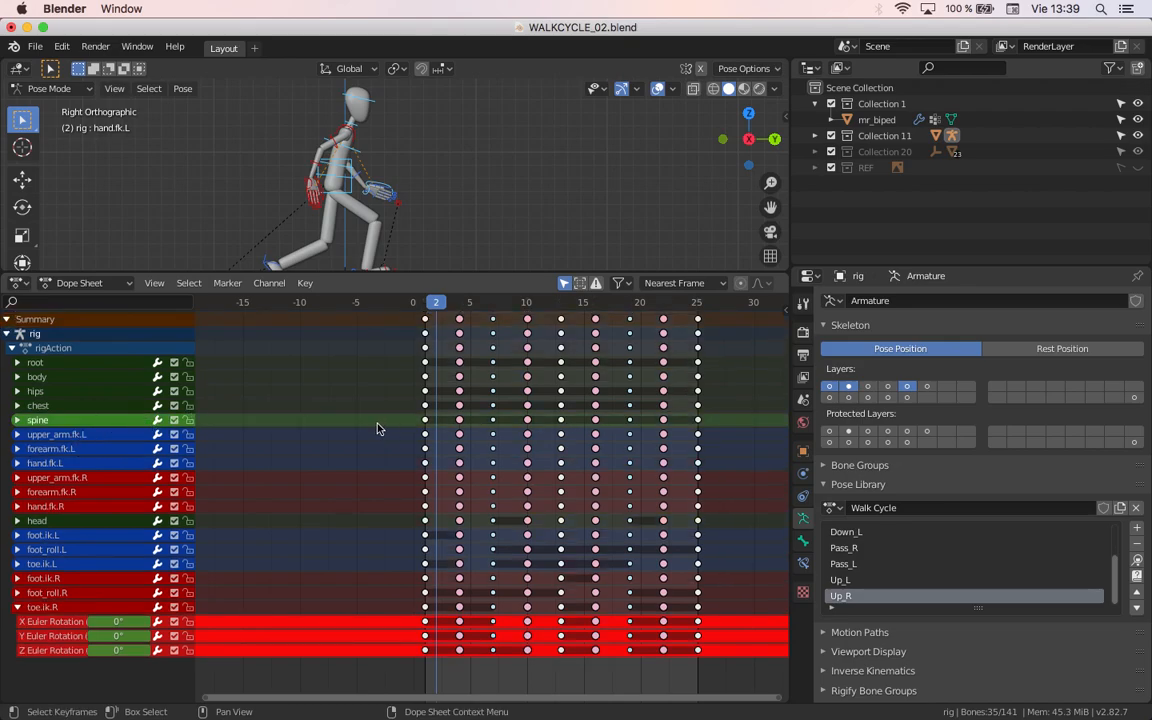
key("x")
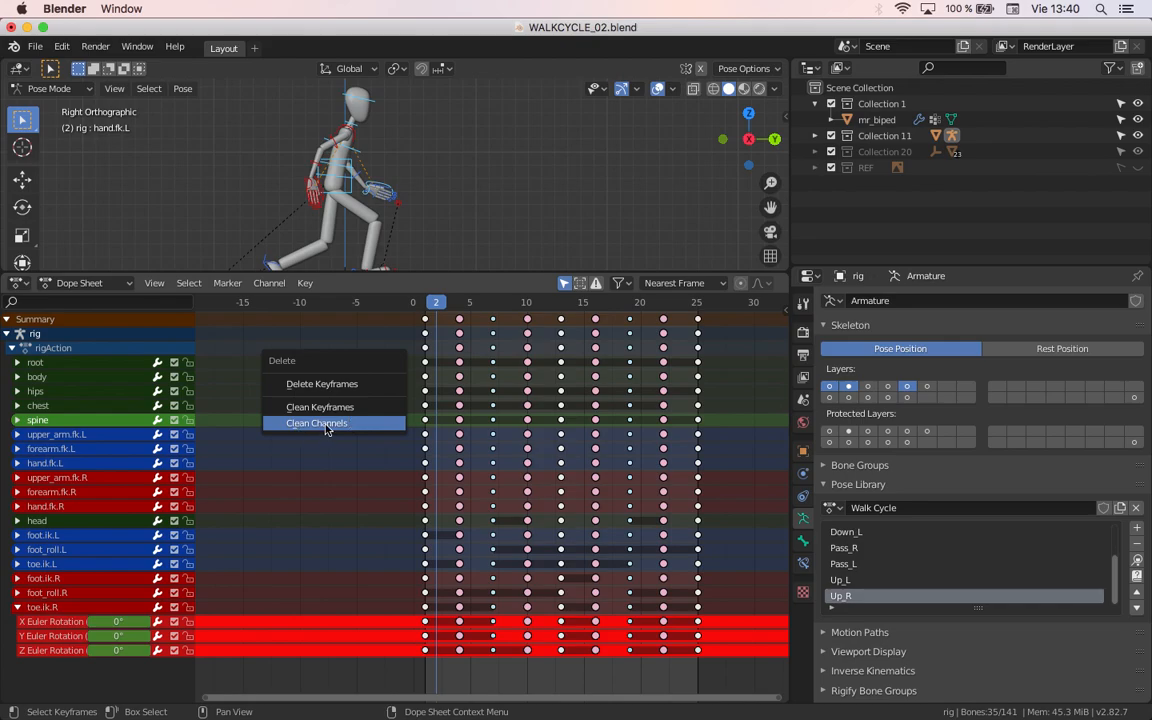
left_click(362, 425)
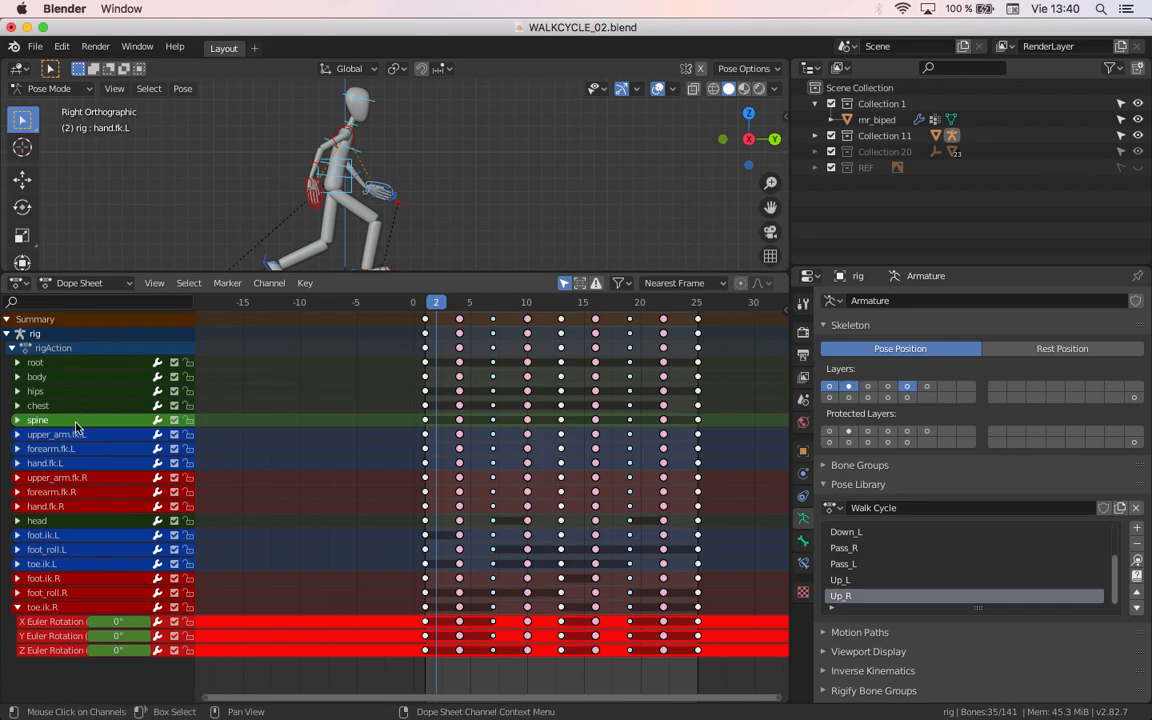
key("x")
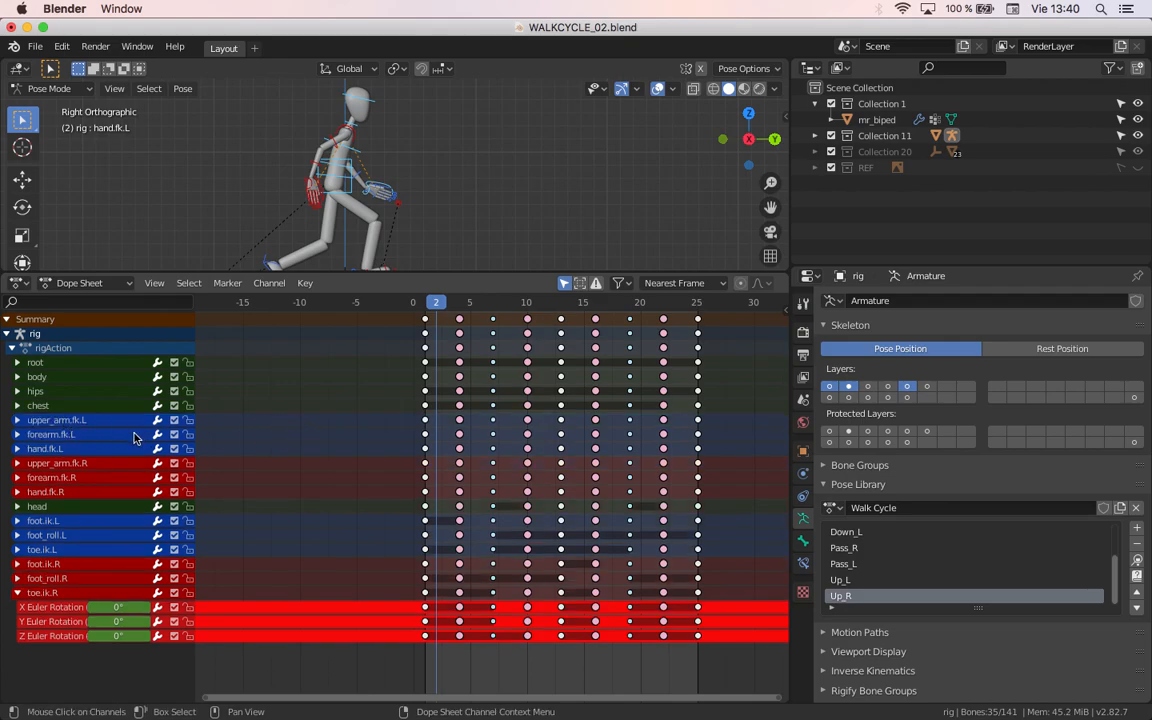
left_click(137, 365)
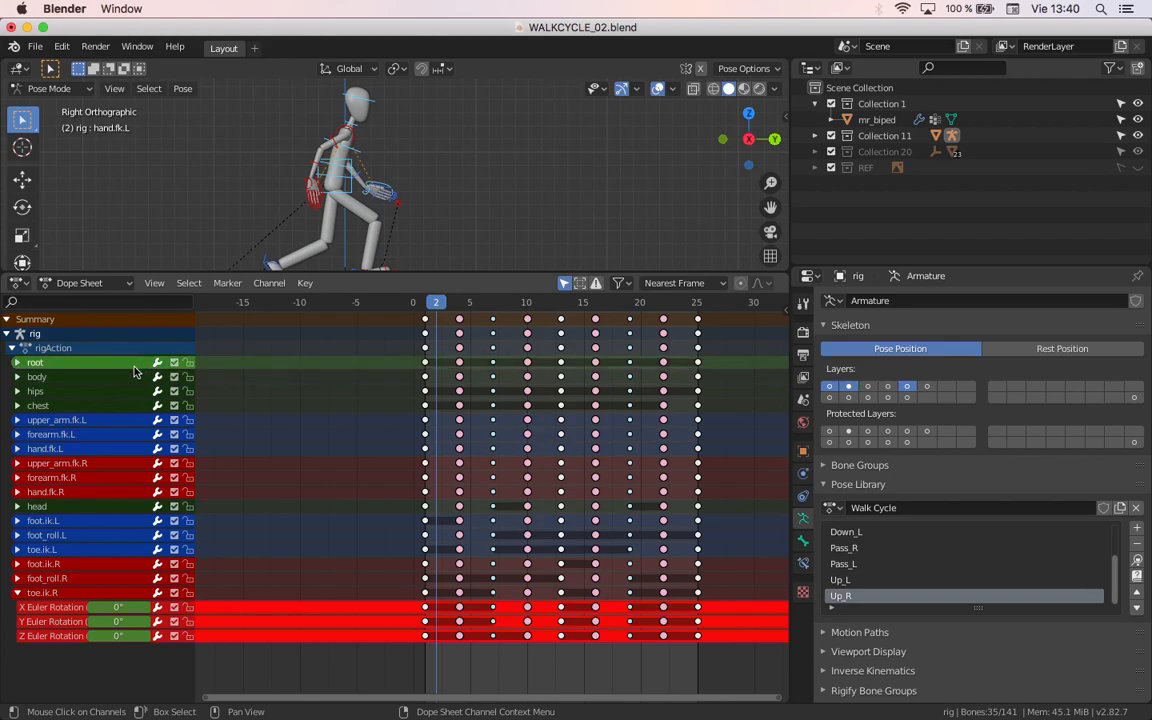
key("x")
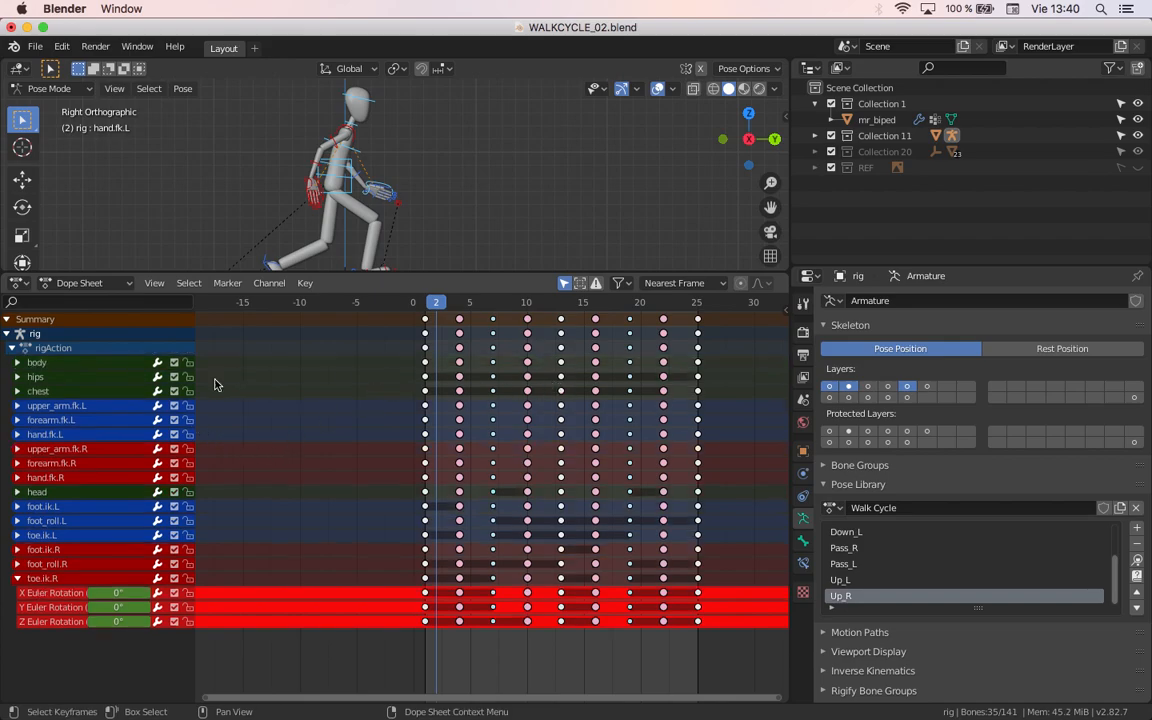
Step: Examine the hips group's Location and Quaternion Rotation values, and identify the hips and spine controls on the character in the viewport
left_click(106, 379)
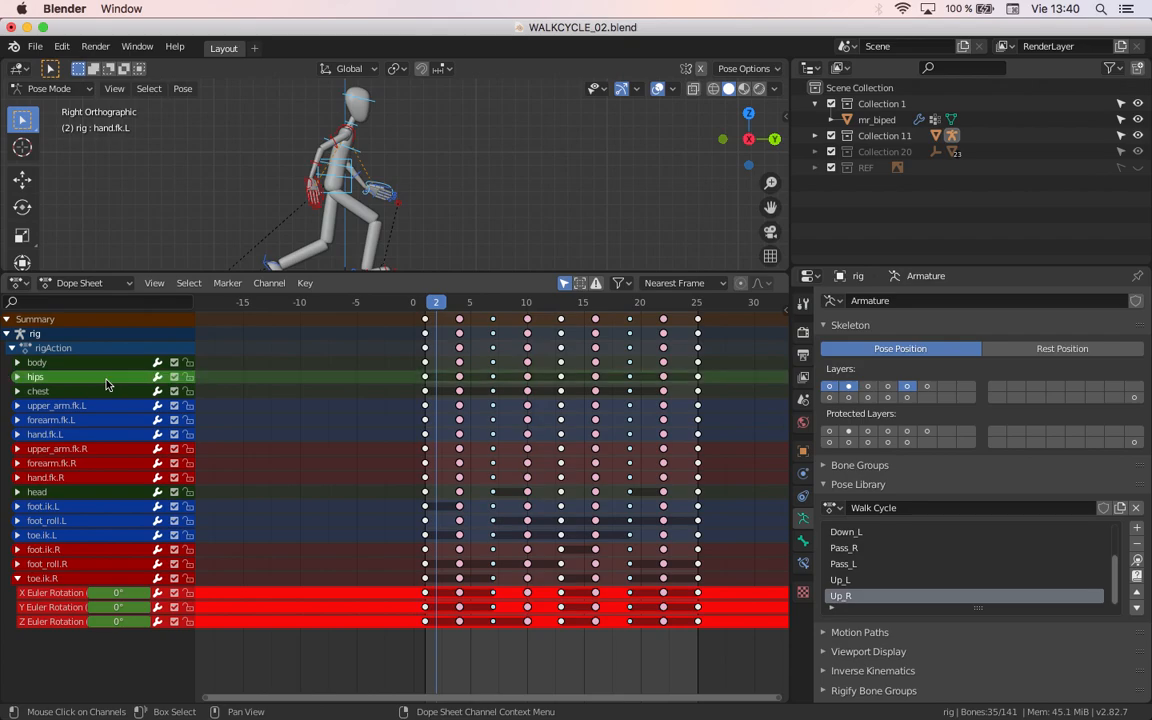
left_click(17, 377)
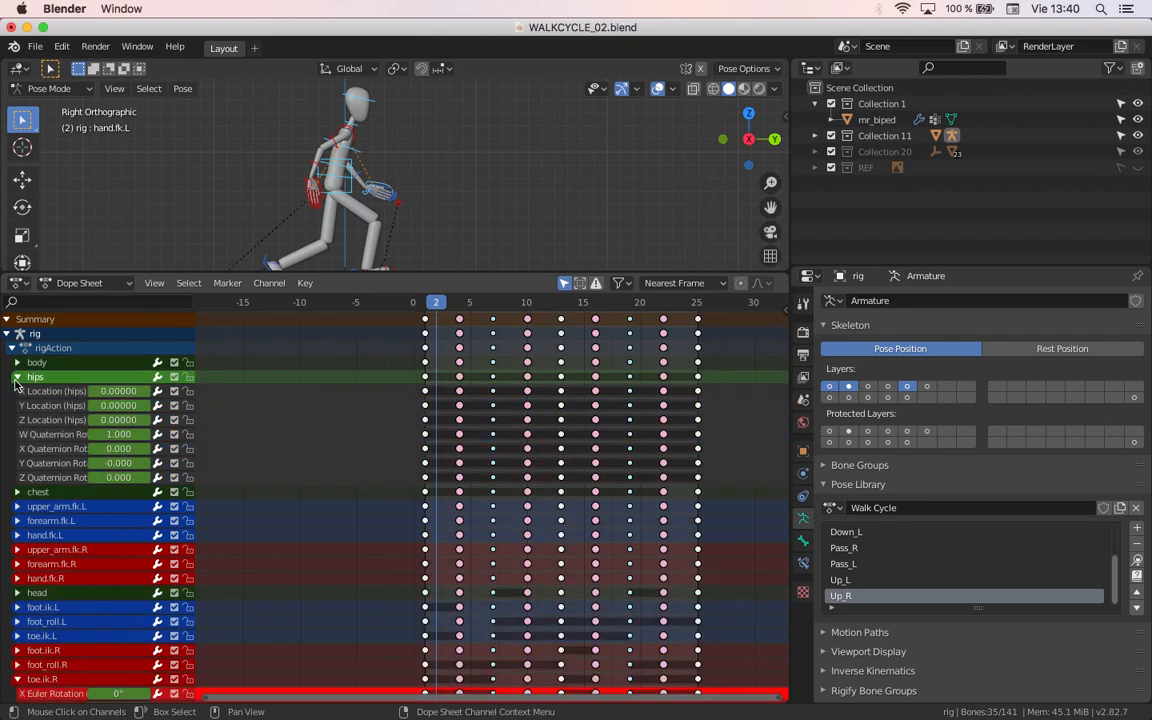
left_click(17, 377)
left_click(17, 377)
scroll(260, 190, "up", 4)
left_click(285, 183)
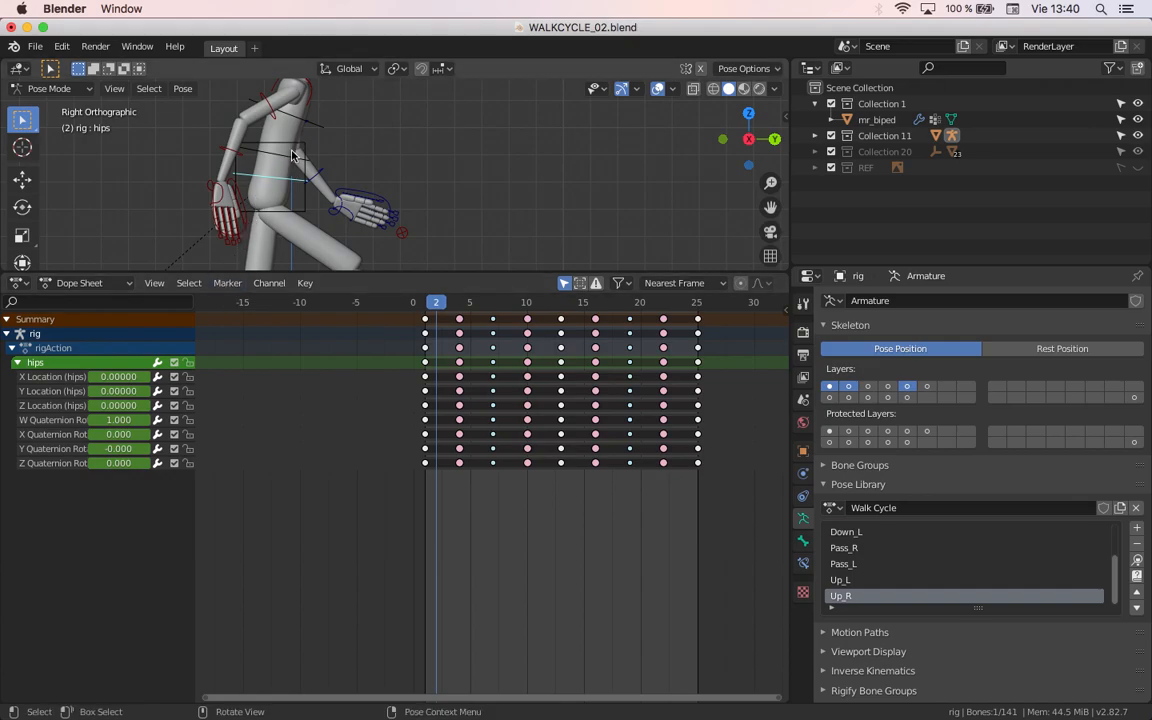
left_click(298, 156)
left_click(319, 125)
left_click(295, 161)
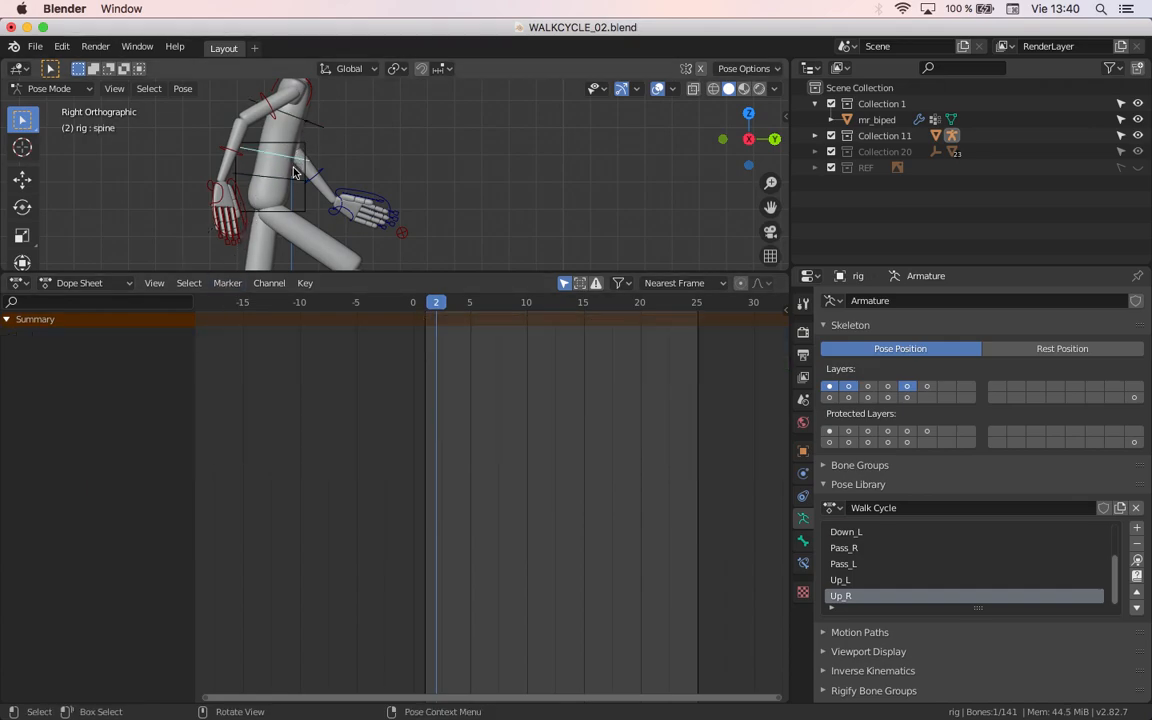
left_click(277, 181)
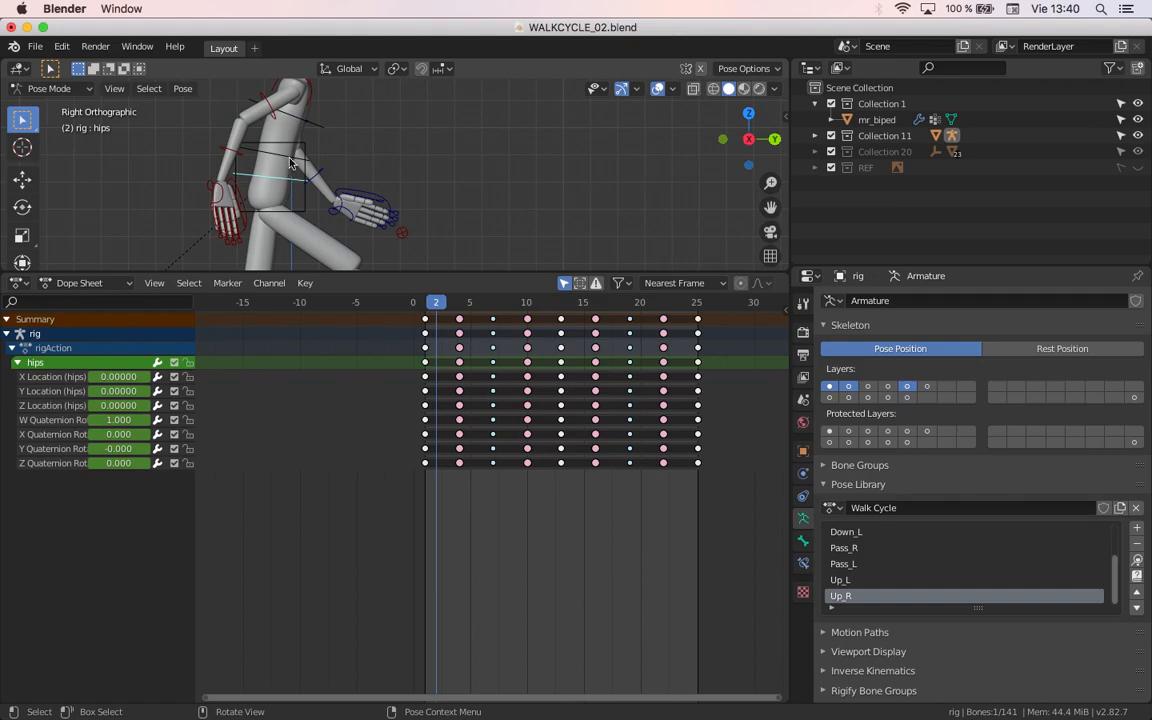
scroll(338, 198, "down", 2)
scroll(338, 198, "down", 2)
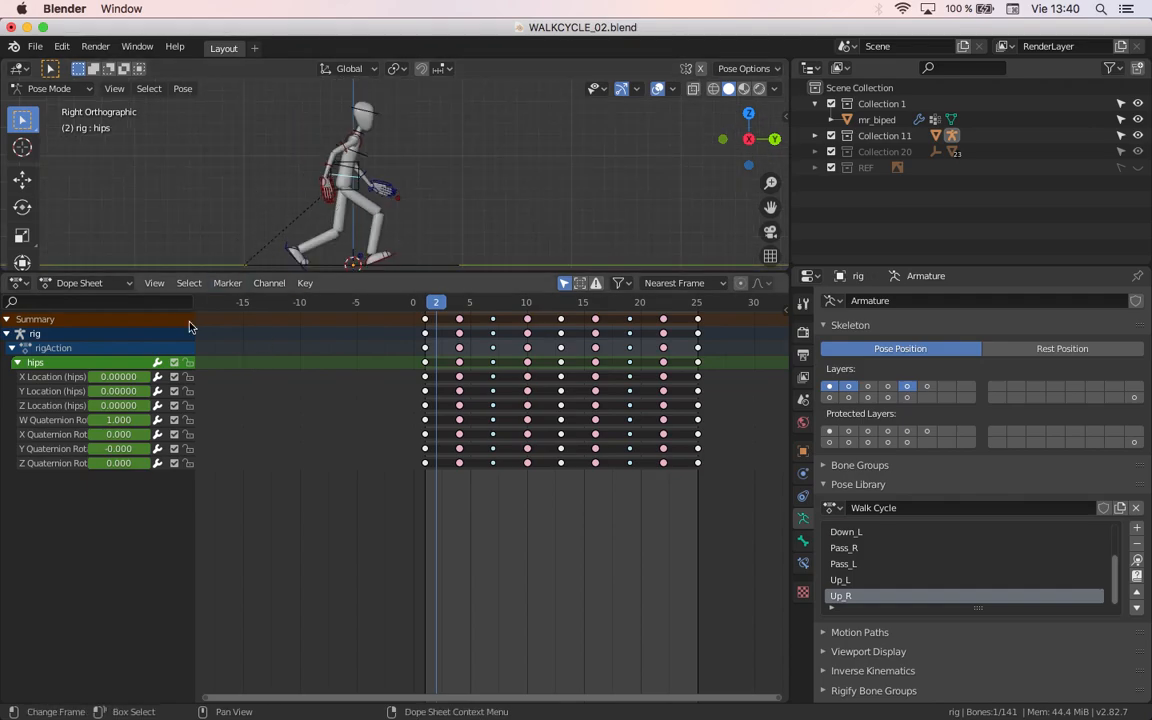
Step: Select all the rig's bones again, collapse the hips channel group and delete it
key("a")
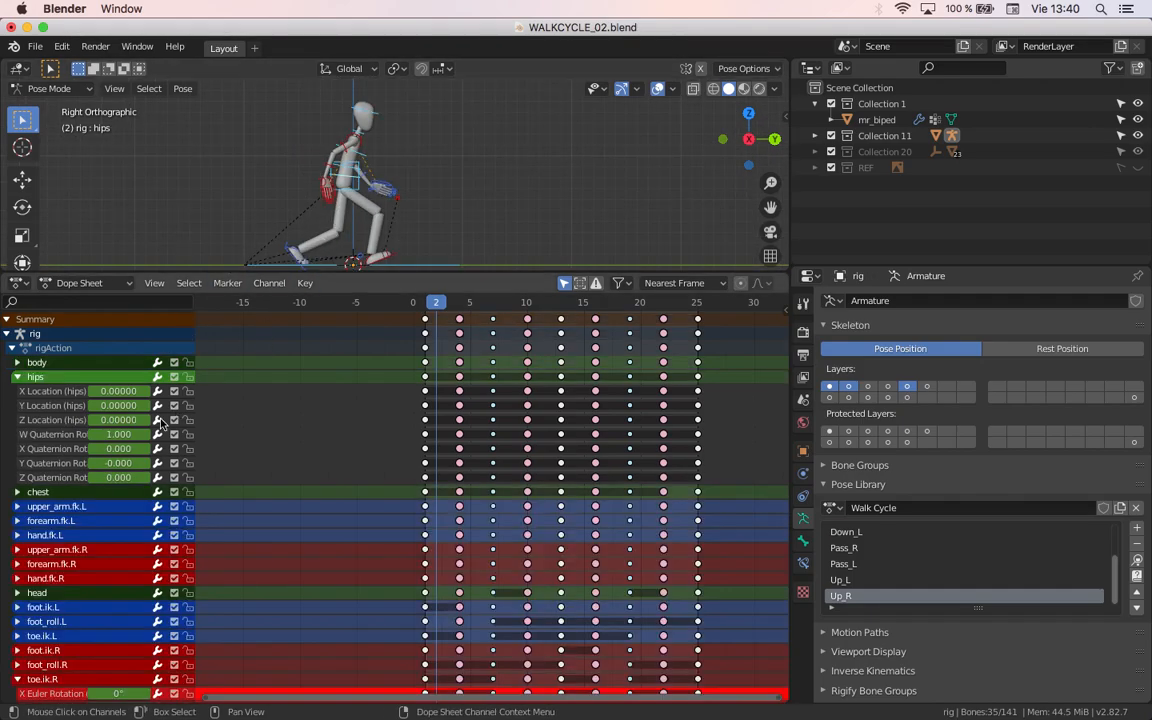
left_click(17, 377)
left_click(66, 378)
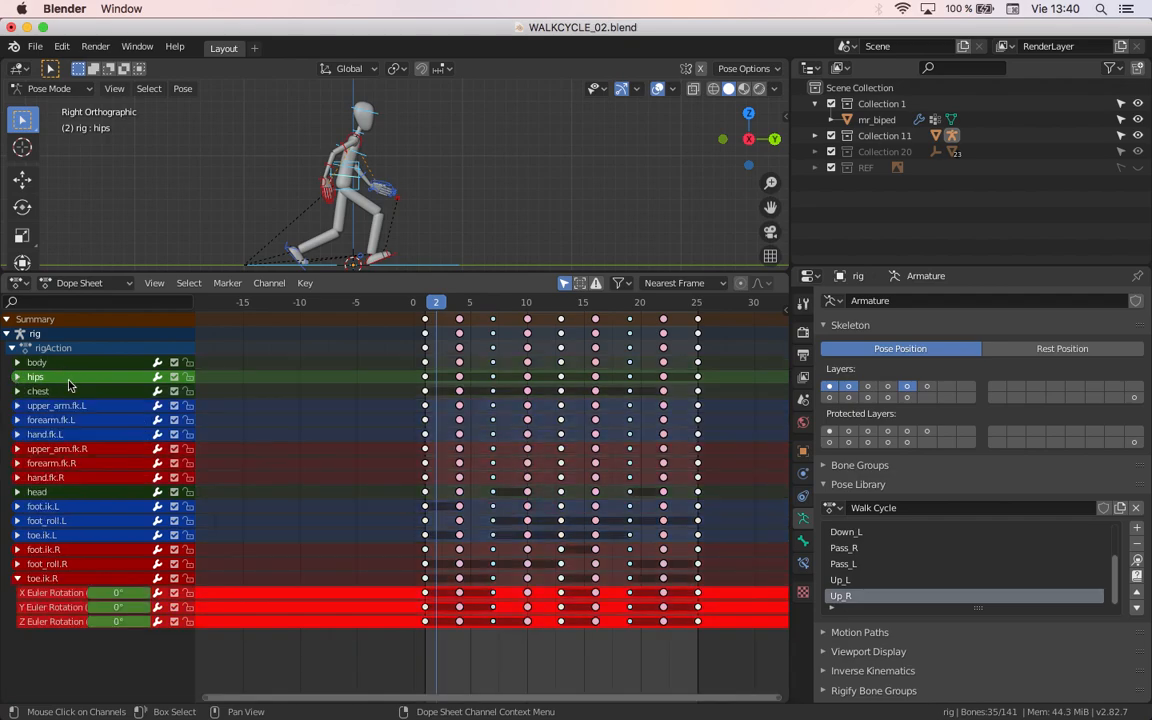
key("x")
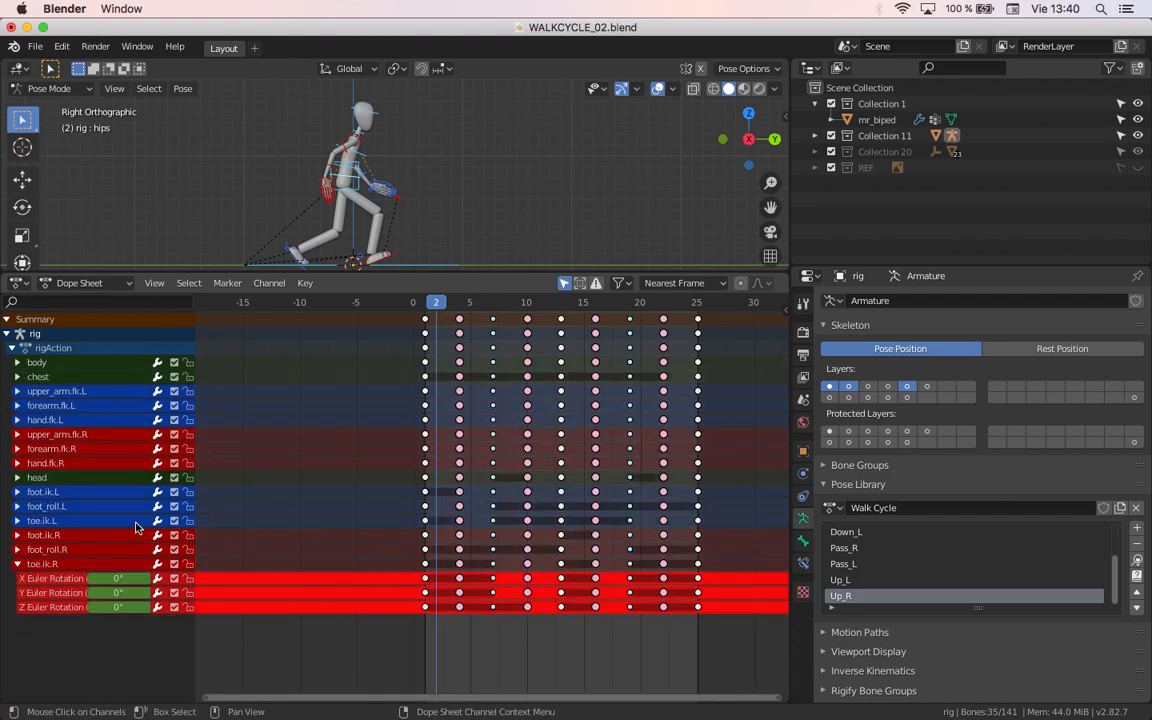
Step: Collapse the toe.ik.R group and expand foot_roll.R with its X Location channel selected
left_click(17, 566)
left_click(17, 566)
left_click(17, 566)
left_click(18, 550)
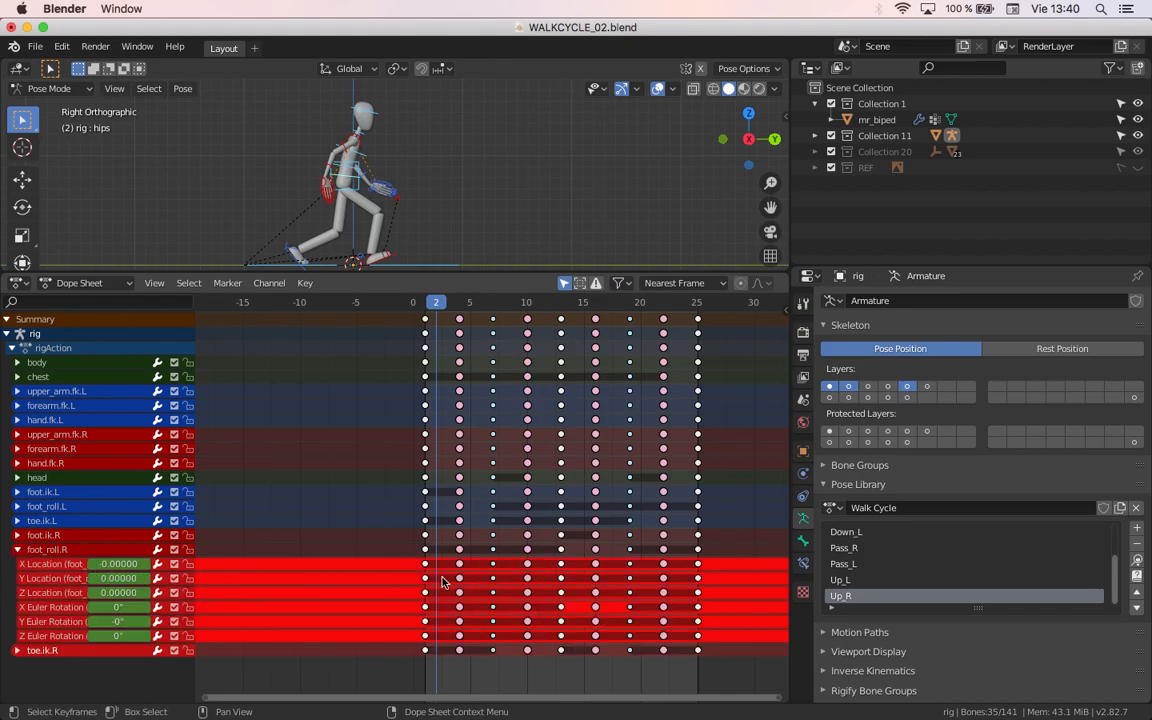
left_click(65, 570, "shift")
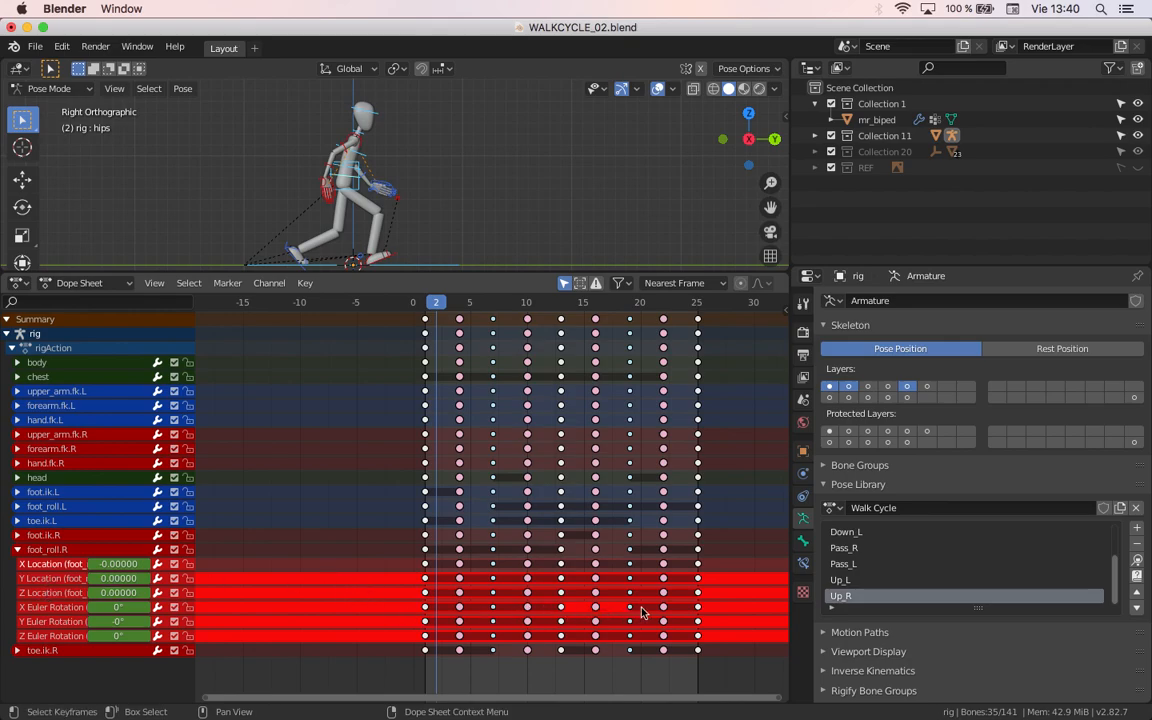
left_click(90, 577)
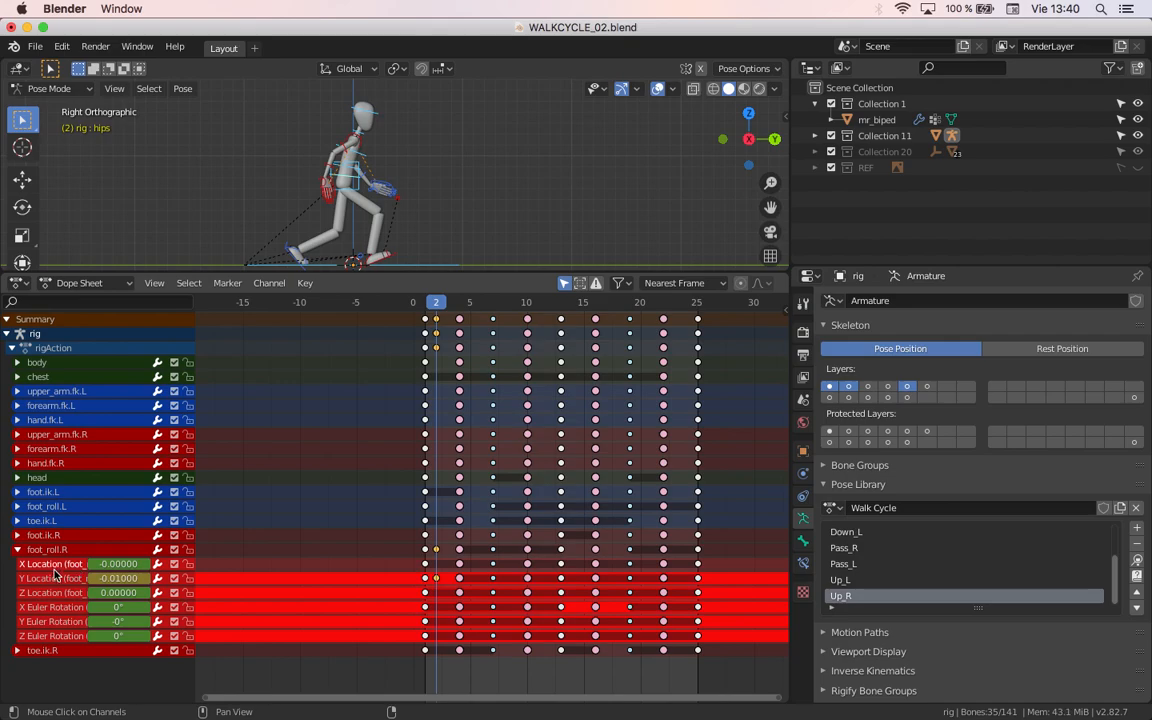
left_click(55, 580, "shift")
left_click(55, 592, "shift")
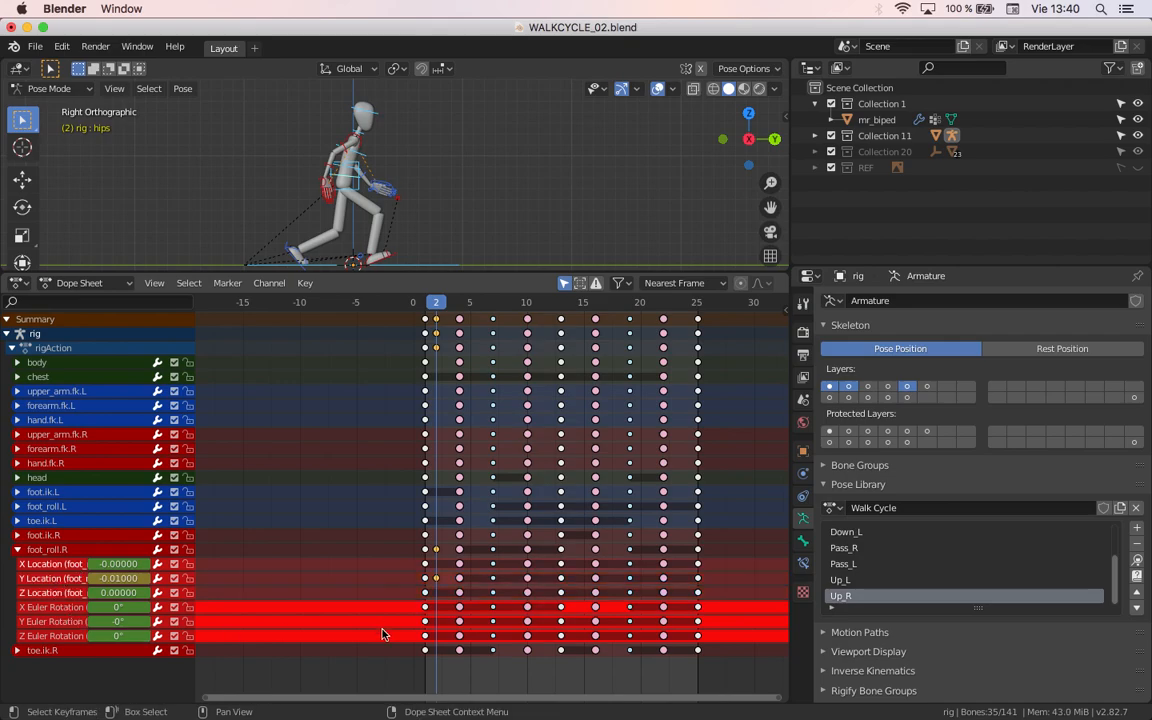
left_click(373, 664)
key("ctrl+z")
key("ctrl+z")
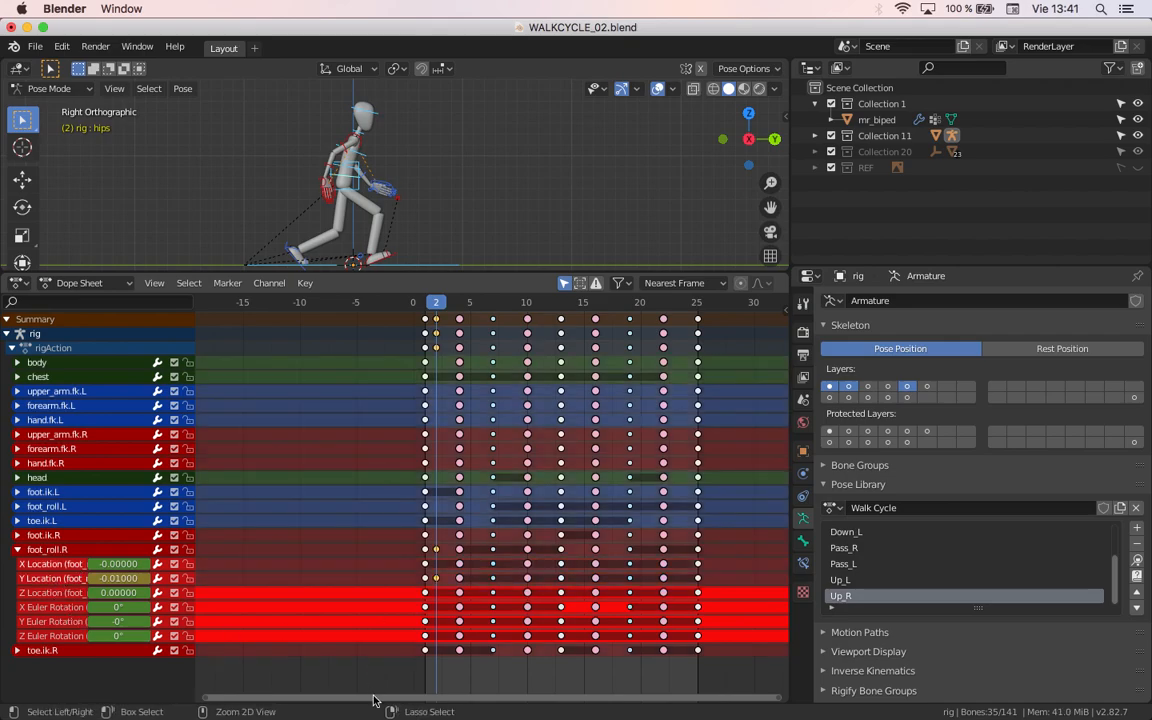
key("ctrl+z")
key("ctrl+z")
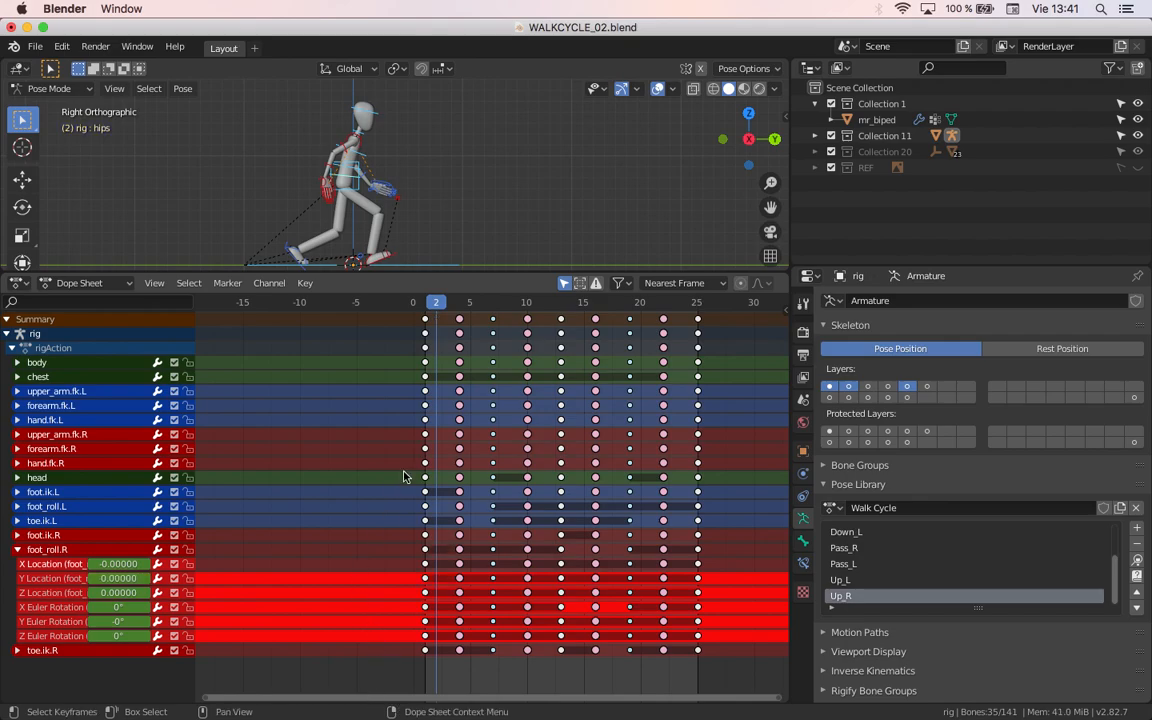
Step: Check the foot_roll.R values by scrubbing, and delete its X, Y and Z Location and Y and Z Euler Rotation channels
left_click(60, 578)
left_click(60, 578, "shift")
left_click(60, 592, "shift")
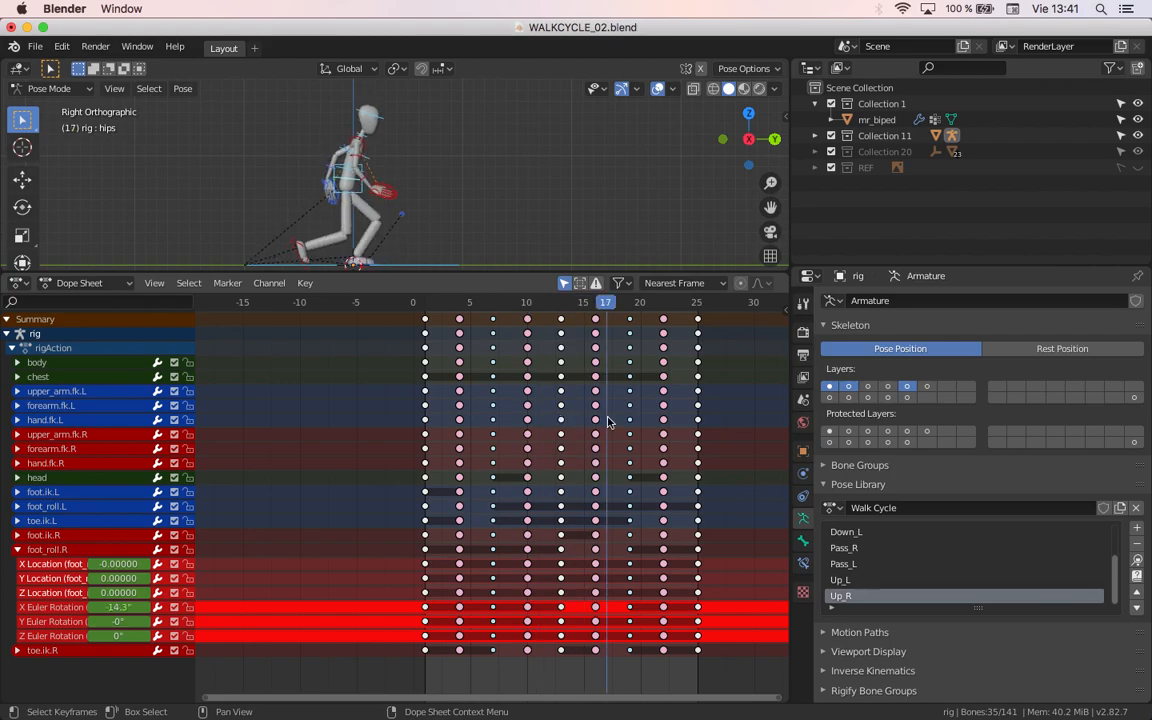
left_click(74, 622, "shift")
left_click(70, 634, "shift")
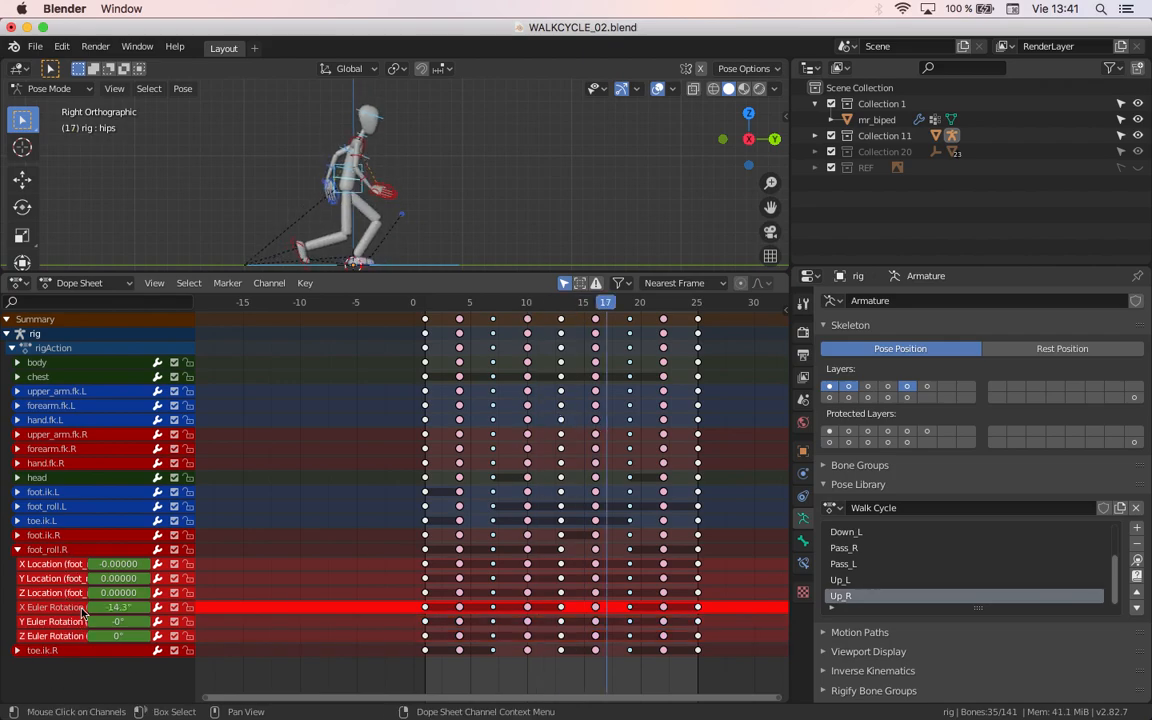
key("shift+h")
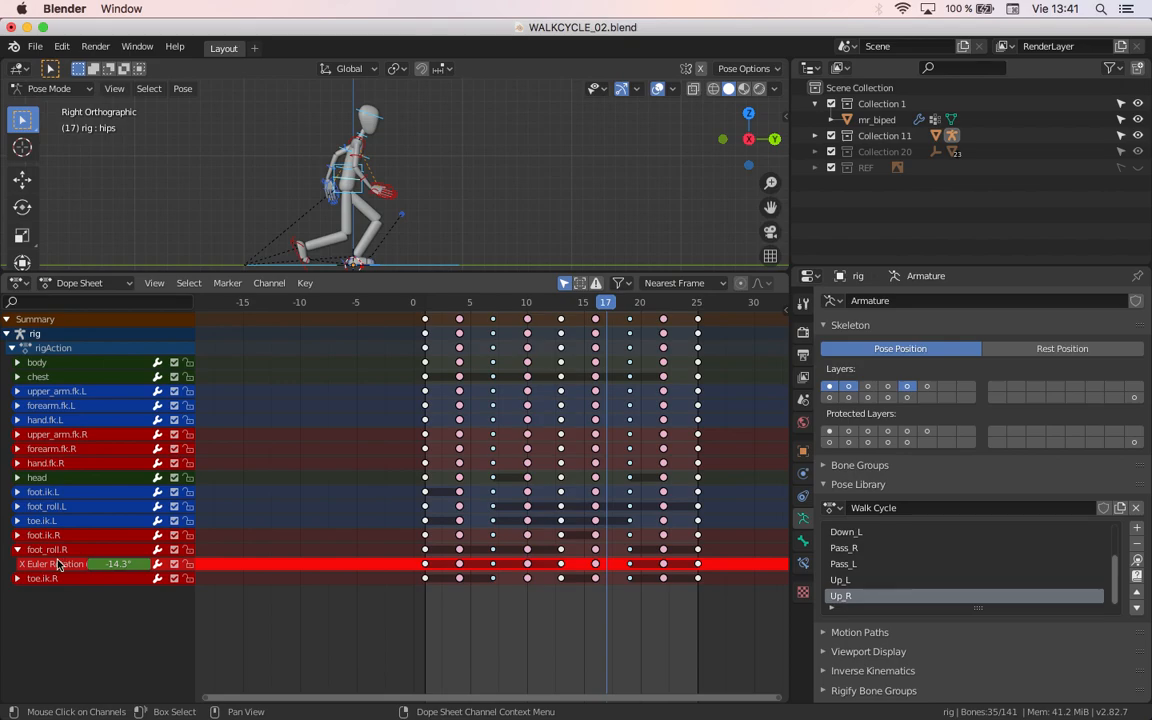
Step: Collapse foot_roll.R, expand foot.ik.R, check its values by scrubbing the timeline, and delete its X Location channel
left_click(17, 550)
left_click(17, 535)
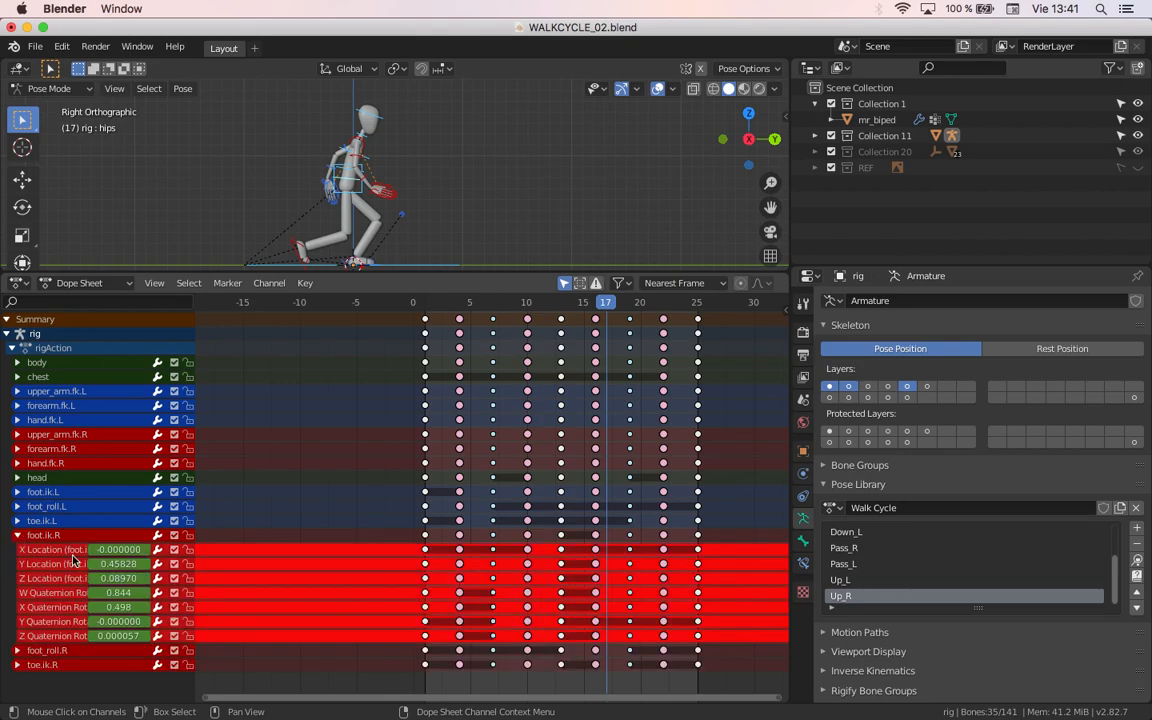
left_click_drag(509, 300, 533, 340)
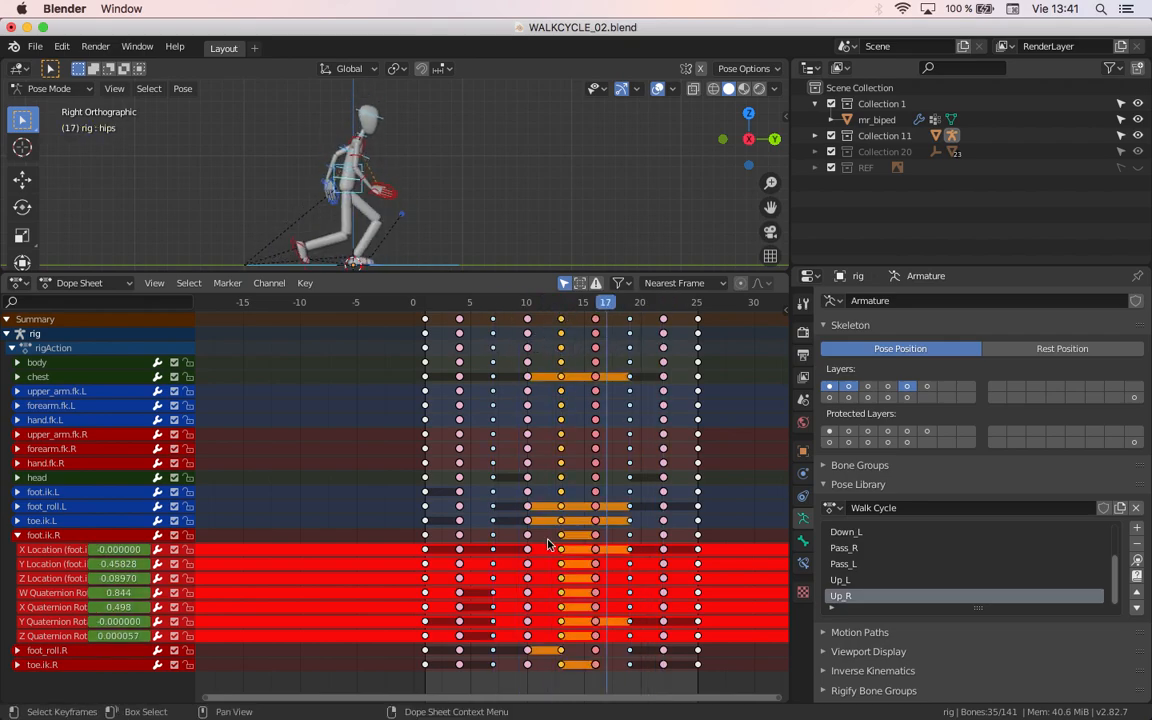
left_click(401, 563)
left_click(94, 539)
mouse_move(572, 330)
left_mouse_down()
mouse_move(440, 334)
mouse_move(556, 337)
left_mouse_up()
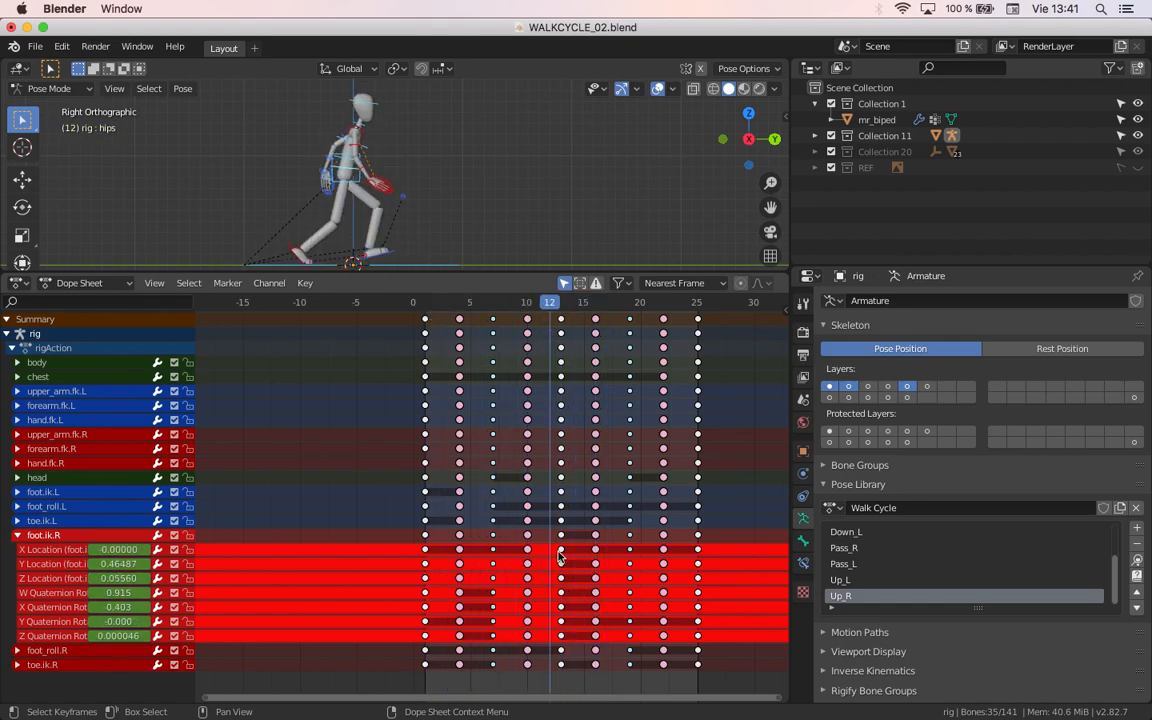
mouse_move(552, 306)
left_mouse_down()
mouse_move(514, 308)
mouse_move(560, 312)
mouse_move(549, 310)
left_mouse_up()
left_click_drag(537, 303, 558, 287)
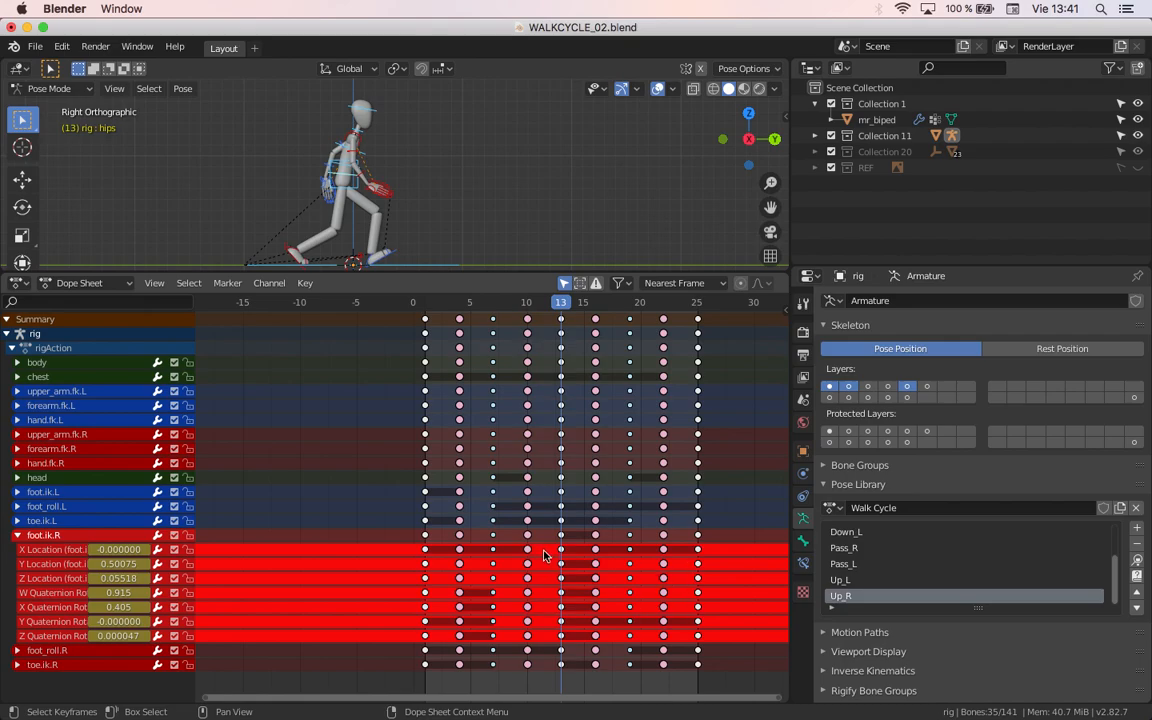
left_click(66, 551, "shift")
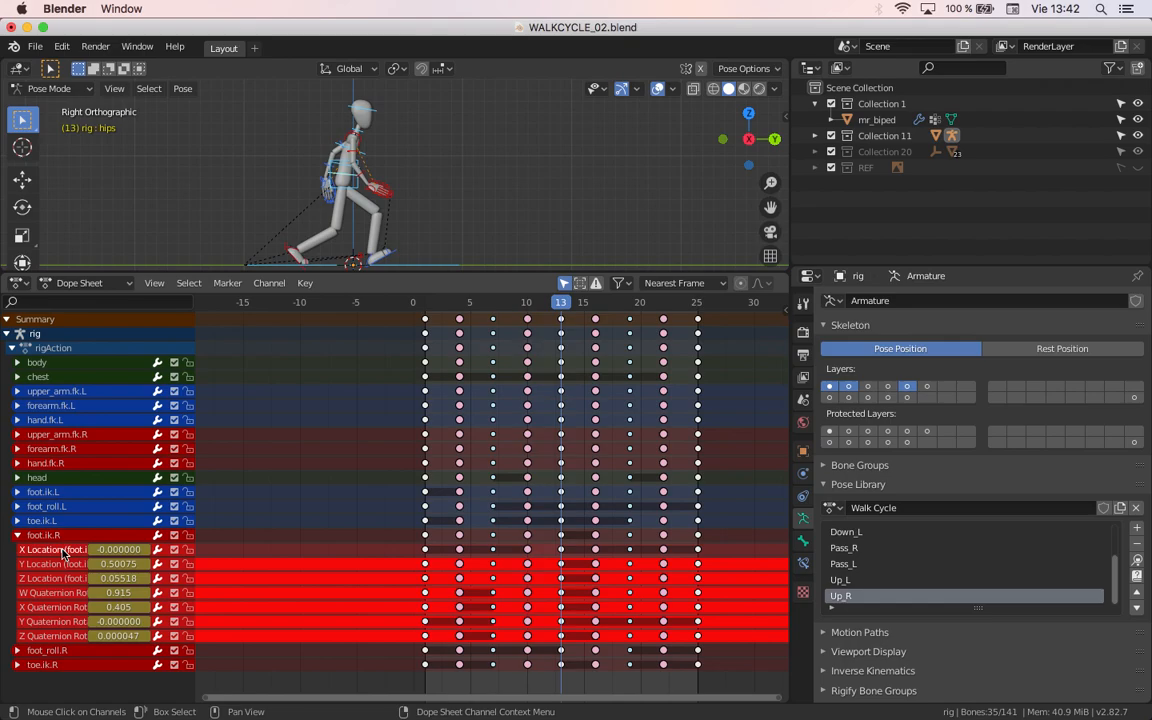
key("x")
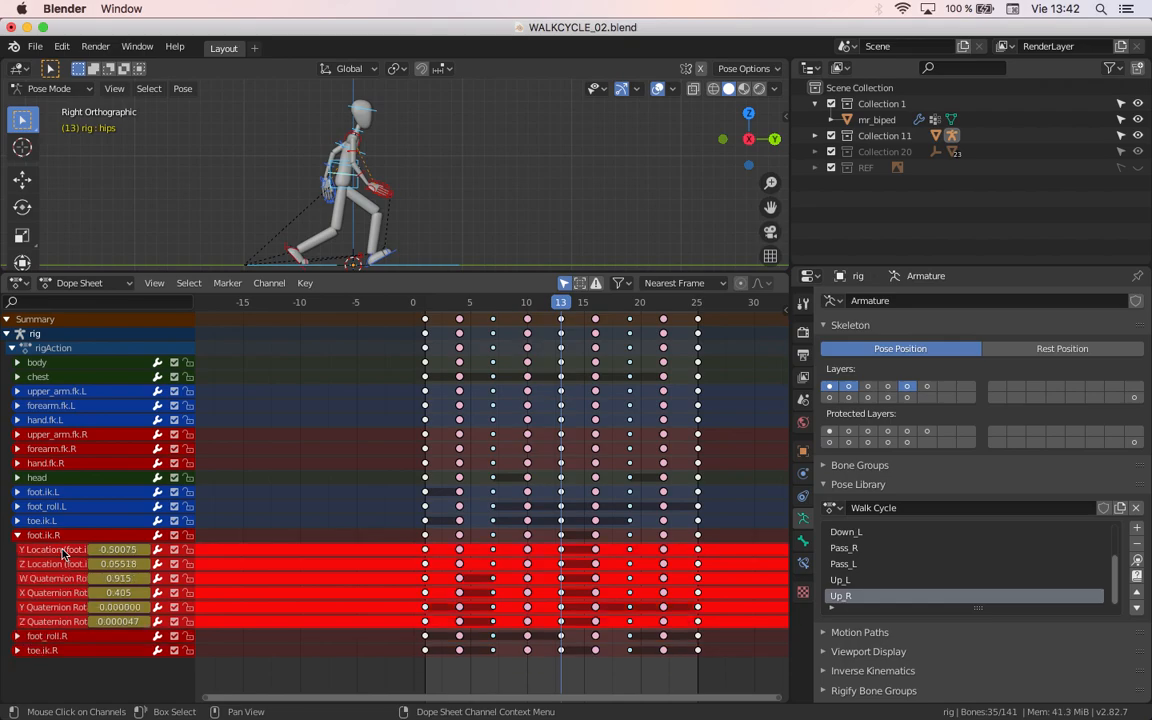
Step: Check foot.ik.R's Y Quaternion Rotation value across the frames and delete that channel
left_click(68, 610, "shift")
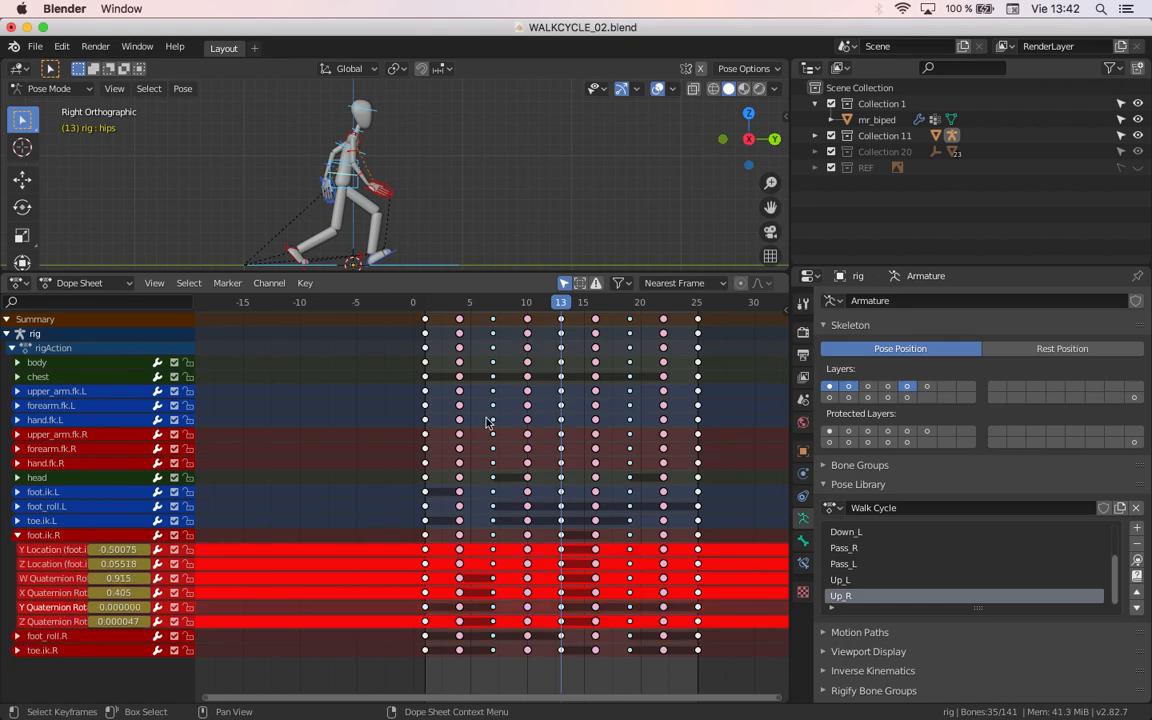
mouse_move(556, 306)
left_mouse_down()
mouse_move(495, 314)
mouse_move(572, 306)
mouse_move(537, 306)
left_mouse_up()
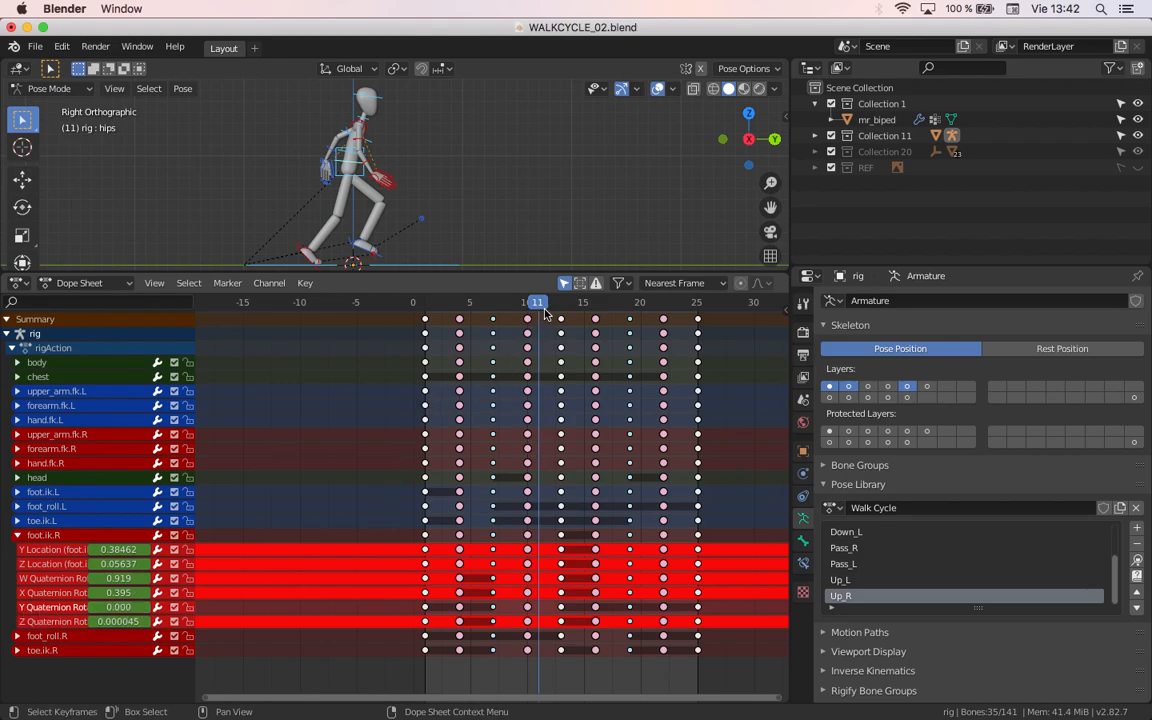
key("space")
right_click_drag(535, 343, 622, 363, "shift")
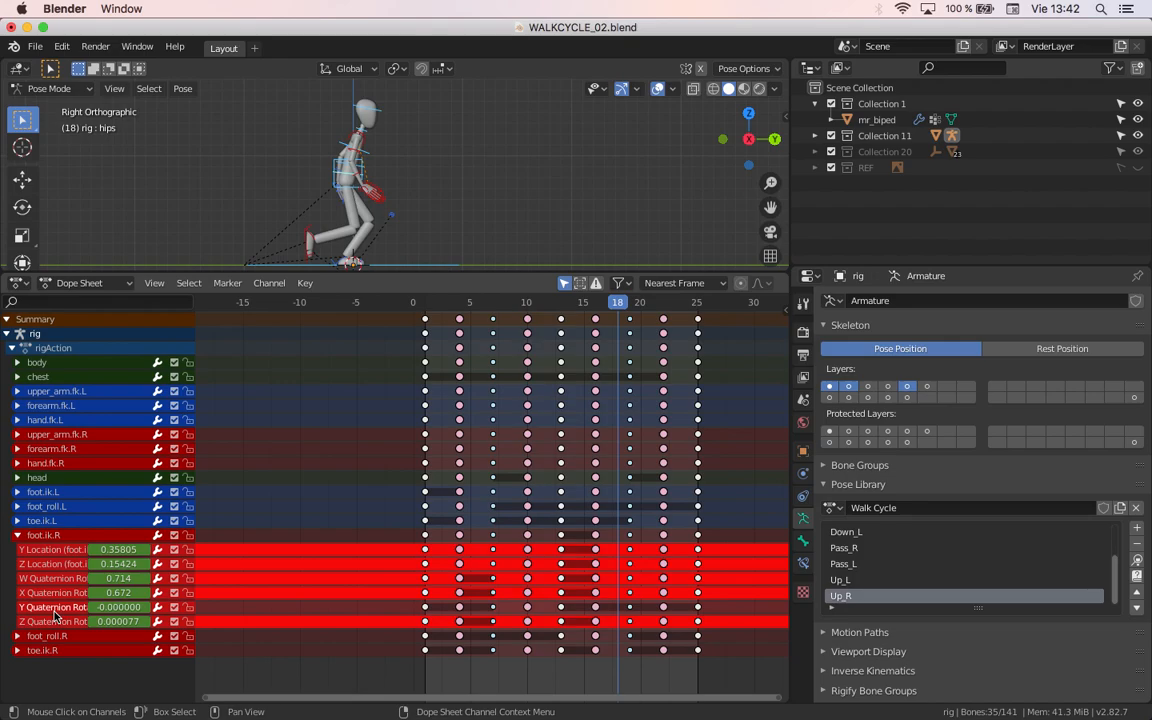
key("x")
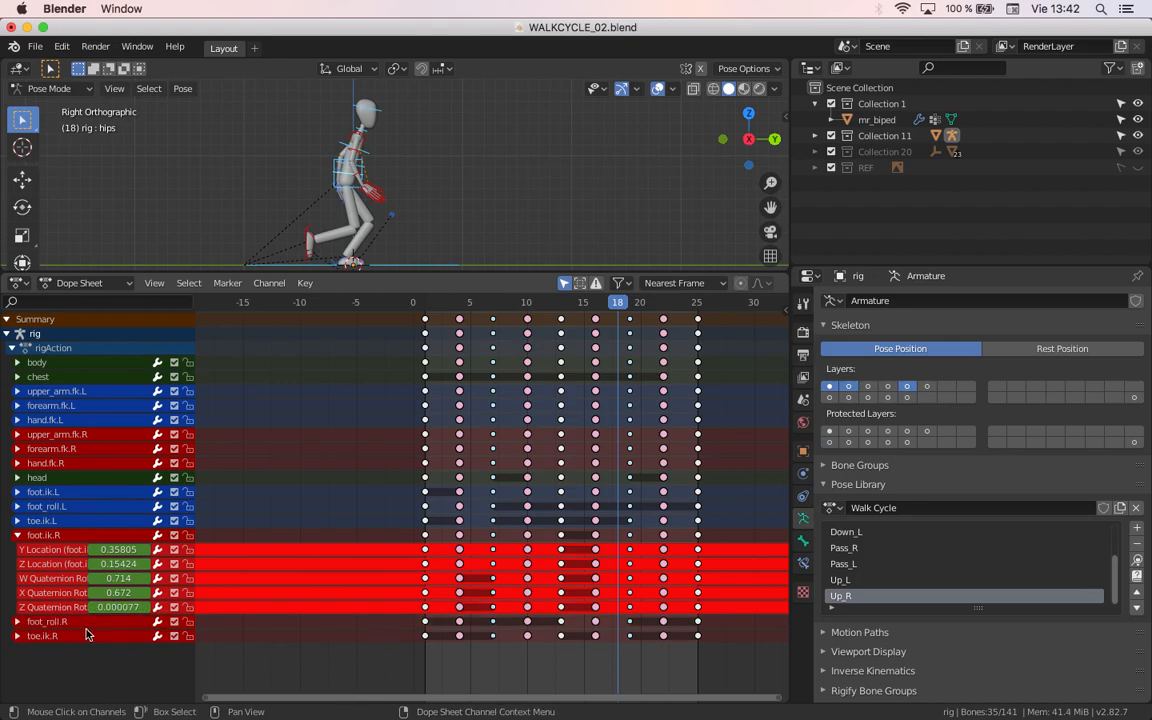
Step: Examine the remaining Euler Rotation channels of foot_roll.R and toe.ik.R while scrubbing through the walk cycle
left_click(17, 621)
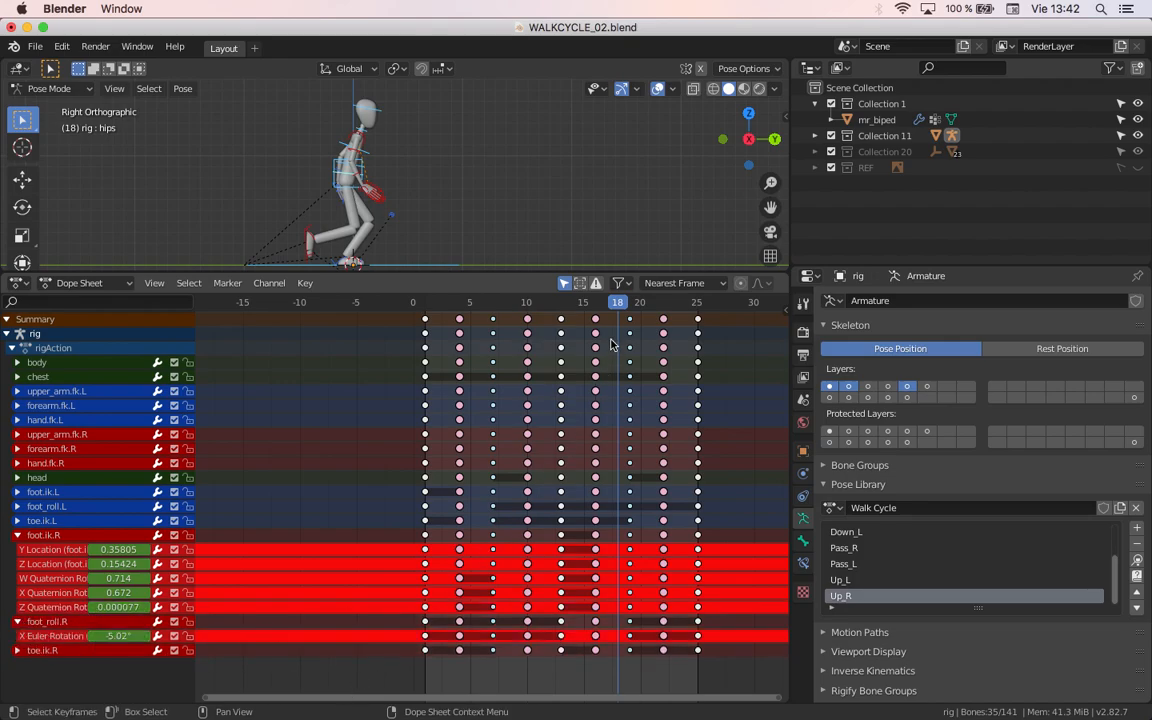
mouse_move(605, 301)
left_mouse_down()
mouse_move(565, 300)
mouse_move(608, 300)
mouse_move(595, 299)
left_mouse_up()
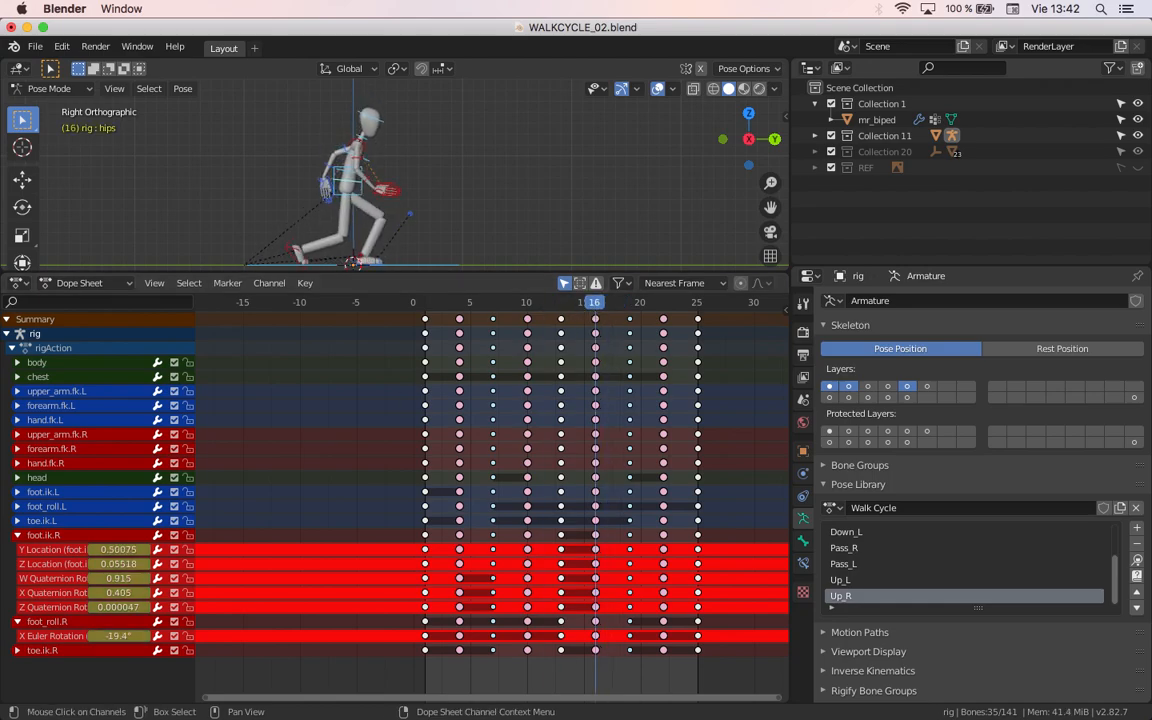
left_click(17, 650)
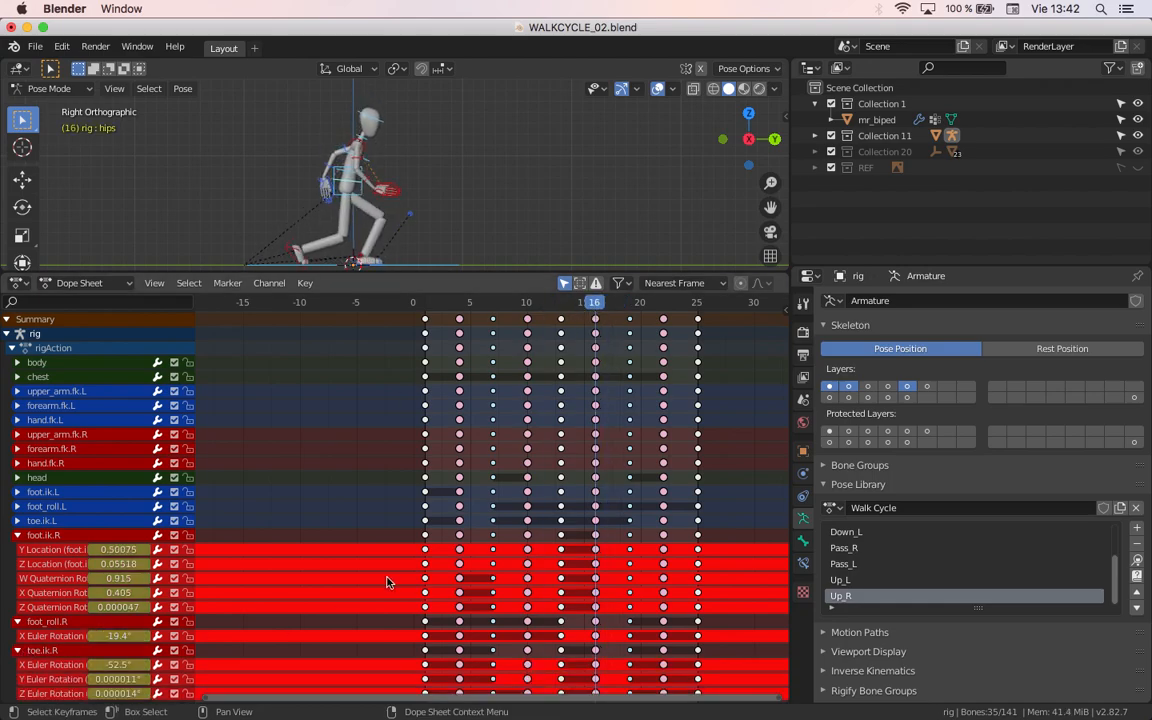
scroll(507, 537, "down", 3)
scroll(495, 556, "up", 1)
middle_click_drag(495, 556, 506, 456)
left_click_drag(612, 303, 573, 348)
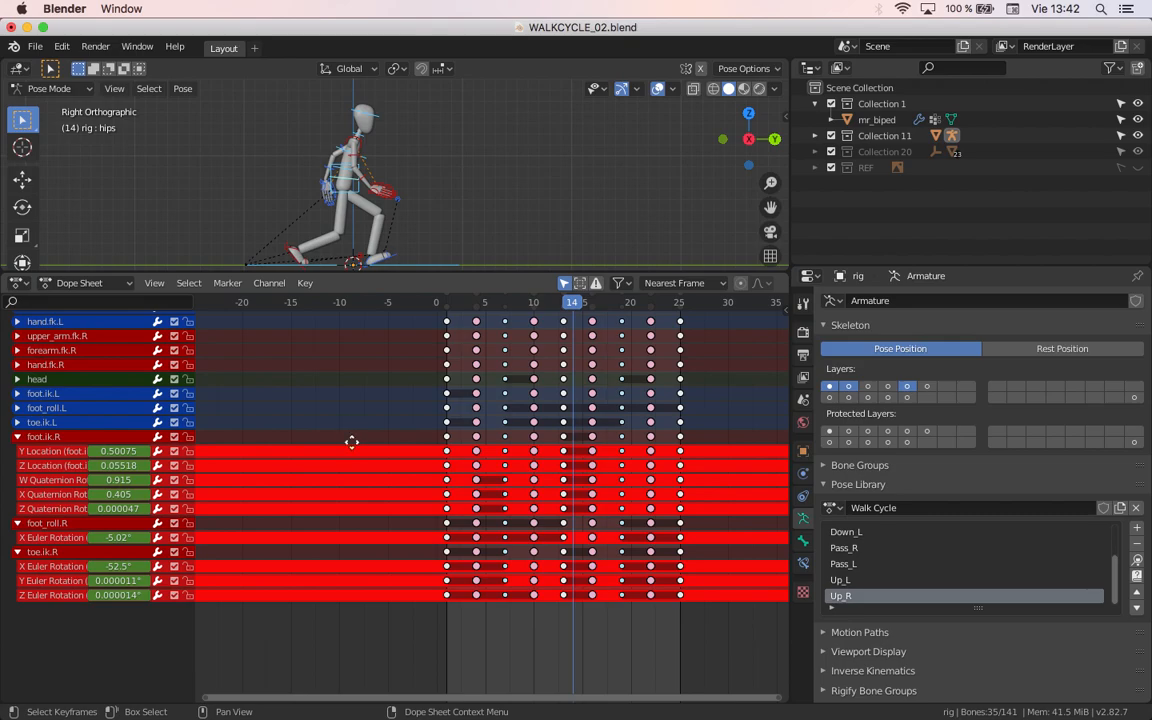
middle_click_drag(351, 440, 372, 533)
Step: Collapse the right foot and toe channel groups and expand foot.ik.L, foot_roll.L and toe.ik.L
left_click(18, 644)
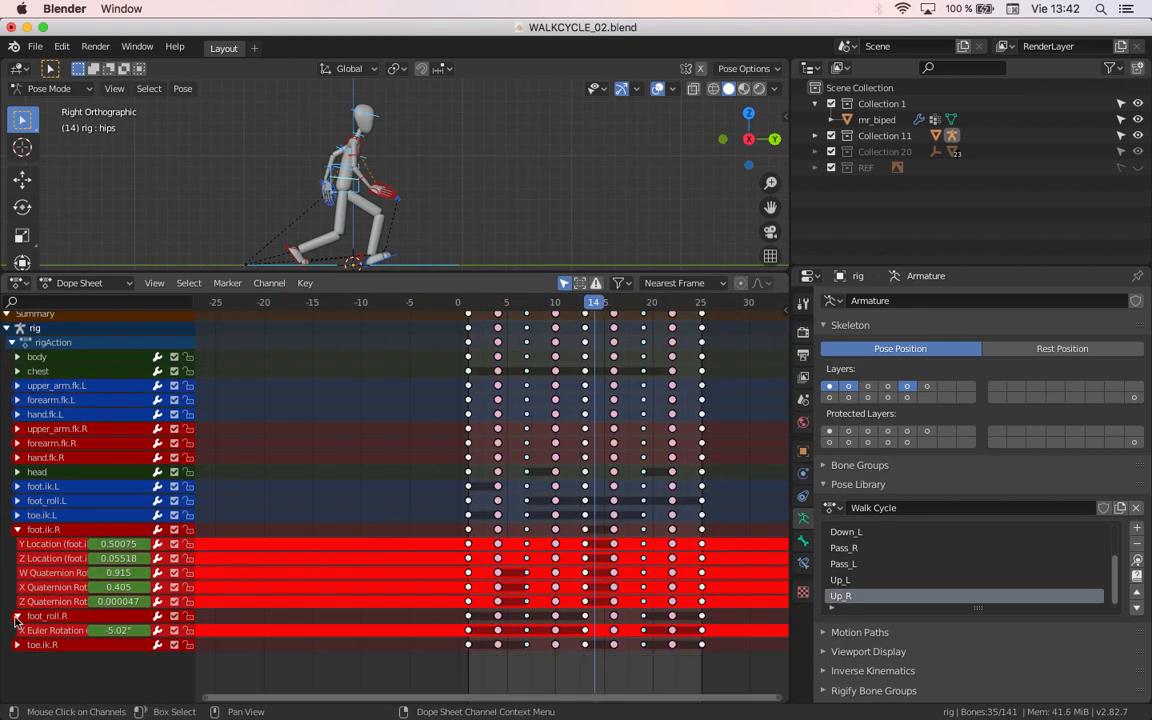
left_click(17, 615)
left_click(16, 529)
left_click(17, 486)
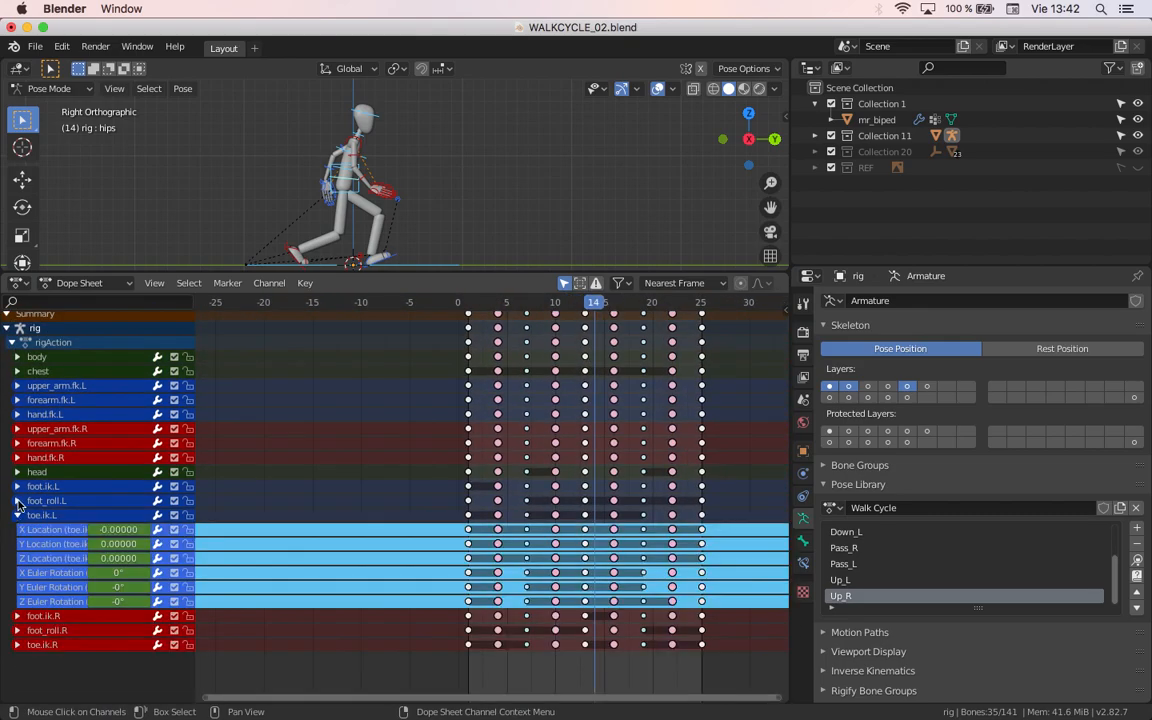
left_click(17, 601)
scroll(379, 615, "down", 2)
scroll(379, 615, "down", 5)
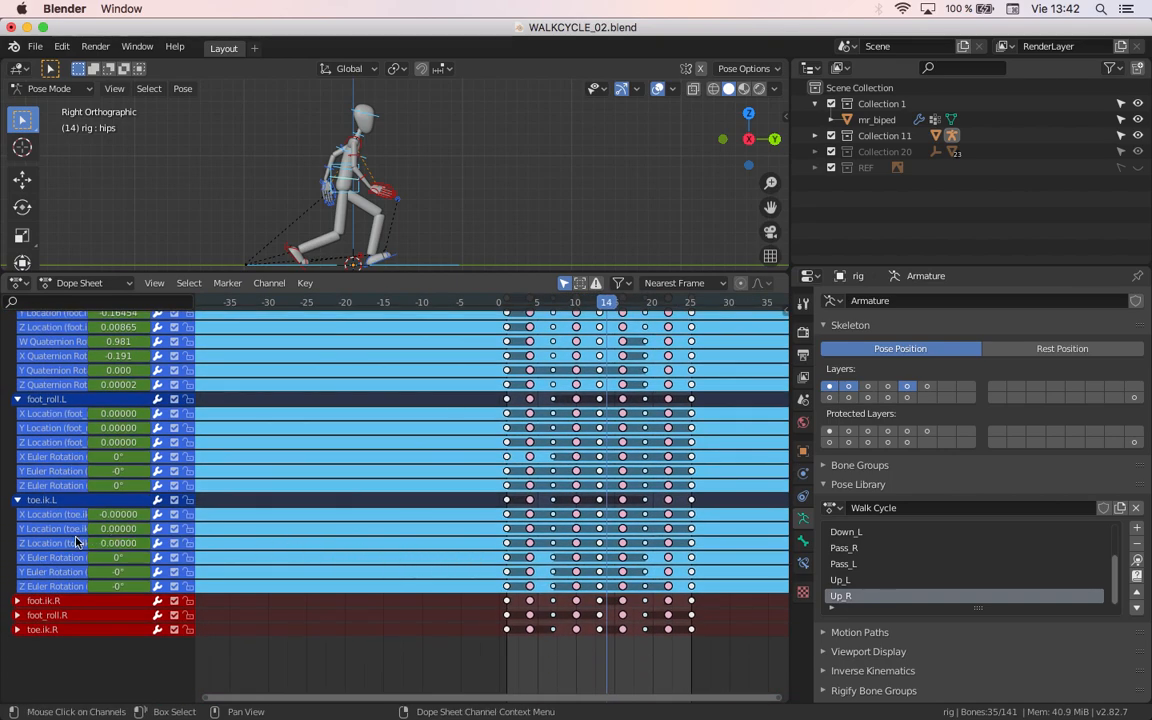
Step: Delete the X, Y and Z Location channels from both toe.ik.L and foot_roll.L
left_click(70, 545)
left_click(68, 530, "shift")
left_click(66, 518, "shift")
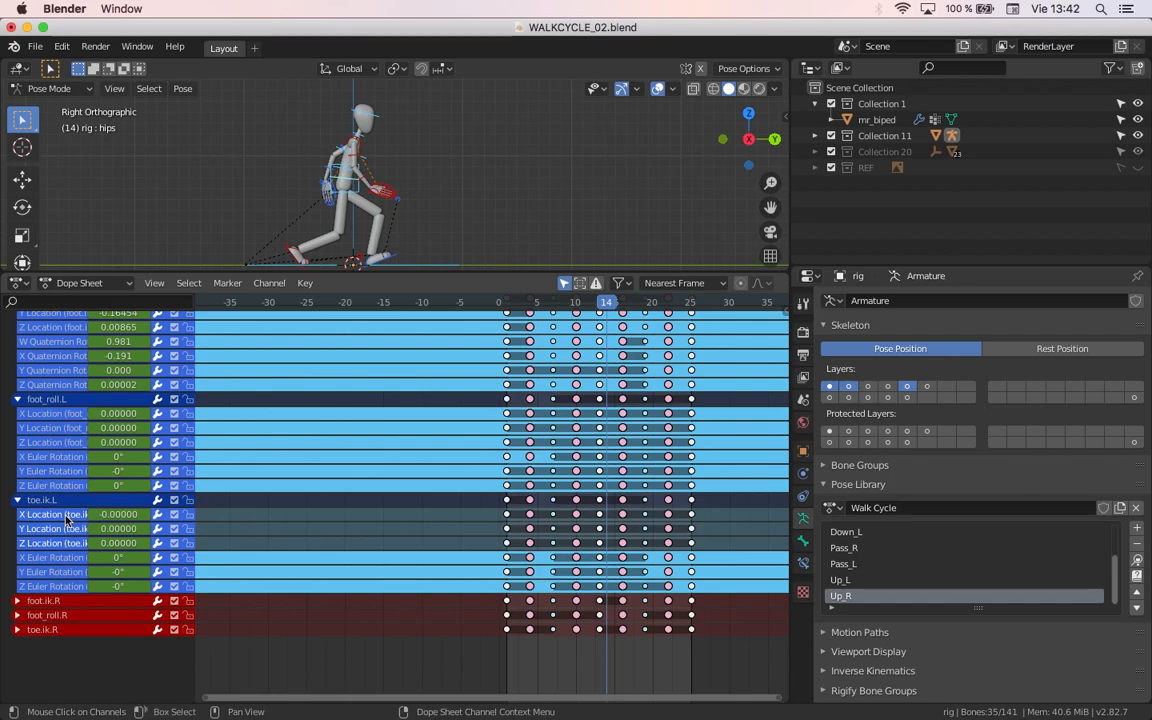
key("x")
left_click(68, 442)
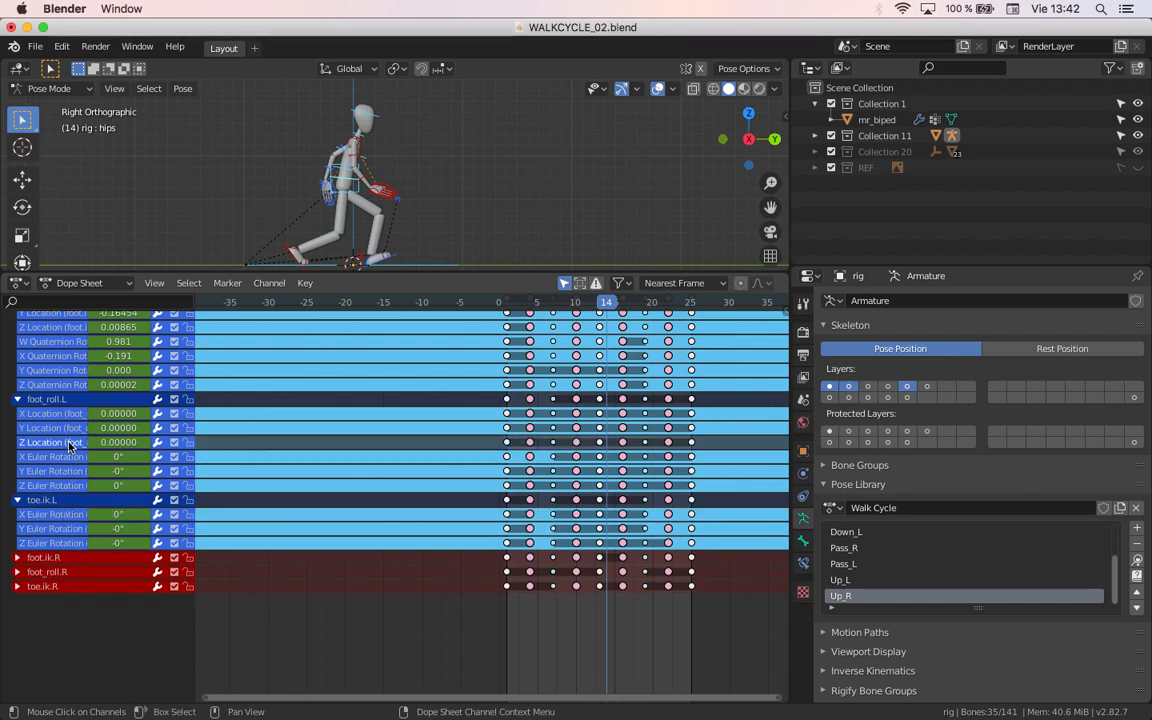
left_click(69, 428, "shift")
left_click(70, 414, "shift")
key("x")
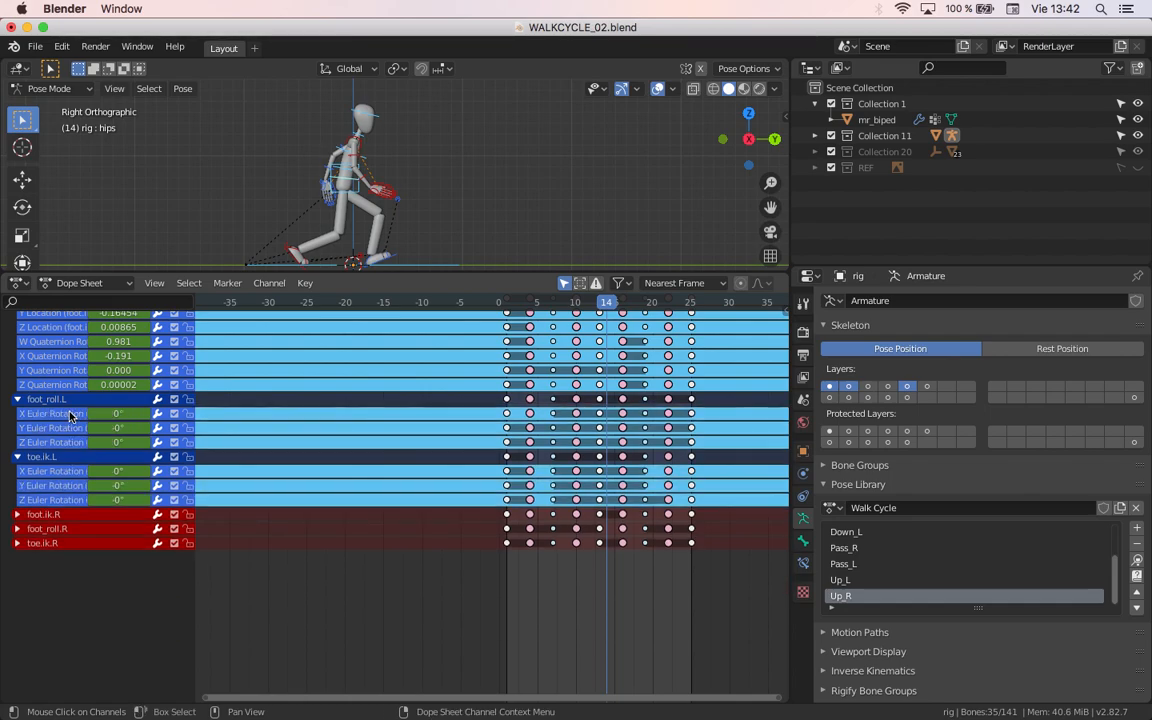
Step: Delete foot_roll.L's Y and Z Euler Rotation channels, scrub to check the remaining values, and collapse the toe.ik.L and foot_roll.L groups
scroll(90, 460, "up", 4)
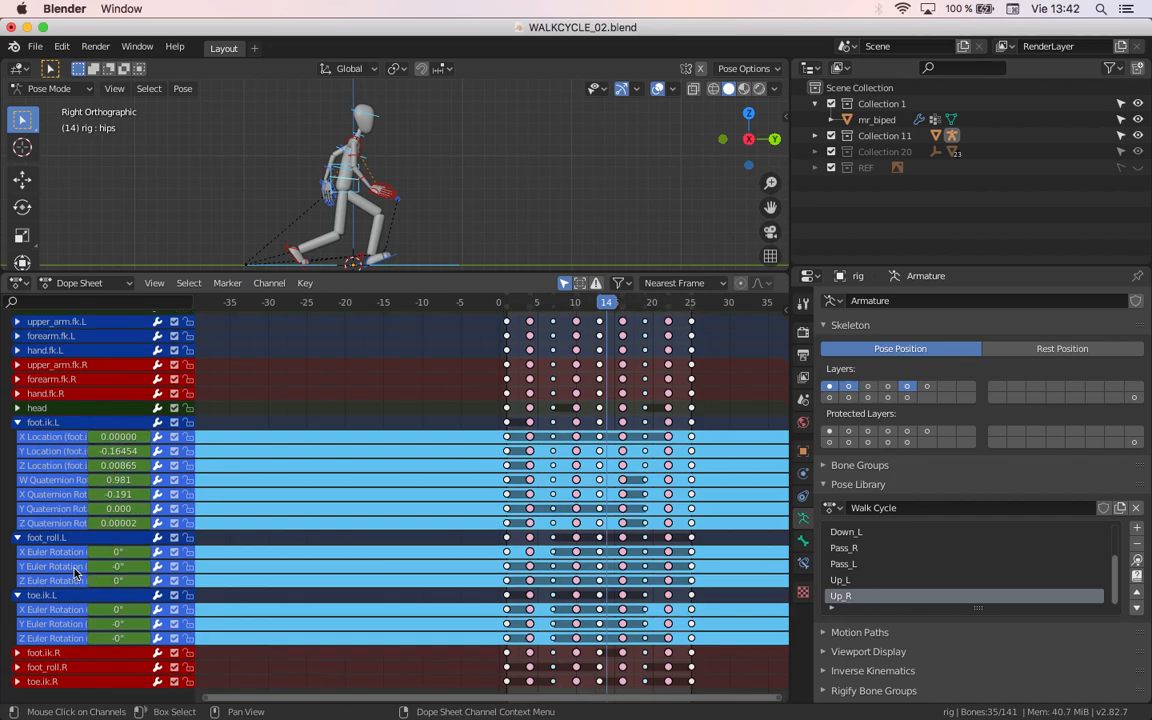
left_click(75, 567)
left_click(66, 581, "shift")
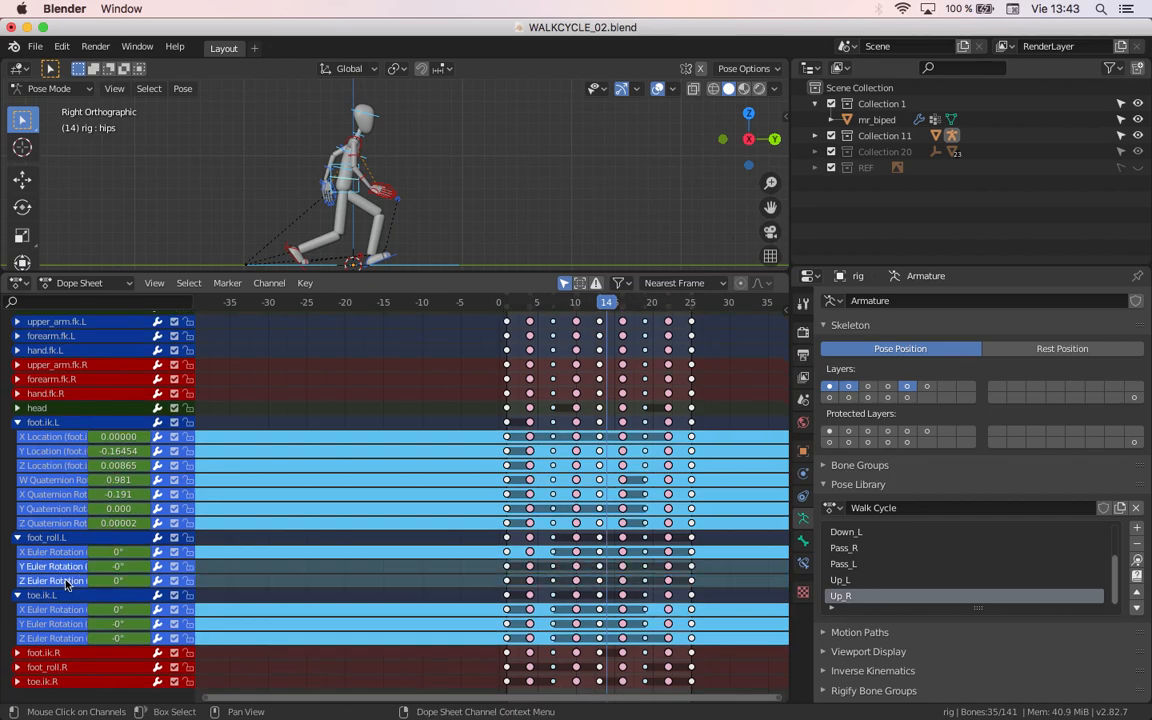
key("x")
left_click_drag(543, 309, 614, 408)
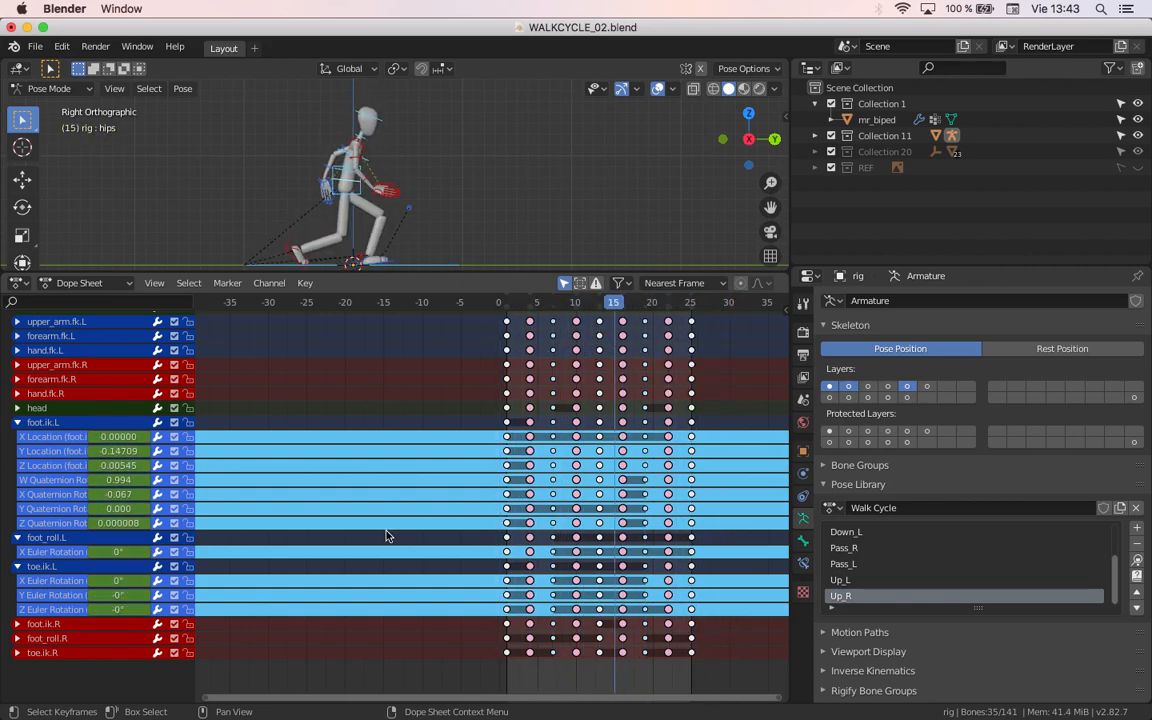
left_click(17, 567)
left_click(17, 538)
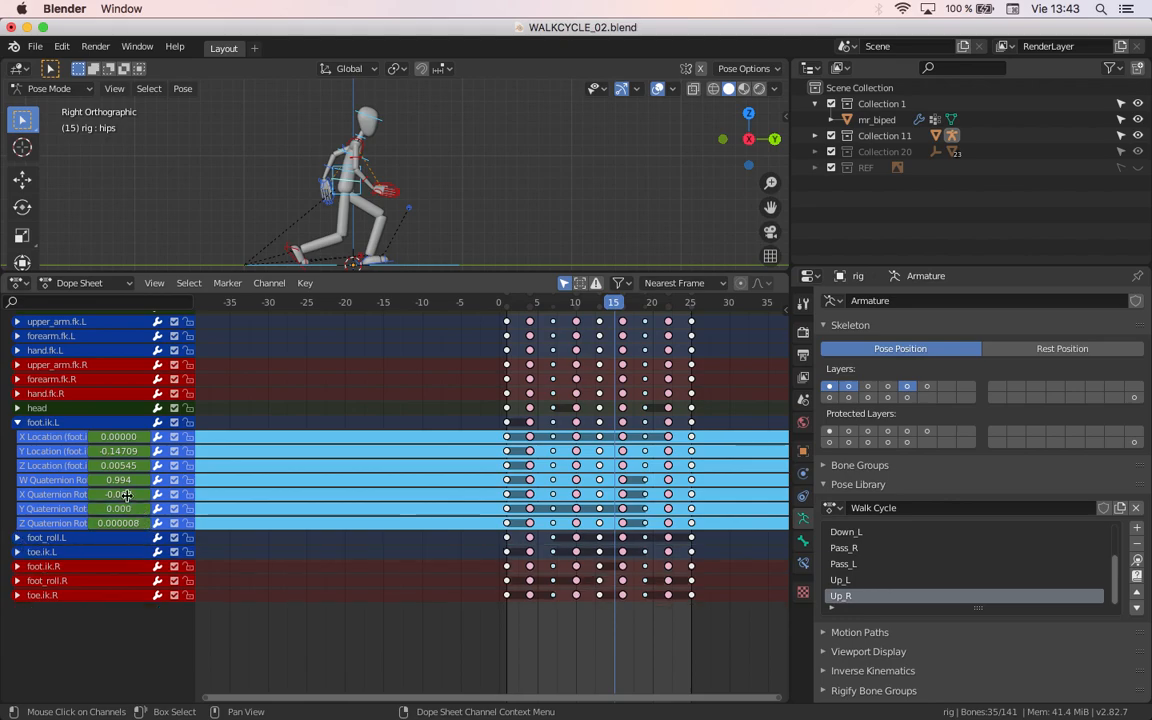
Step: Check the foot.ik.L values by scrubbing, delete its X Location and Y Quaternion Rotation channels, and collapse the group
key("space")
left_click_drag(701, 346, 730, 354)
left_click(62, 441)
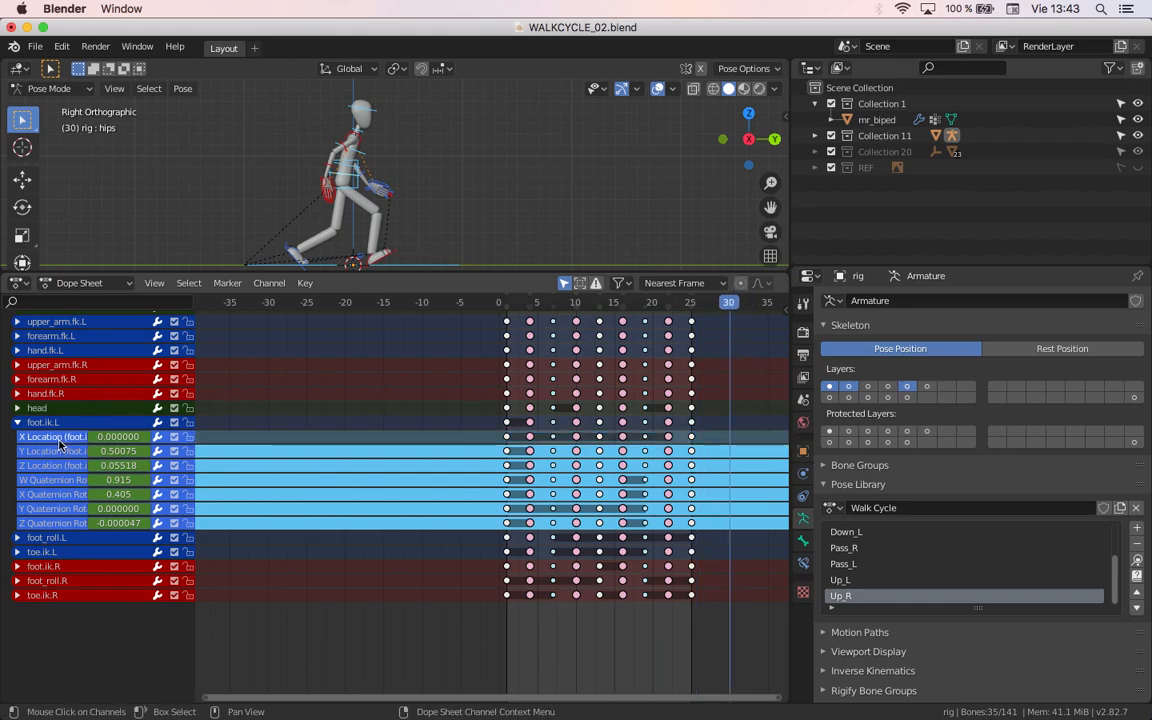
key("x")
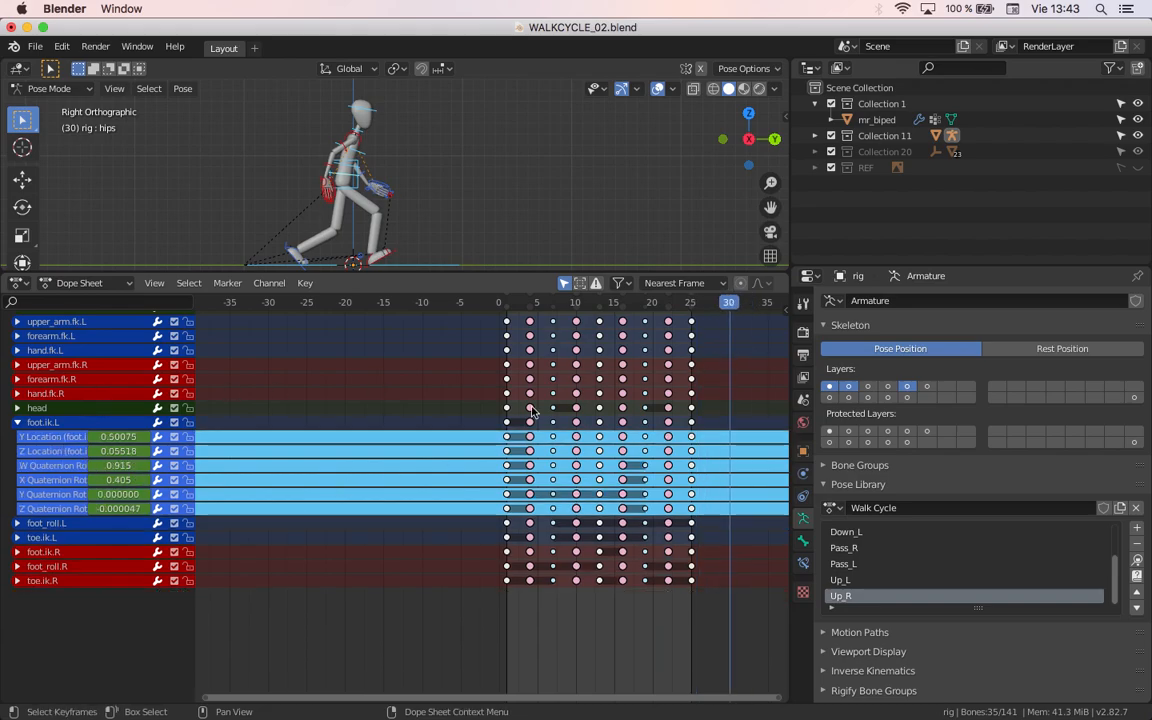
left_click_drag(620, 307, 583, 328)
left_click(70, 496, "shift")
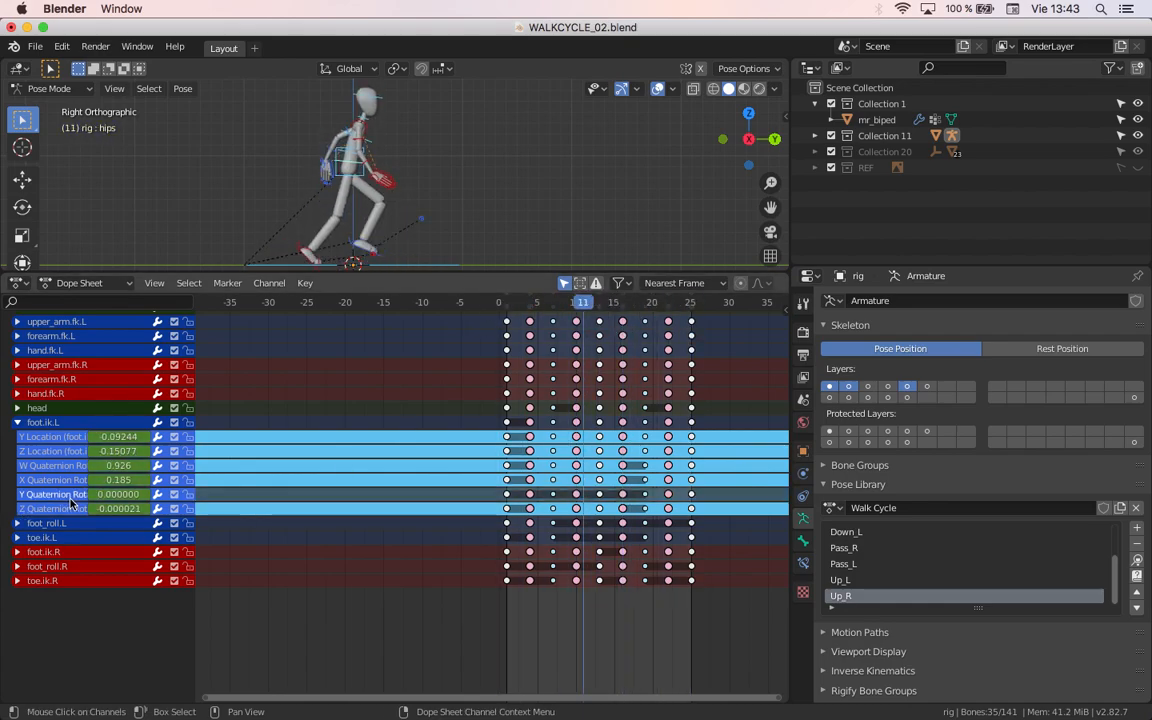
key("x")
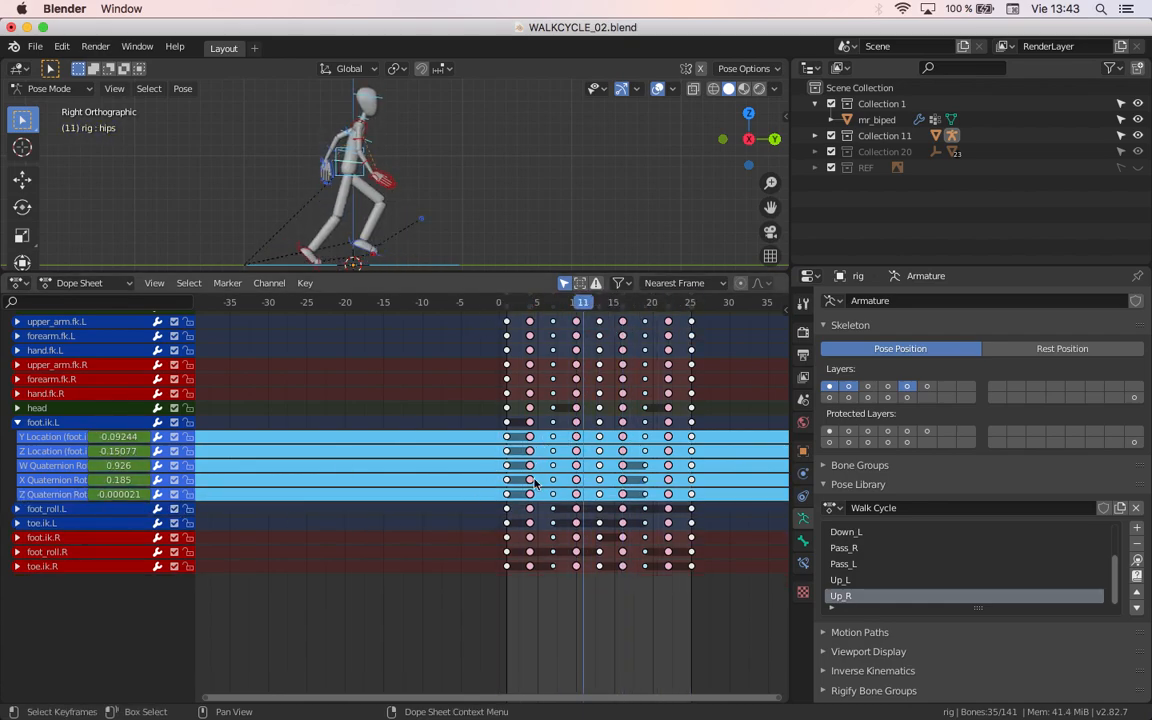
left_click(17, 422)
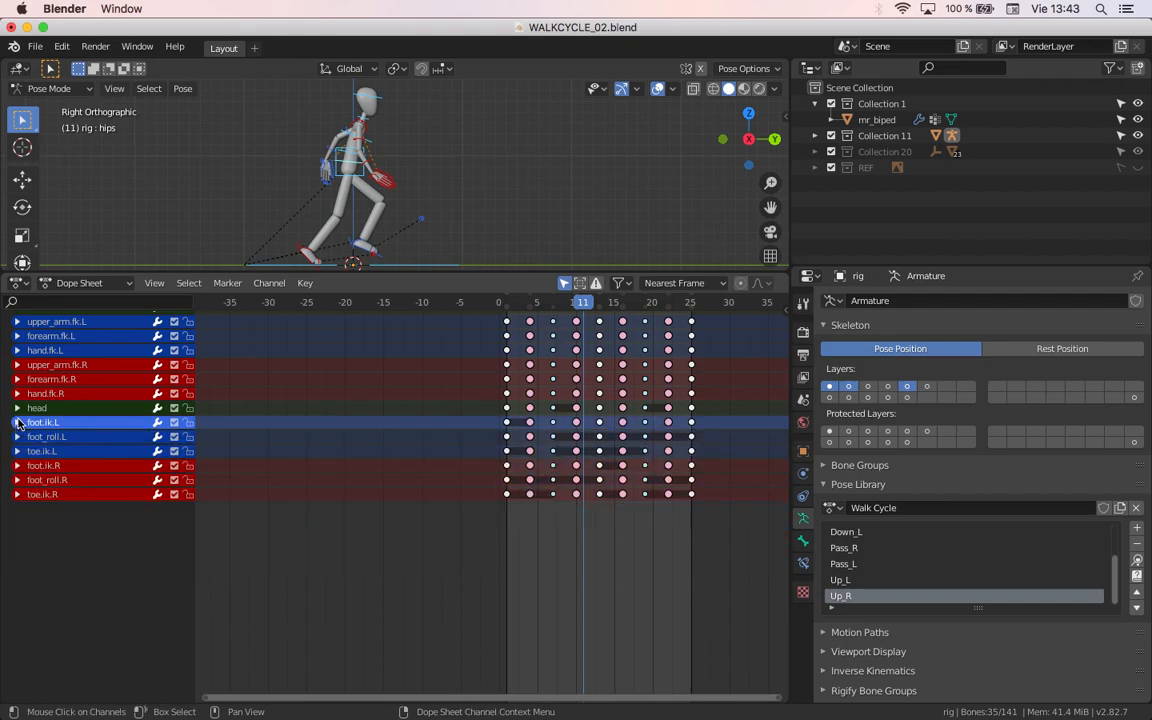
Step: Expand the head group, check its values at frame 0, and delete its X, Y and Z Location channels
left_click(17, 408)
key("a")
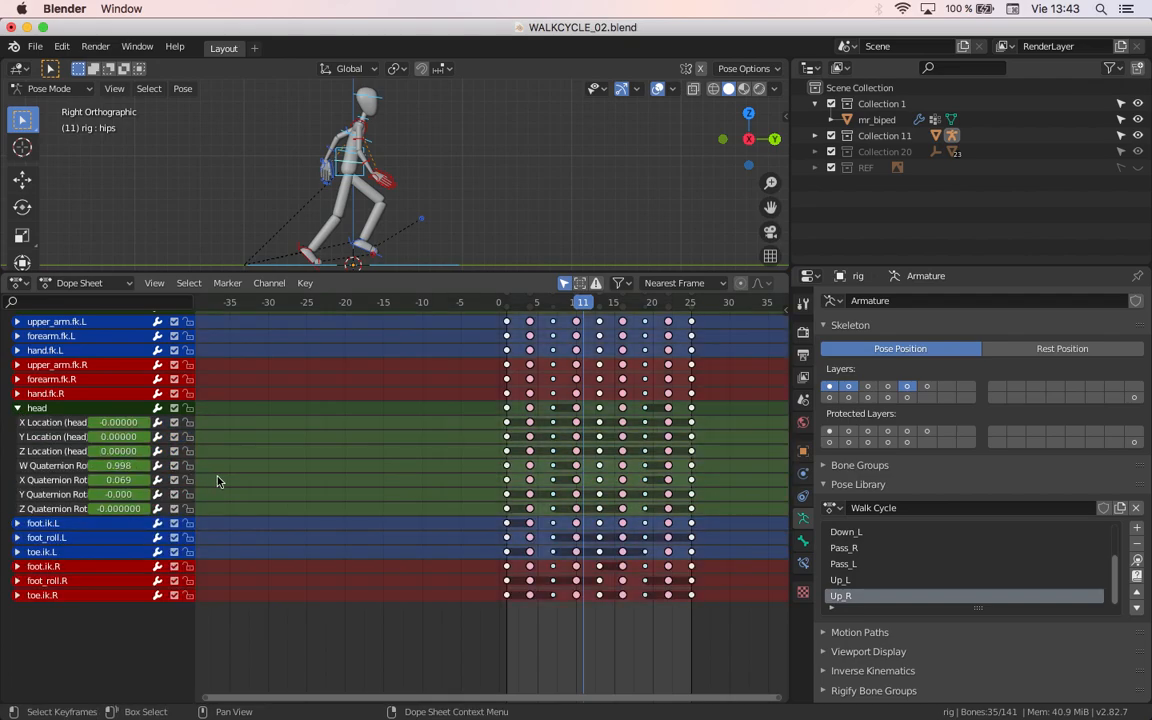
left_click(498, 302)
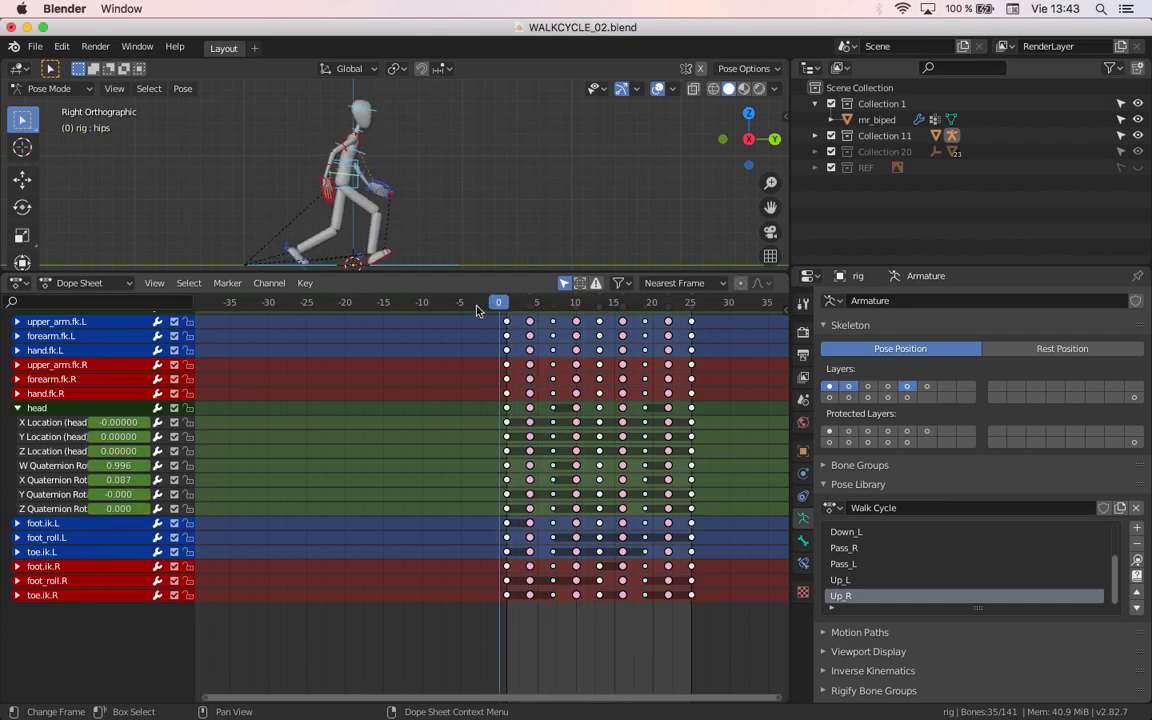
left_click(70, 437)
left_click(63, 422, "shift")
left_click(62, 451, "shift")
key("x")
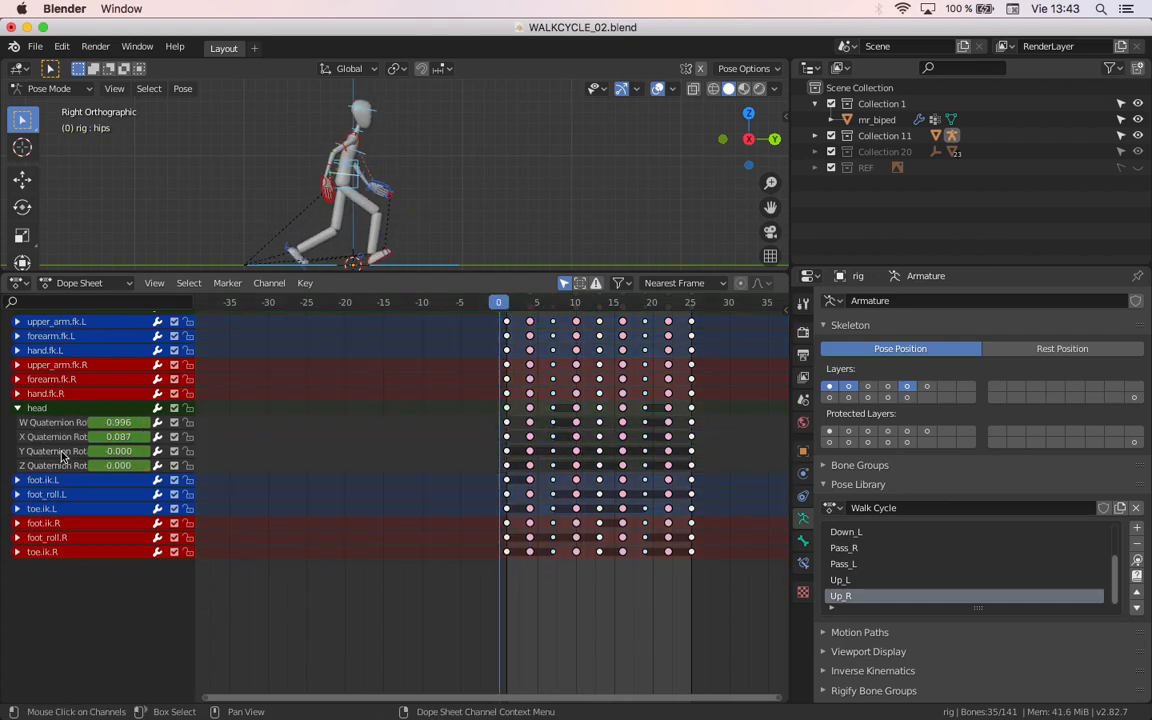
Step: Check the head's rotation values across the frames, delete its Y and Z Quaternion Rotation channels, and collapse the group
key("space")
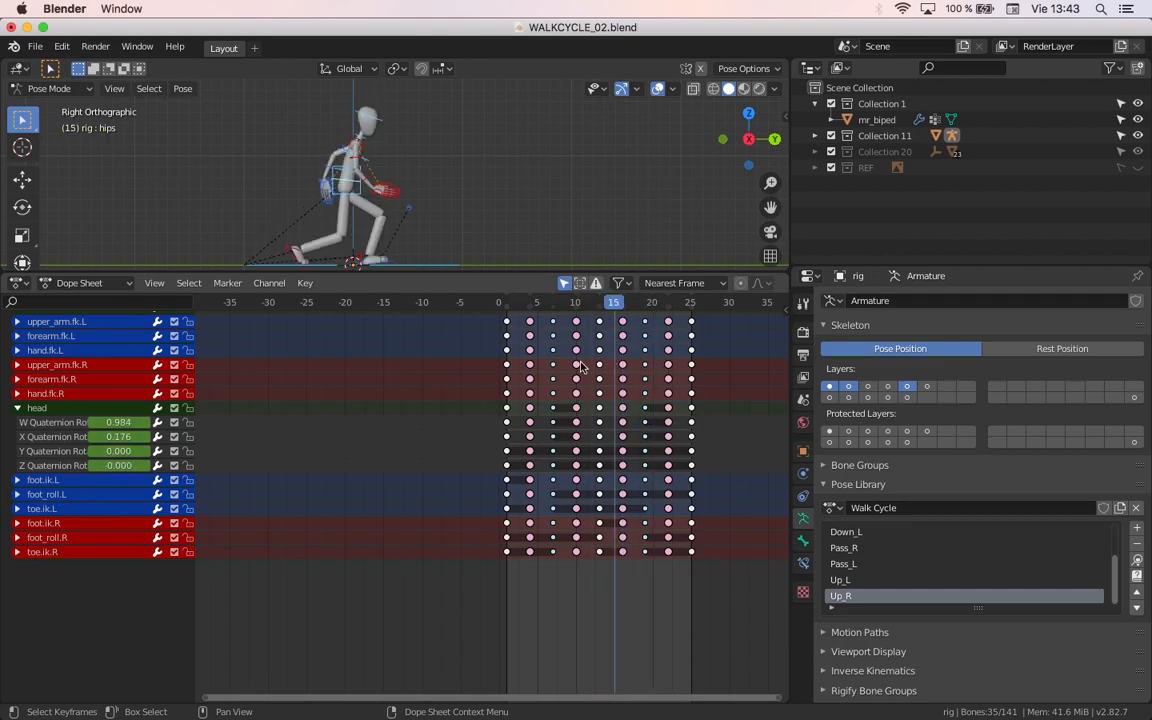
right_click_drag(702, 365, 568, 360, "shift")
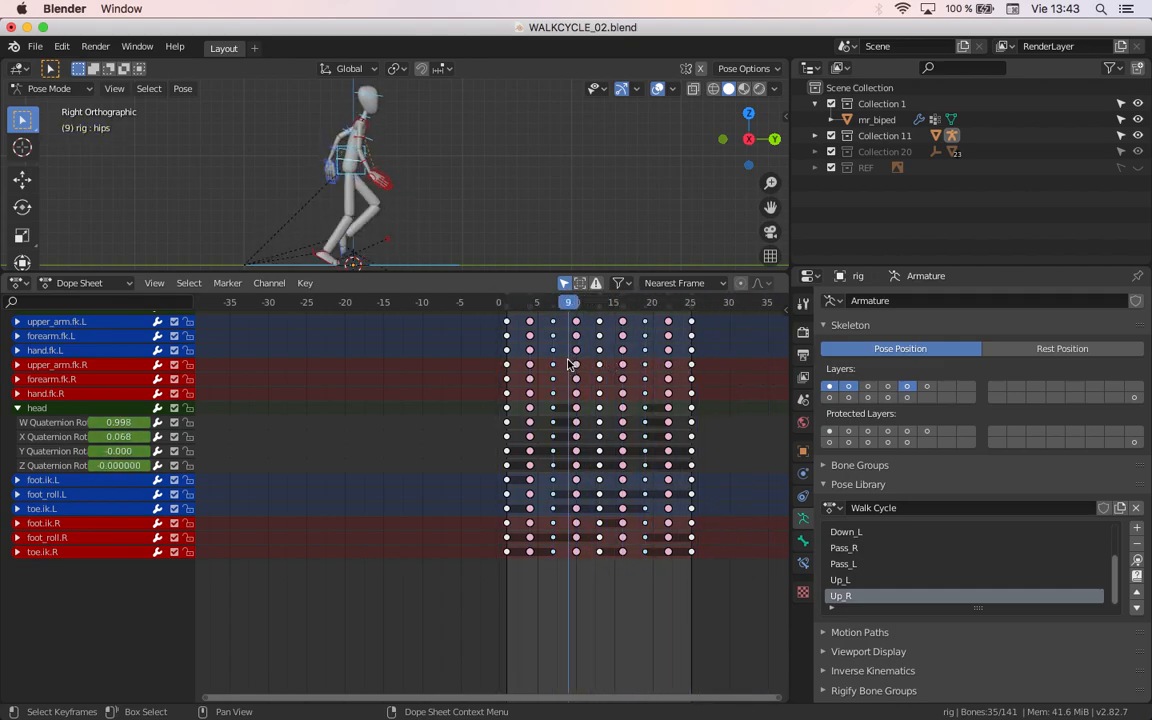
left_click(66, 467)
left_click(72, 451, "shift")
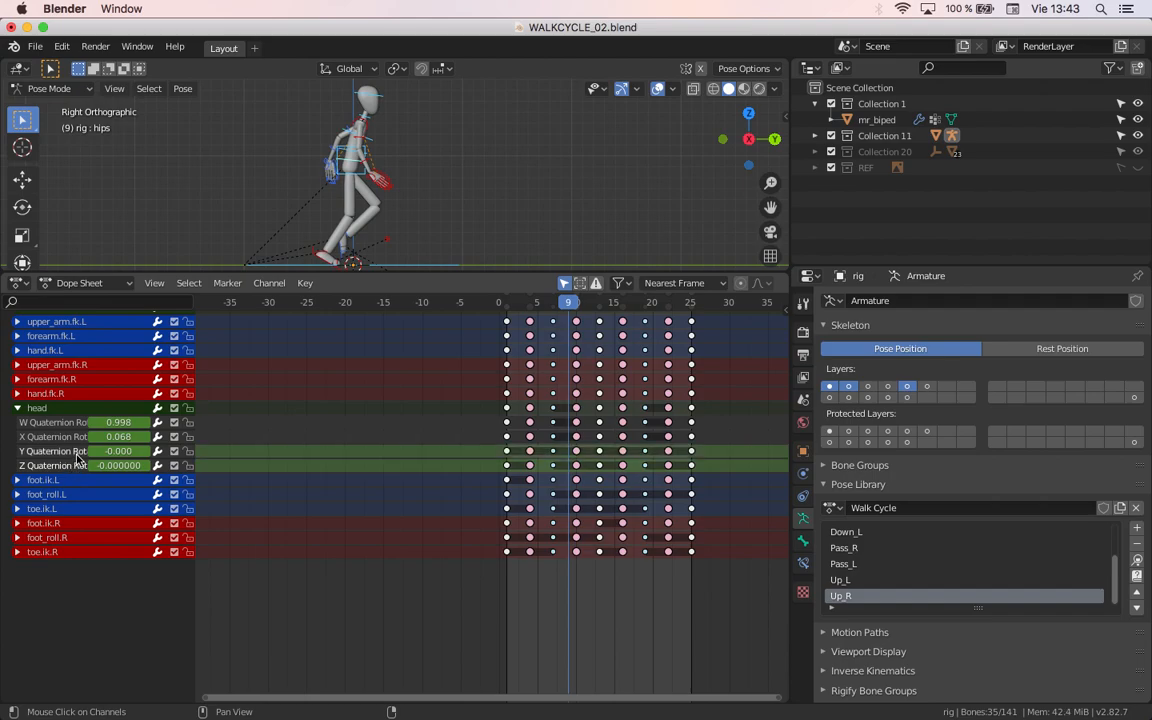
key("x")
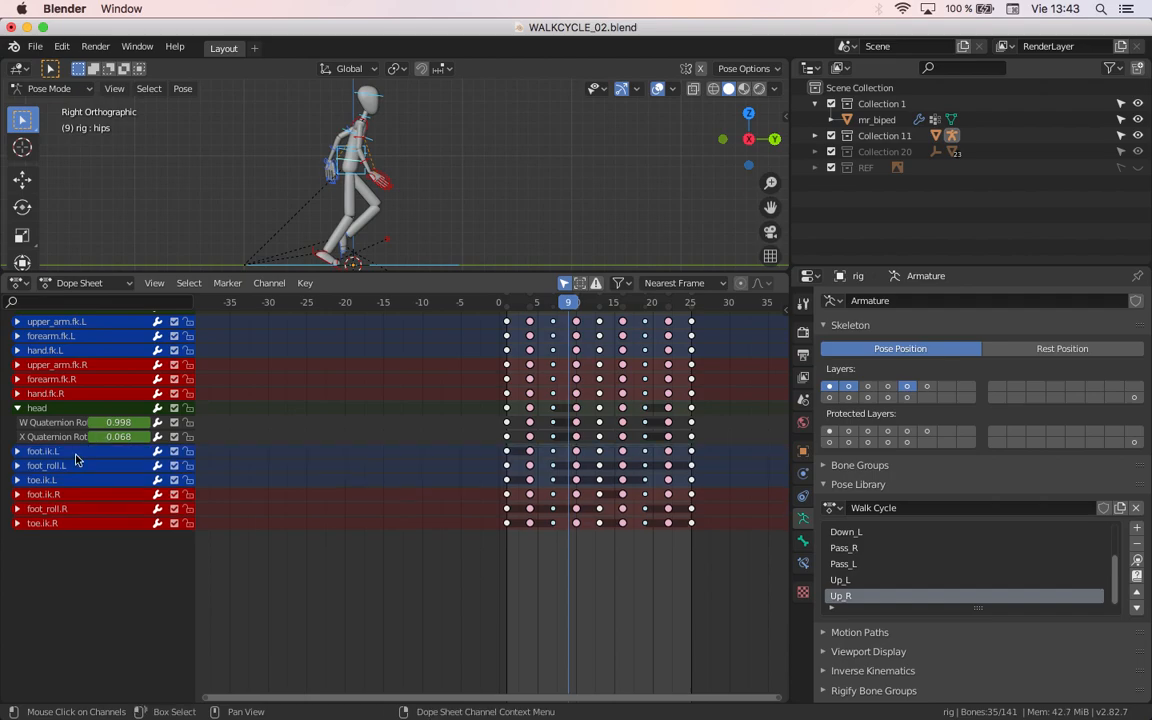
left_click(16, 408)
Step: Expand the hand.fk.R, forearm.fk.R and upper_arm.fk.R groups and delete hand.fk.R's X, Y and Z Location channels
left_click(17, 393)
left_click(17, 379)
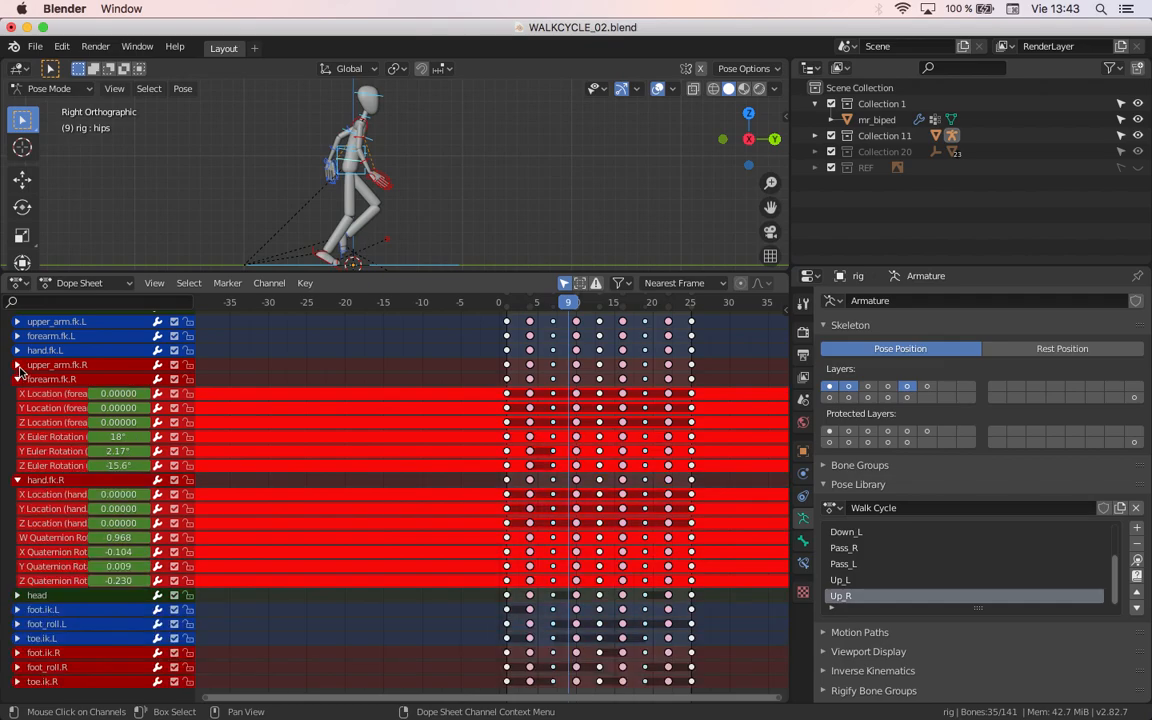
left_click(17, 365)
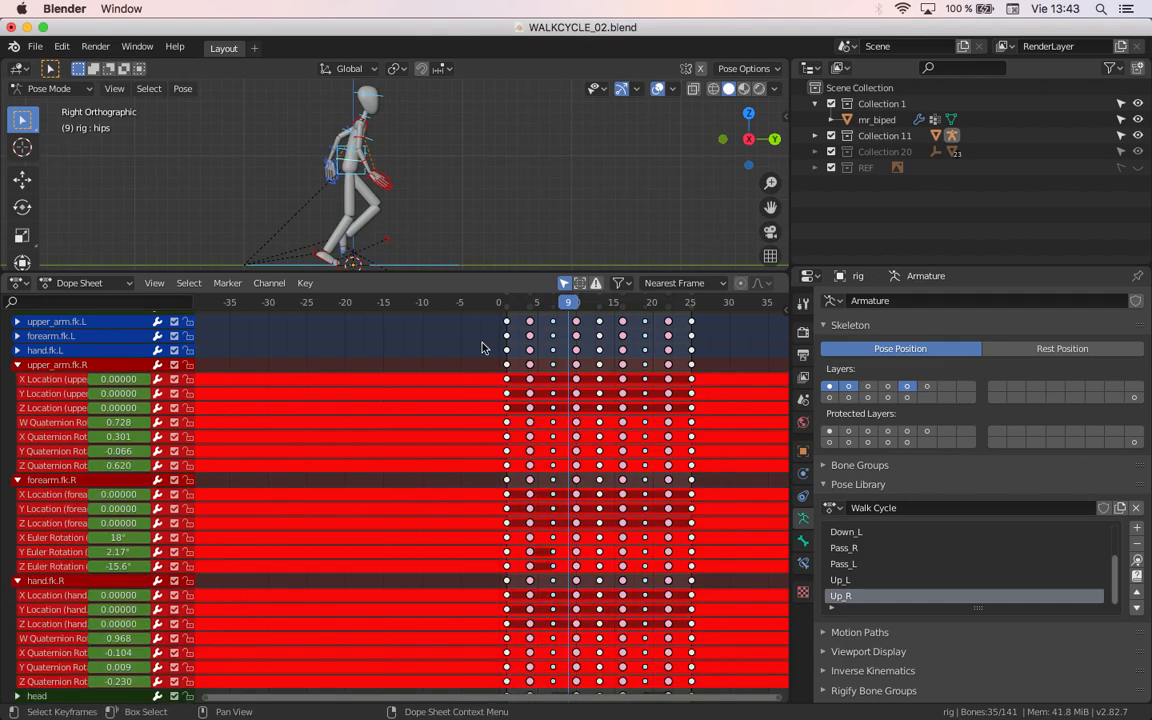
left_click(57, 620)
left_click(58, 607, "shift")
left_click(60, 596, "shift")
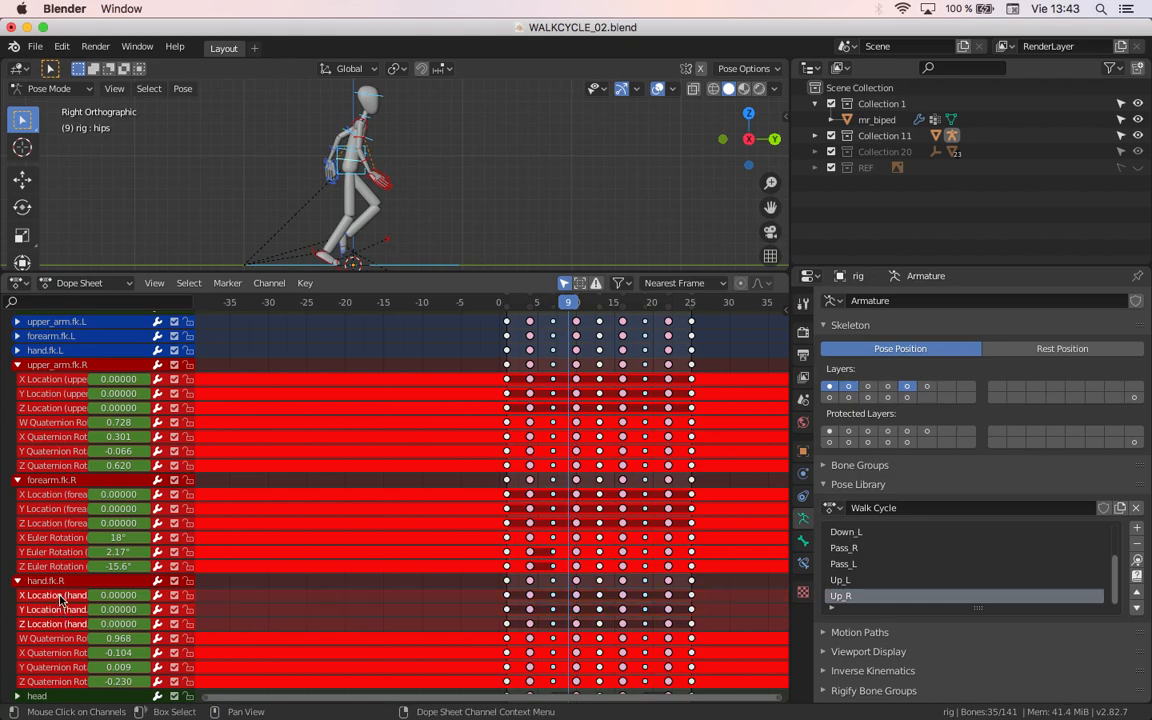
key("x")
Step: Delete the X, Y and Z Location channels from forearm.fk.R and upper_arm.fk.R
left_click(58, 523)
left_click(60, 509, "shift")
left_click(62, 494, "shift")
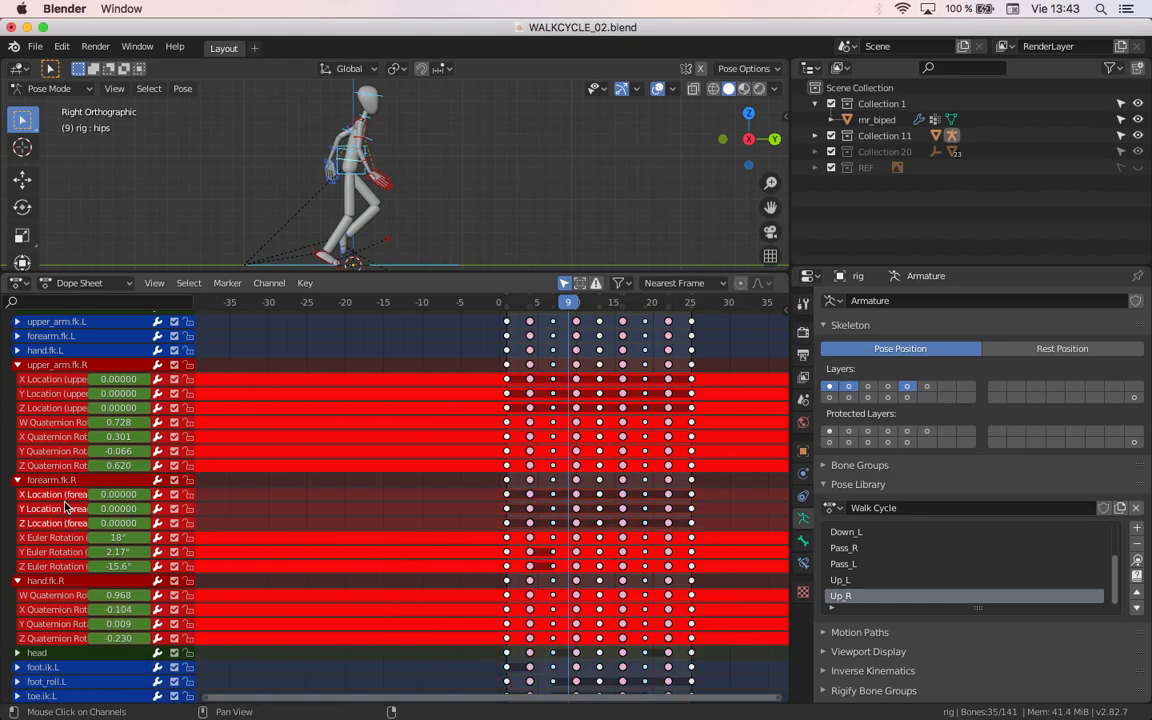
key("x")
left_click(62, 379)
left_click(70, 394, "shift")
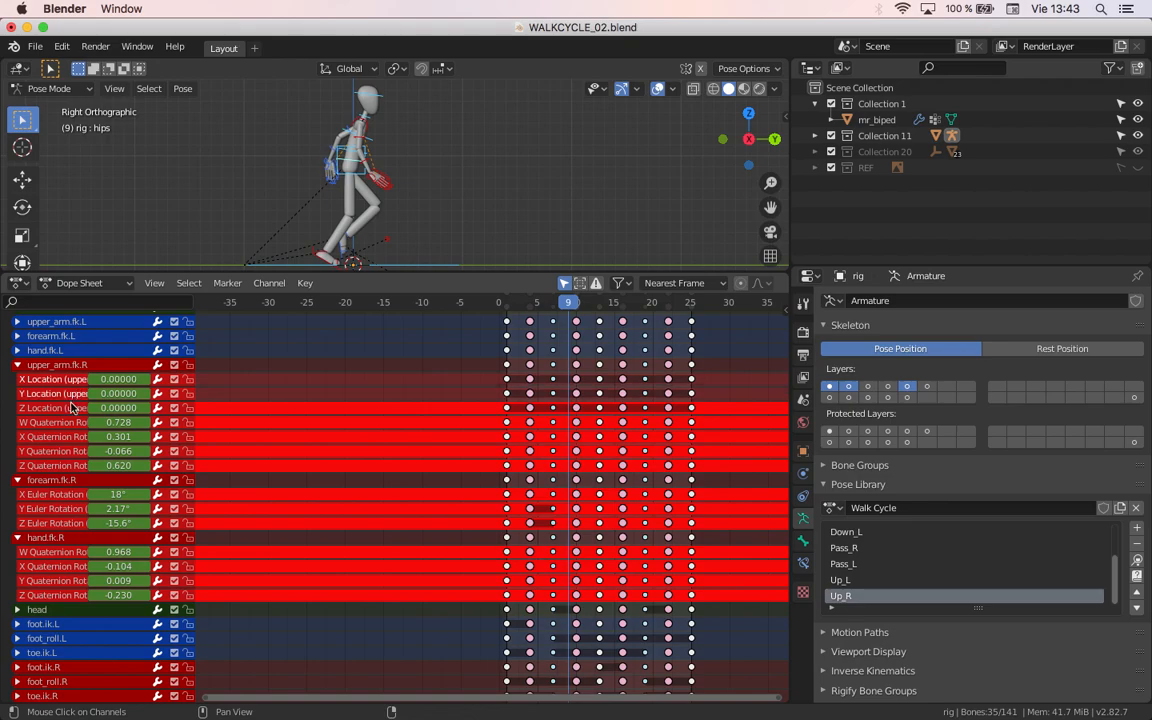
left_click(66, 408, "shift")
key("x")
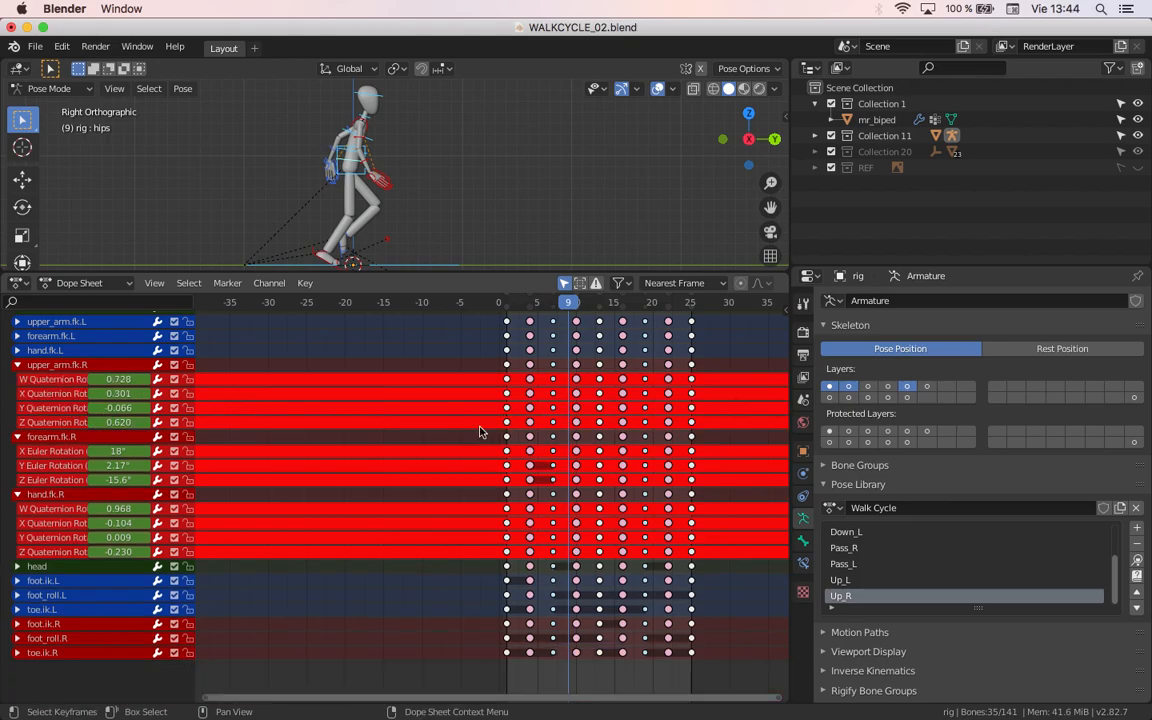
Step: Scrub to check the right arm's remaining rotation values and collapse the hand.fk.R, forearm.fk.R and upper_arm.fk.R groups
left_click(453, 582)
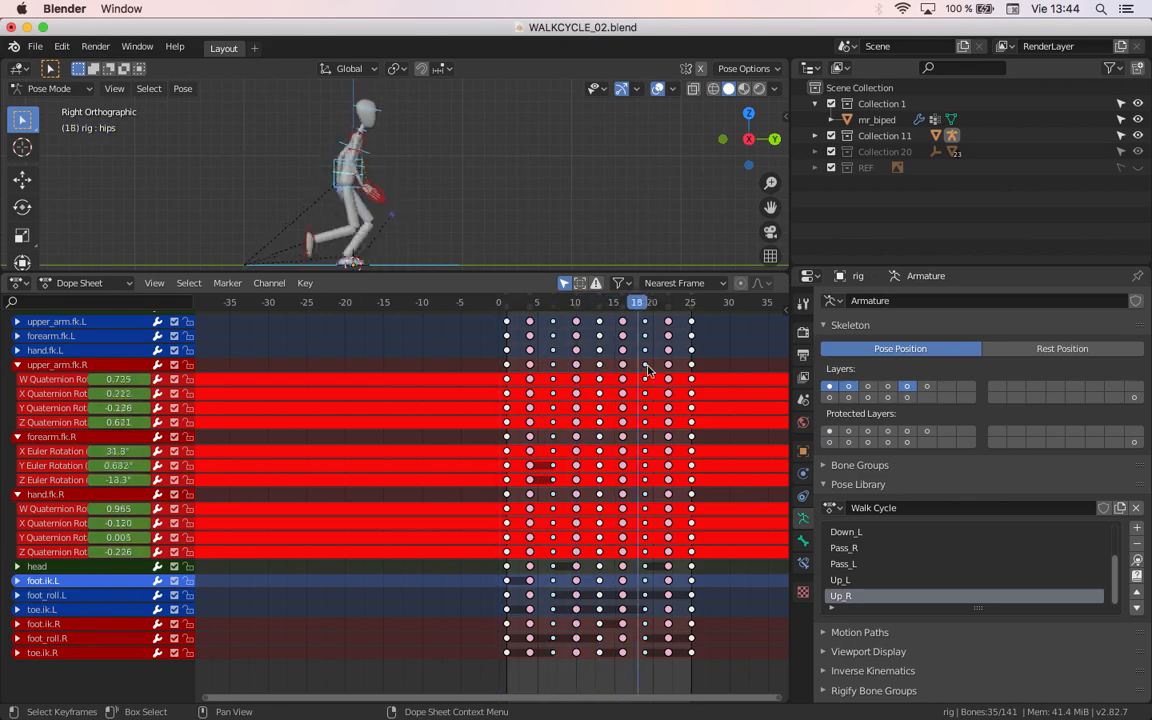
left_click(17, 494)
left_click(17, 437)
left_click(17, 364)
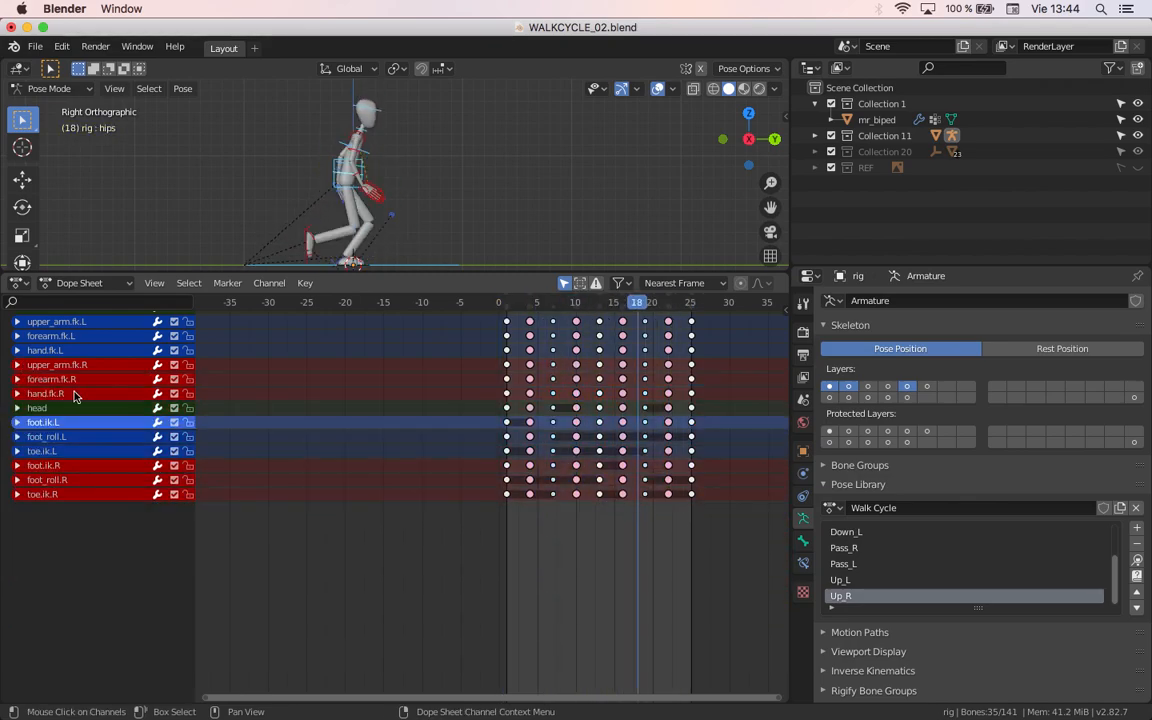
Step: Expand the upper_arm.fk.L, forearm.fk.L and hand.fk.L groups and delete the X, Y and Z Location channels from all three
middle_click_drag(92, 335, 92, 405)
left_click(17, 420)
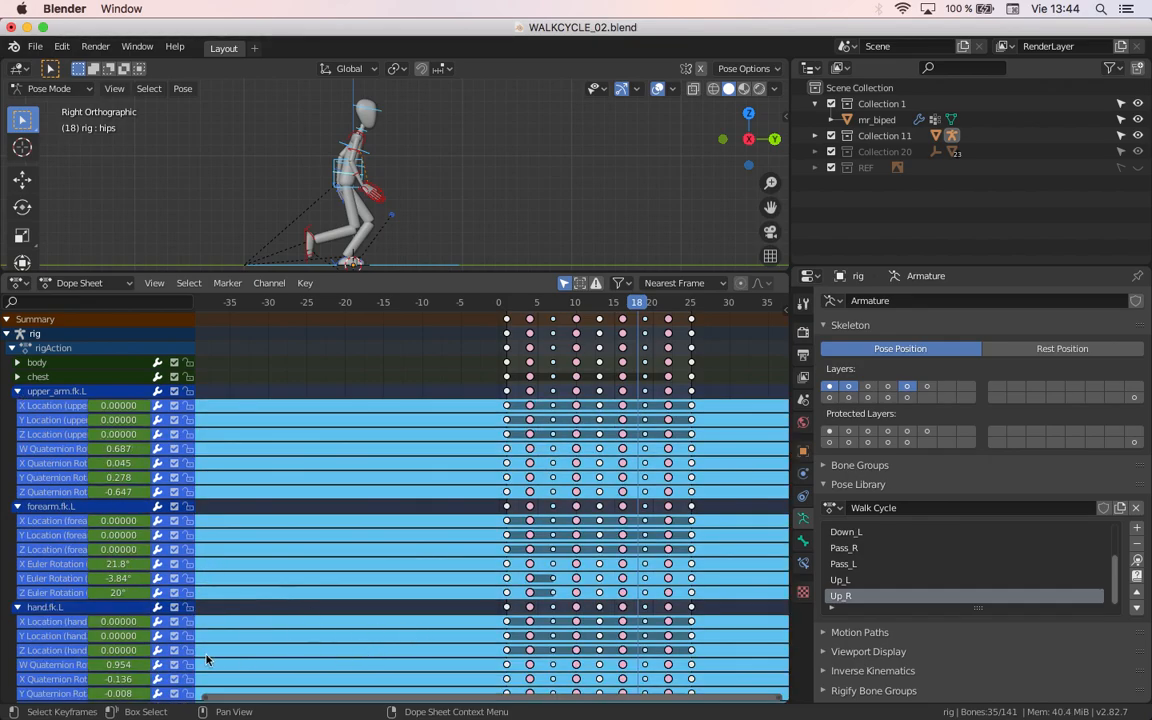
double_click(110, 650)
left_click_drag(62, 646, 75, 612)
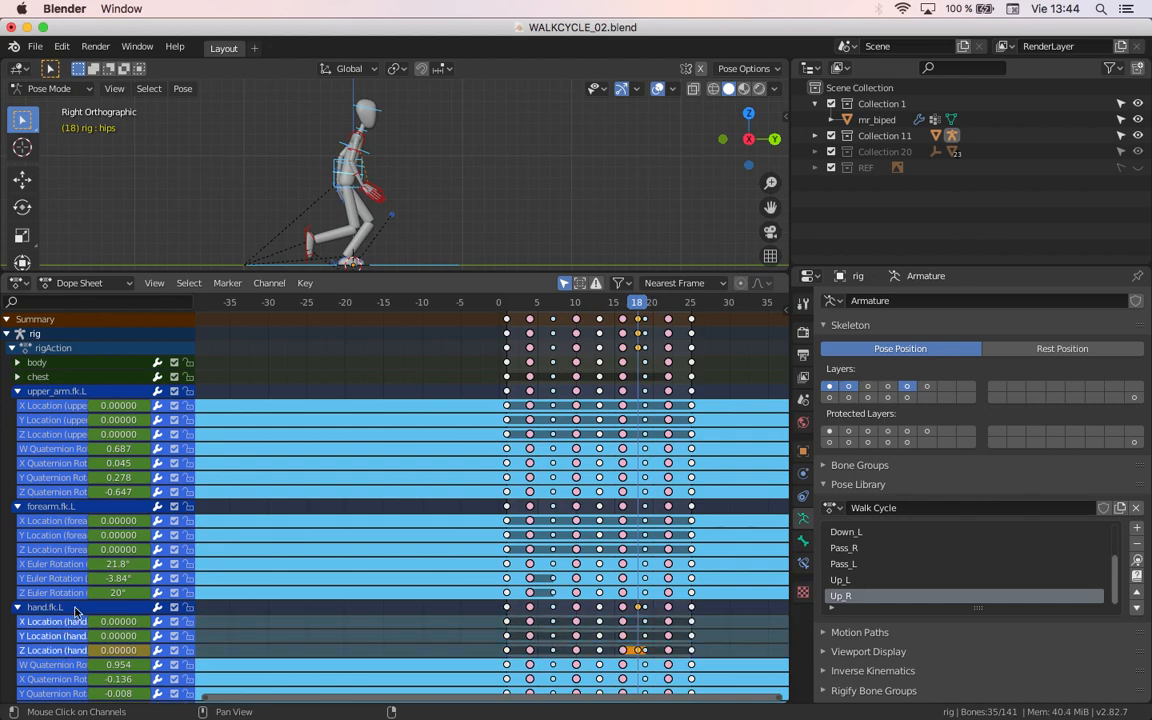
left_click(63, 550, "shift")
left_click(66, 537, "shift")
left_click(68, 523, "shift")
left_click(69, 435, "shift")
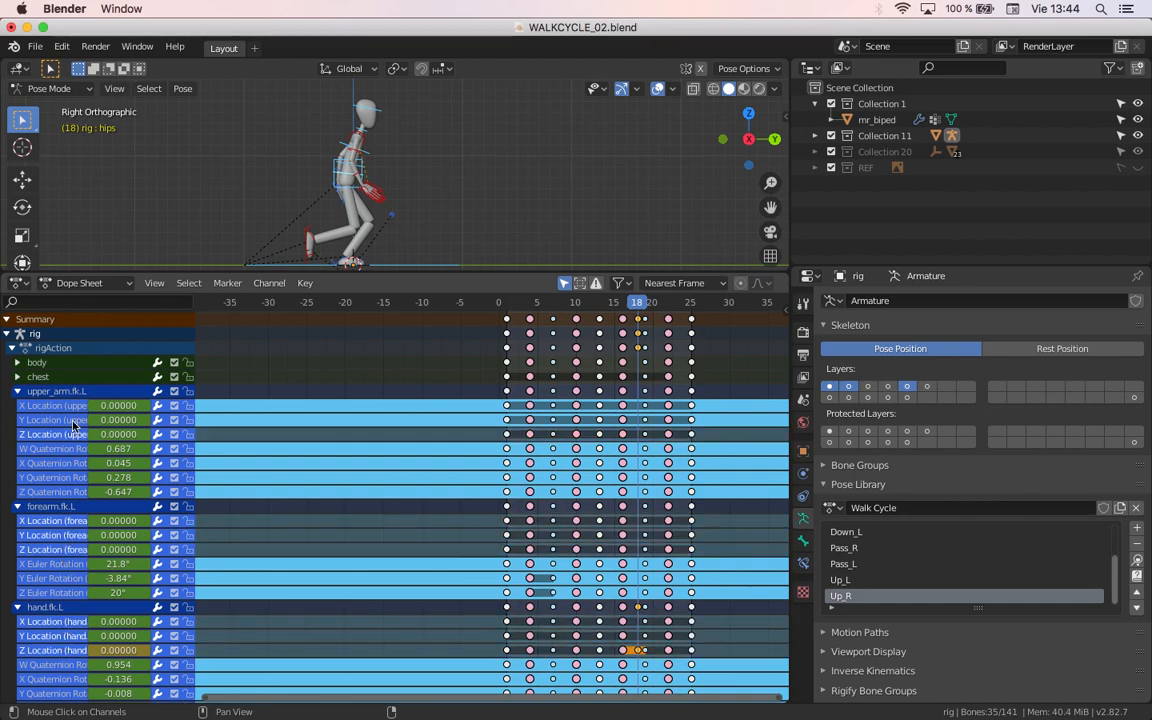
left_click(72, 420, "shift")
left_click(74, 406, "shift")
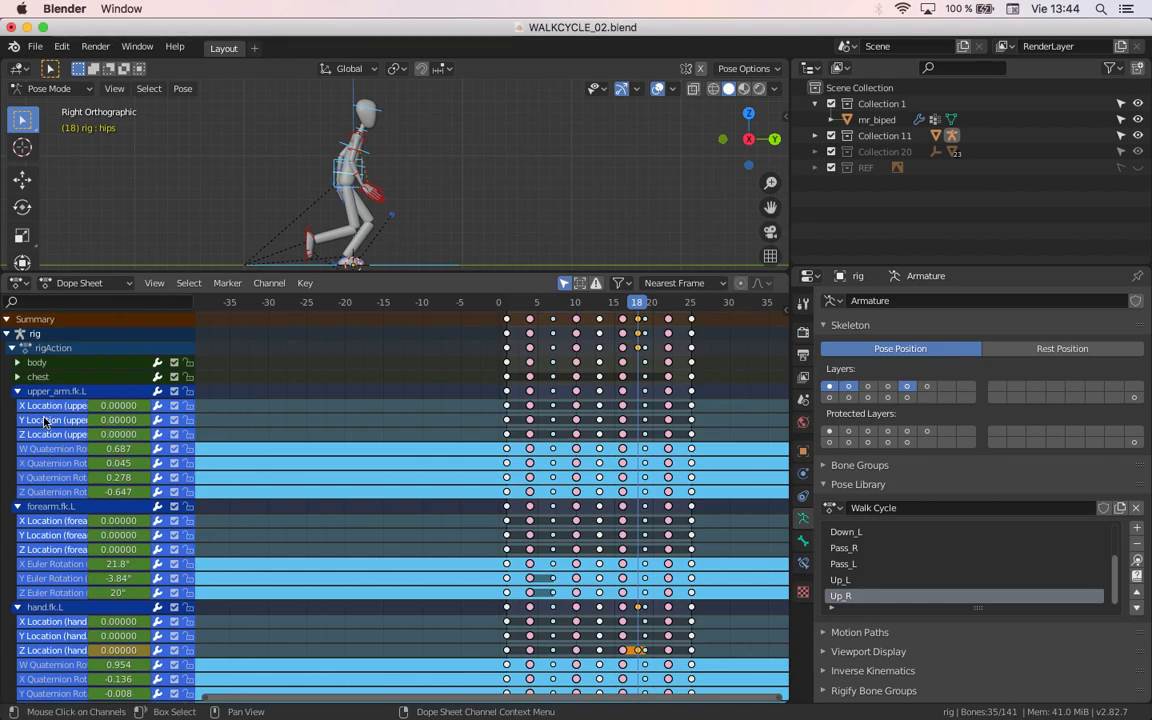
key("x")
Step: Scrub to check the left arm's remaining rotation values and collapse the hand.fk.L, forearm.fk.L and upper_arm.fk.L groups
left_click_drag(557, 308, 576, 430)
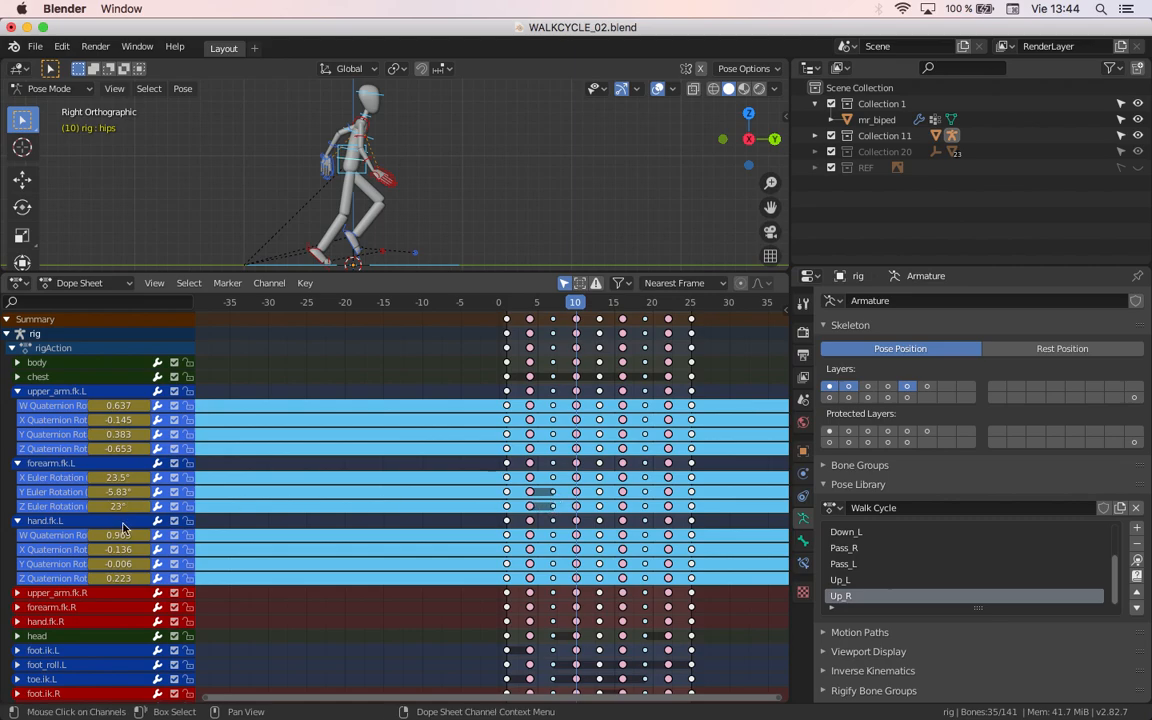
left_click(18, 521)
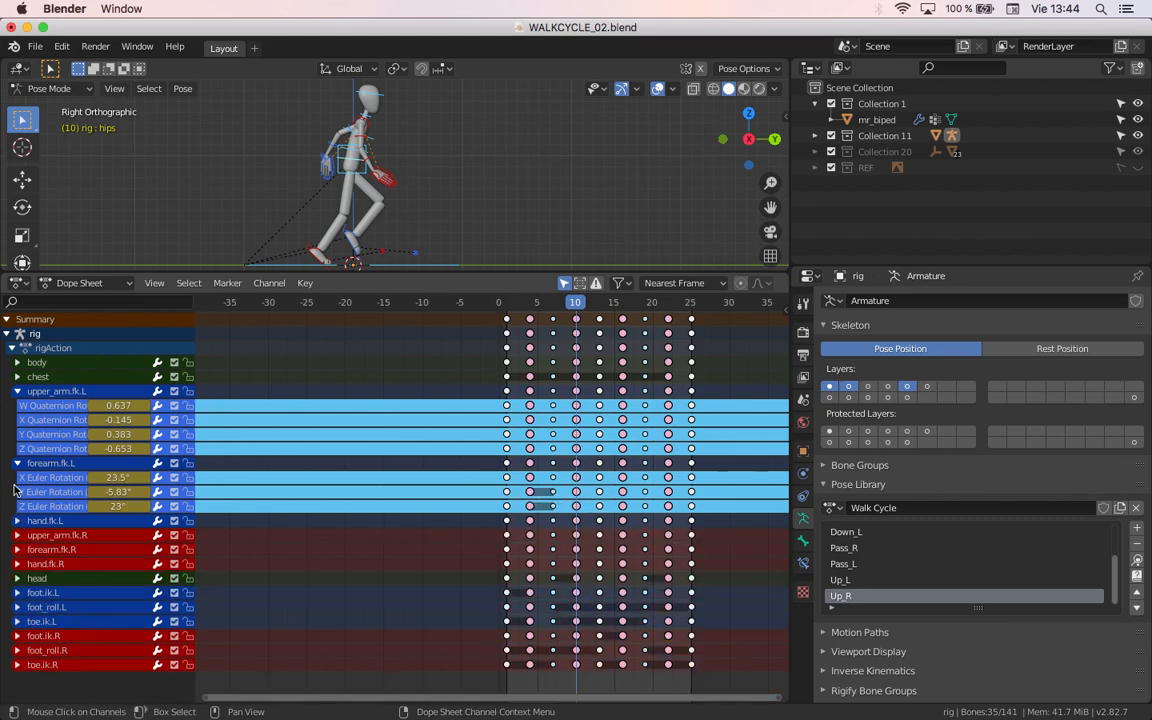
left_click(16, 464)
left_click(17, 391)
Step: Expand the chest group to check its values across the frames, collapse it, and delete the whole group
left_click(17, 376)
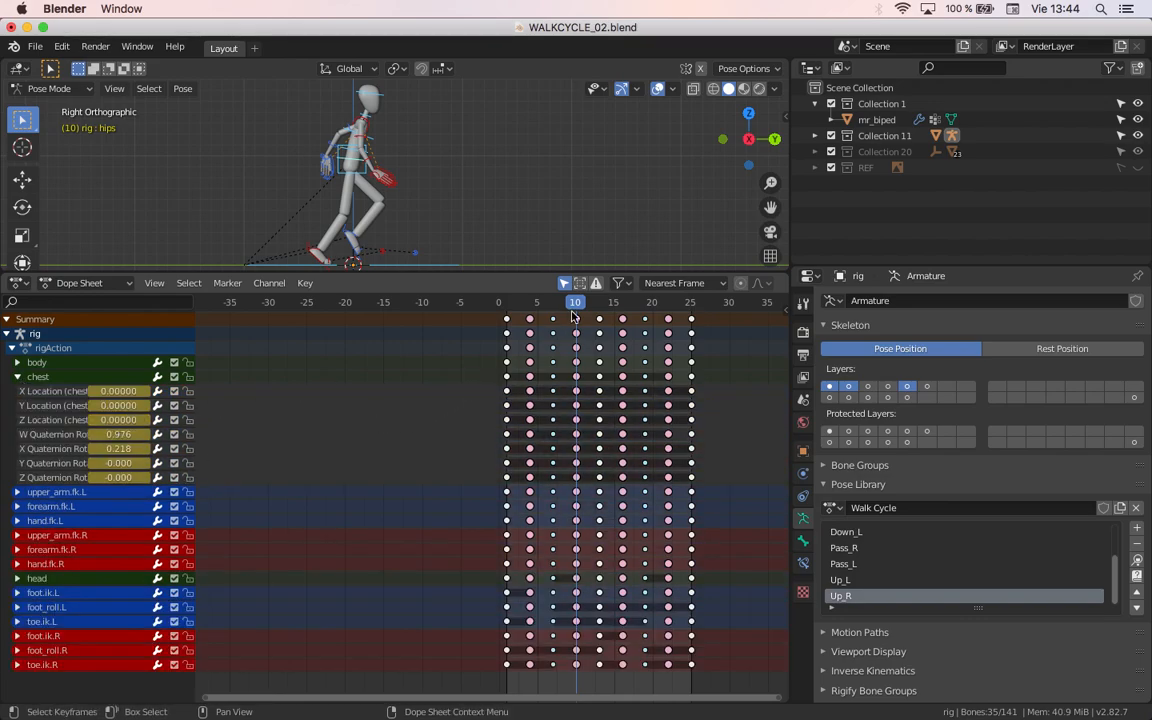
key("space")
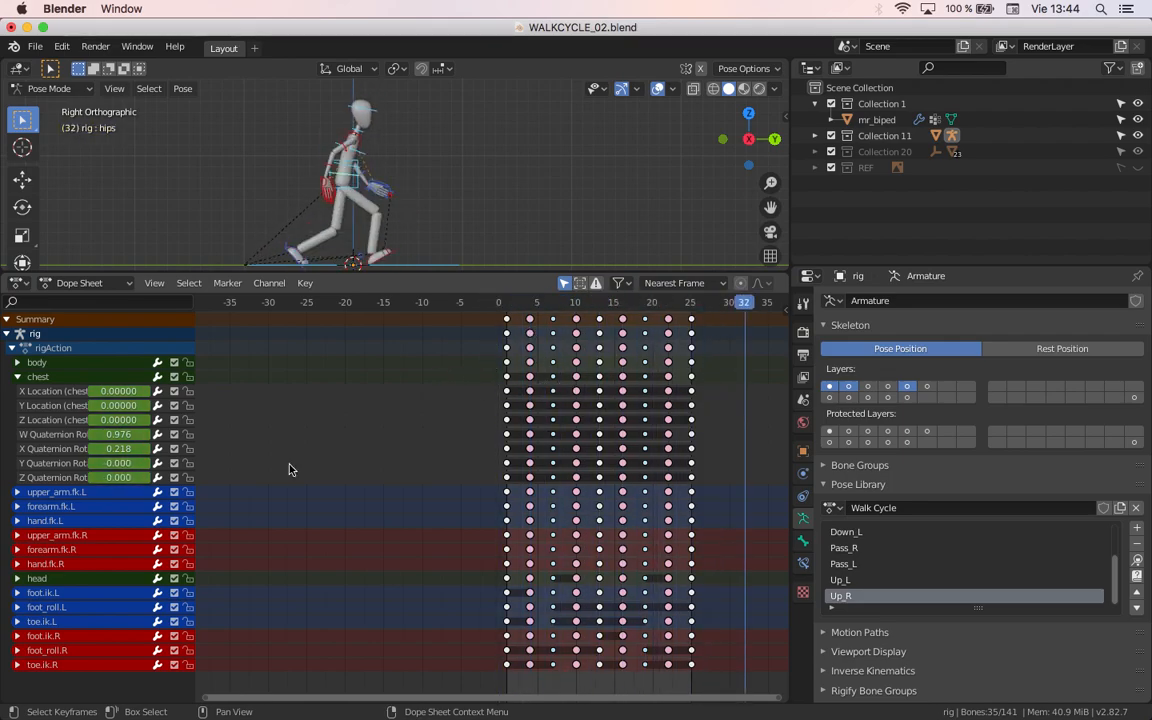
left_click(17, 377)
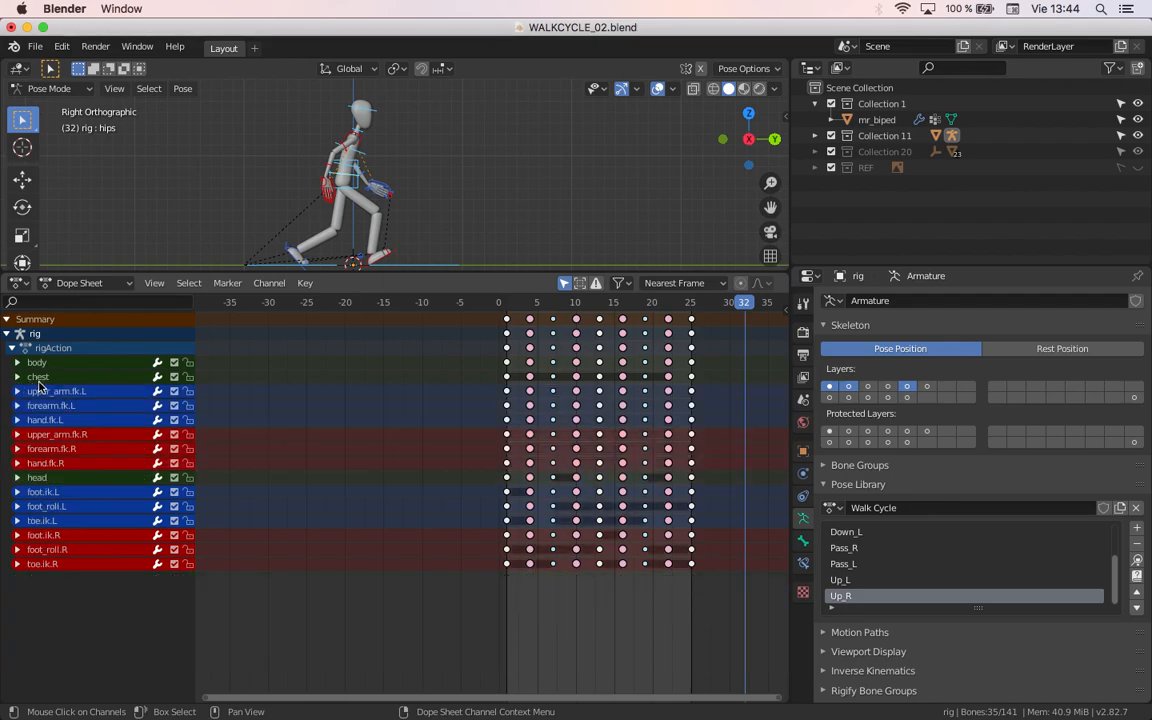
left_click(40, 377)
key("x")
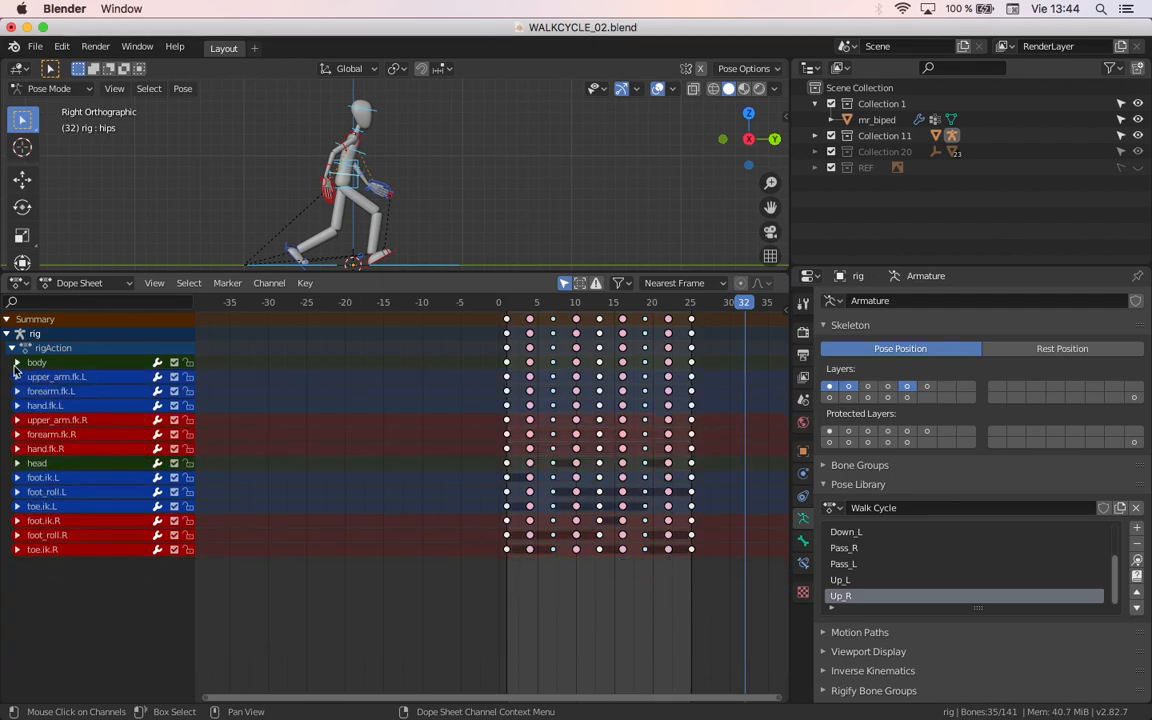
Step: Expand the body group, scrub to check its values, and delete its W, X, Y and Z Quaternion Rotation channels
left_click(17, 362)
left_click_drag(548, 308, 561, 342)
left_click(70, 463)
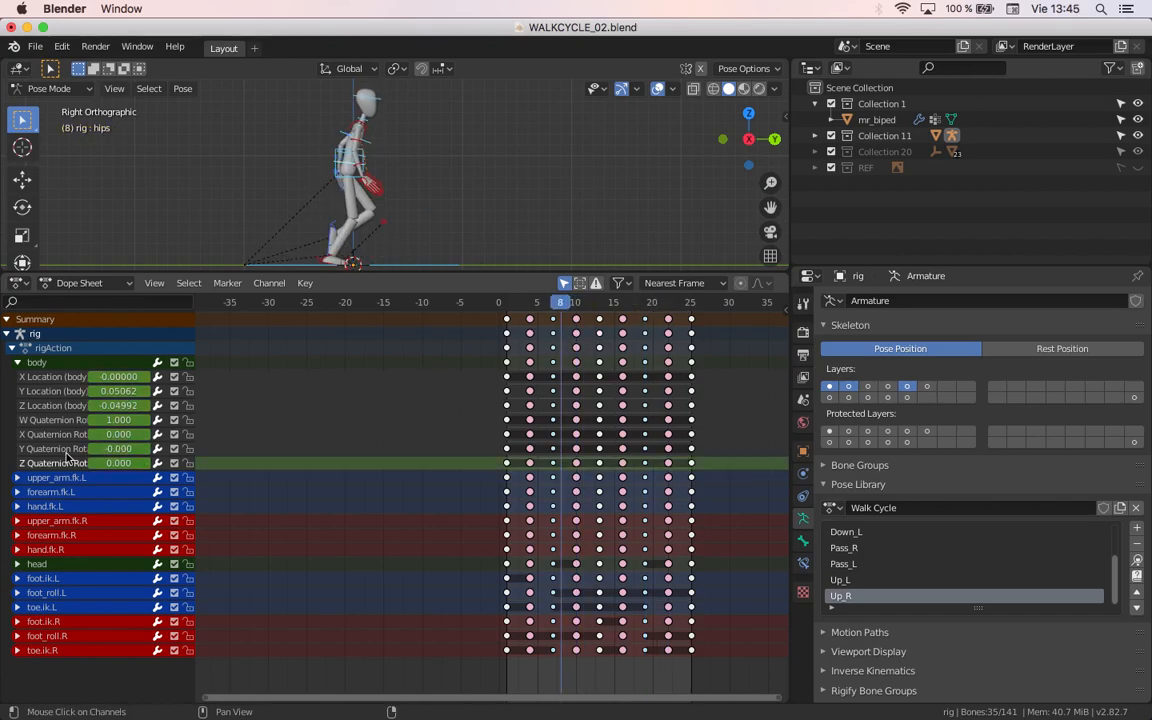
left_click(66, 449, "shift")
left_click(65, 435, "shift")
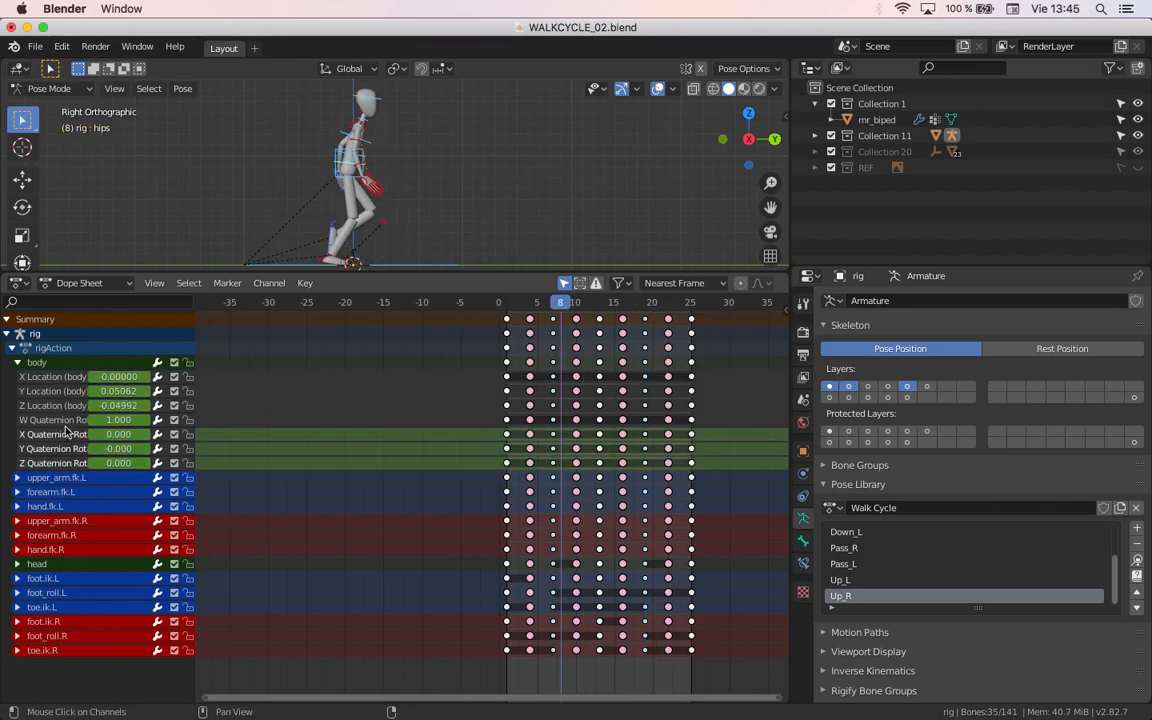
left_click(64, 425, "shift")
key("x")
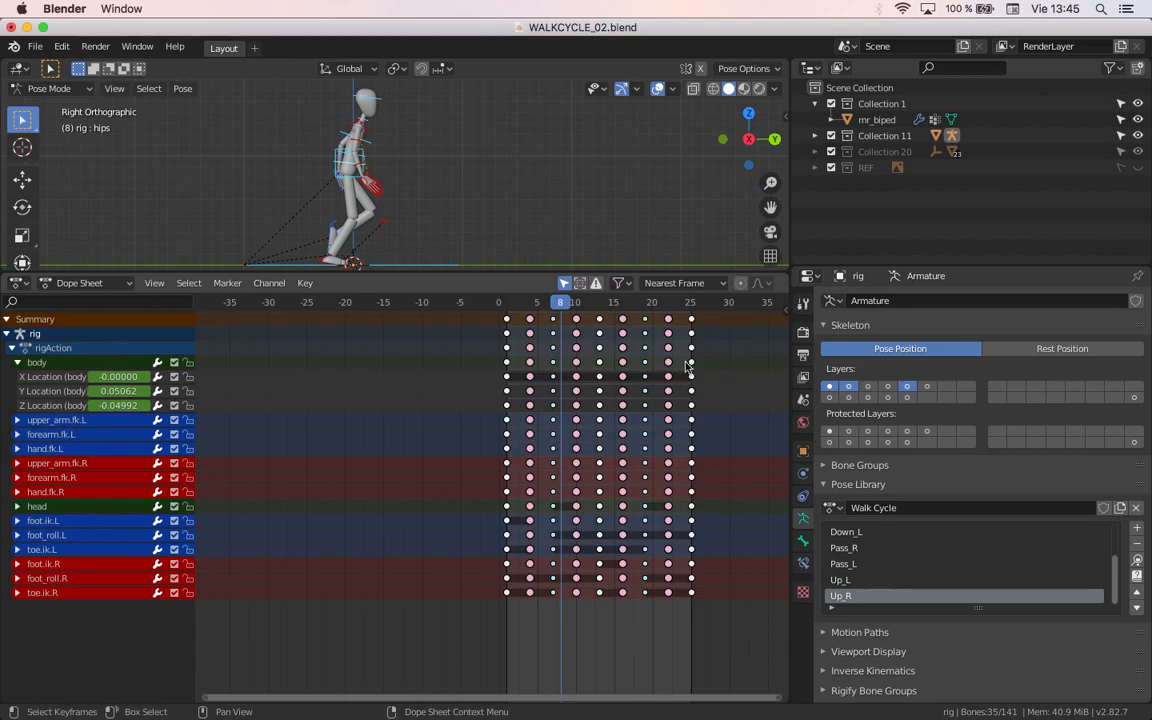
Step: Scrub to check the body's location values and delete its X Location channel
left_click_drag(538, 302, 628, 350)
left_click(68, 378)
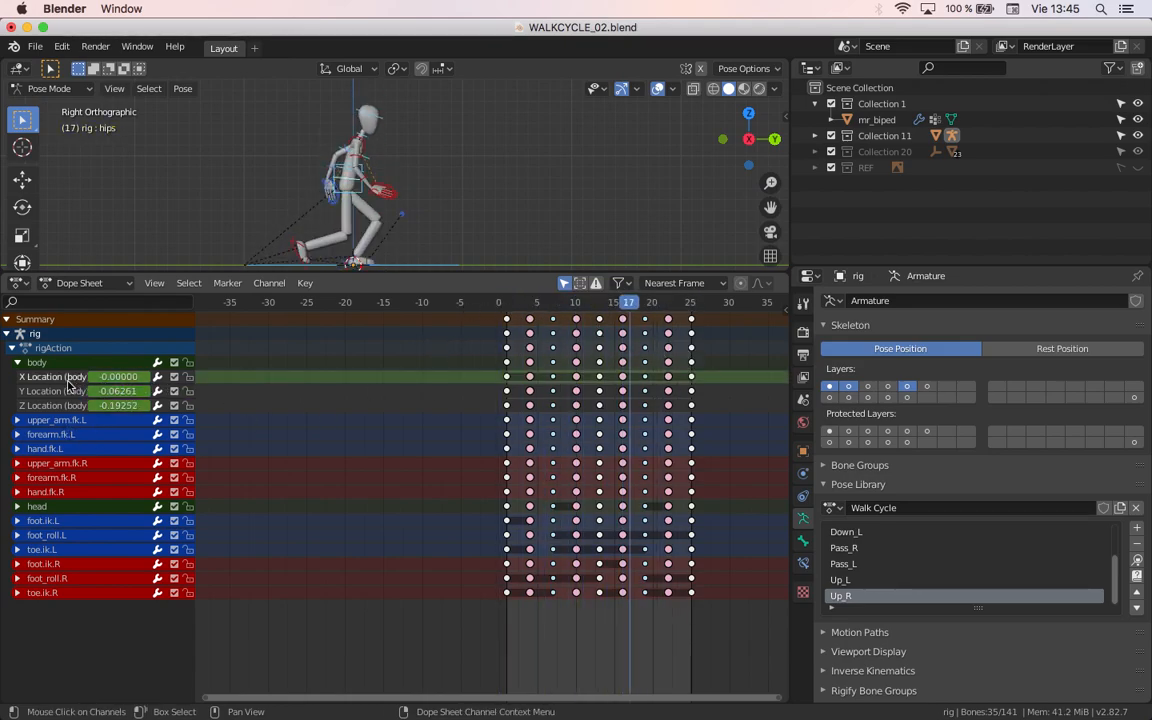
key("x")
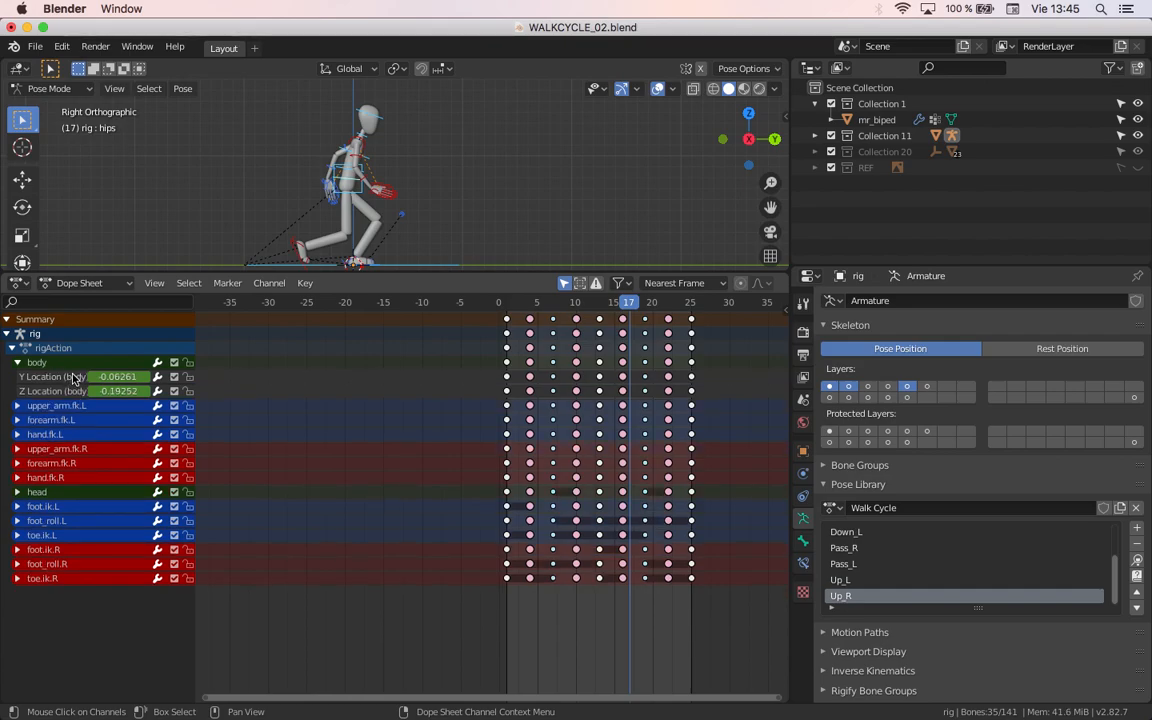
Step: Play the walk cycle in the front and right orthographic views to check the motion after the channel cleanup
middle_click_drag(432, 224, 380, 245)
key("KP_3")
scroll(360, 262, "up", 3)
key("KP_1")
key("space")
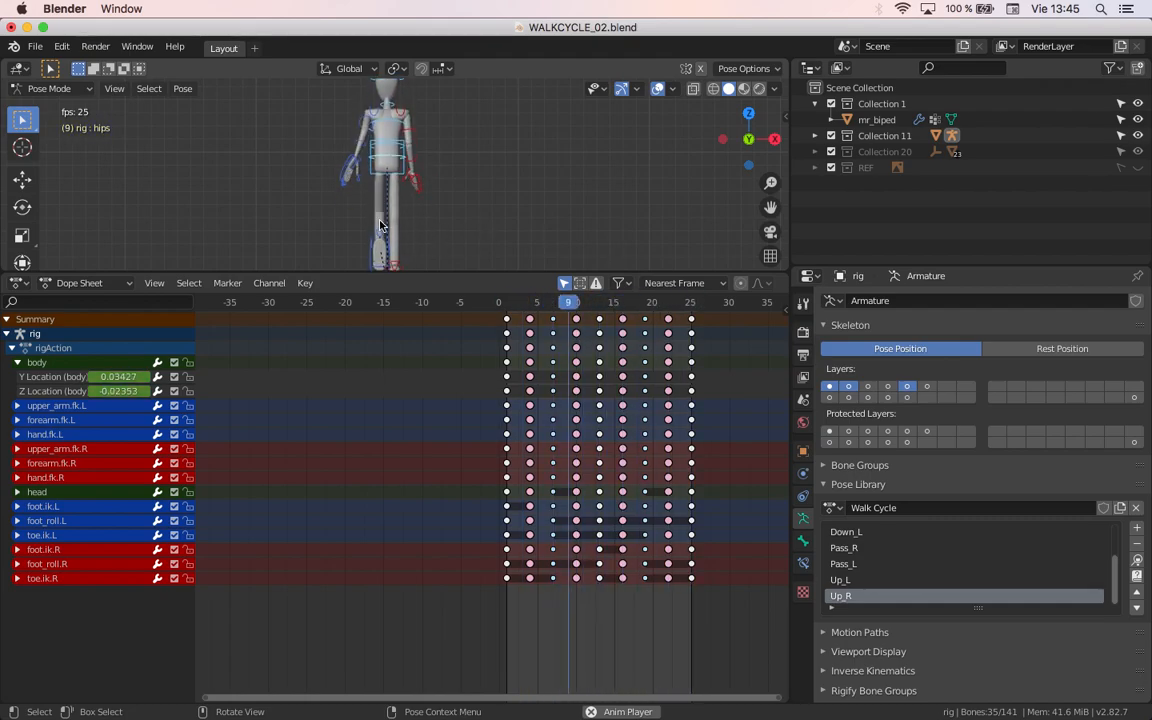
key("KP_3")
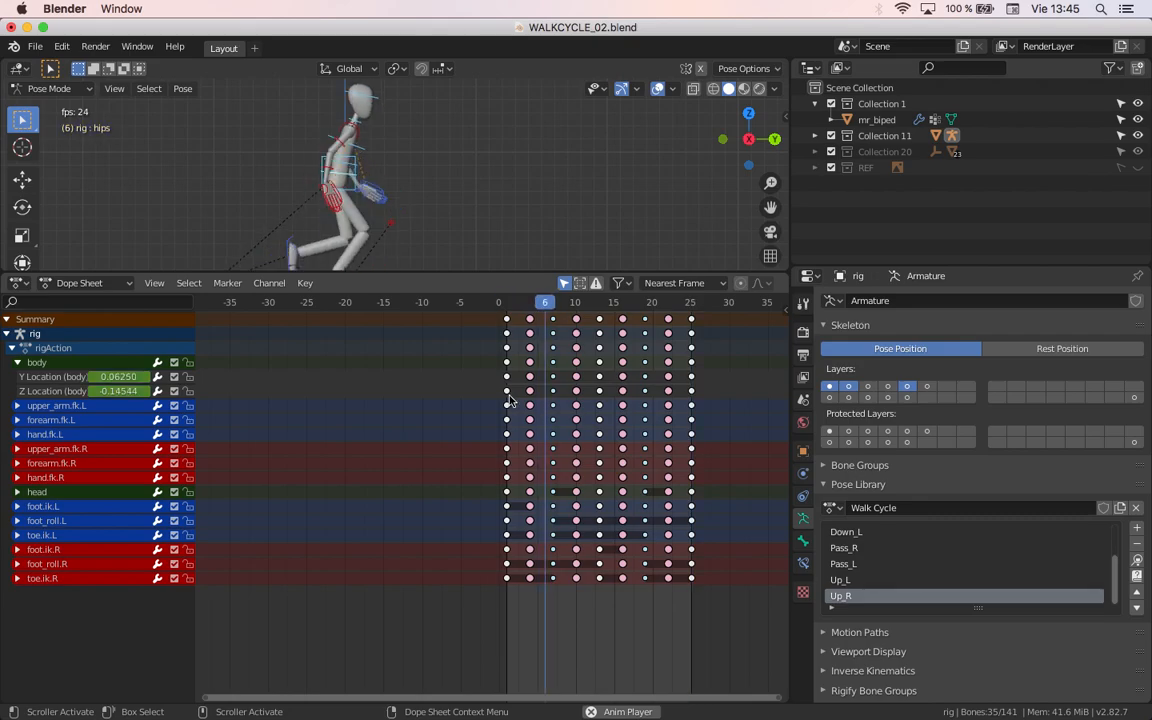
key("space")
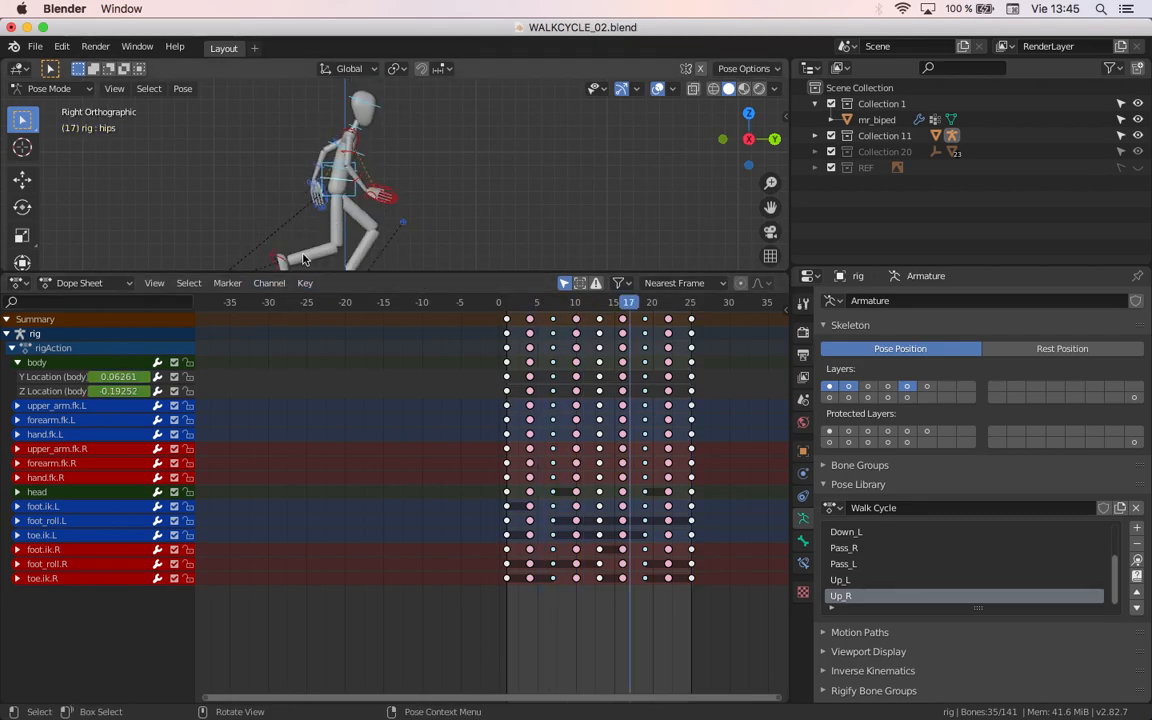
Step: Review the walk cycle playback in a maximized right orthographic viewport, stop it, and restore the previous layout
middle_click_drag(229, 442, 294, 457)
middle_click_drag(424, 203, 418, 211)
scroll(418, 211, "down", 3)
key("KP_3")
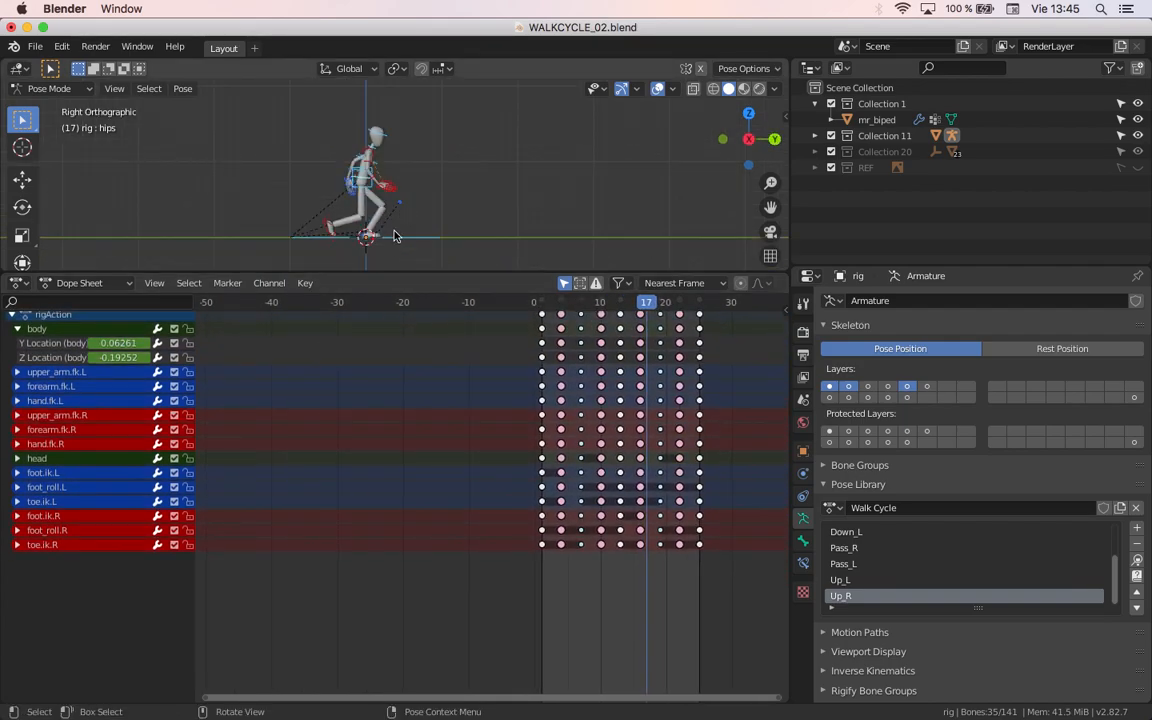
scroll(396, 217, "up", 4)
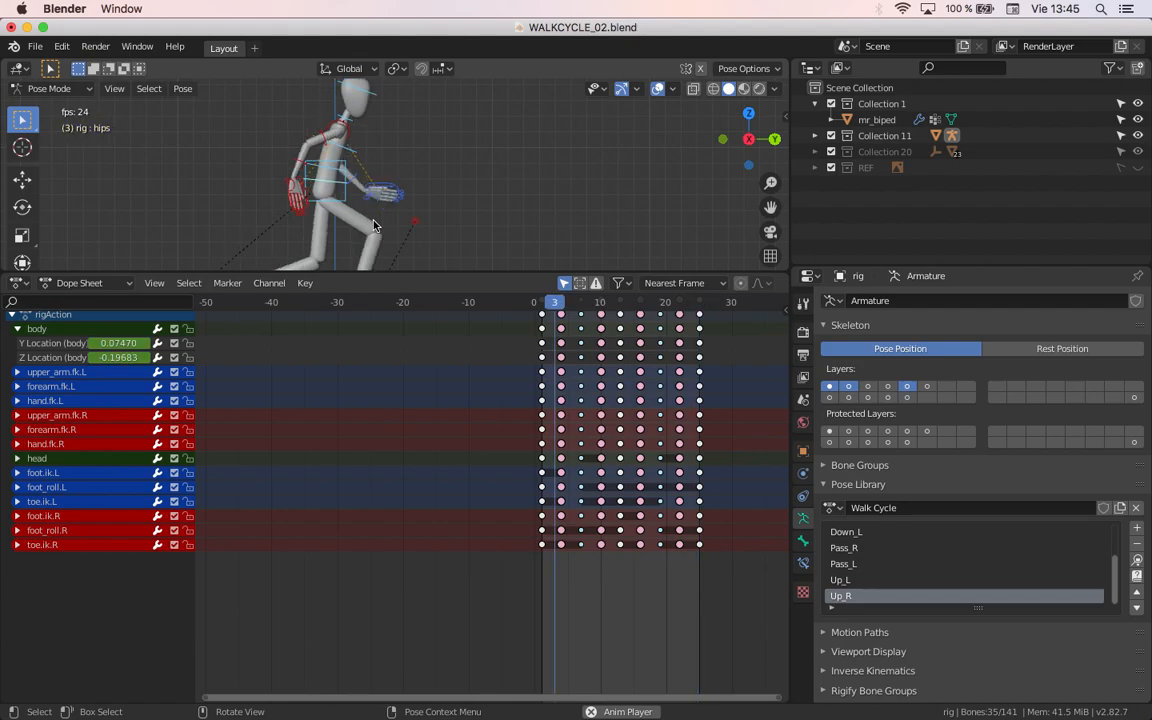
key("ctrl+space")
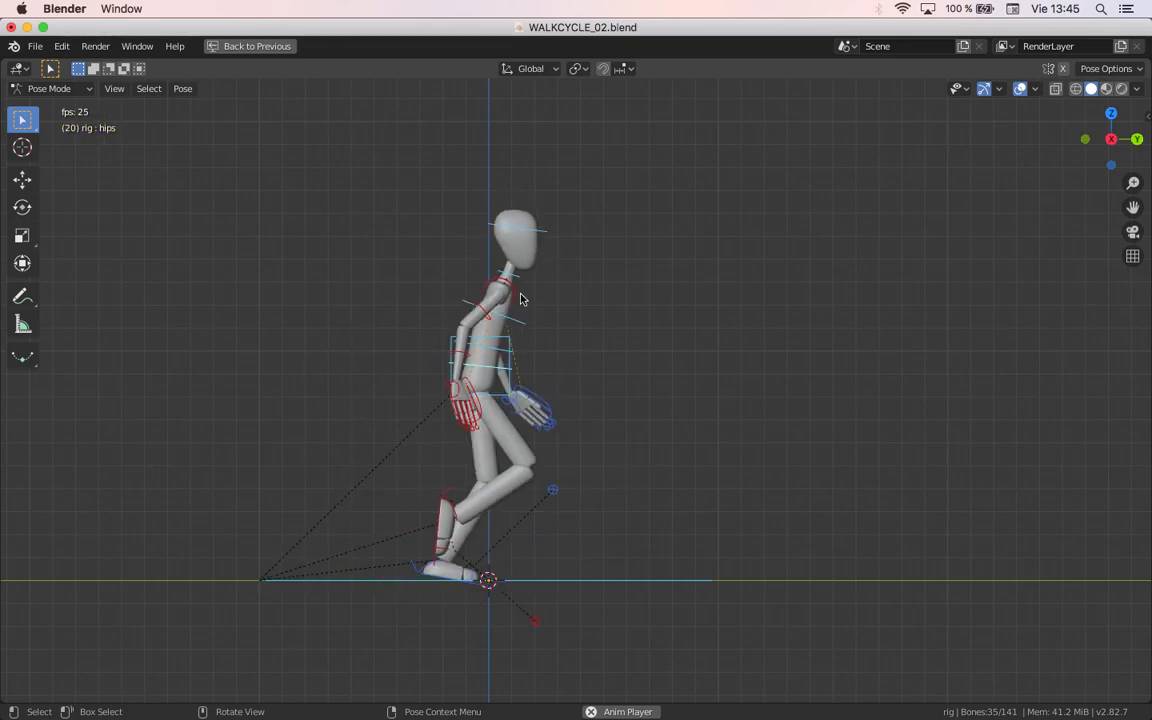
key("space")
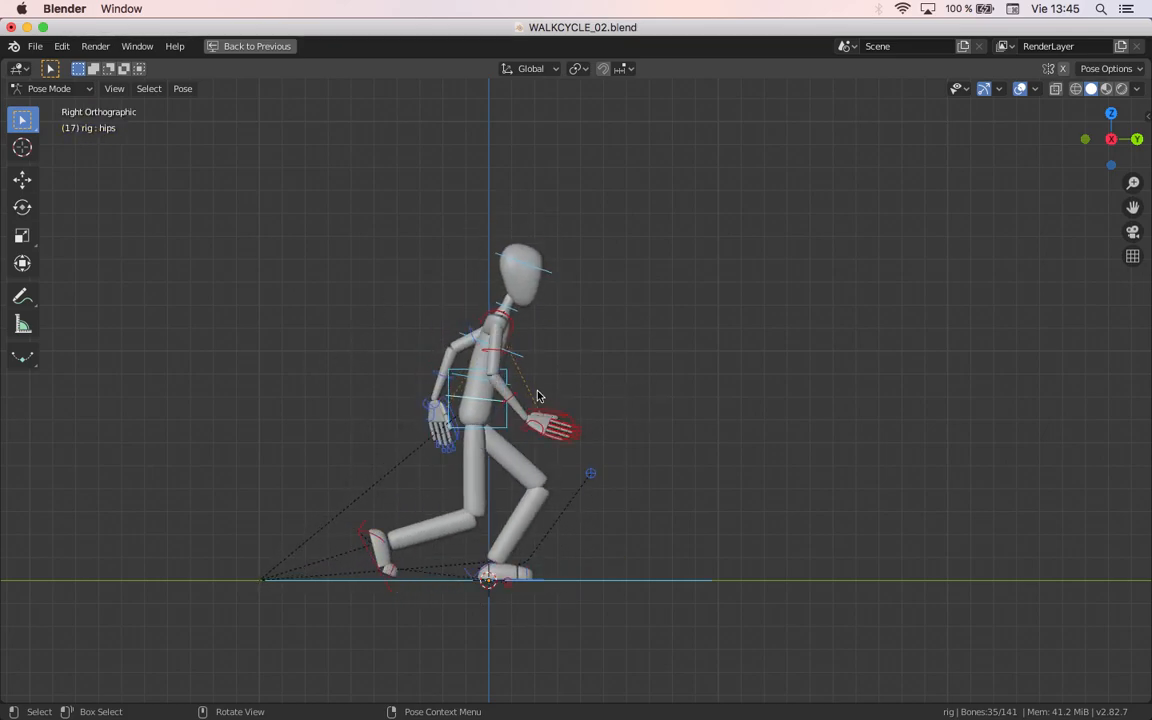
key("ctrl+space")
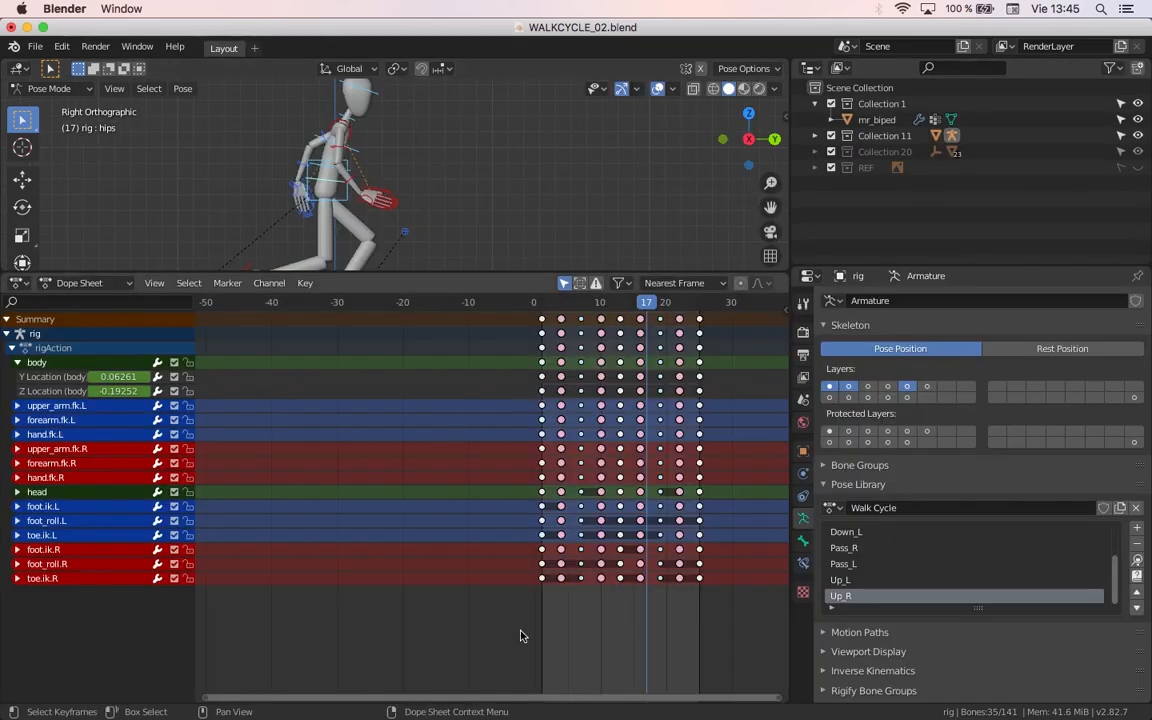
Step: Expand the channels of every bone from upper_arm.fk.L to toe.ik.R and frame the toe.ik.R keyframes across the walk cycle
left_click_drag(21, 580, 18, 405)
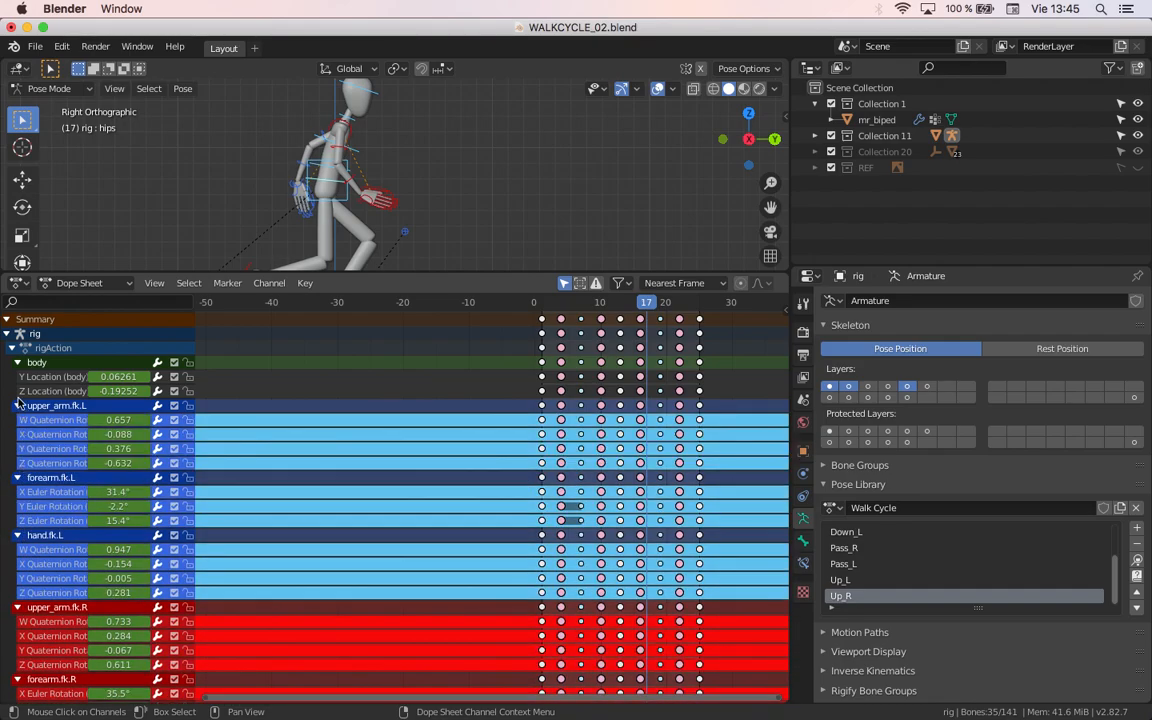
scroll(22, 371, "down", 15)
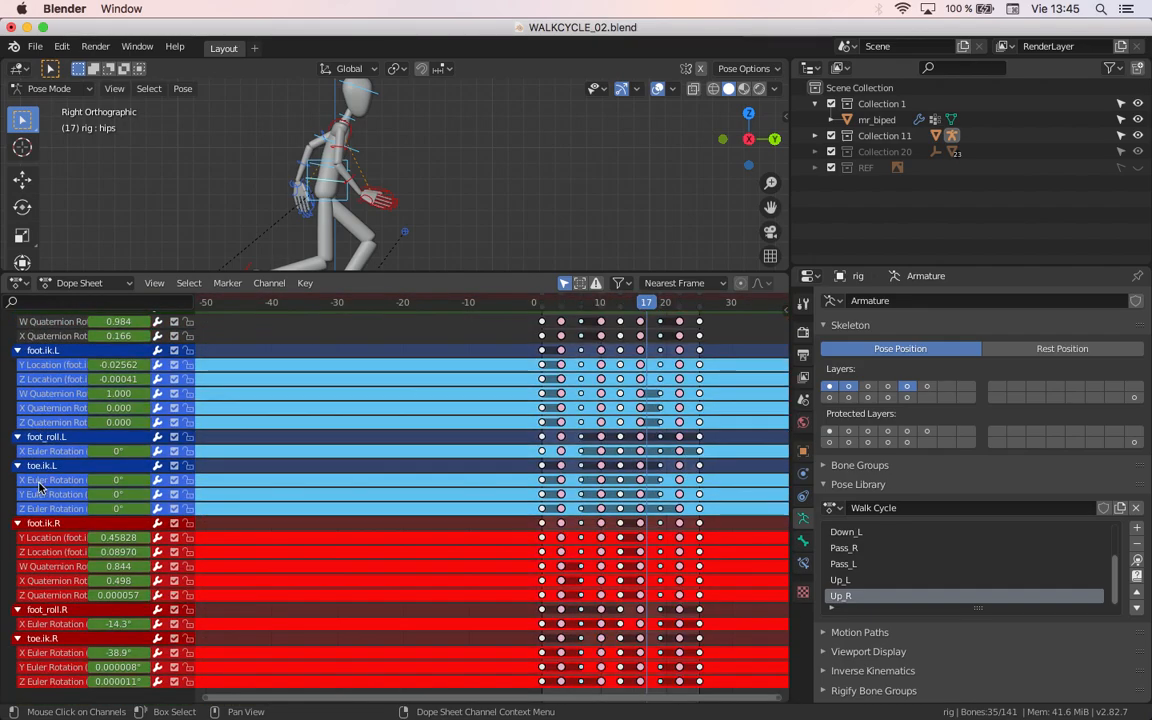
left_click(411, 622)
middle_click_drag(501, 631, 490, 468)
scroll(495, 501, "down", 1)
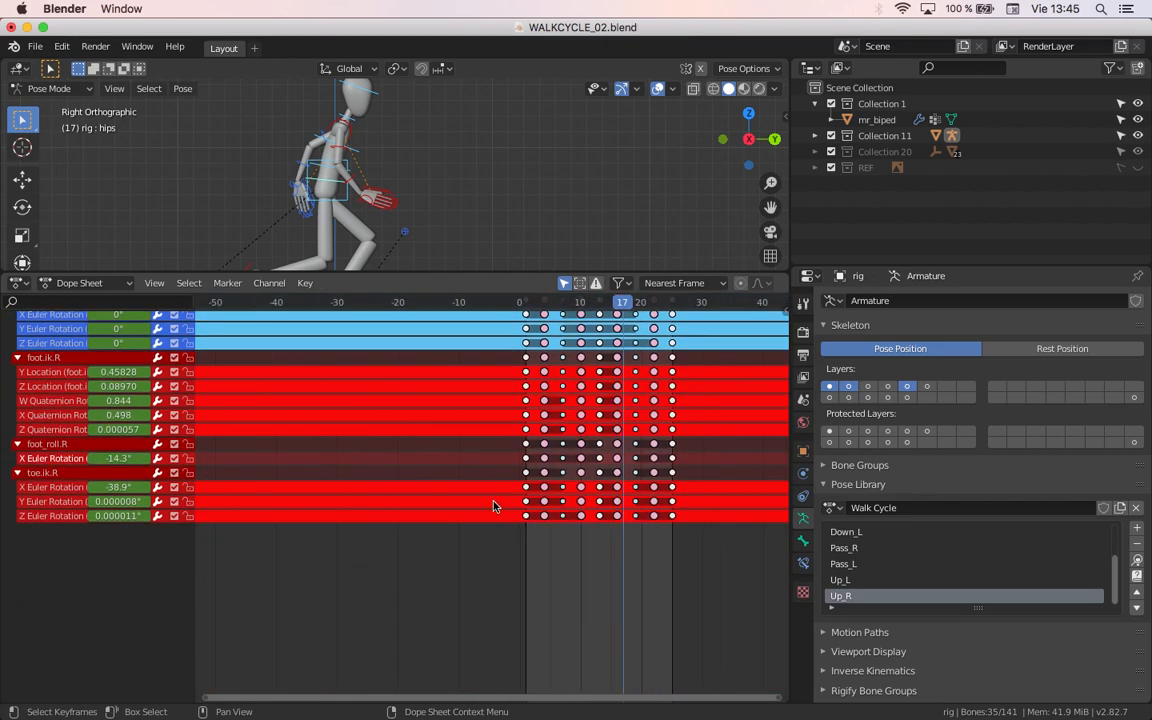
scroll(496, 535, "up", 4)
scroll(496, 545, "up", 3)
middle_click_drag(482, 546, 360, 573)
scroll(390, 575, "up", 8)
middle_click_drag(496, 564, 280, 557)
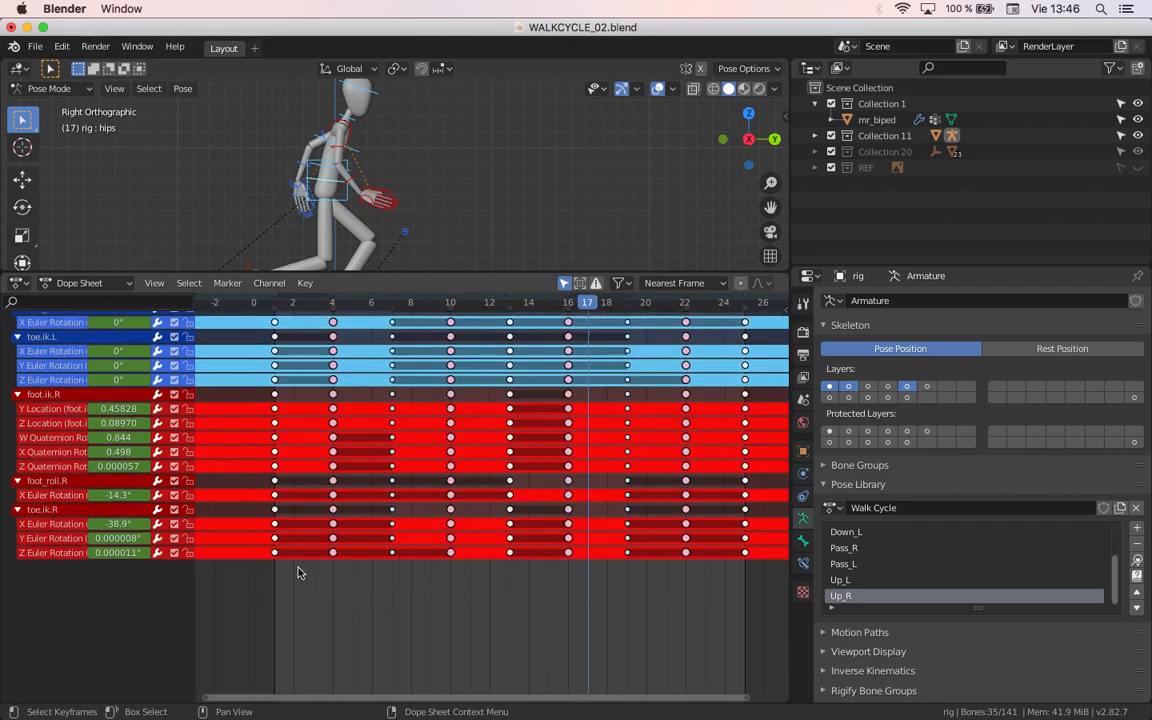
Step: Examine which toe.ik.R rotation keyframes between frames 1 and 10 hold the same value, selecting them in turn
left_click(275, 552)
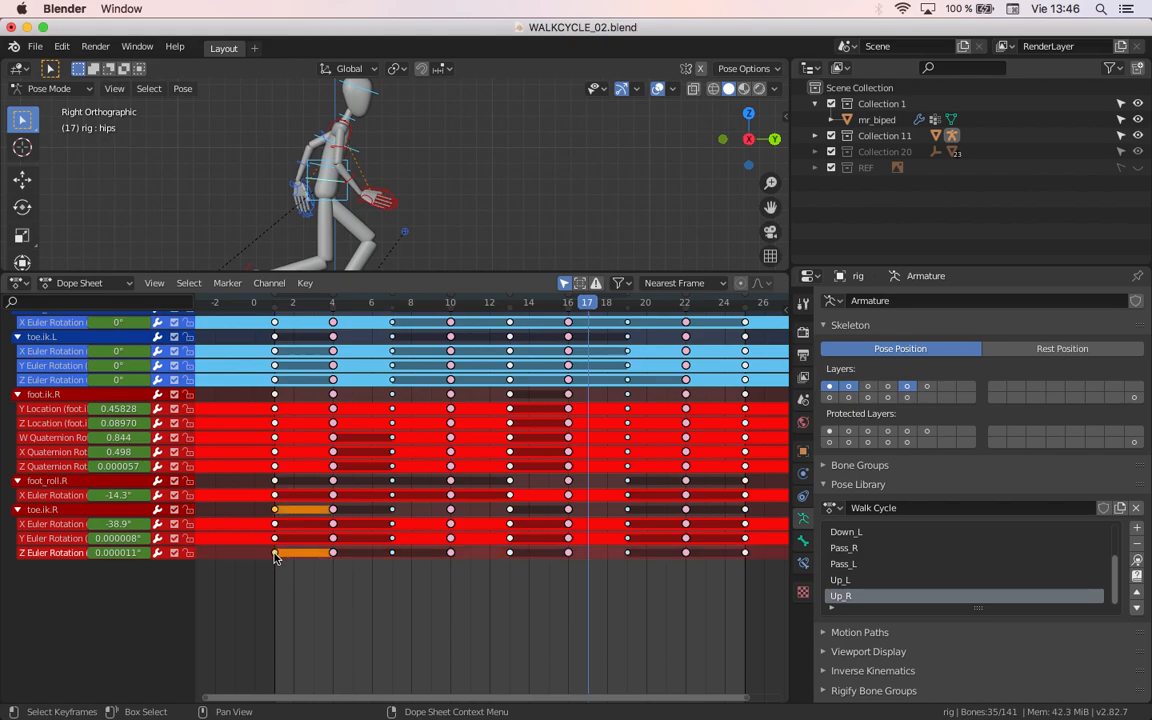
left_click(334, 554)
left_click(393, 554)
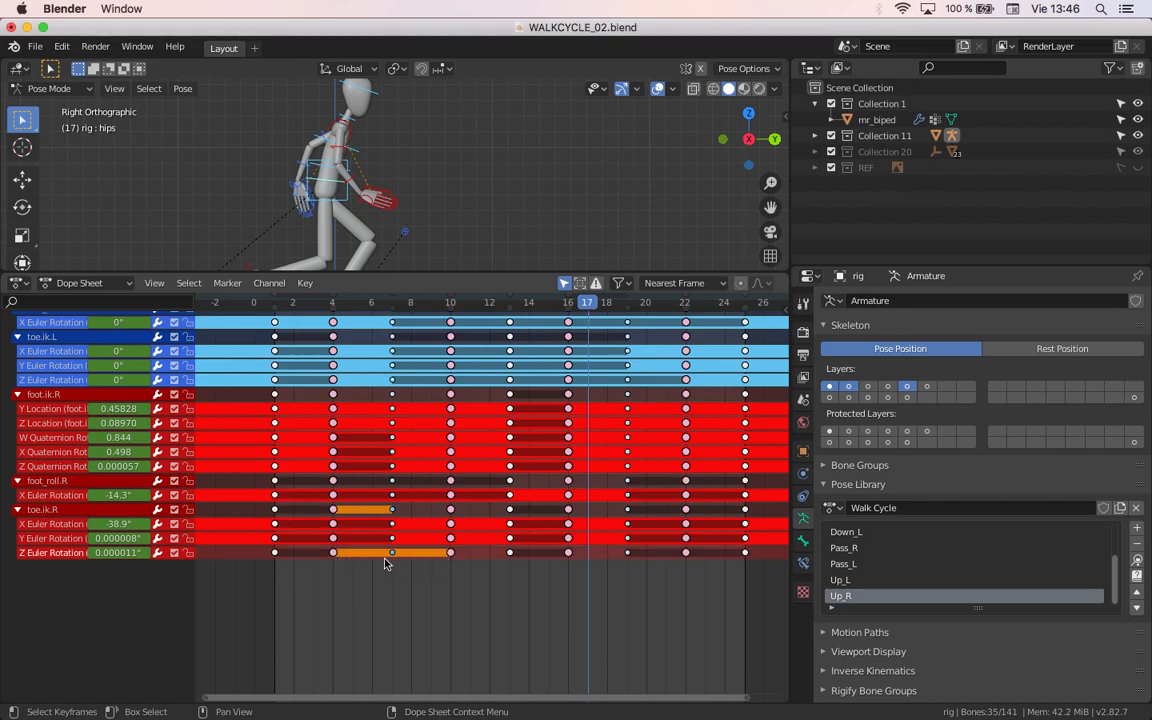
left_click(274, 552)
left_click_drag(470, 600, 306, 560)
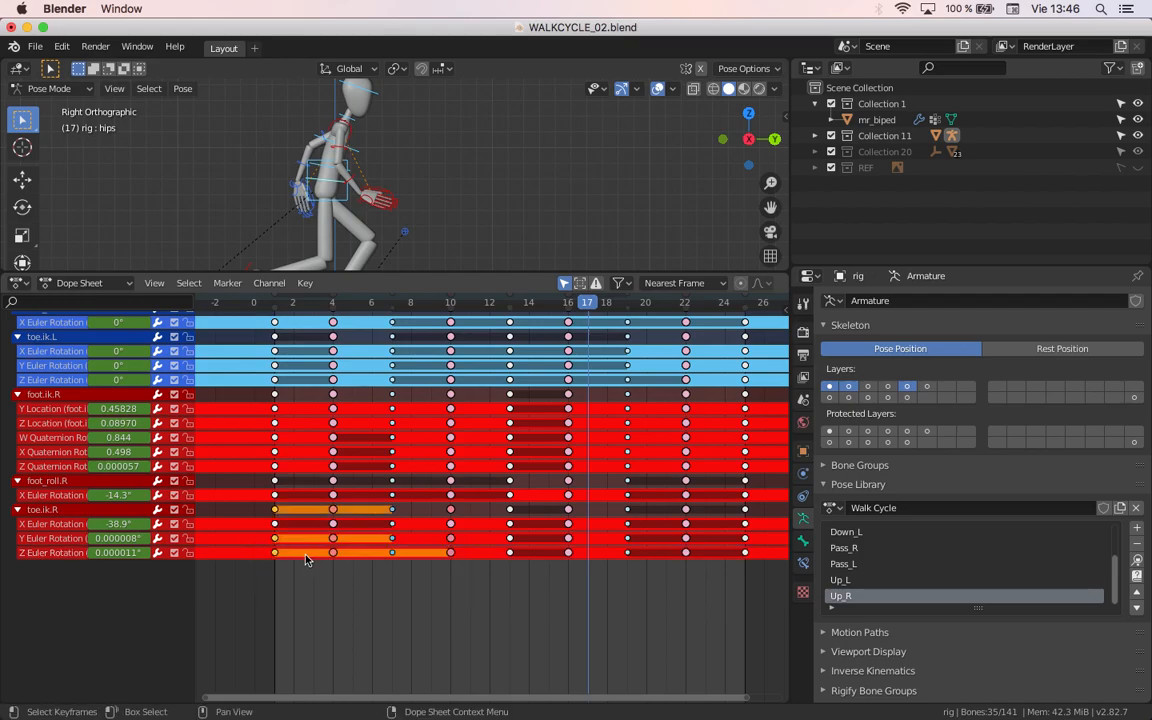
left_click(247, 585)
Step: Scrub from frame 1 to frame 24 to check how the toe.ik.R rotation values change
left_click_drag(271, 306, 446, 321)
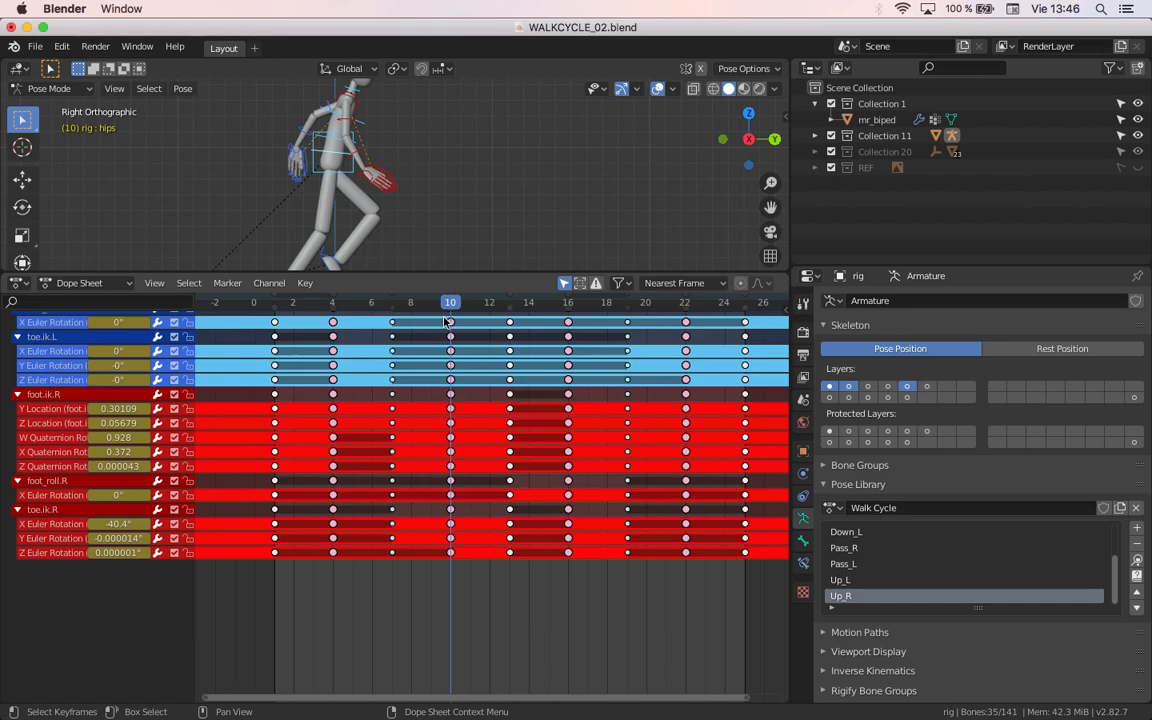
left_click_drag(446, 321, 725, 352)
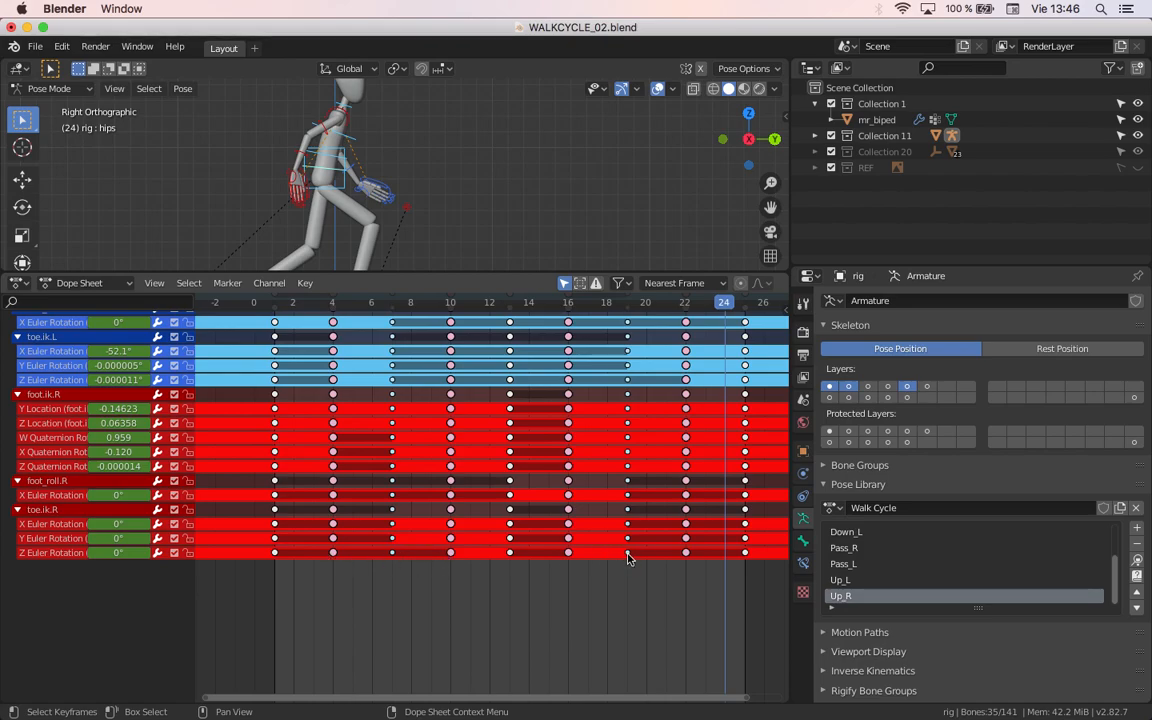
left_click_drag(404, 594, 302, 542)
left_click(364, 595)
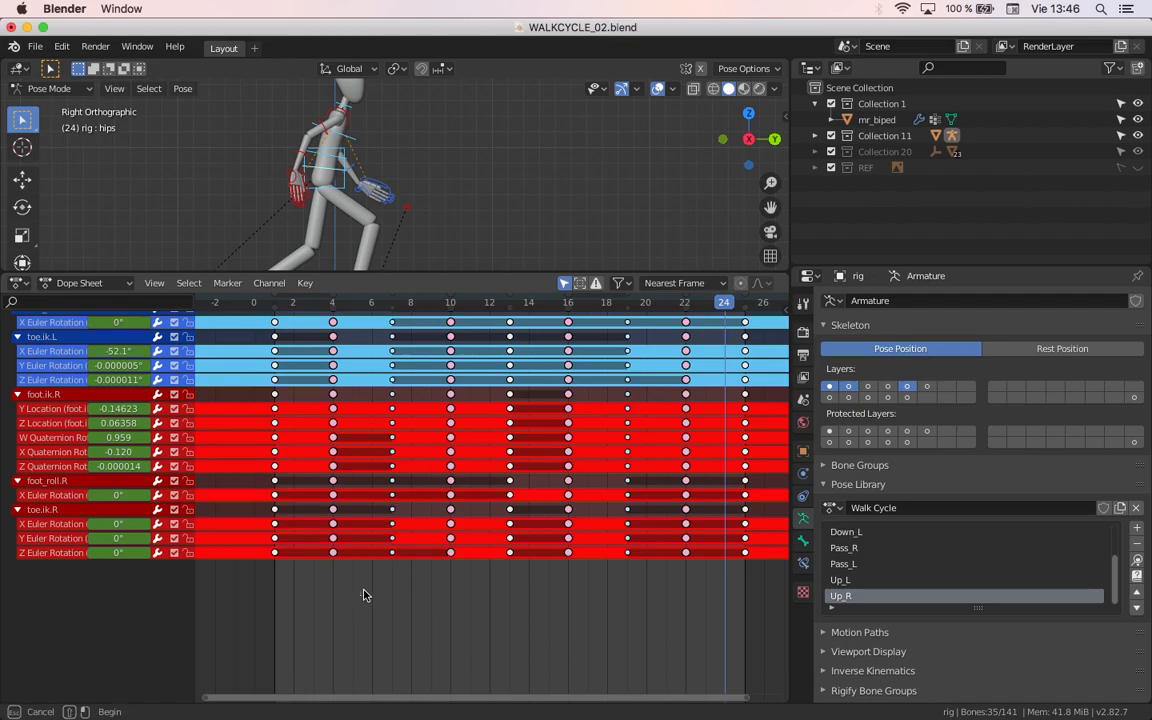
Step: Delete the toe.ik.R Z Euler Rotation keyframes at frames 4 and 7
left_click(333, 554)
left_click(393, 555, "shift")
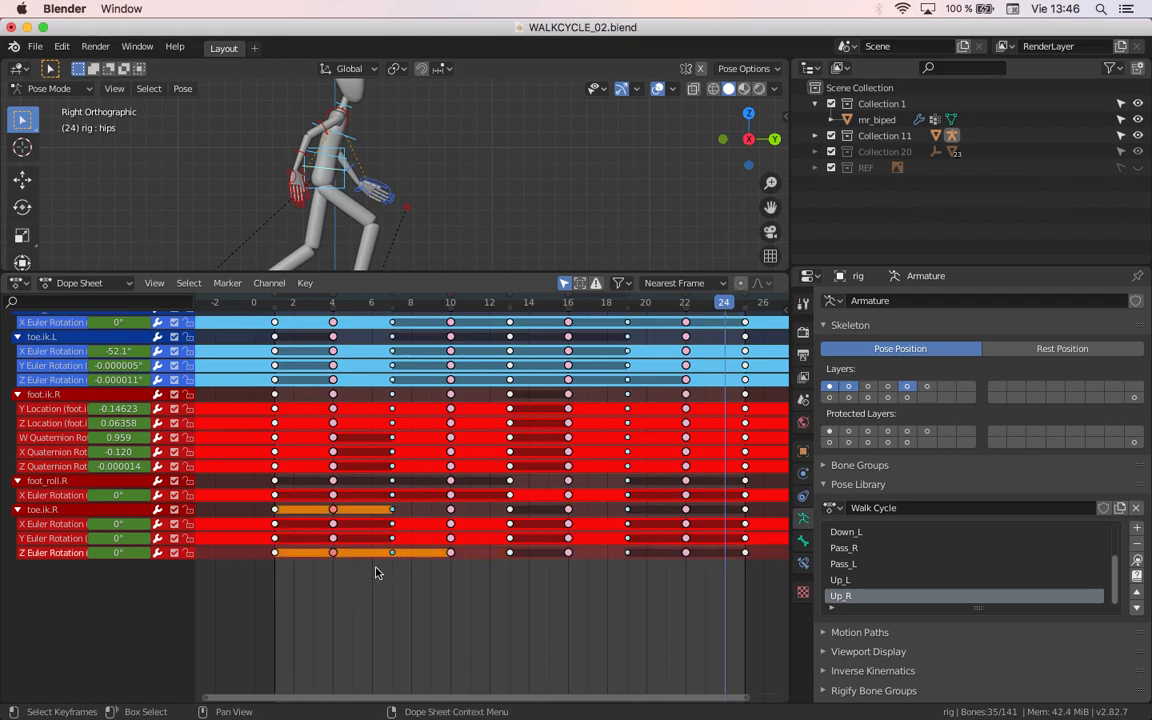
key("x")
left_click(362, 528)
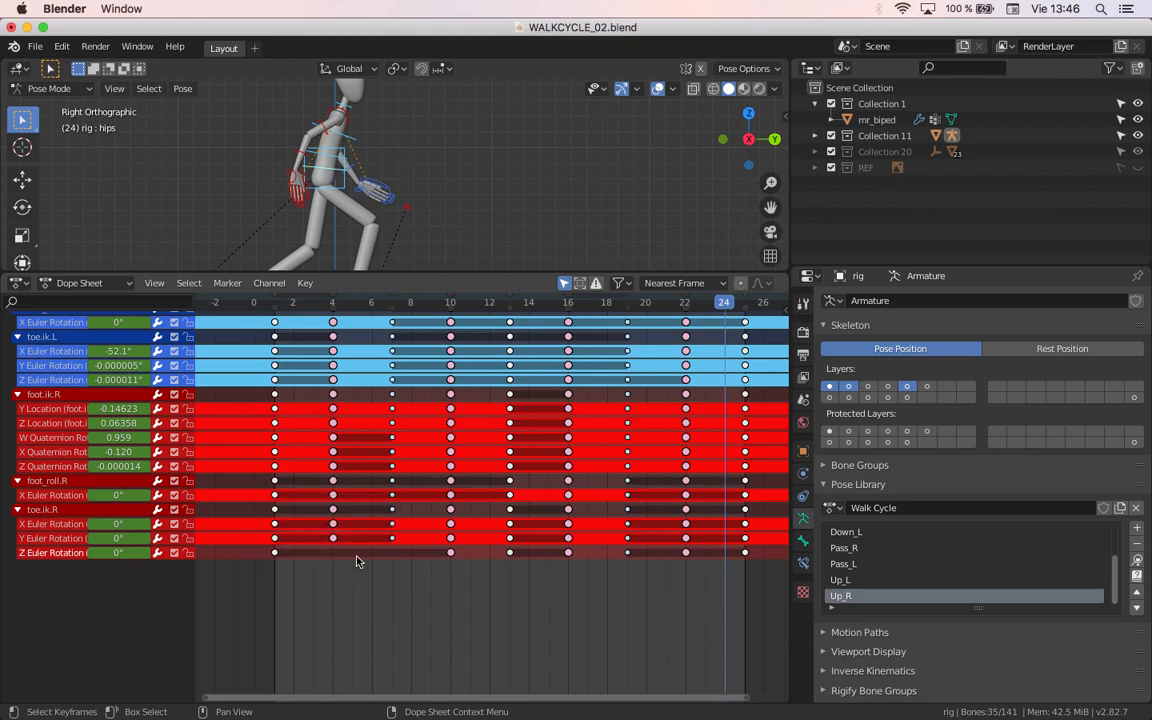
Step: Delete the toe.ik.R X and Y Euler Rotation keyframes at frame 4
left_click(450, 553, "shift")
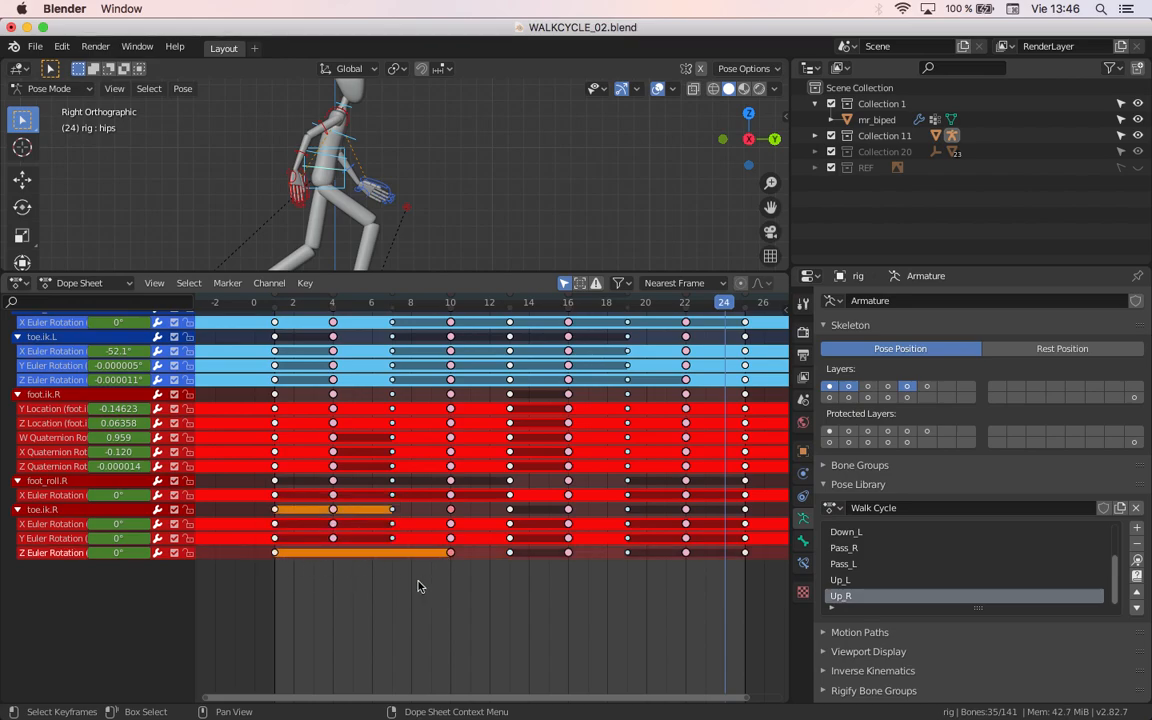
left_click(334, 537)
left_click(335, 526, "shift")
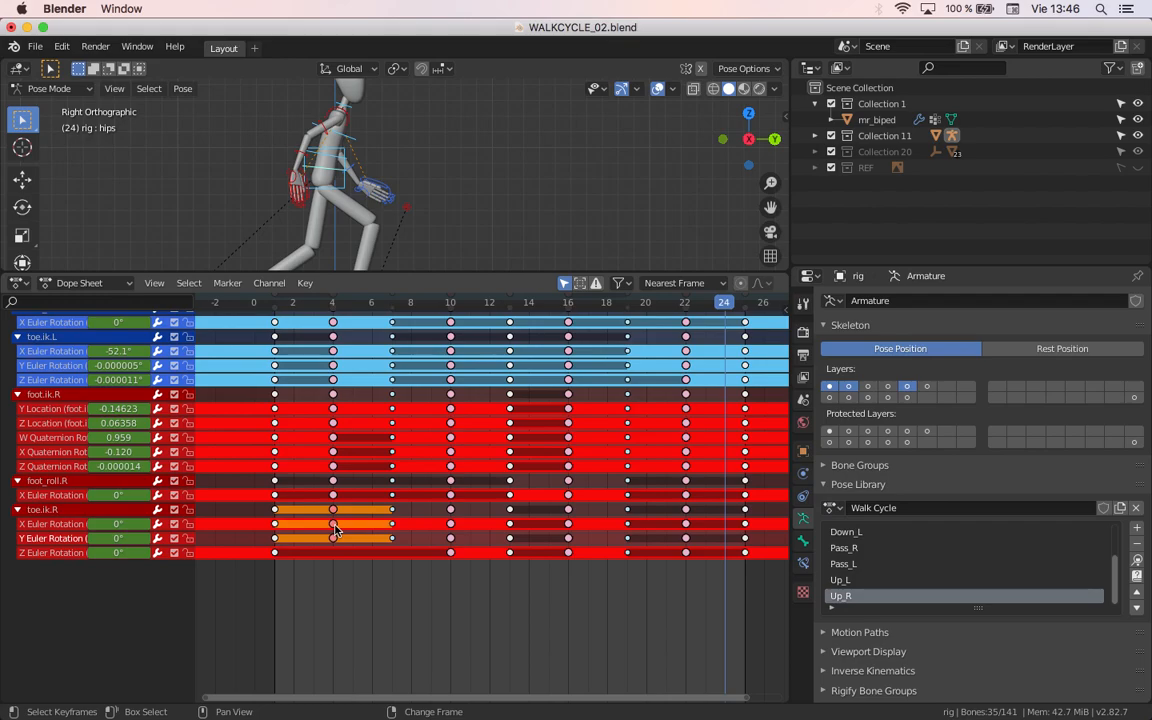
key("x")
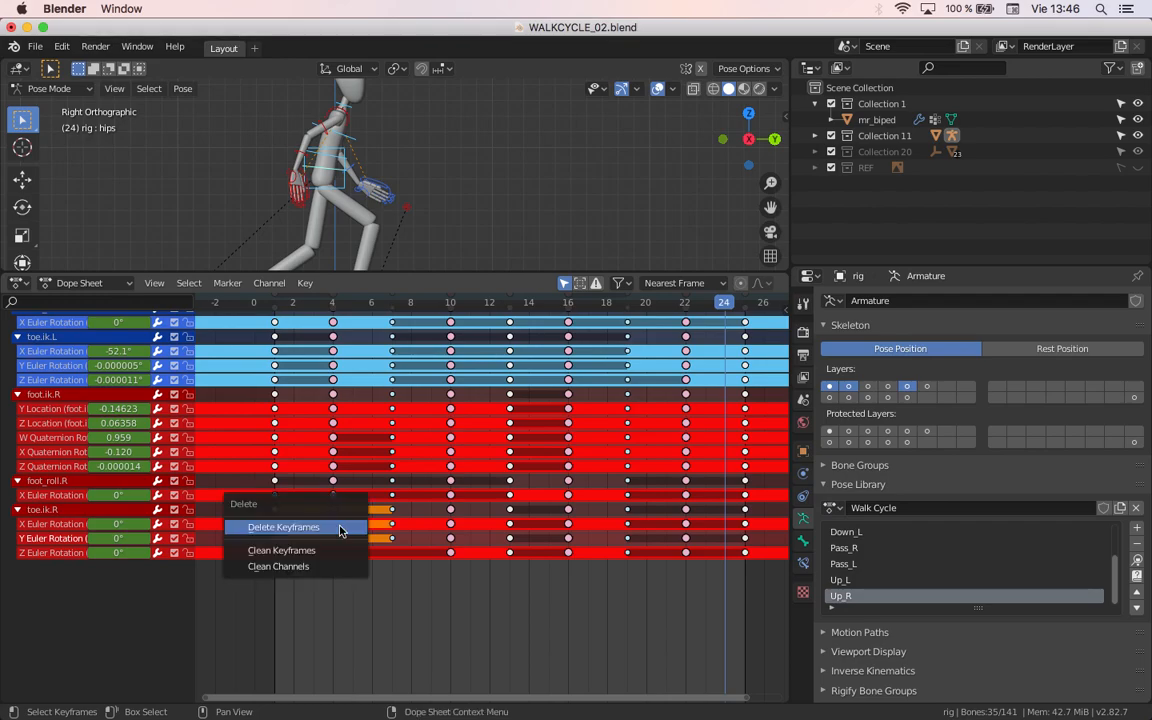
left_click(340, 528)
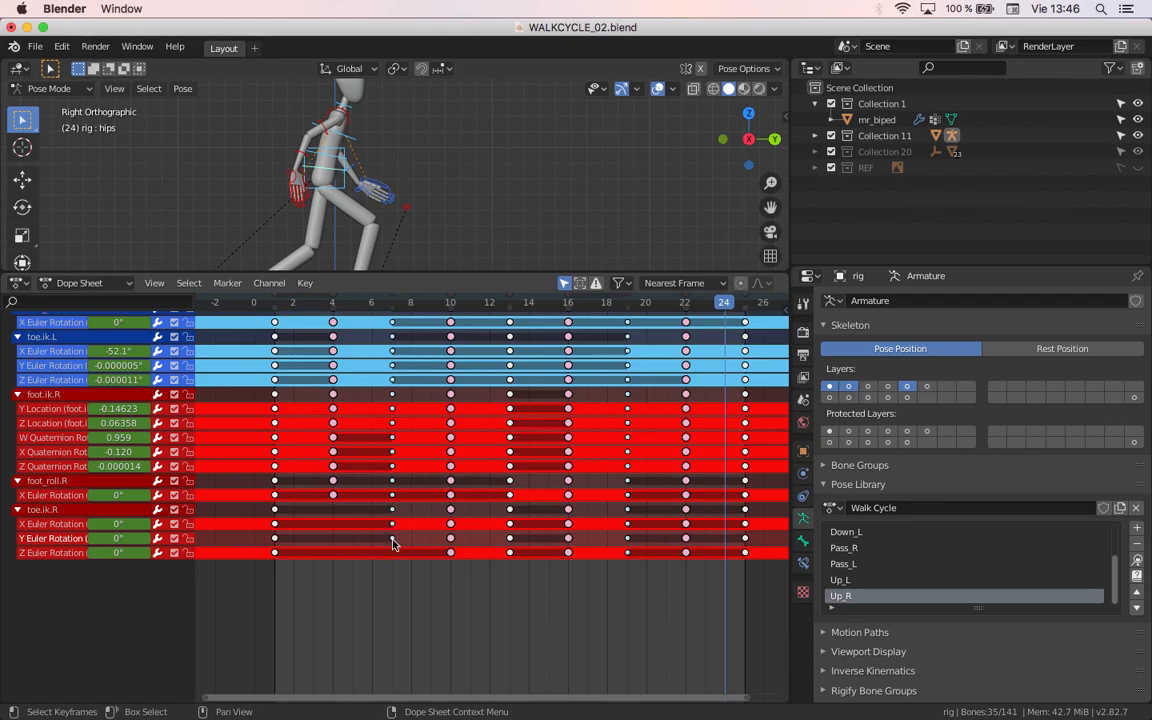
Step: Delete the foot_roll.R and toe.ik.R keyframes at frame 22
left_click_drag(701, 588, 685, 481)
key("x")
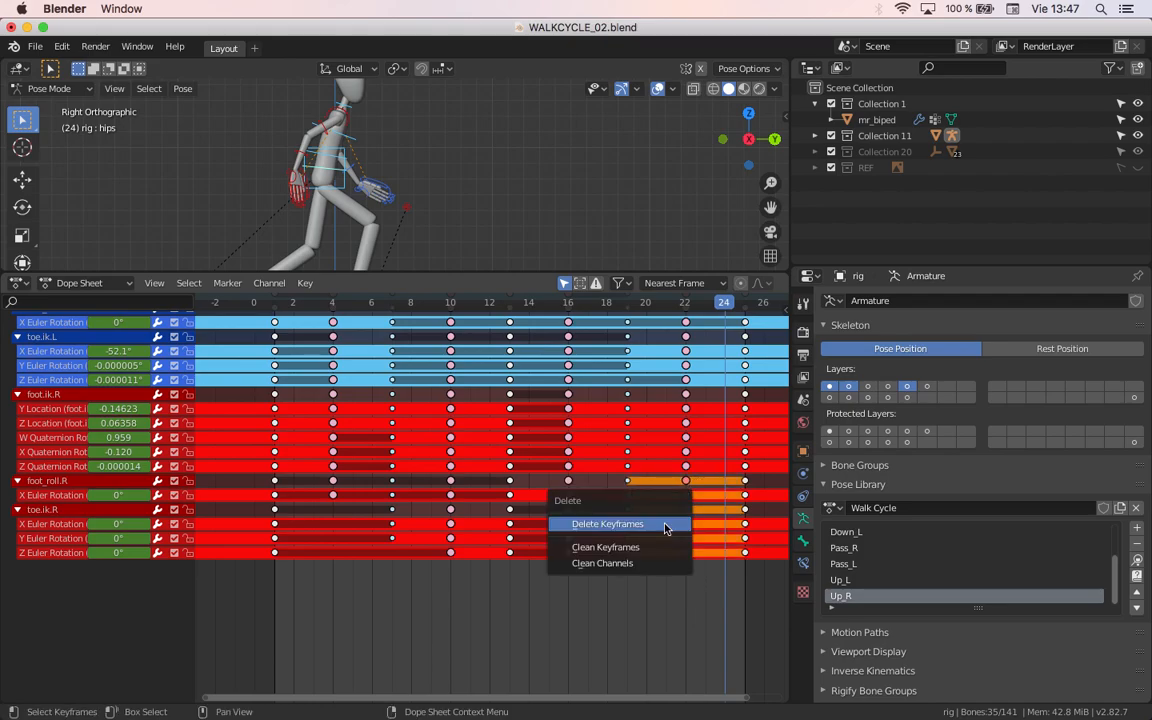
left_click(665, 526)
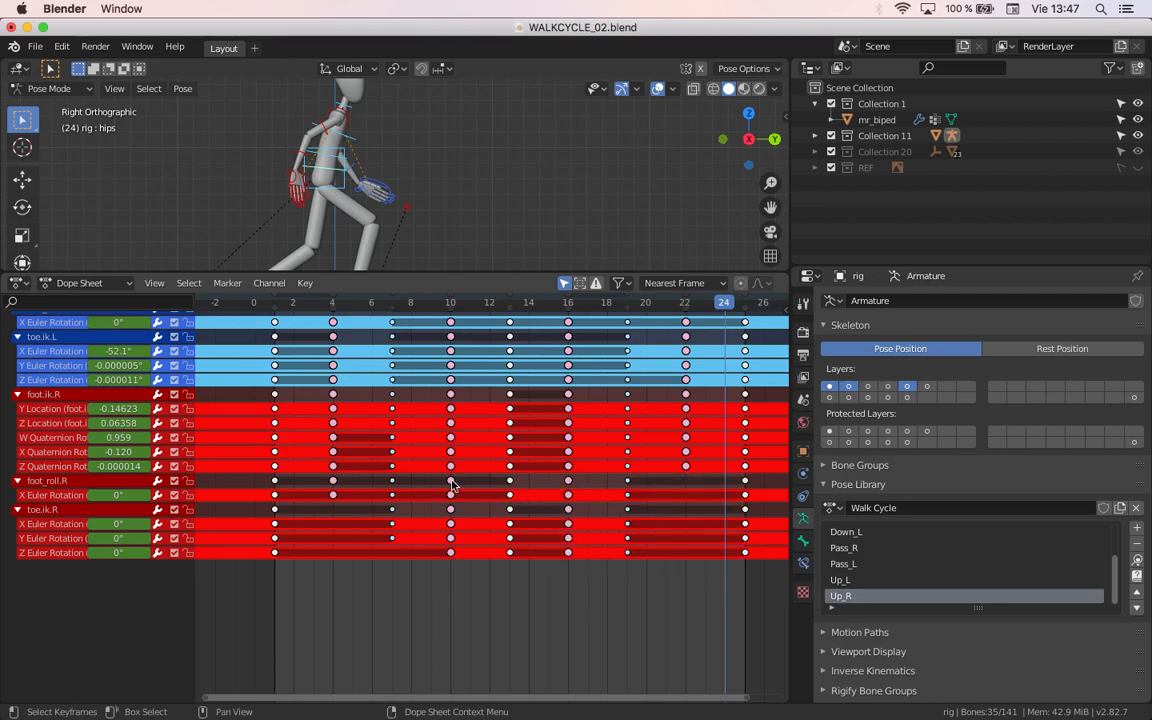
Step: Delete the foot_roll.R keyframes at frames 4, 7 and 10
left_click(410, 487)
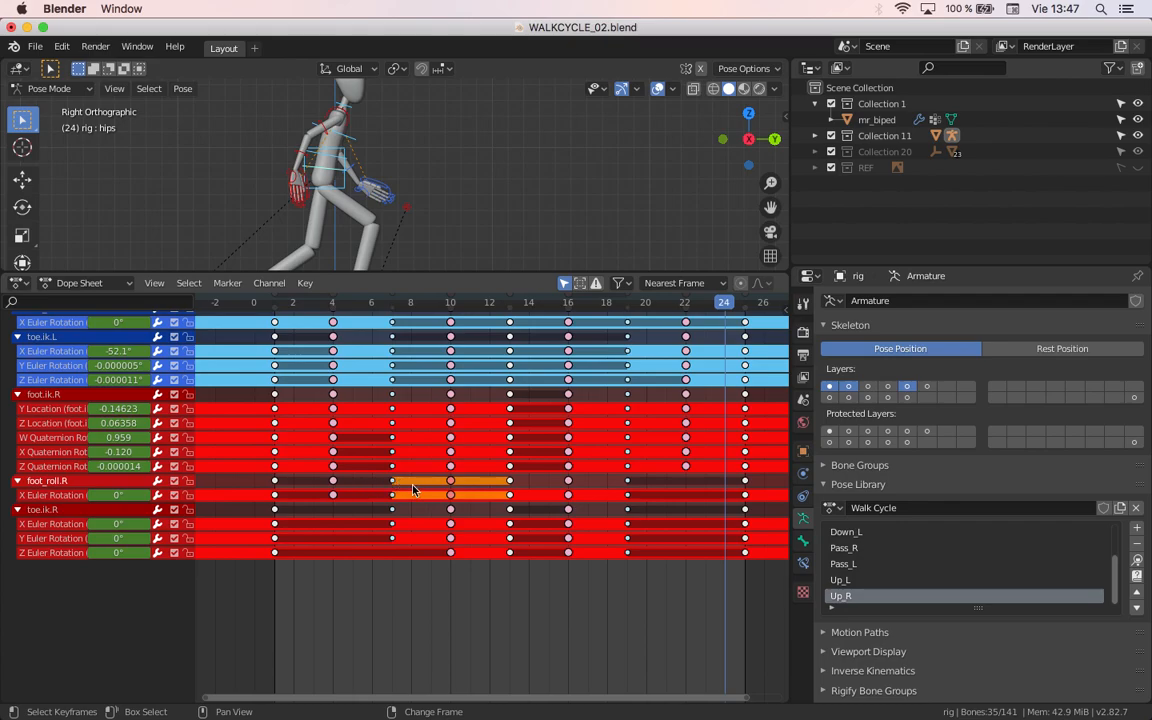
left_click(391, 481, "shift")
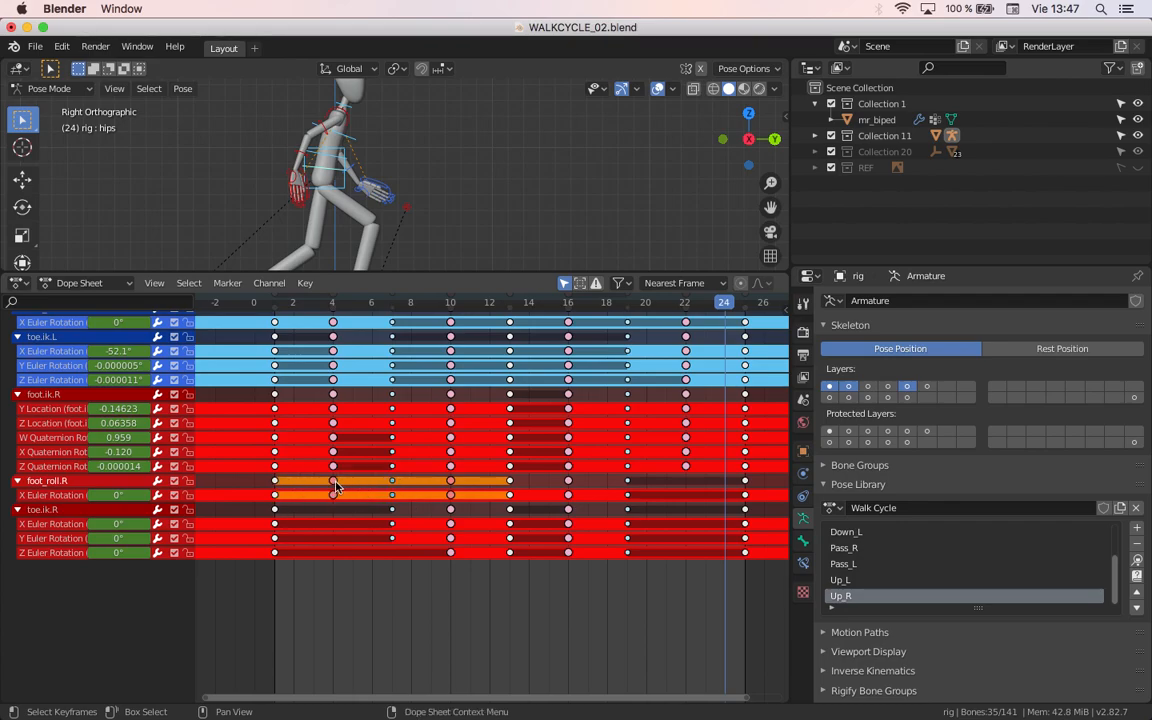
key("x")
left_click(336, 485)
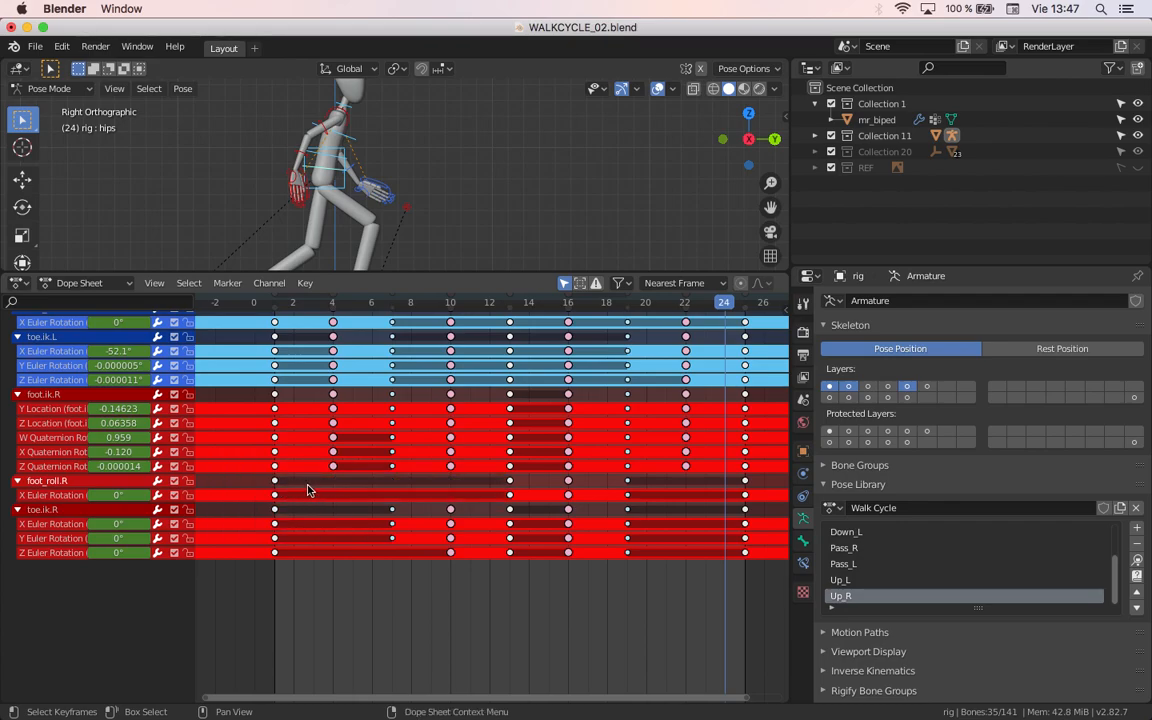
Step: Compare the remaining keyframes with their curves in the Graph Editor, selecting one curve key, and return to the Dope Sheet
middle_click_drag(380, 491, 357, 470)
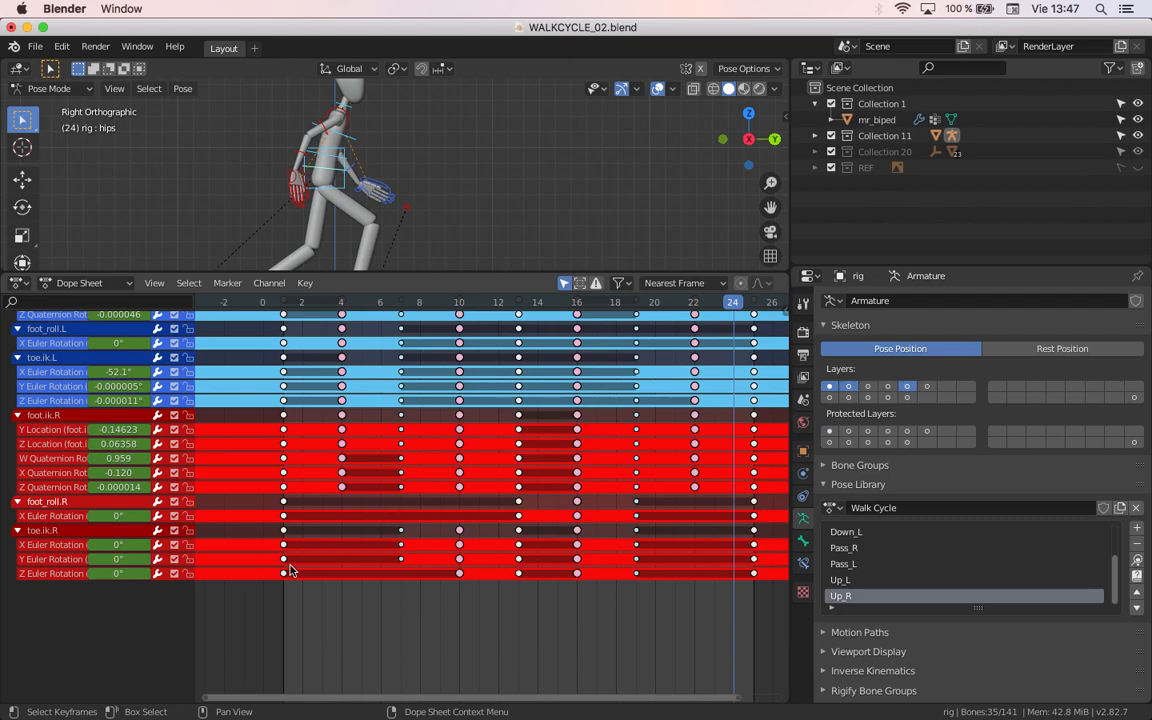
middle_click_drag(408, 473, 410, 560)
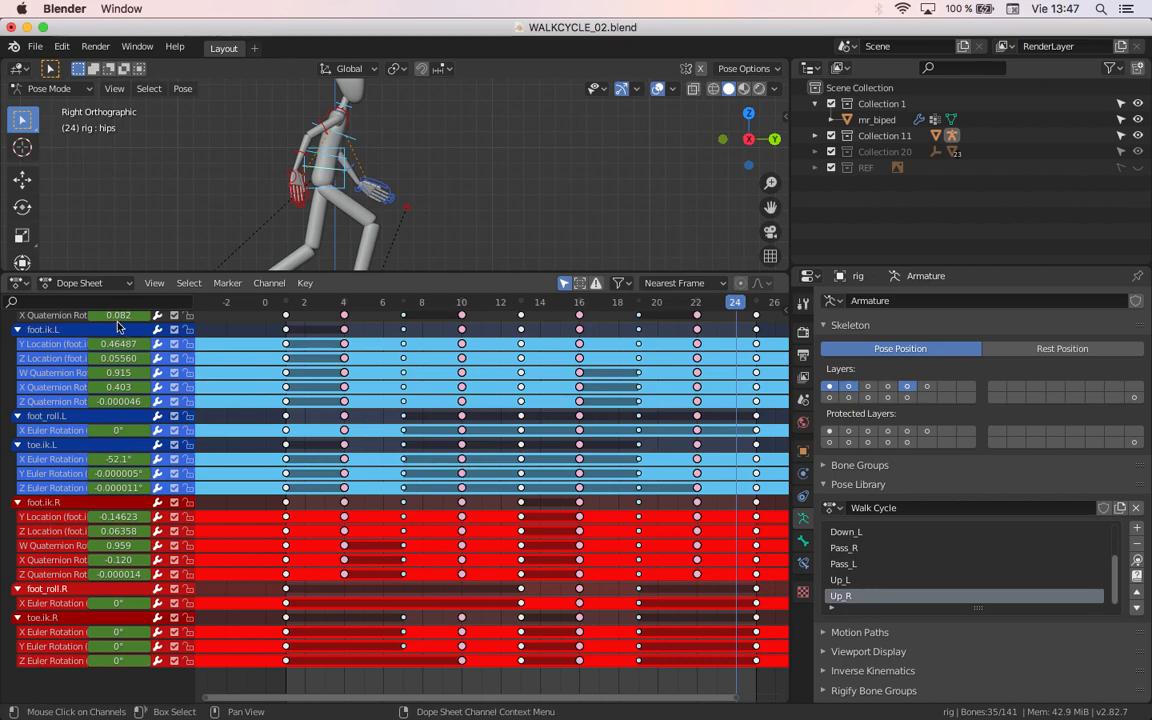
left_click(19, 283)
left_click(222, 377)
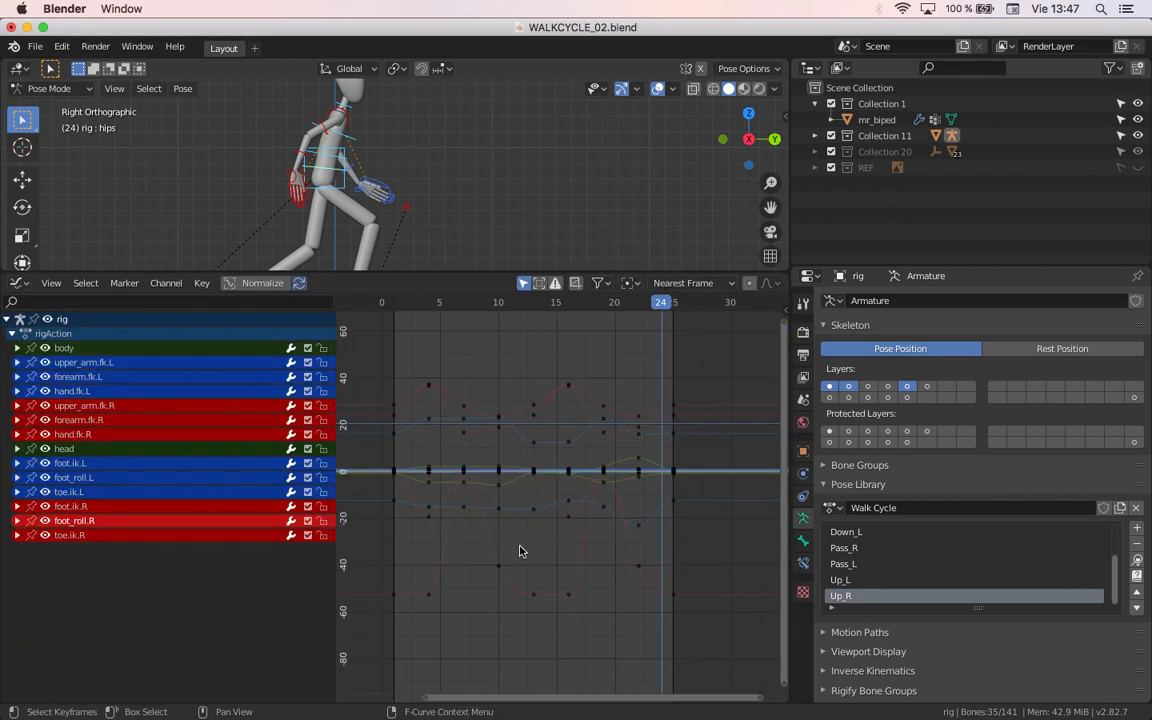
left_click(19, 283)
left_click(212, 342)
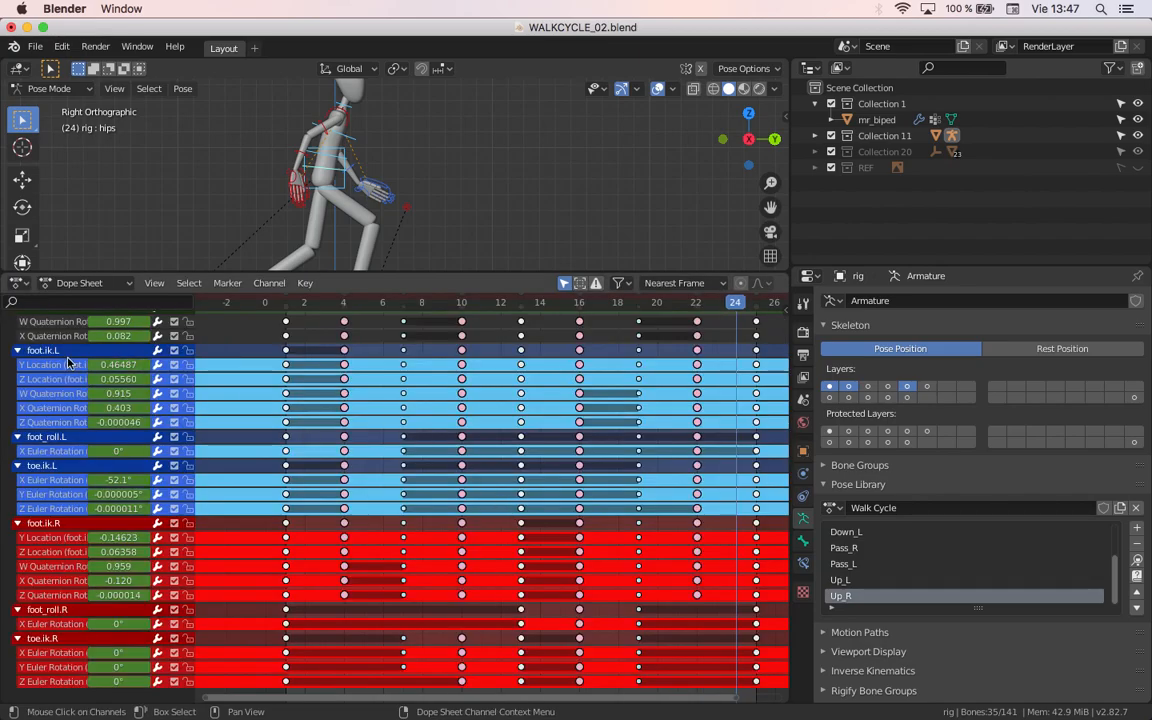
left_click(19, 283)
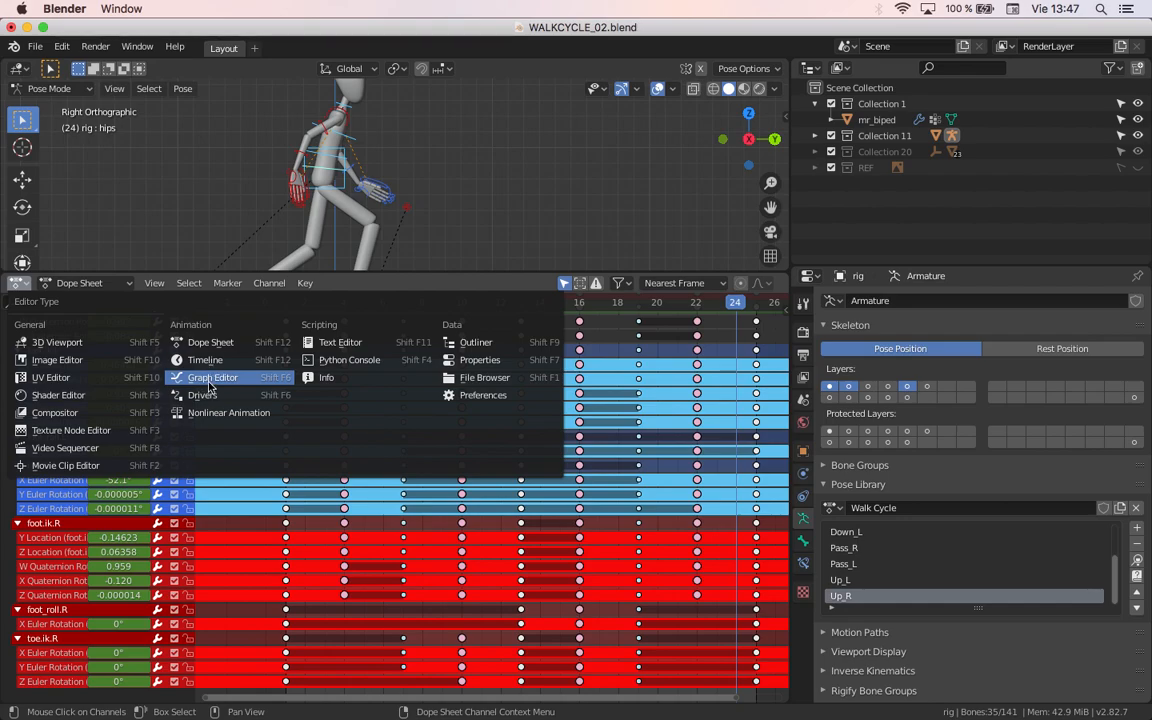
left_click(211, 380)
left_click(534, 406)
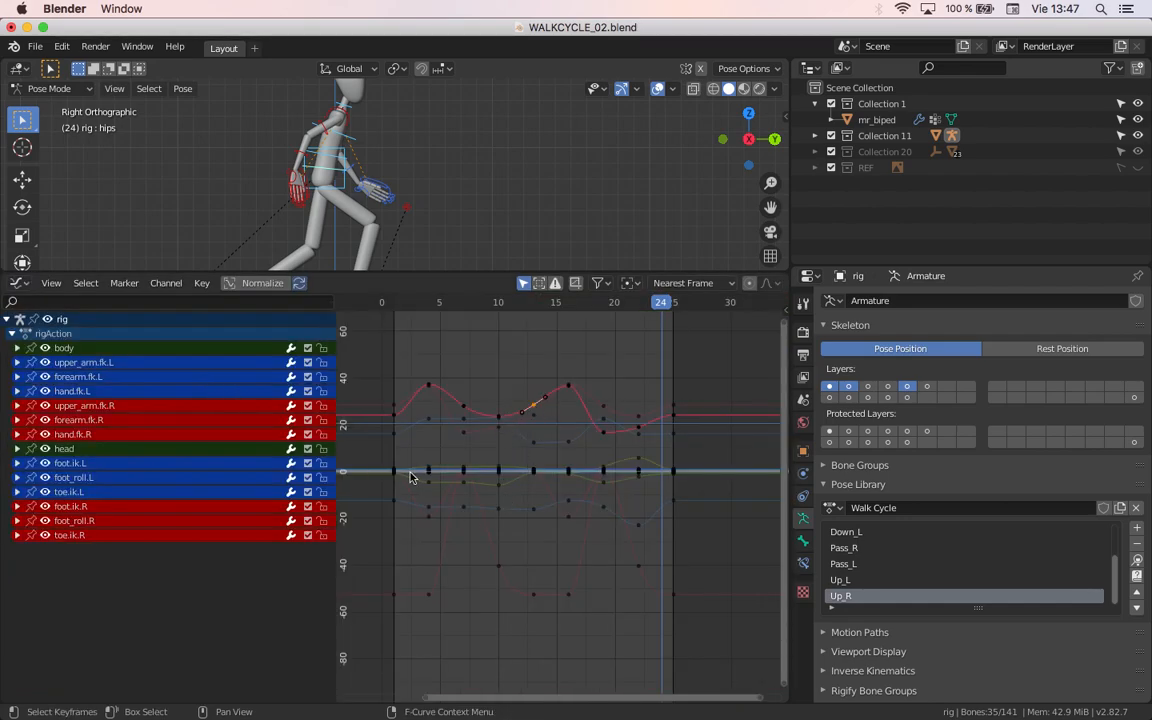
left_click(19, 283)
left_click(210, 342)
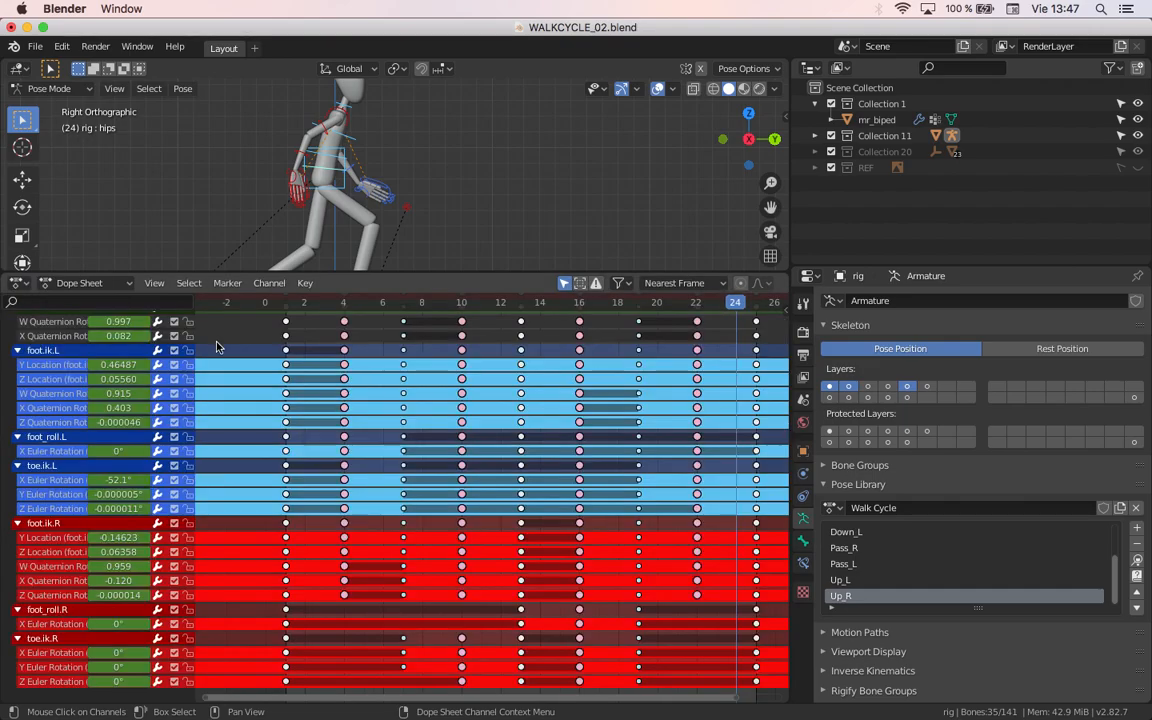
Step: Collapse the foot.ik.R, foot_roll.R and toe.ik.R channel groups
mouse_move(424, 523)
middle_mouse_down()
mouse_move(393, 470)
mouse_move(424, 512)
middle_mouse_up()
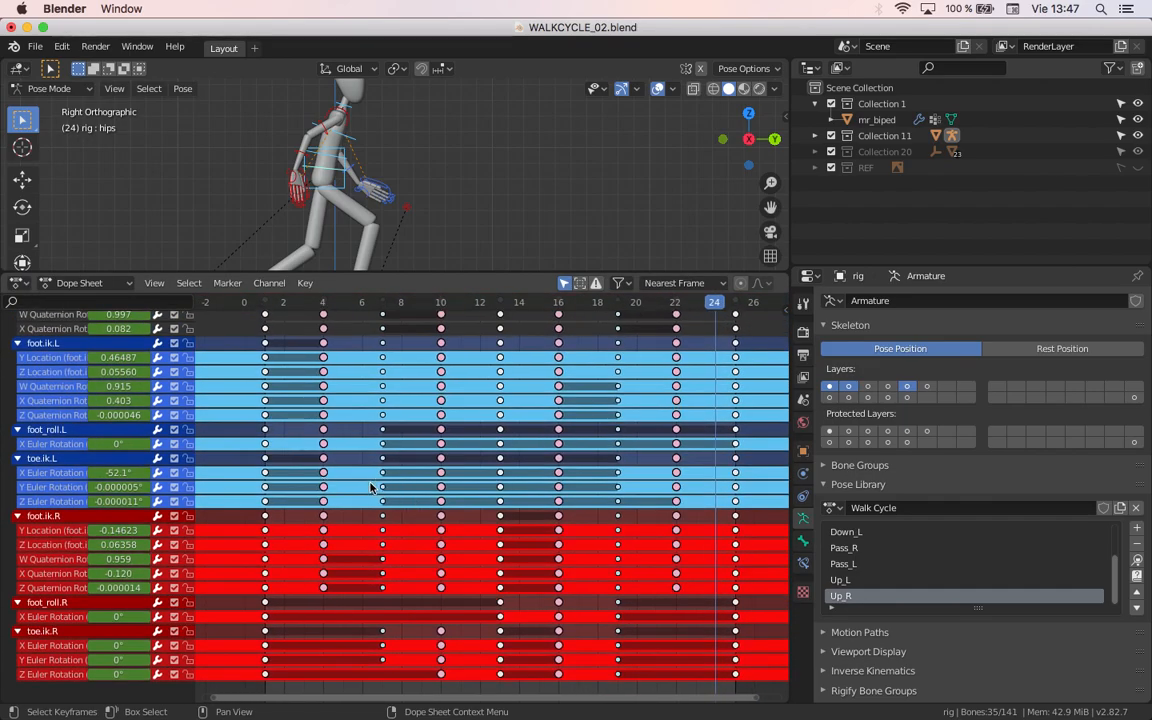
left_click(17, 516)
left_click(17, 530)
left_click(17, 545)
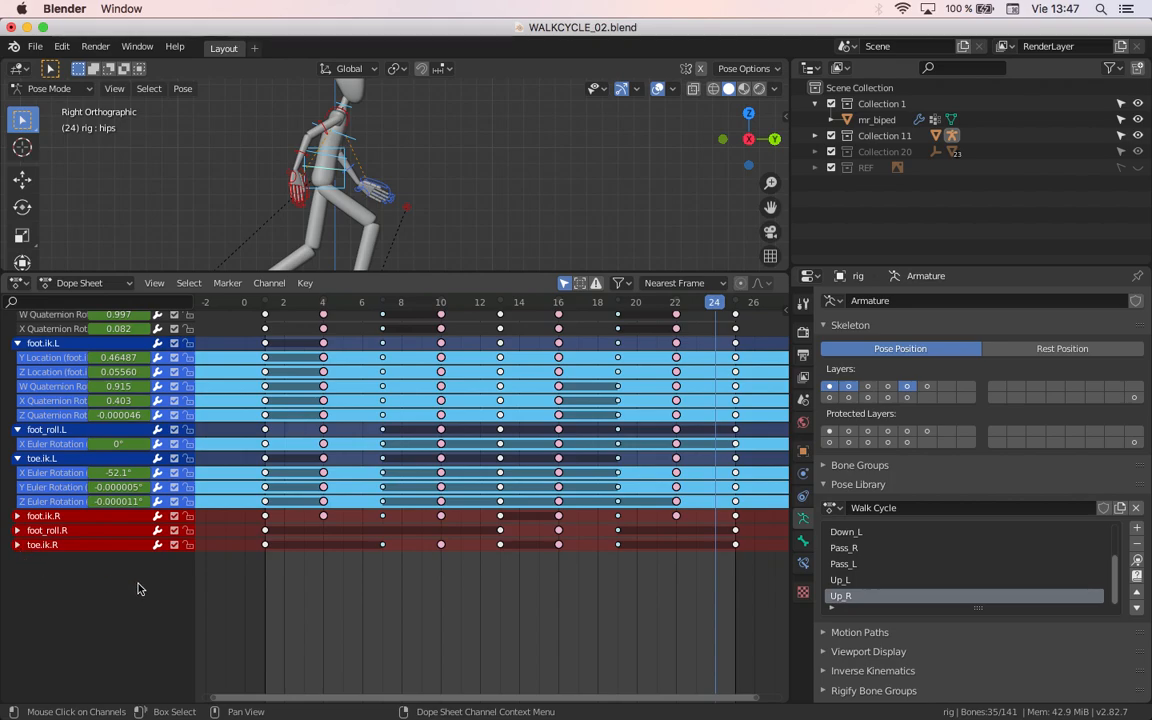
Step: Delete the toe.ik.L keyframes at frames 10, 13 and 16, plus its Z Euler Rotation keyframe at frame 19
left_click_drag(452, 505, 440, 467)
left_click_drag(511, 507, 494, 466, "shift")
left_click_drag(569, 505, 548, 469, "shift")
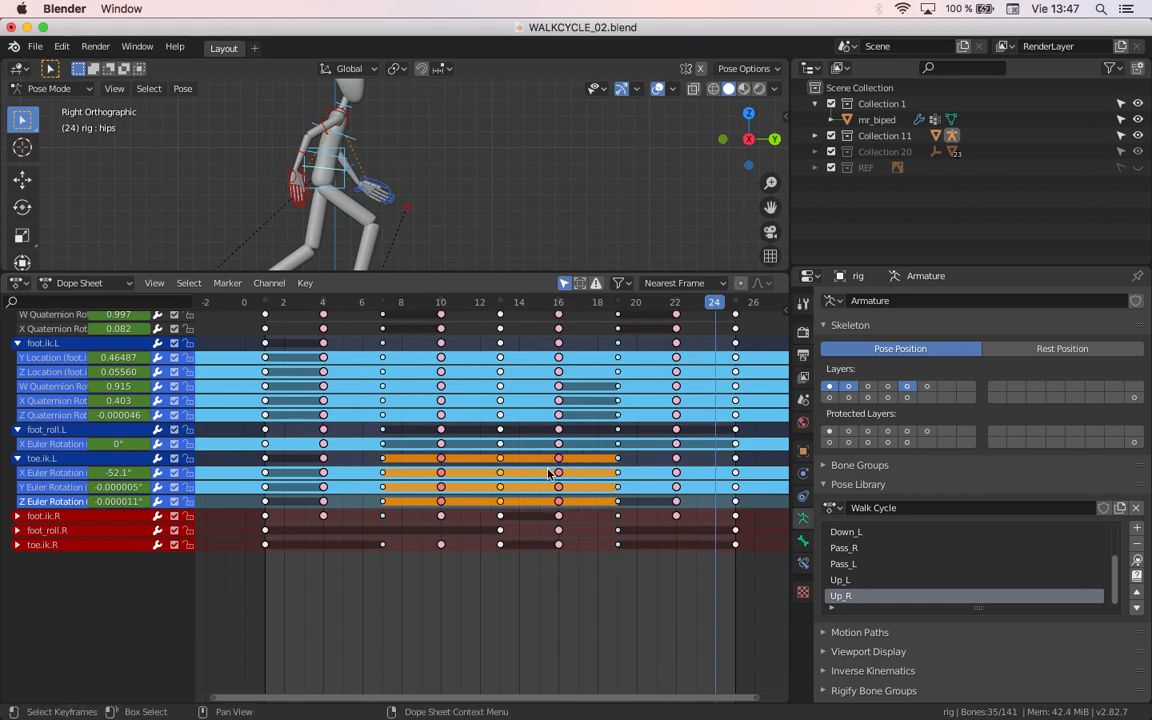
key("x")
left_click(548, 473)
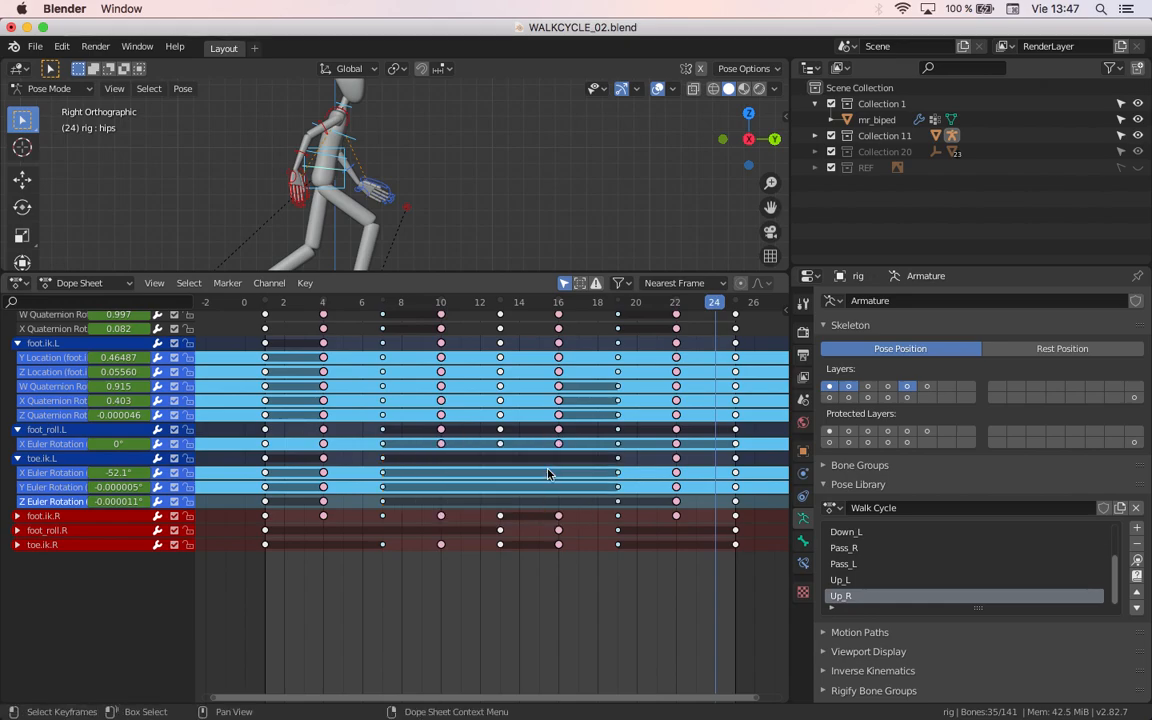
left_click_drag(621, 508, 605, 452)
key("x")
left_click(617, 502)
Step: Delete the foot_roll.L keyframes at frames 10, 13, 16, 19 and 22
left_click(443, 446)
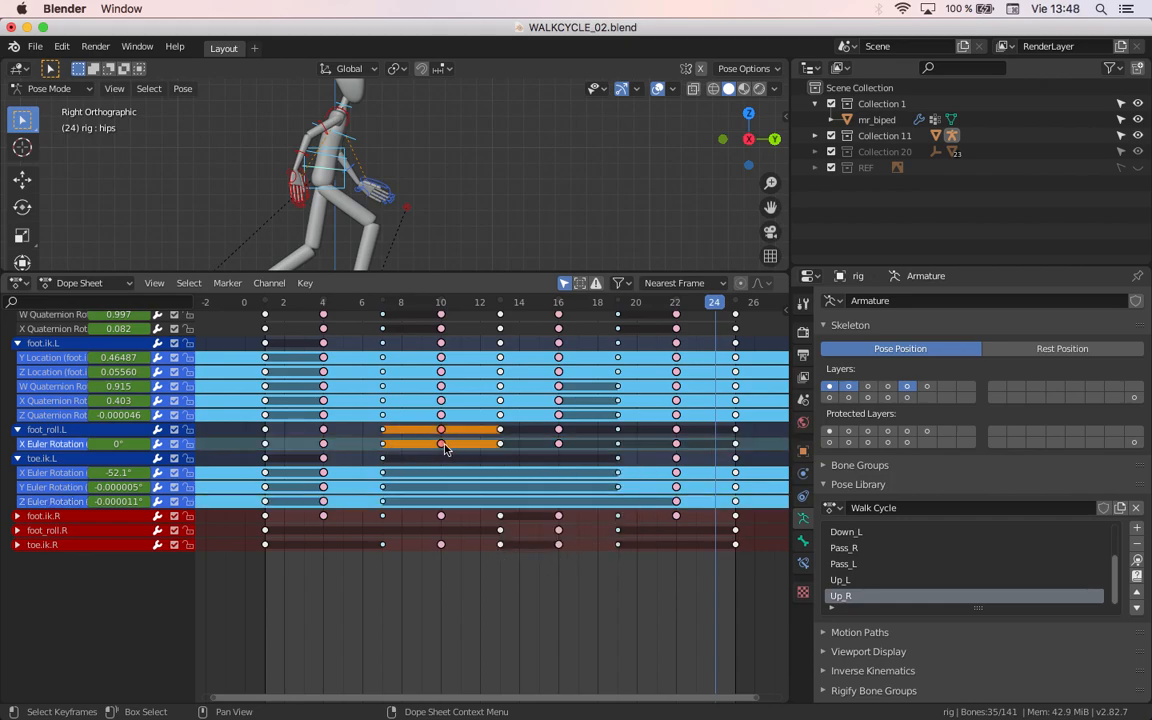
left_click_drag(702, 453, 418, 436)
key("x")
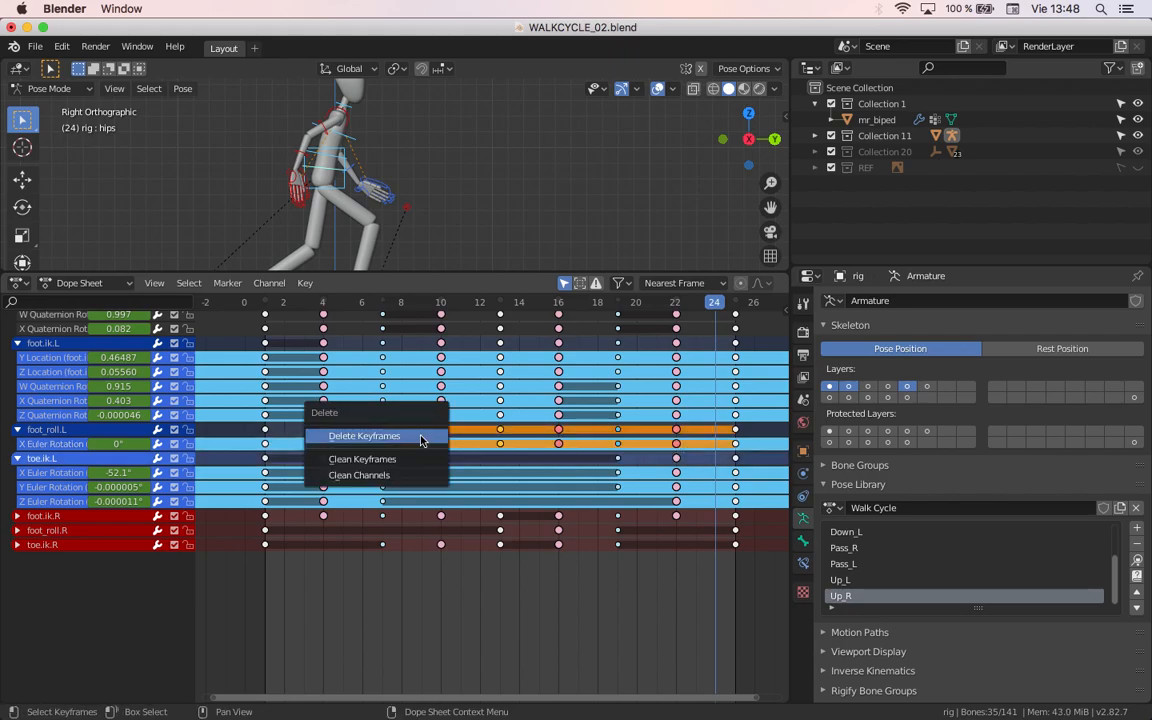
left_click(421, 441)
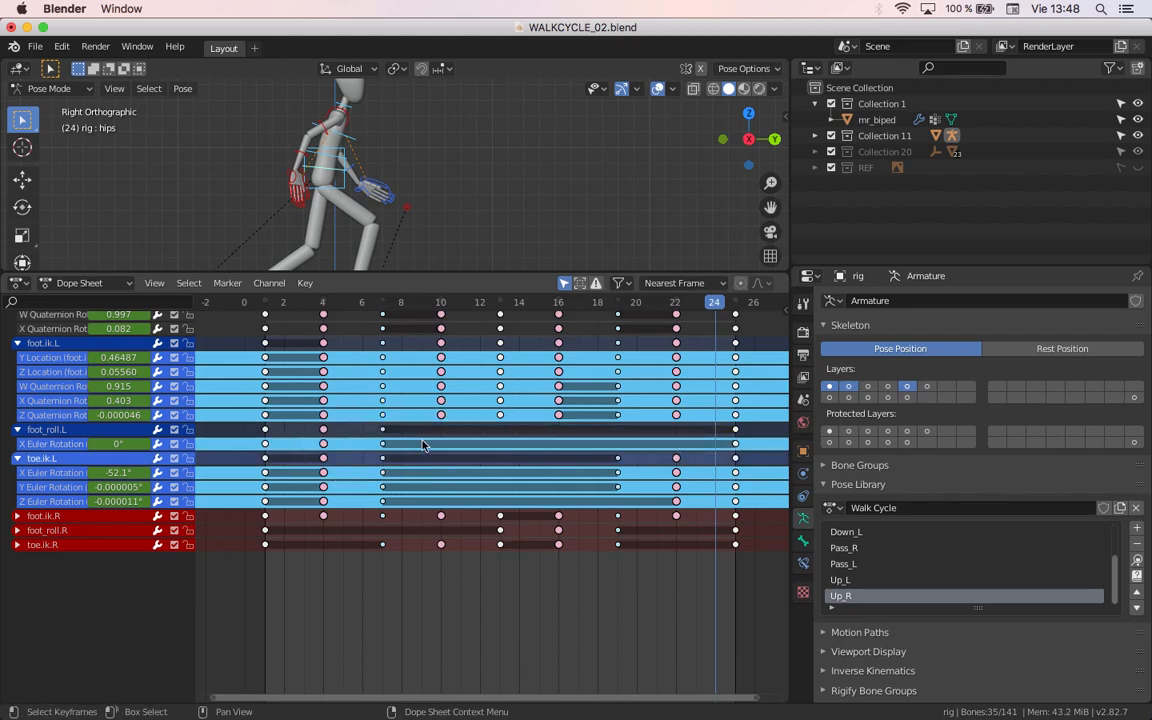
Step: Collapse the toe.ik.L, foot_roll.L and foot.ik.L channel groups
left_click(17, 458)
left_click(17, 429)
scroll(320, 551, "up", 5)
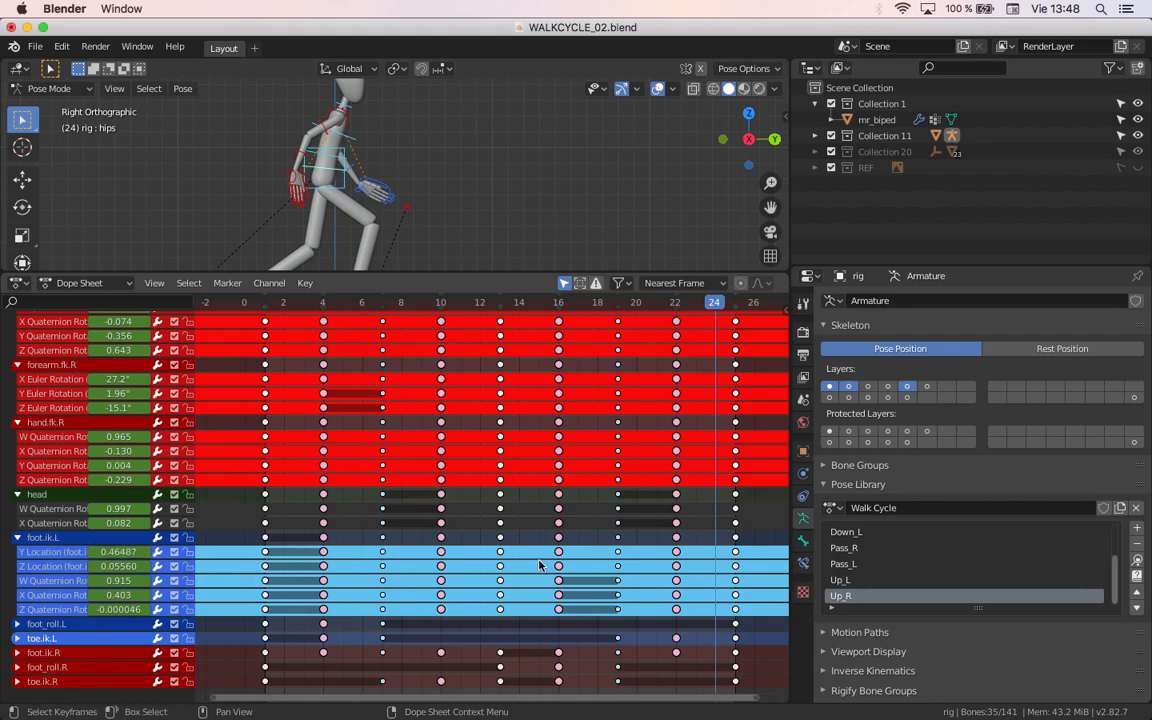
left_click(17, 538)
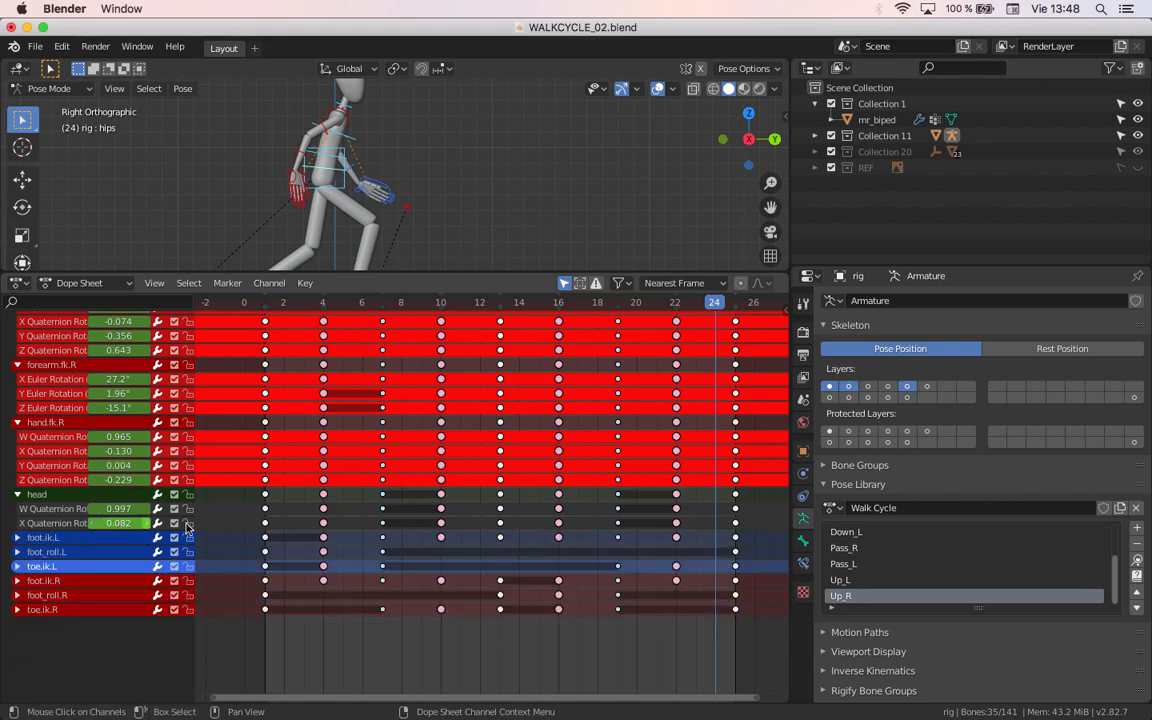
Step: Select all keyframes and collapse the head, hand.fk.R, forearm.fk.R and upper_arm.fk.R channel groups
key("a")
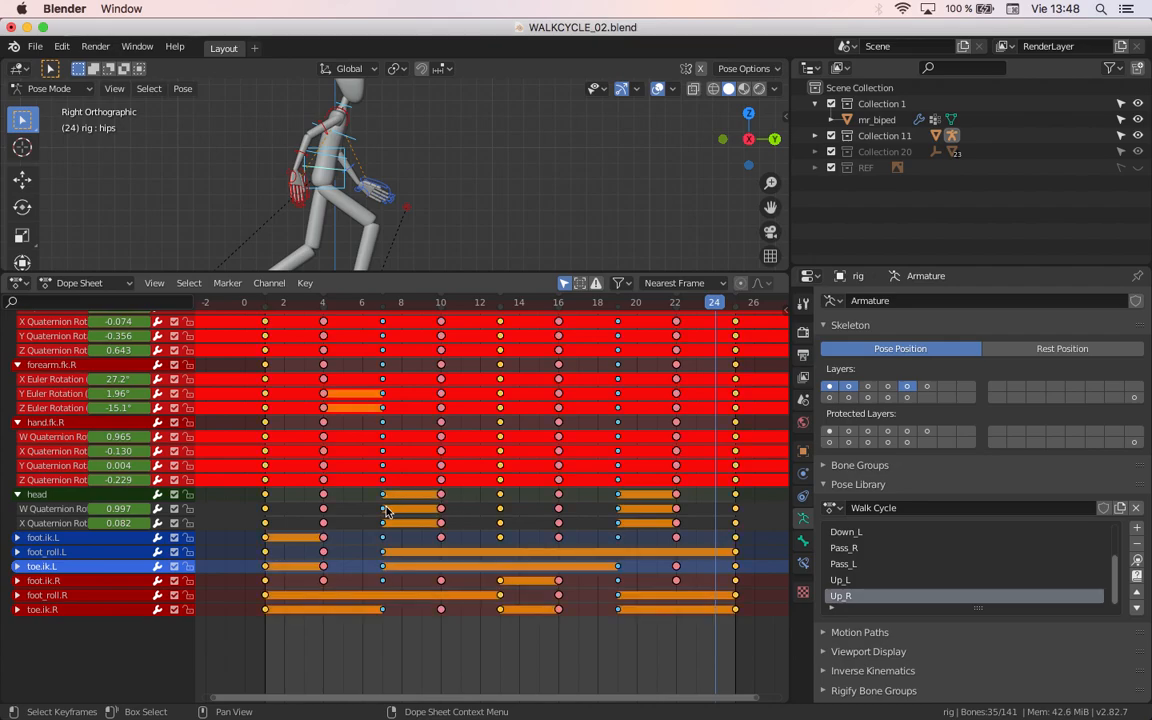
left_click(18, 495)
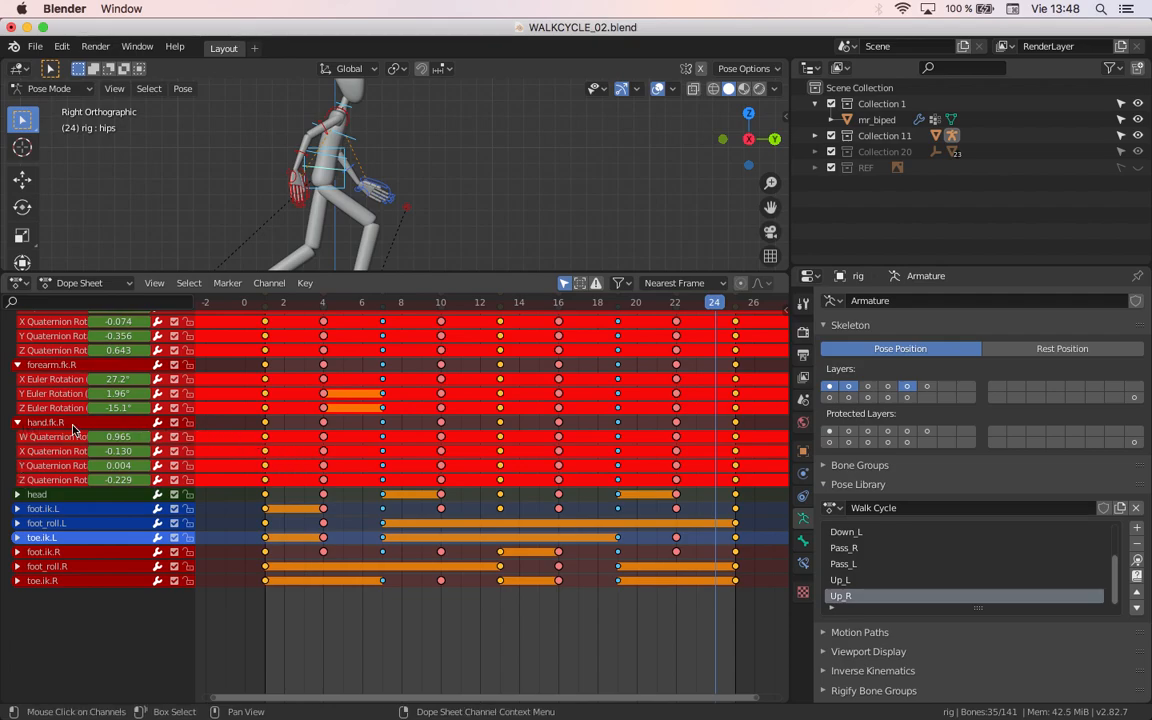
left_click(18, 422)
scroll(33, 437, "up", 4)
scroll(33, 437, "up", 1)
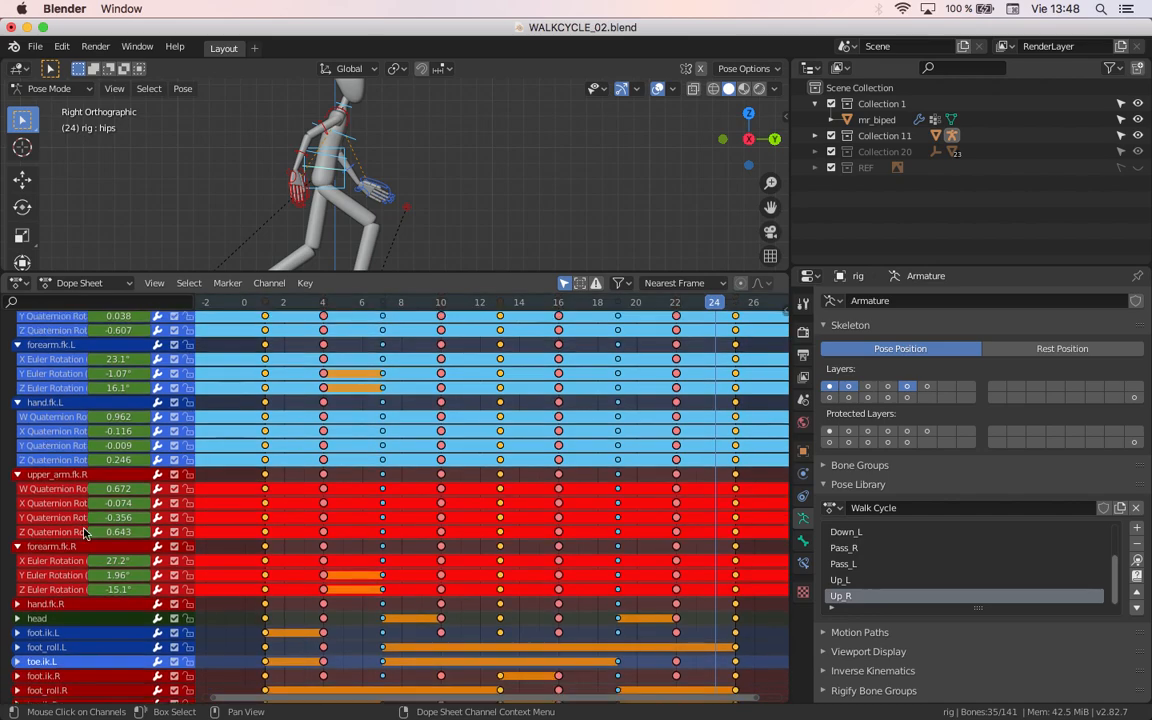
left_click(17, 546)
left_click(18, 475)
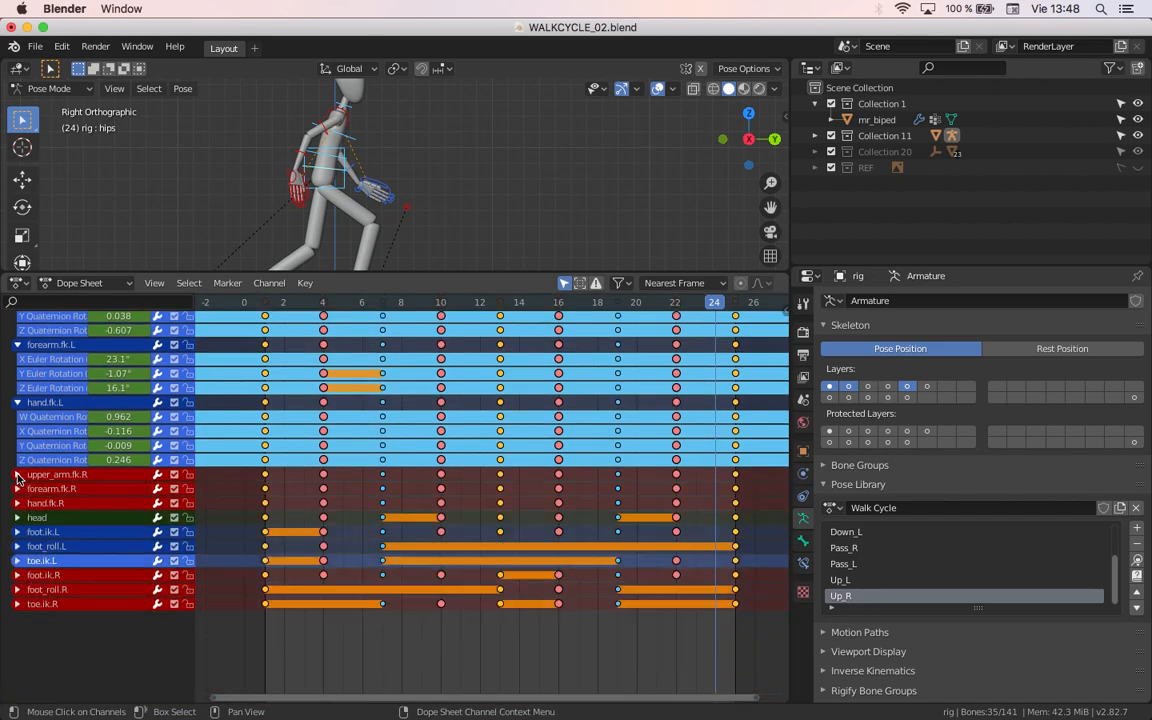
Step: Collapse the hand.fk.L, forearm.fk.L and upper_arm.fk.L channel groups
left_click(17, 402)
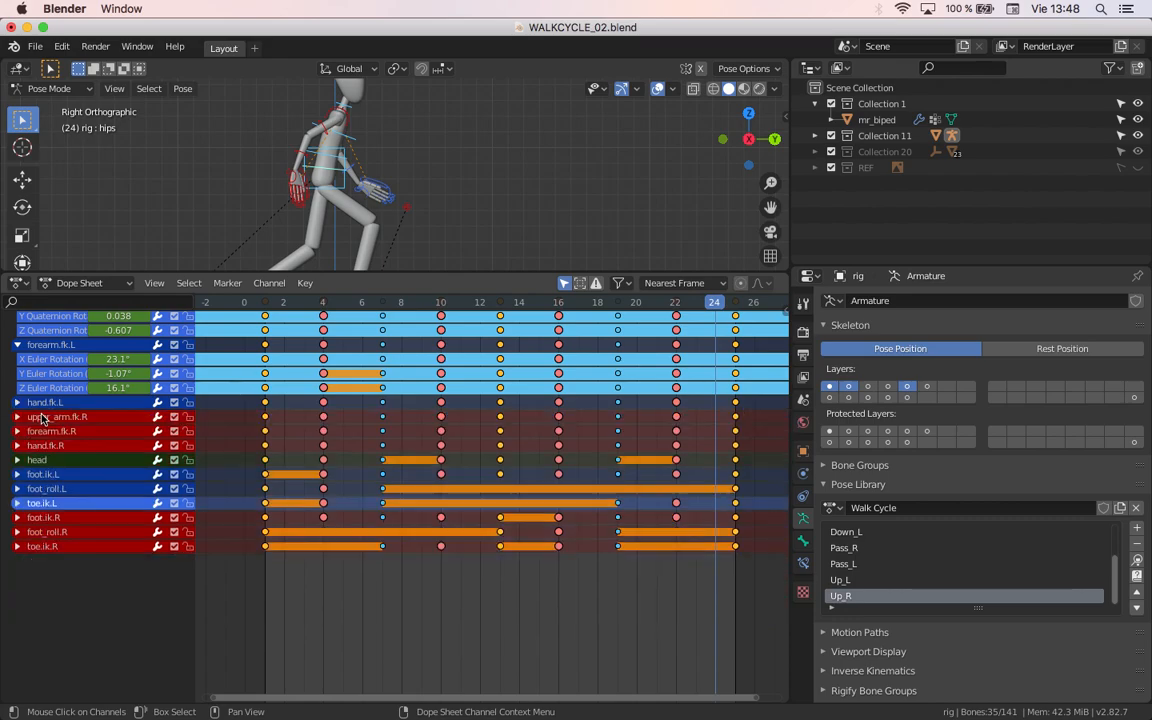
scroll(62, 463, "up", 5)
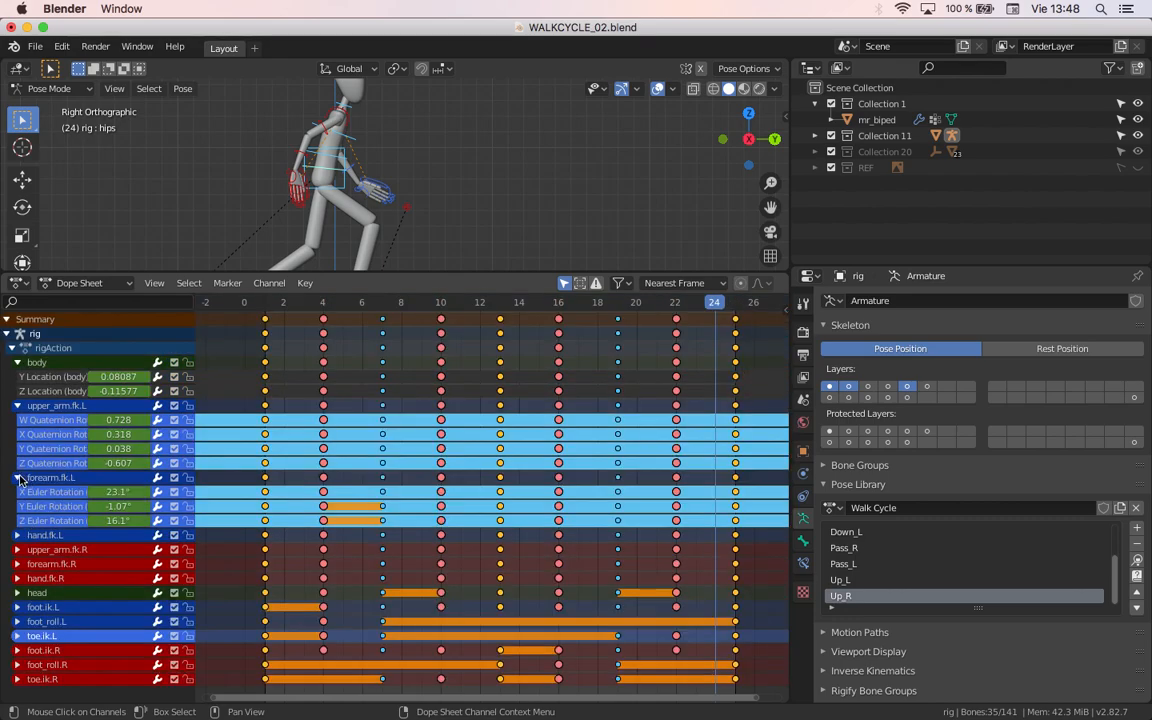
left_click(20, 477)
left_click(18, 406)
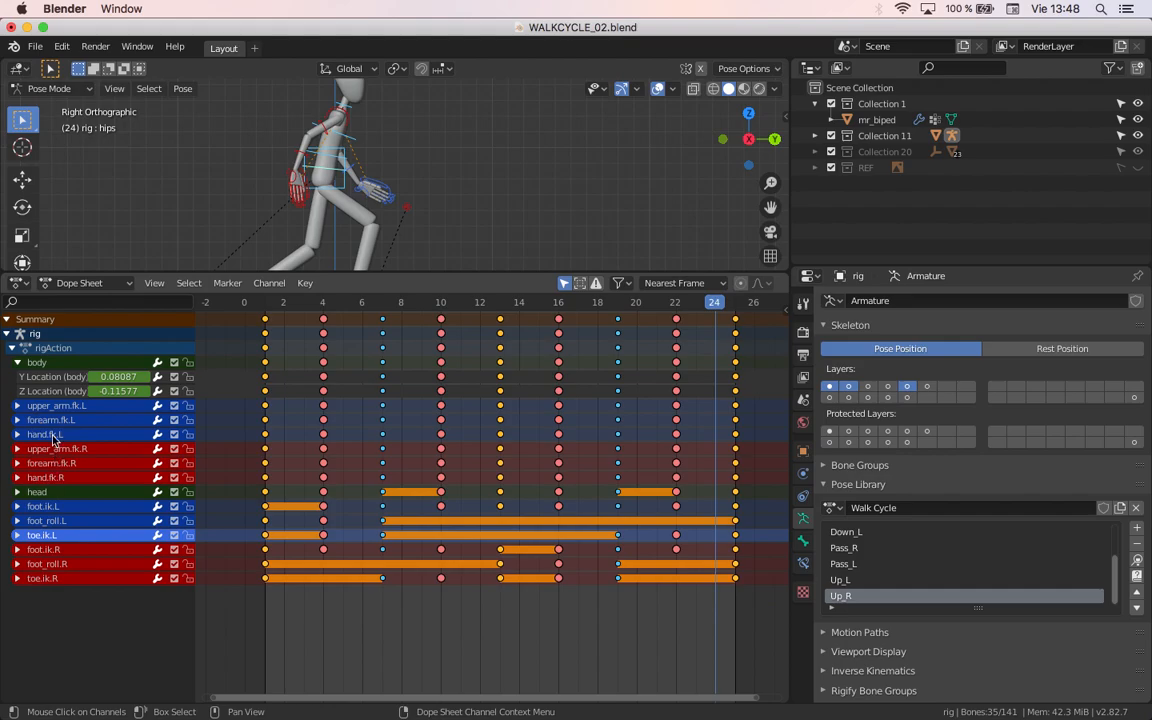
Step: Select all channels, collapse the body channel group and deselect all keyframes
key("a")
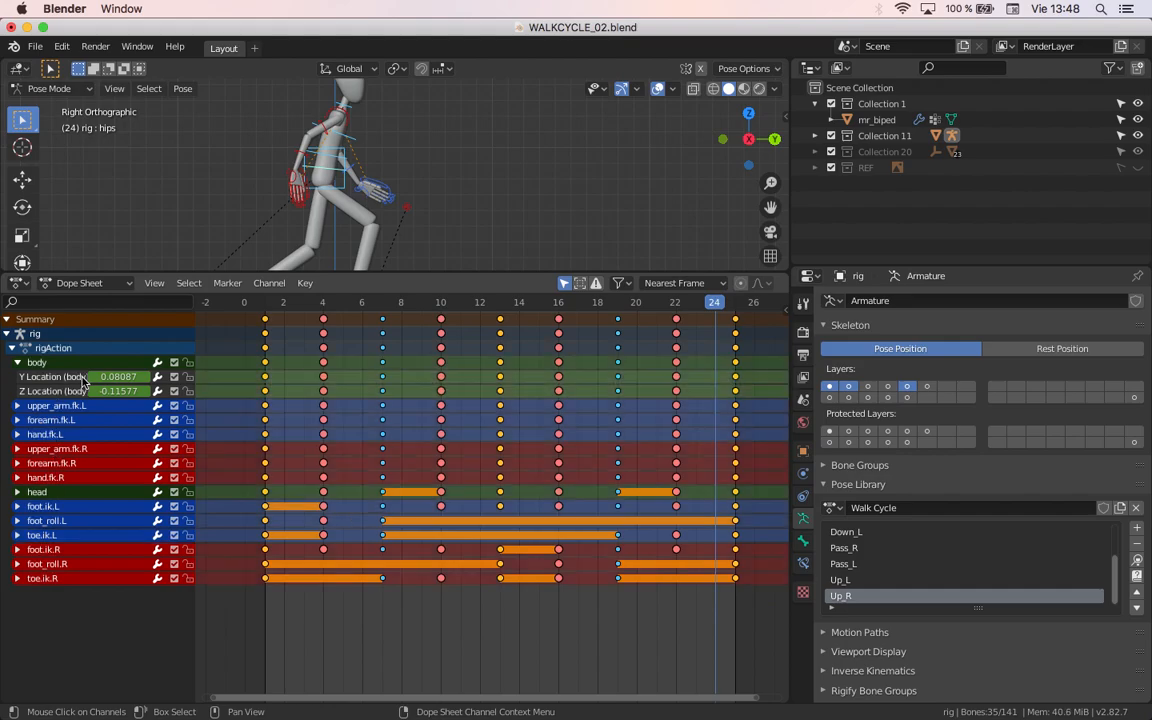
left_click(17, 363)
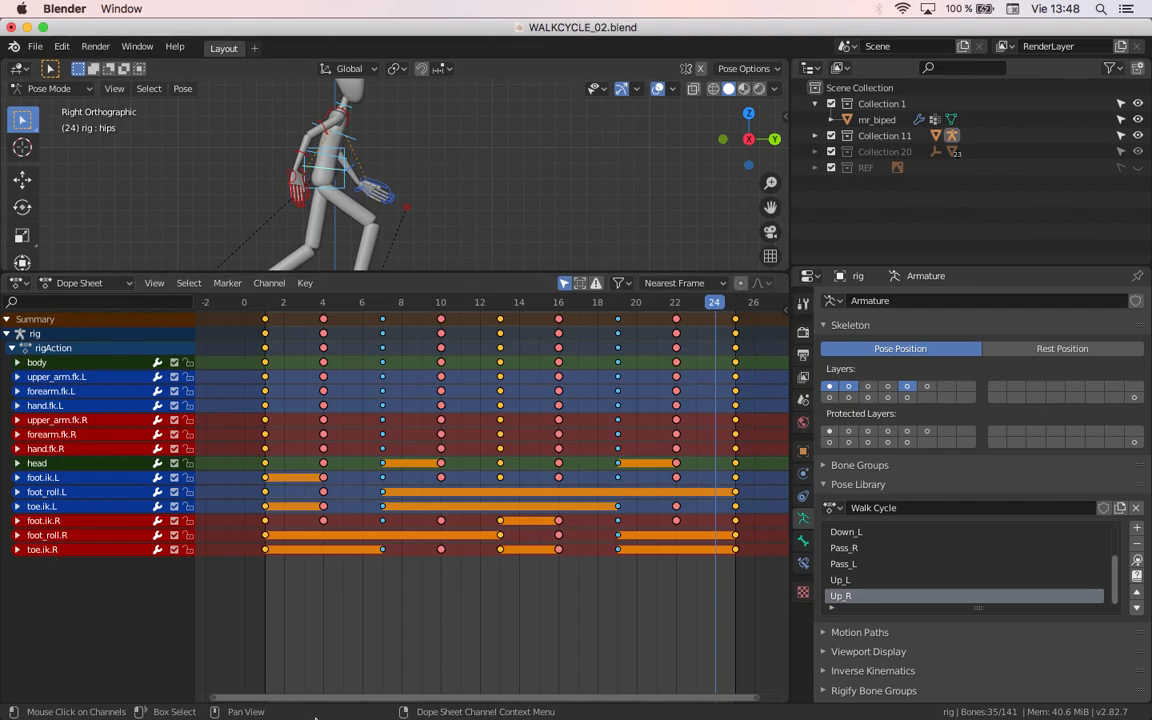
scroll(494, 574, "down", 1)
left_click(474, 559)
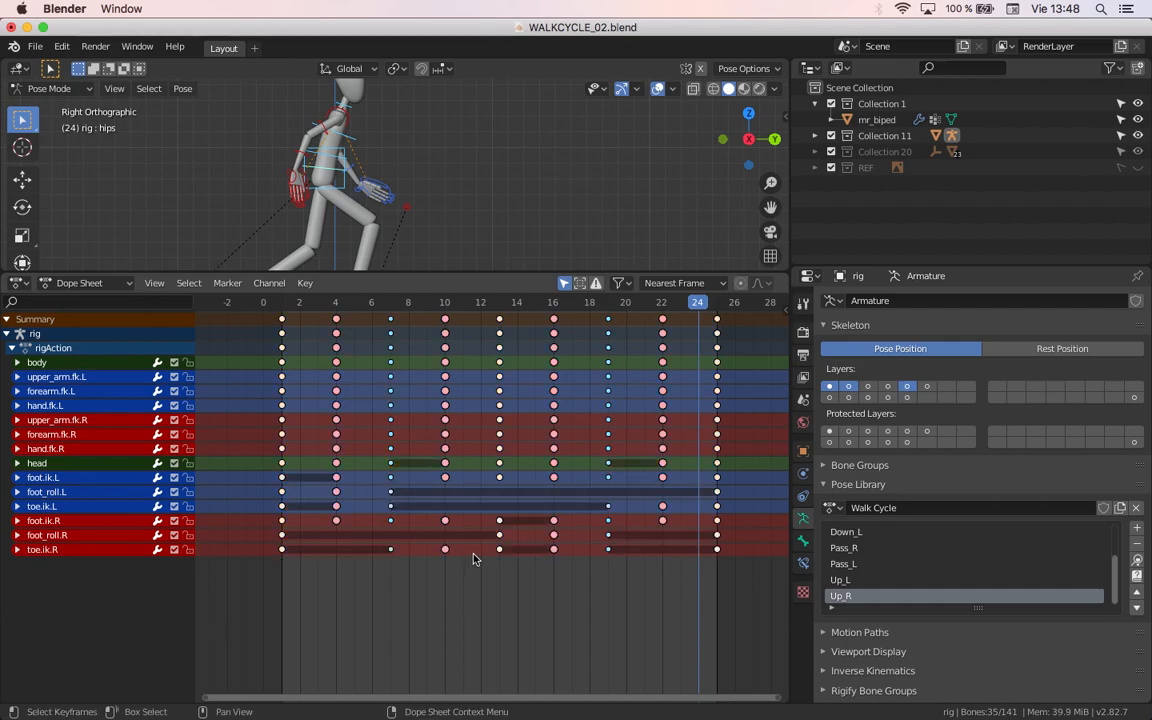
middle_click_drag(445, 582, 447, 606)
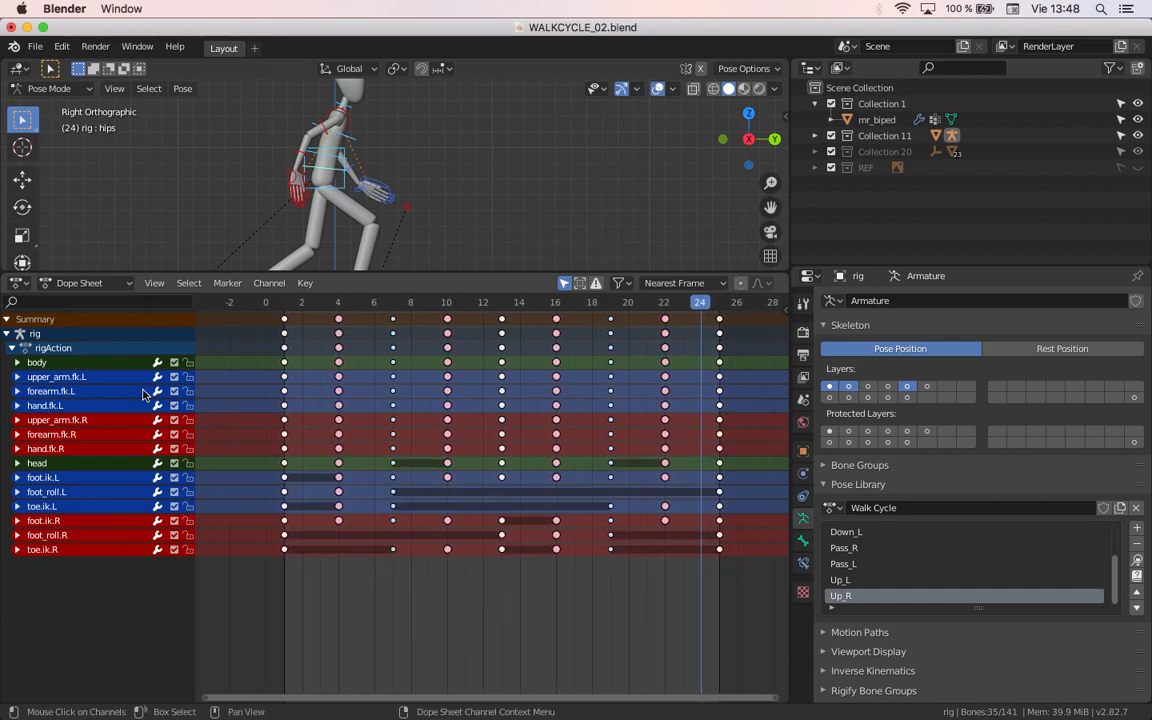
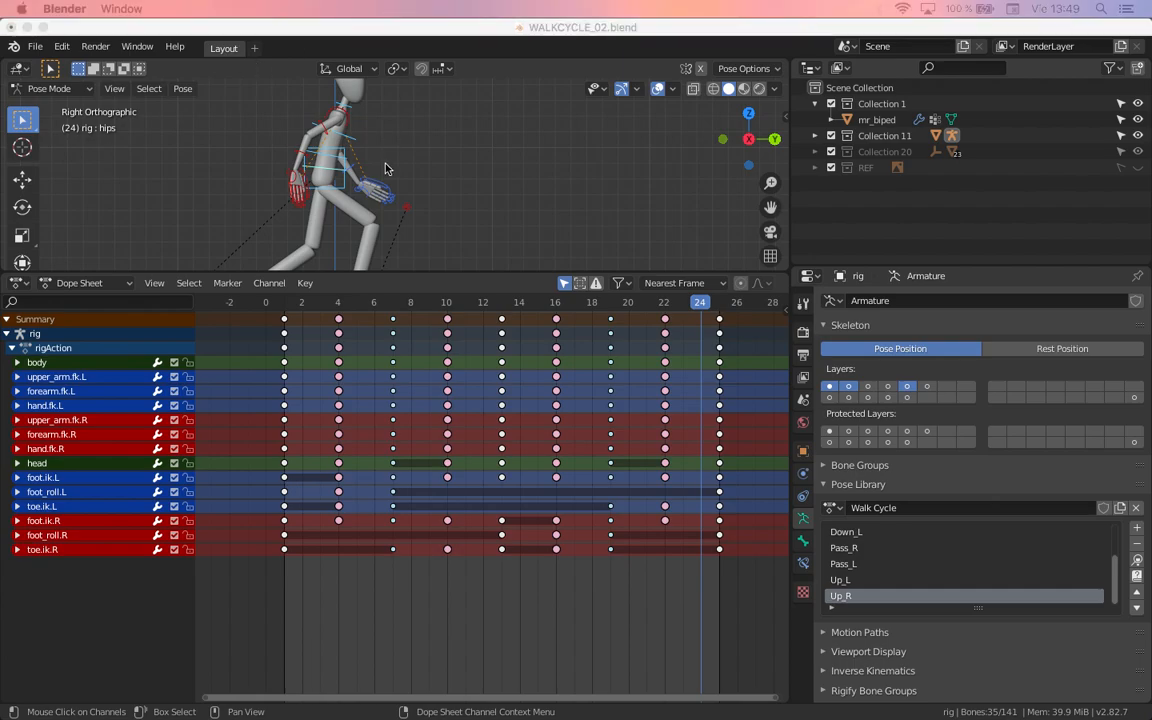
Step: Deselect all bones and enlarge the 3D viewport by shrinking the Dope Sheet area
left_click(411, 168)
scroll(405, 190, "down", 3)
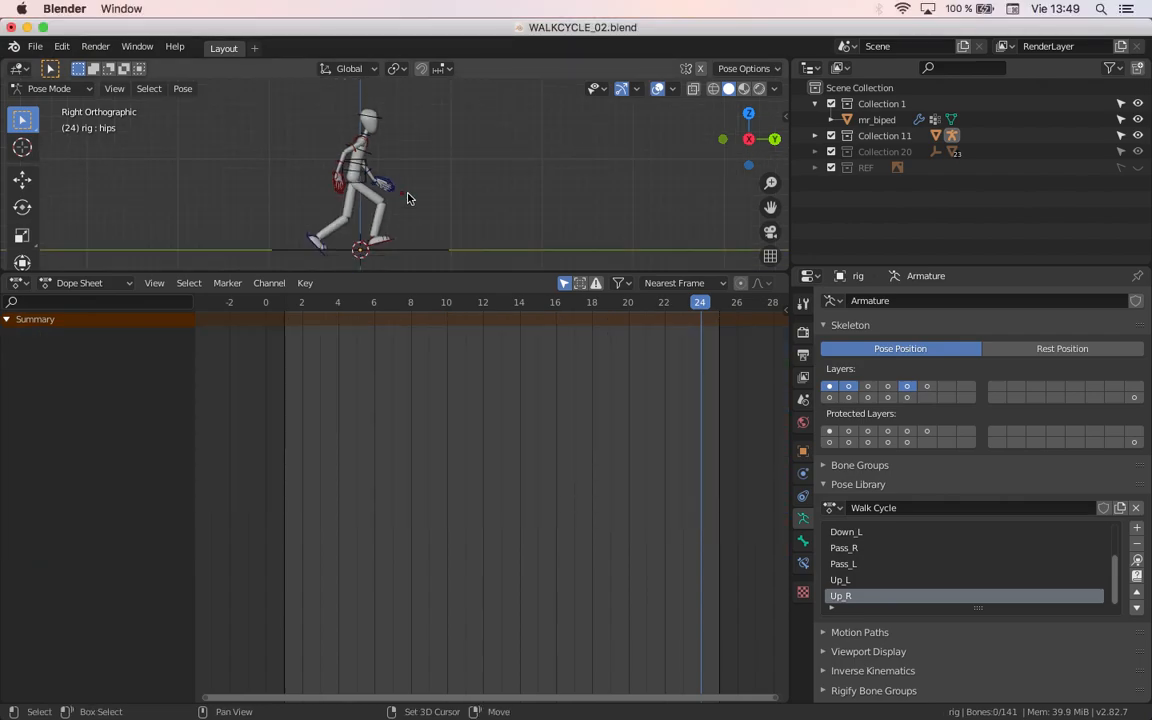
scroll(404, 200, "up", 4)
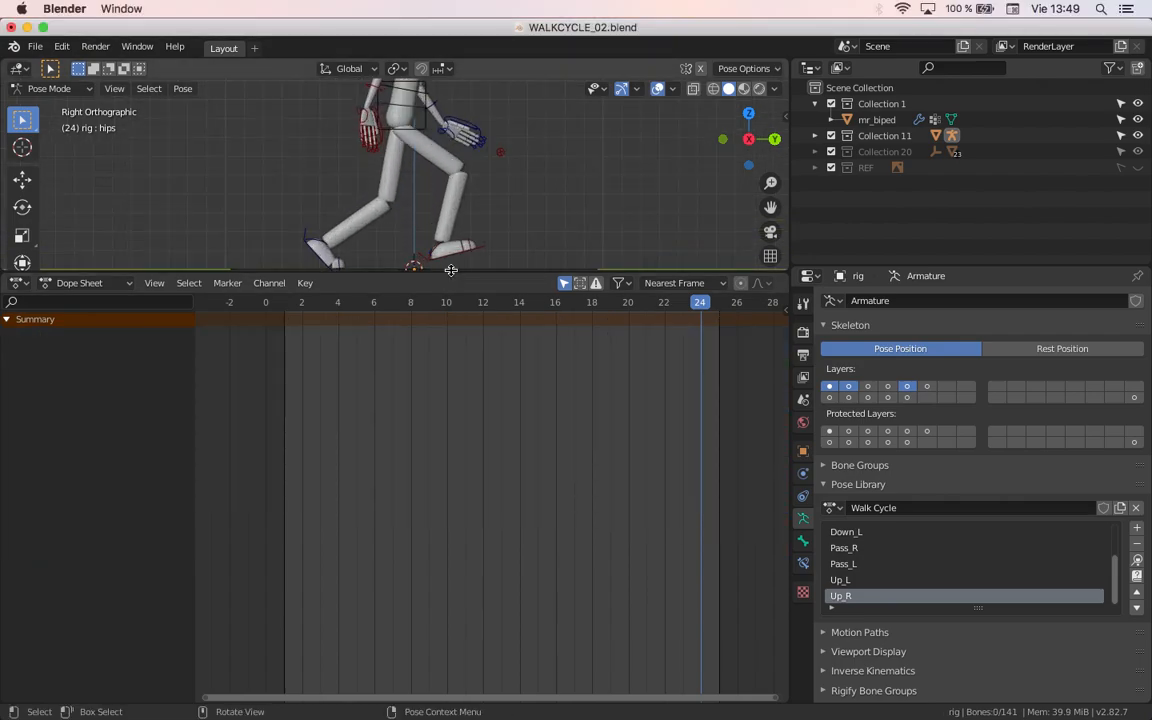
left_click_drag(450, 275, 455, 507)
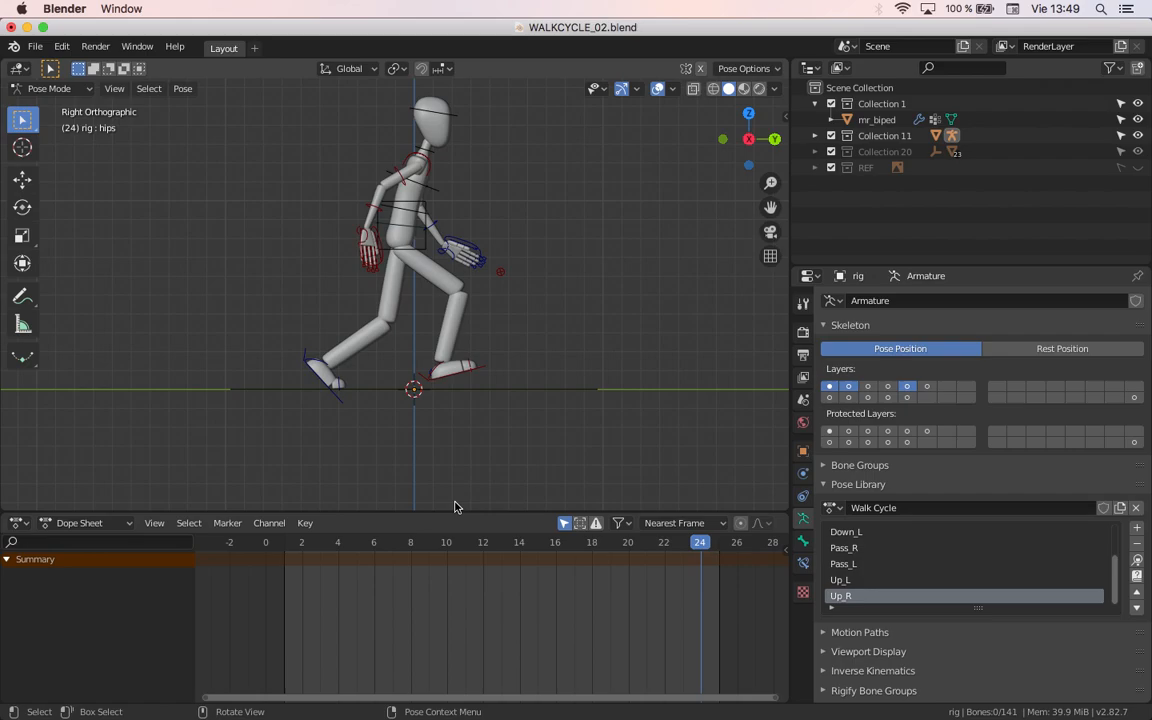
Step: Select the foot.ik.L control on the rear foot and play the walk cycle animation
scroll(367, 338, "up", 3)
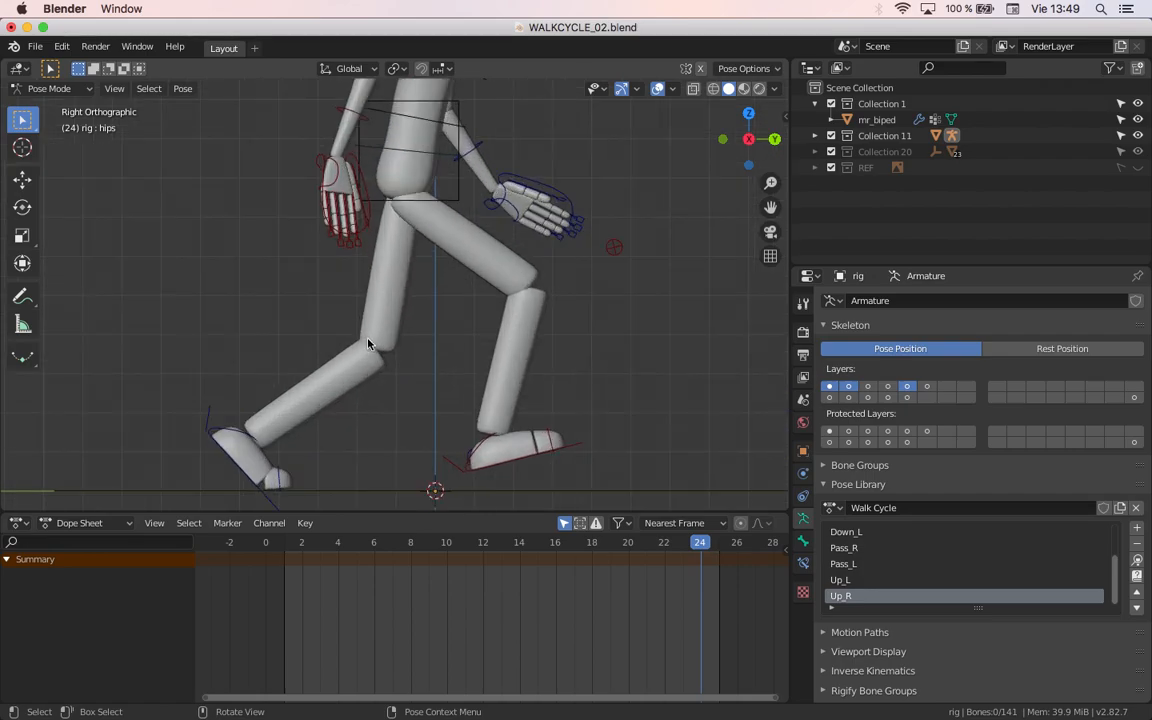
scroll(332, 299, "down", 2)
left_click(295, 399)
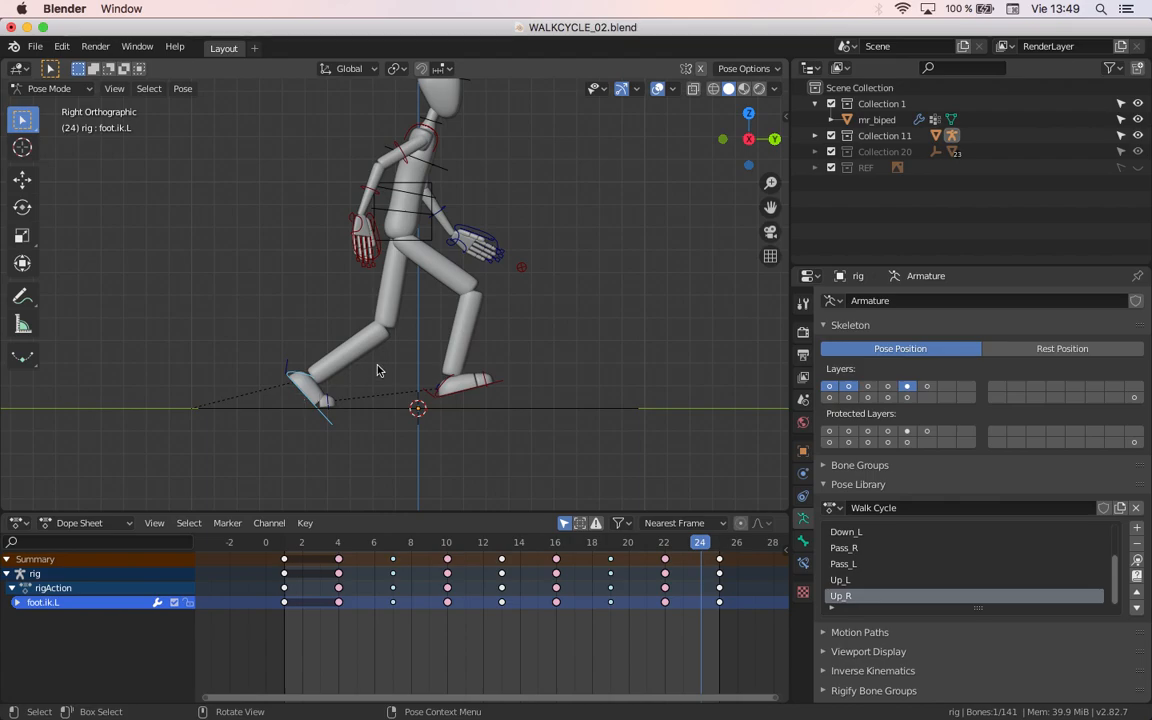
key("space")
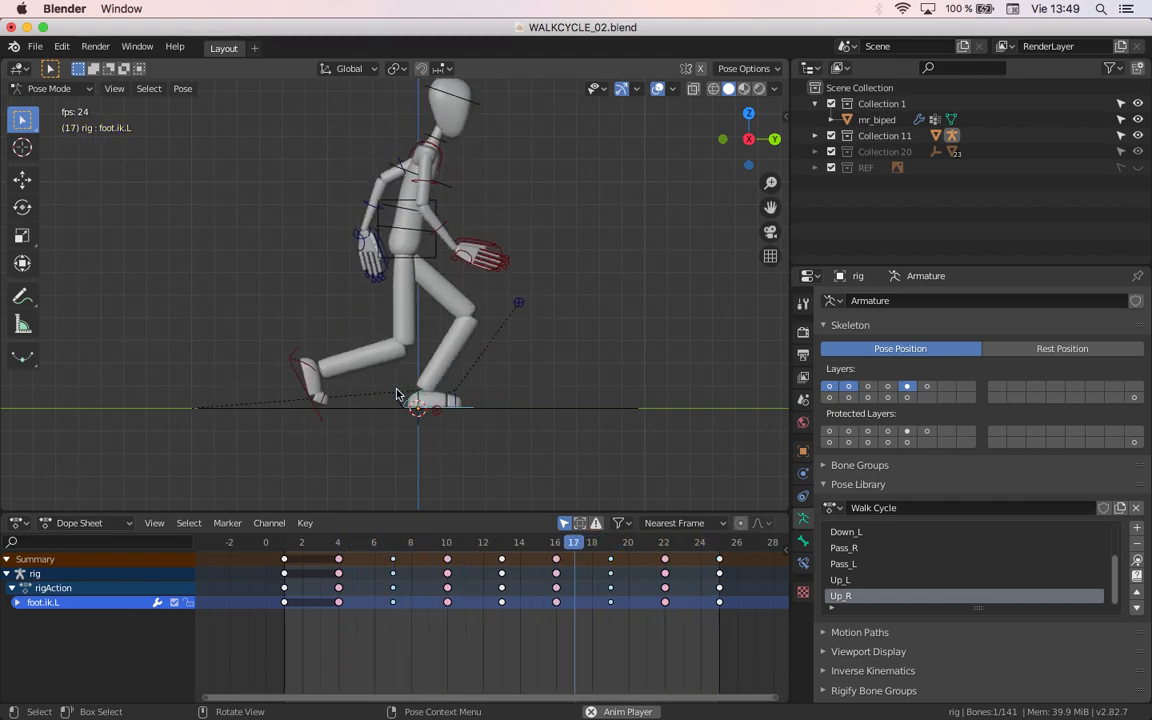
key("space")
Step: Change the Dope Sheet area into a Graph Editor
left_click(18, 522)
left_click(14, 523)
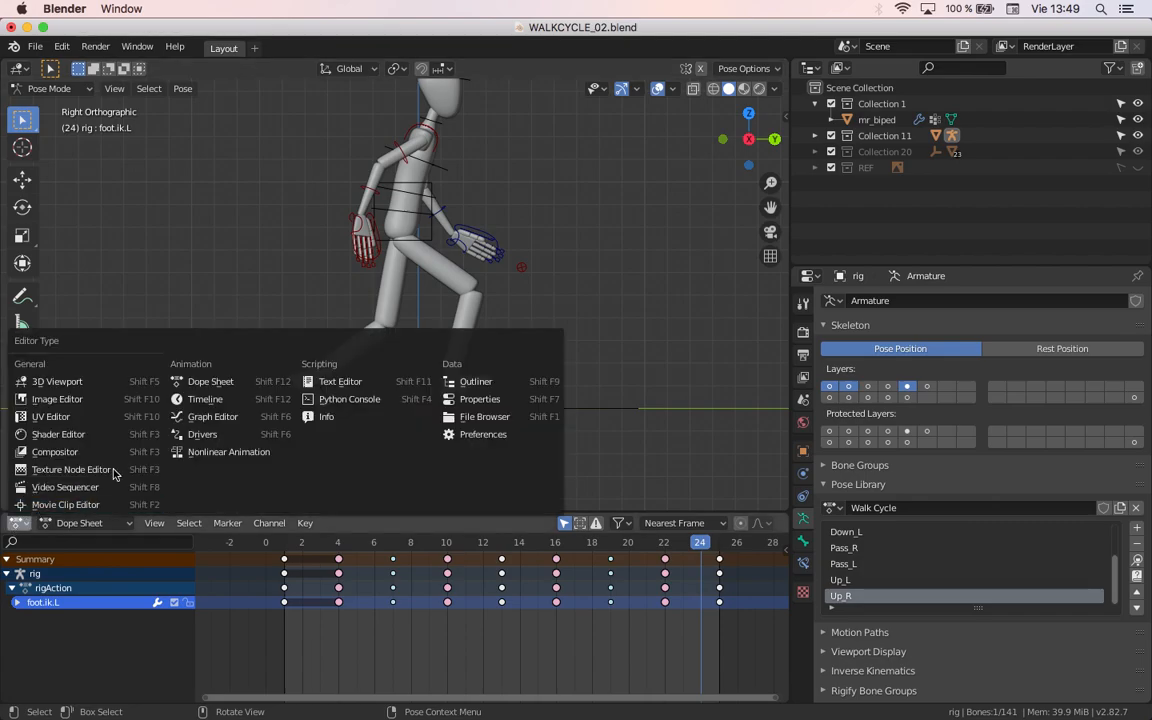
left_click(205, 390)
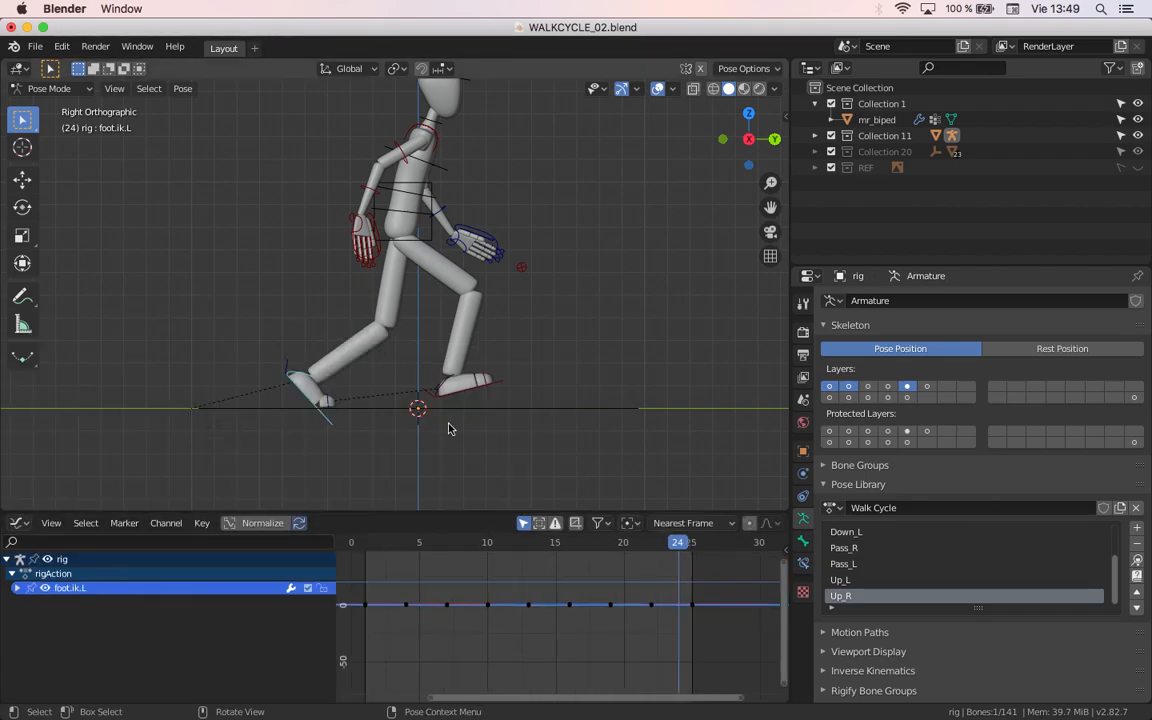
Step: Select all bones and examine their F-curves in a maximized Graph Editor, then restore the layout
key("a")
middle_click_drag(491, 625, 468, 625)
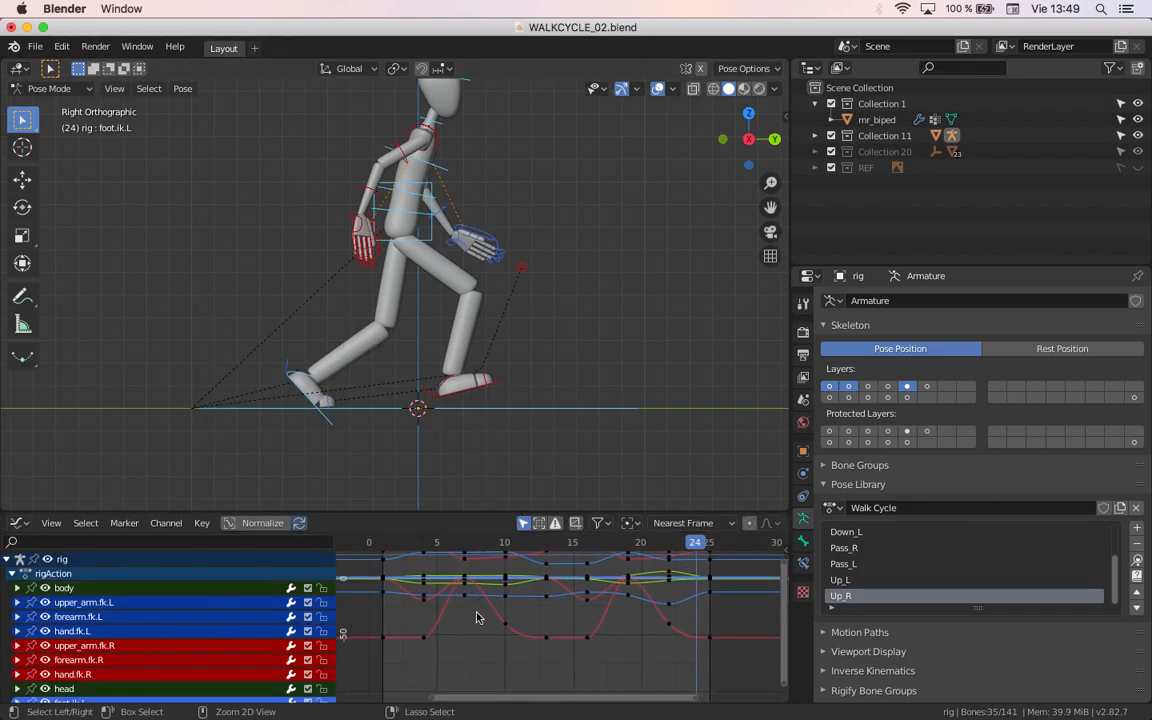
key("ctrl+space")
scroll(532, 429, "up", 1)
middle_click_drag(532, 429, 552, 523, "shift")
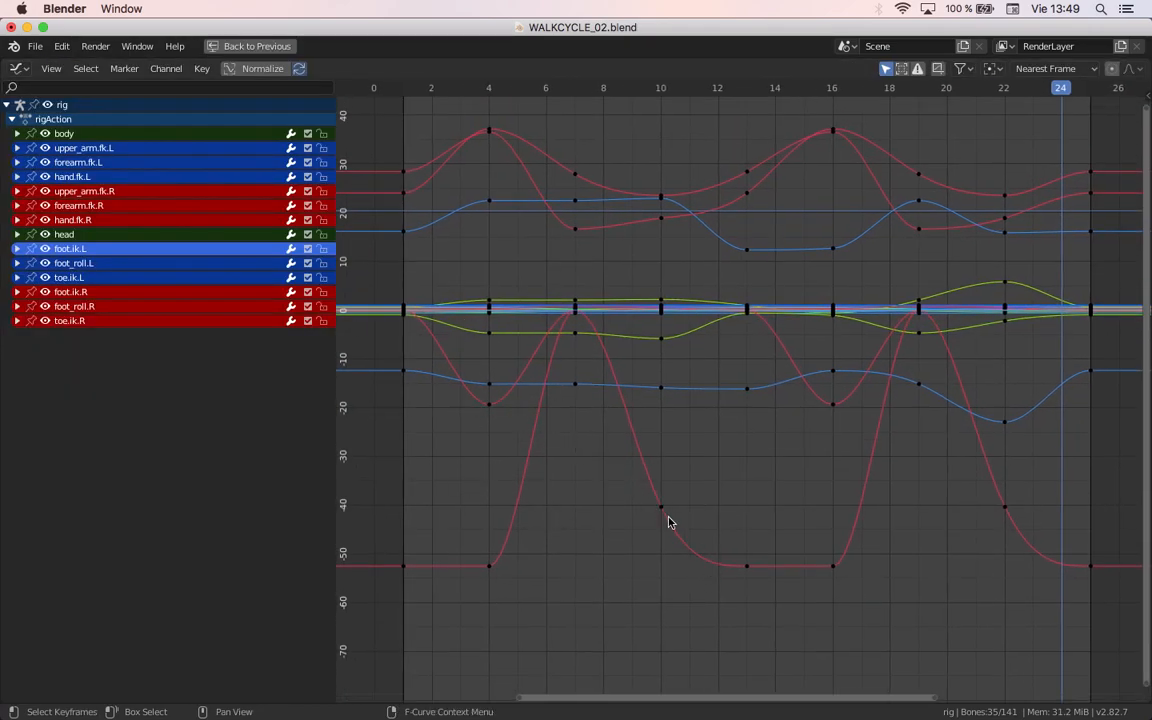
middle_click_drag(835, 580, 776, 540, "shift")
scroll(776, 540, "up", 3)
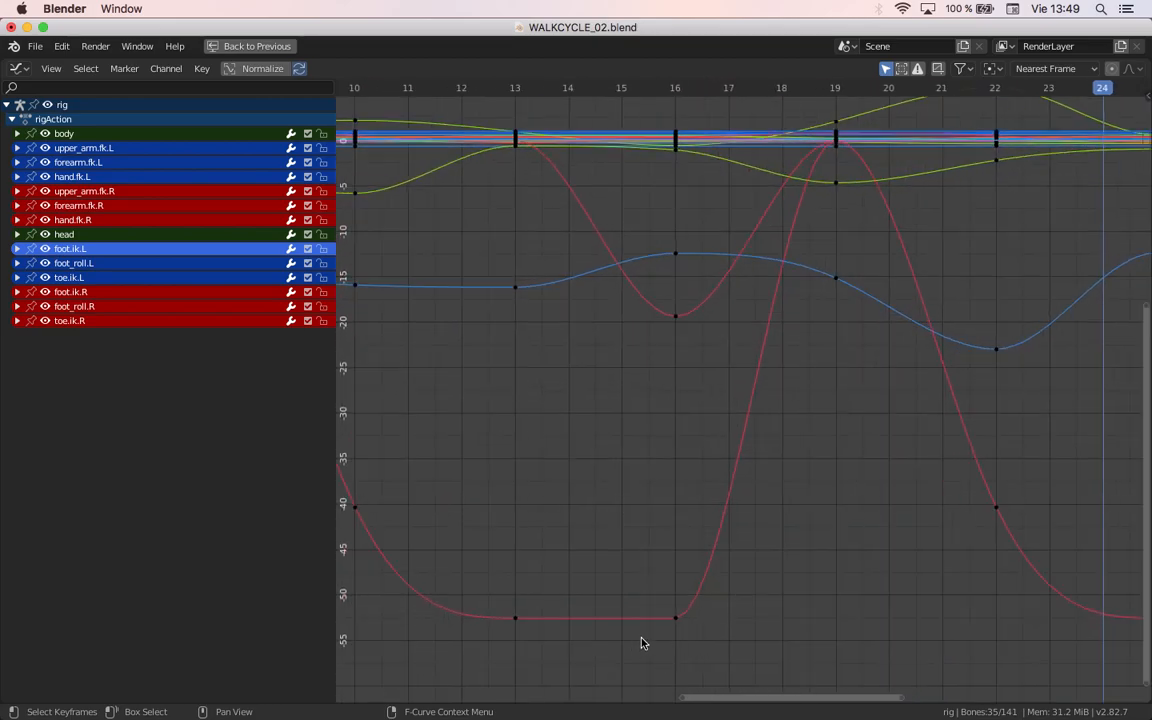
scroll(759, 471, "down", 3)
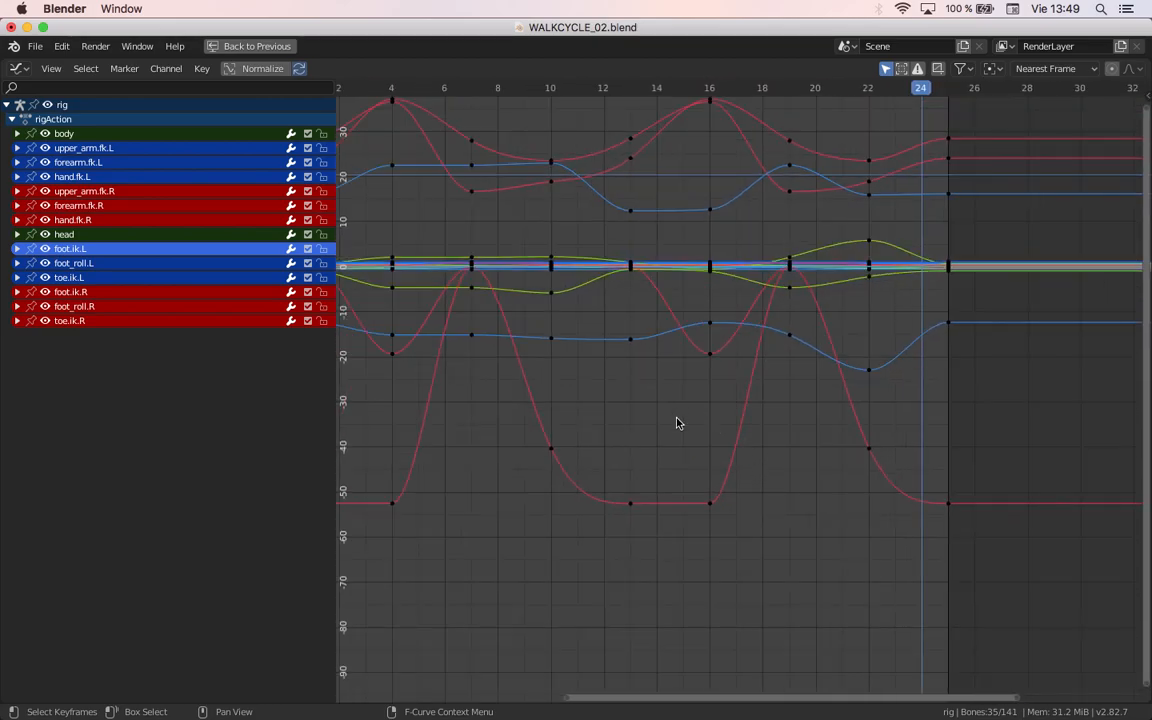
key("ctrl+space")
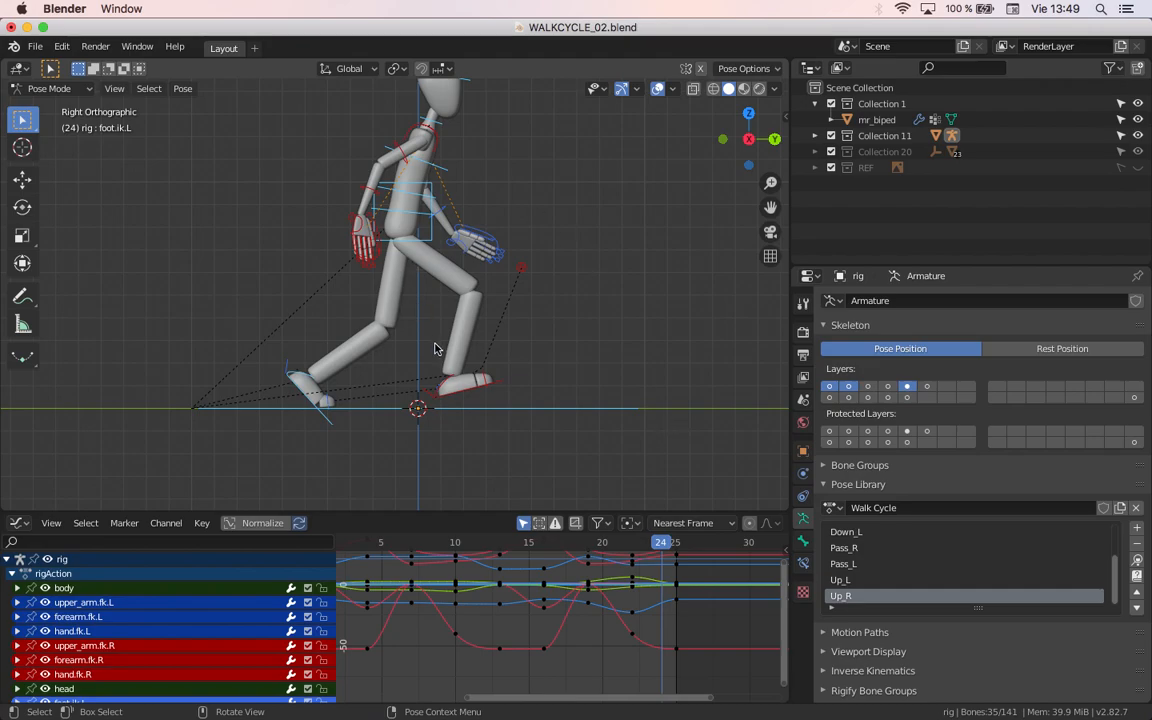
Step: Select only the foot.ik.L control and expand its channel group in the Graph Editor
scroll(350, 376, "up", 1)
middle_click_drag(349, 386, 372, 334, "shift")
scroll(372, 334, "up", 5)
scroll(377, 317, "down", 7)
scroll(377, 317, "up", 2)
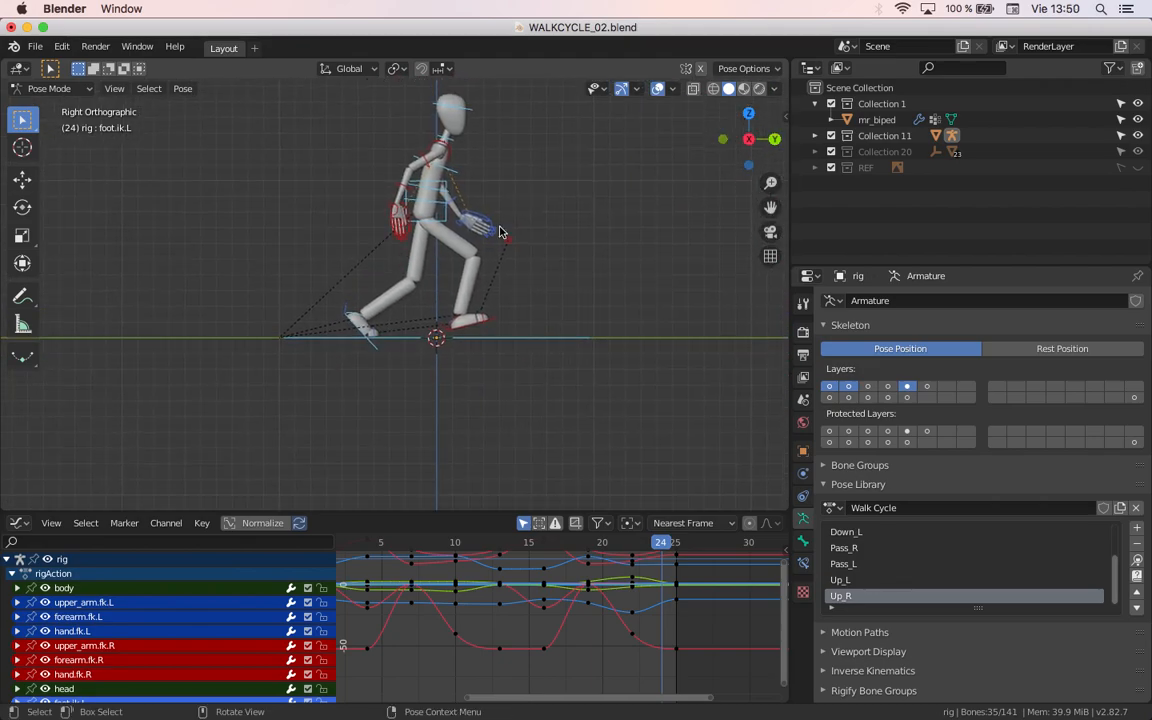
scroll(345, 340, "up", 1)
scroll(352, 366, "up", 1)
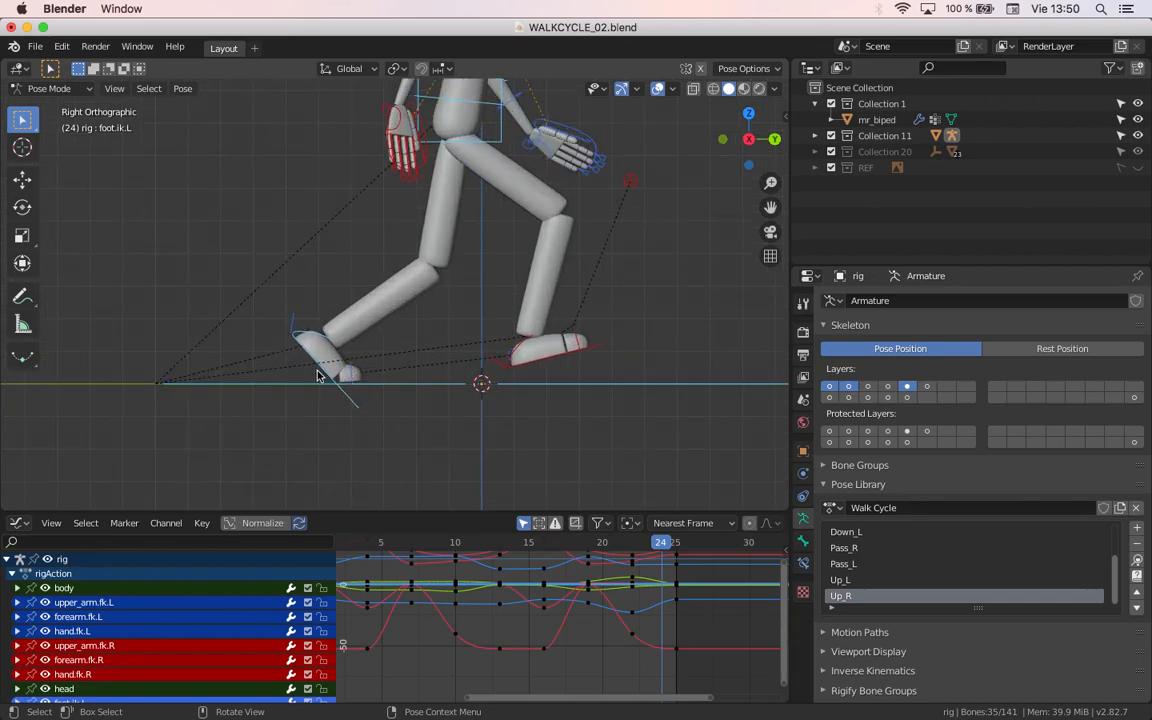
left_click(318, 376)
left_click(314, 371)
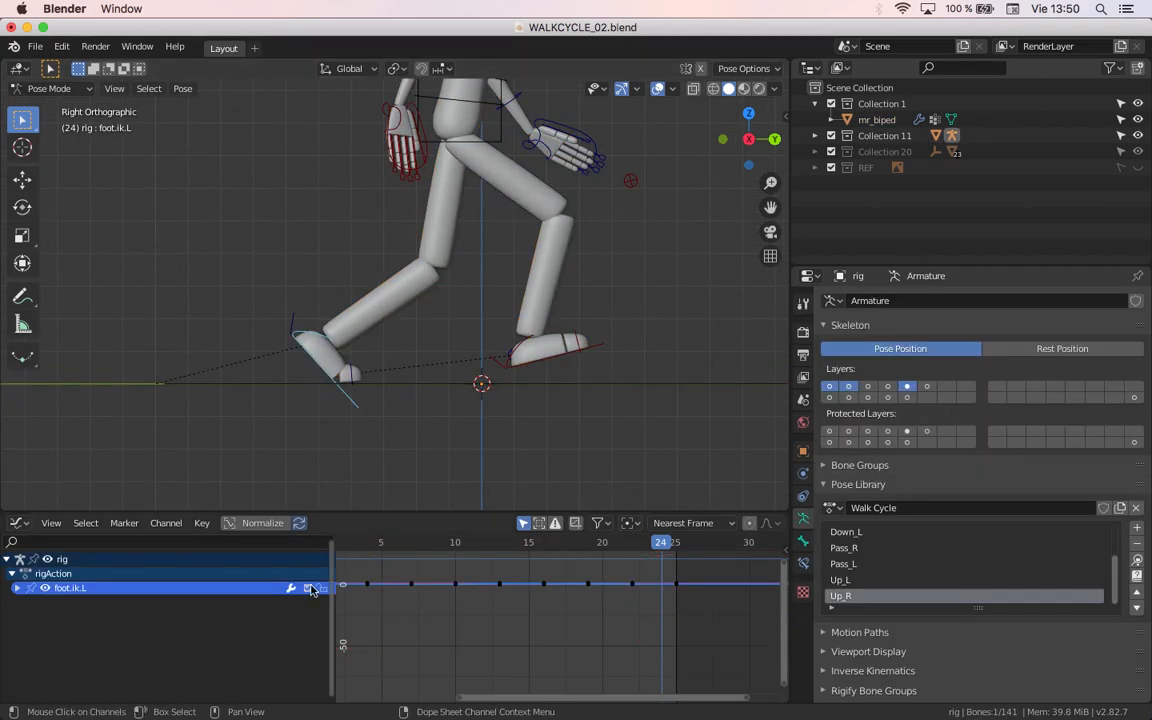
middle_click_drag(417, 632, 489, 655)
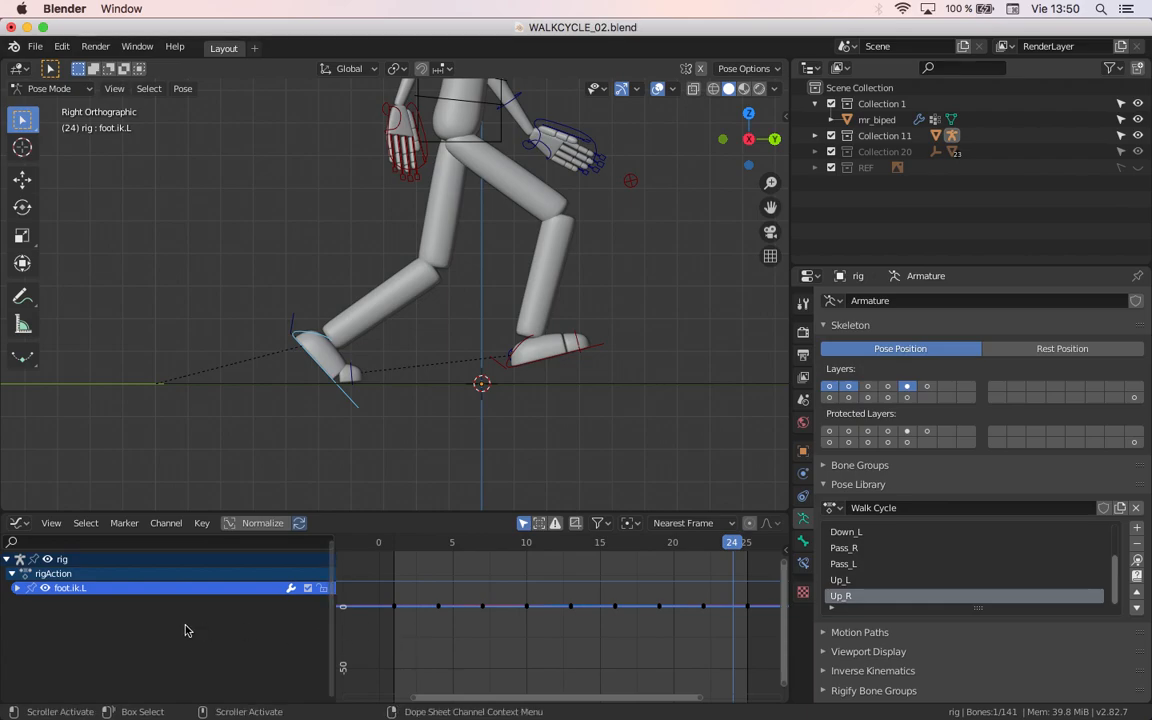
left_click(16, 588)
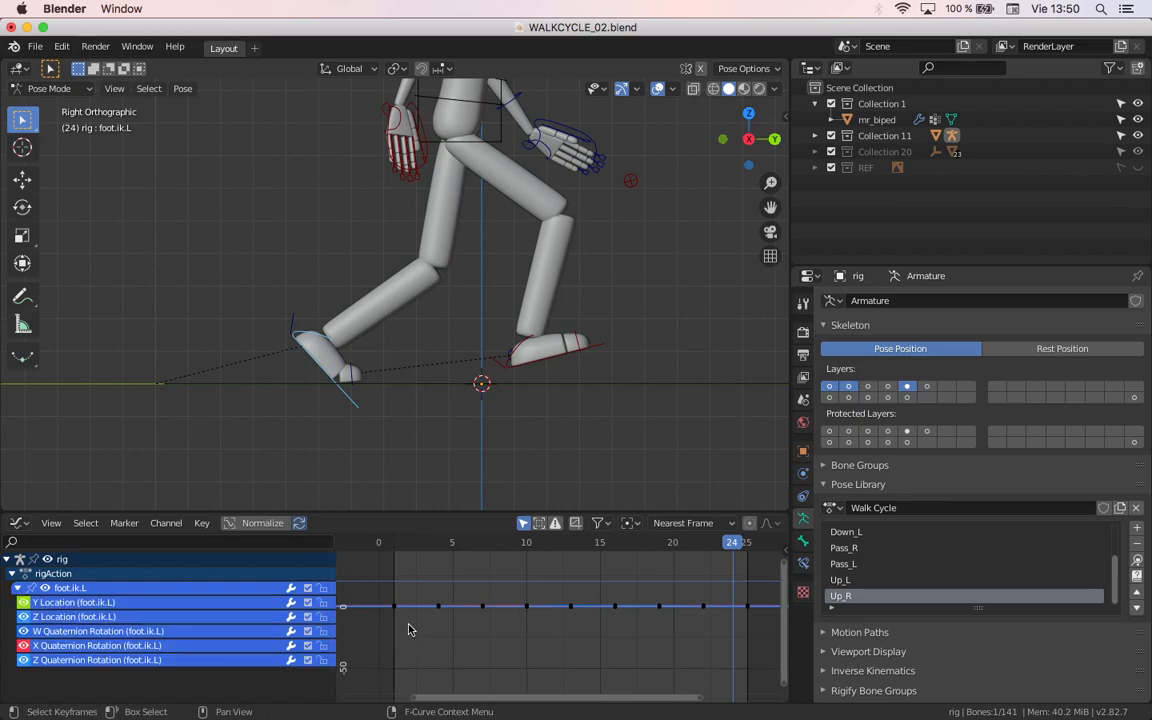
Step: Examine the shape of the foot.ik.L location and rotation curves in a maximized Graph Editor
key("ctrl+space")
middle_click_drag(583, 367, 411, 414, "ctrl")
scroll(614, 504, "up", 6)
middle_click_drag(645, 512, 561, 342)
scroll(561, 404, "up", 11)
scroll(630, 337, "up", 5)
middle_click_drag(560, 404, 633, 401, "shift")
scroll(584, 344, "up", 11)
scroll(640, 407, "up", 4)
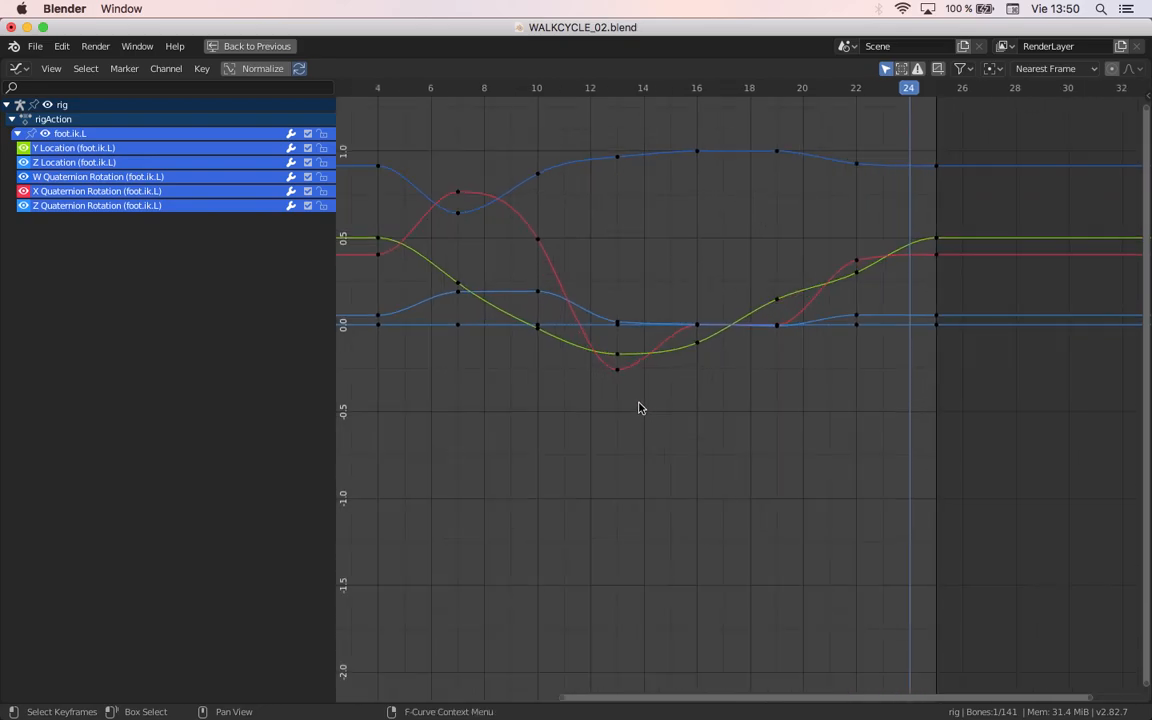
middle_click_drag(550, 353, 617, 417, "shift")
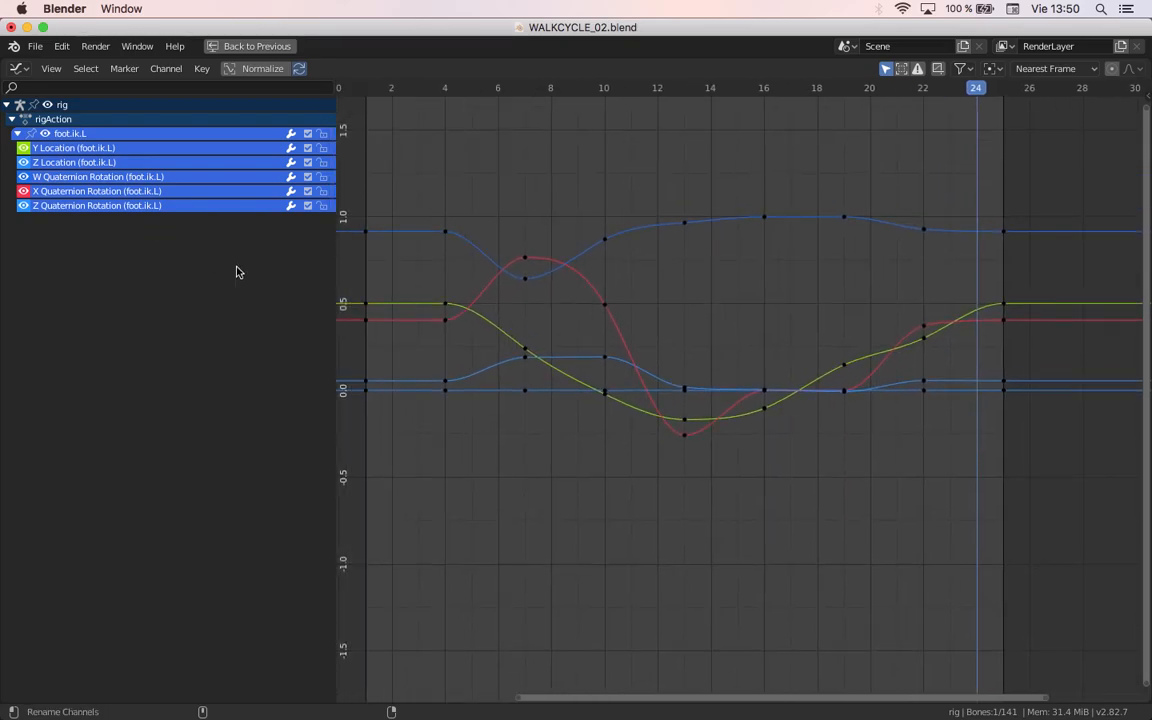
key("ctrl+space")
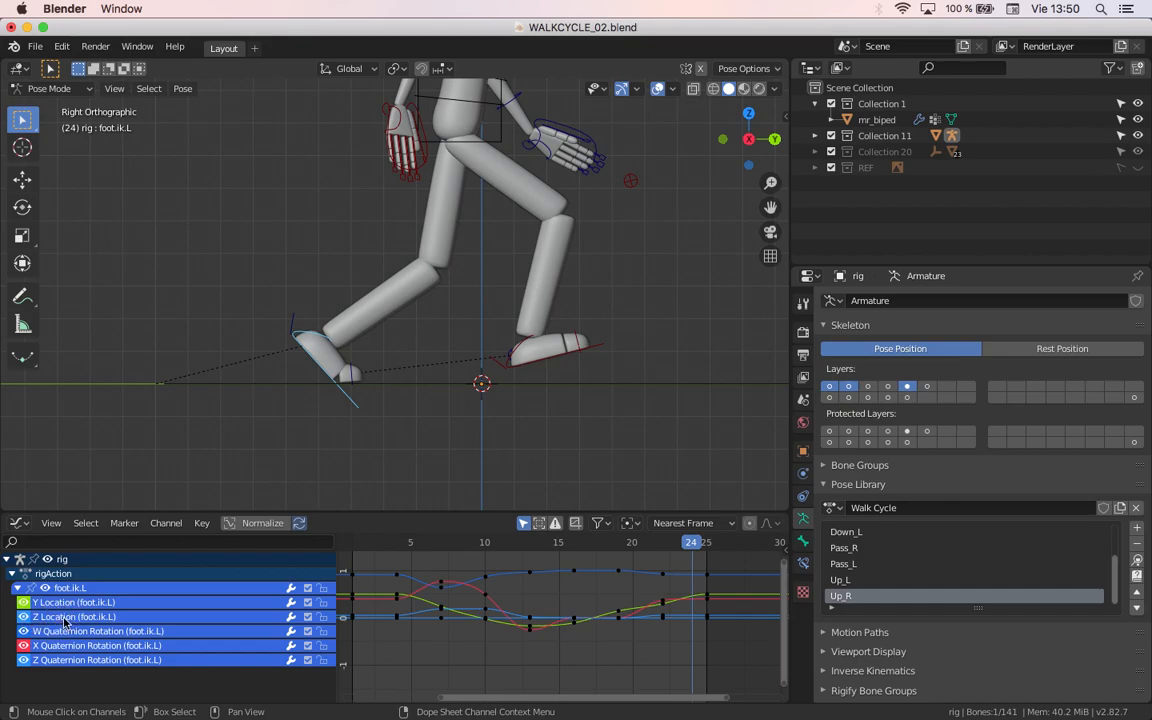
Step: Move the playhead to frame 14 and show the REF collection with the walk cycle reference image
left_click(406, 557)
left_click_drag(406, 557, 543, 572)
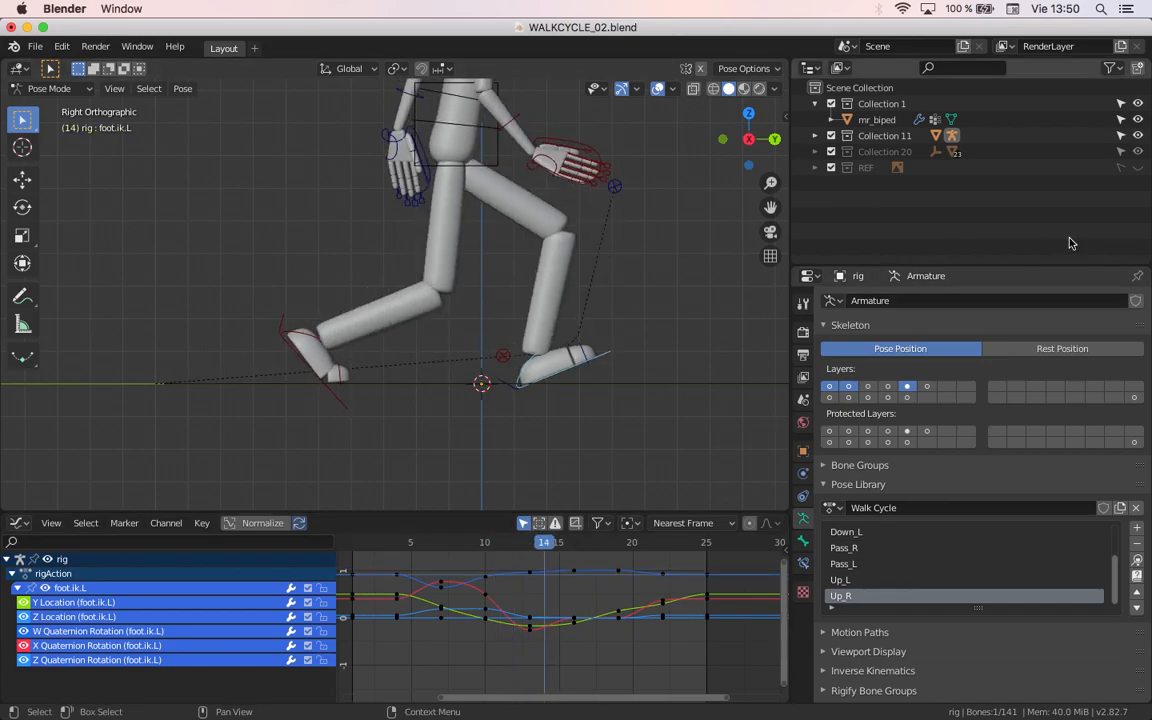
left_click(1138, 168)
scroll(268, 328, "down", 5)
scroll(311, 203, "up", 3)
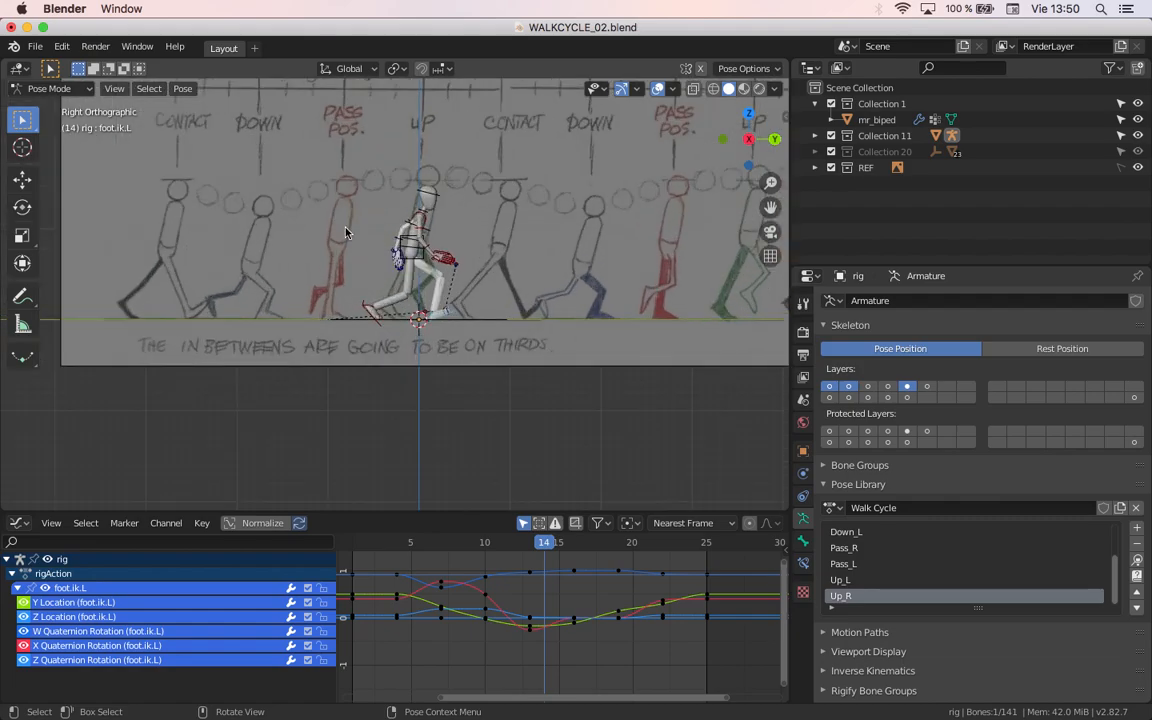
scroll(253, 128, "down", 1)
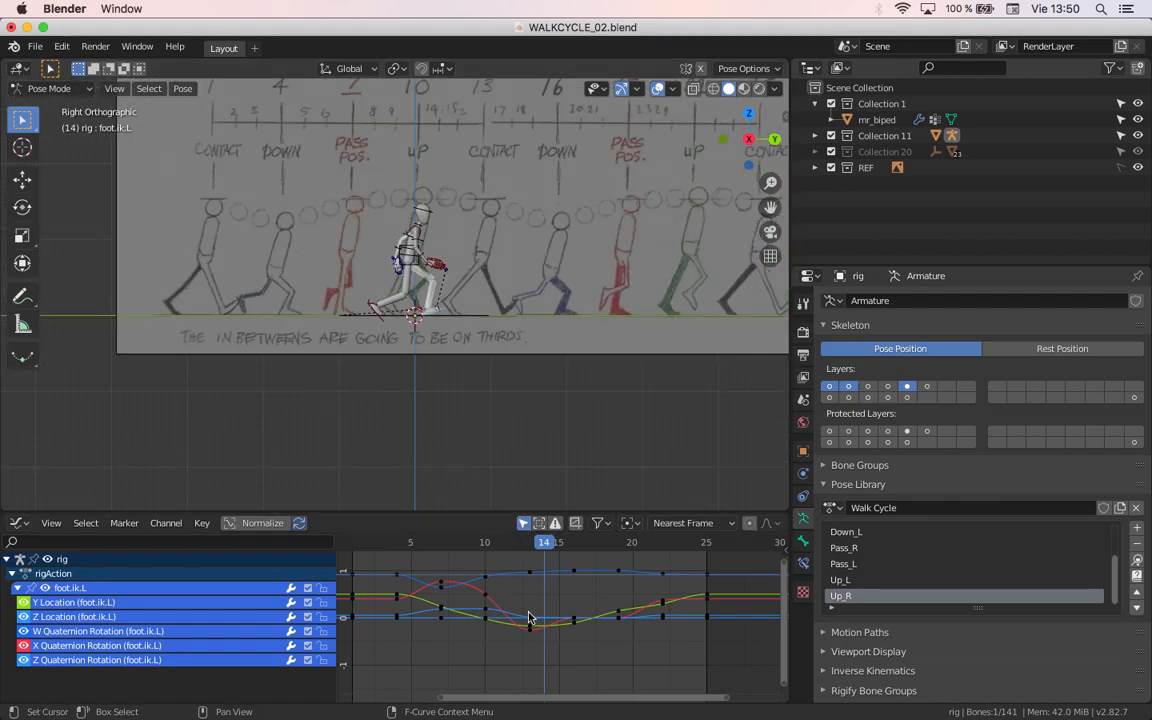
scroll(525, 600, "up", 2)
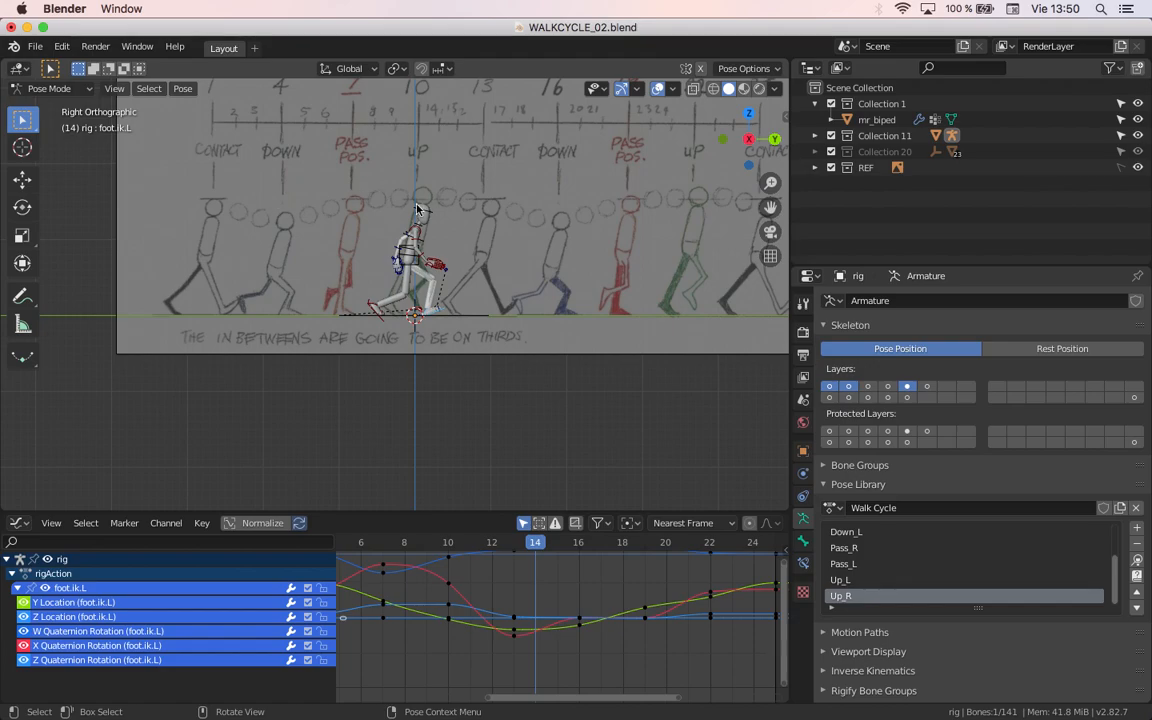
Step: Enlarge the Graph Editor and compare the character with the reference drawing in the right orthographic view
left_click_drag(505, 513, 505, 433)
middle_click_drag(267, 217, 324, 309)
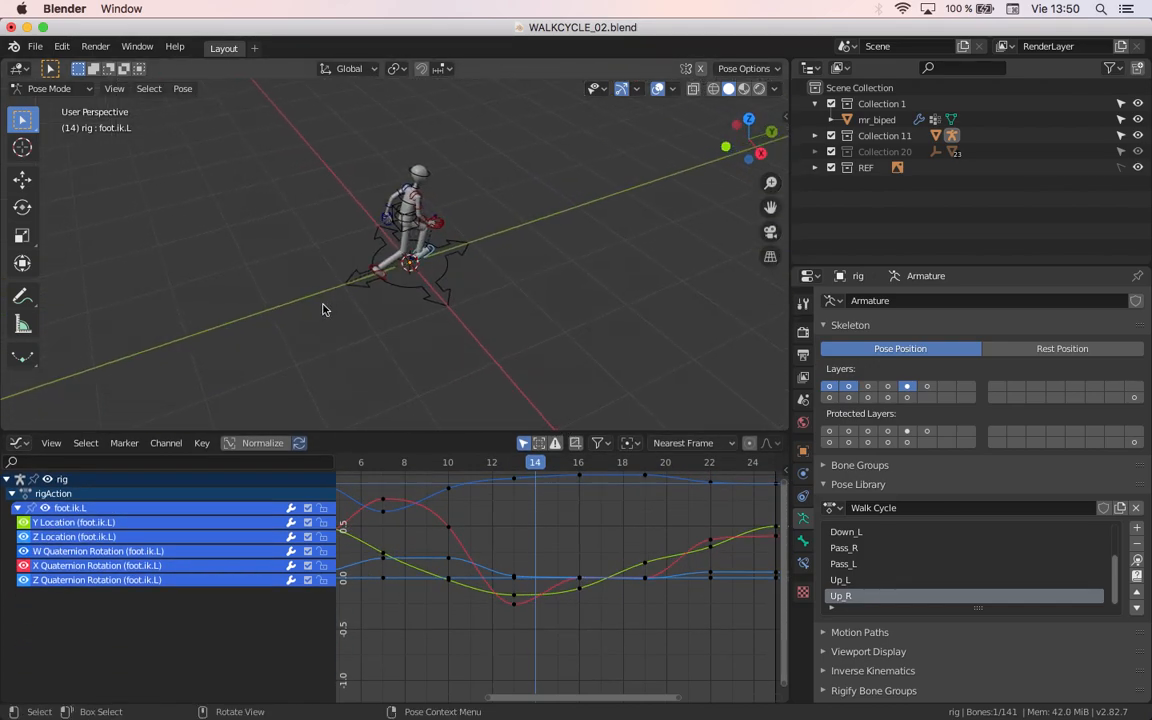
key("KP_3")
middle_click_drag(205, 100, 297, 163, "shift")
middle_click_drag(398, 537, 507, 543)
scroll(504, 542, "up", 5)
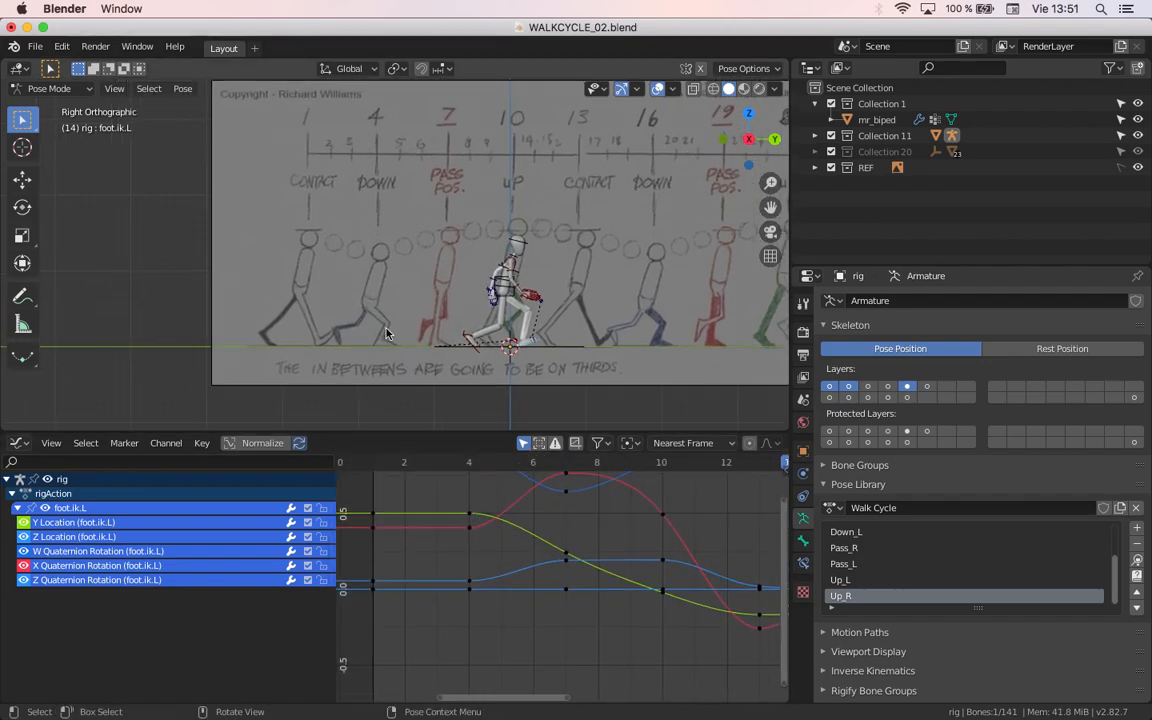
scroll(350, 326, "up", 4)
middle_click_drag(247, 308, 260, 275, "shift")
middle_click_drag(497, 415, 386, 334, "shift")
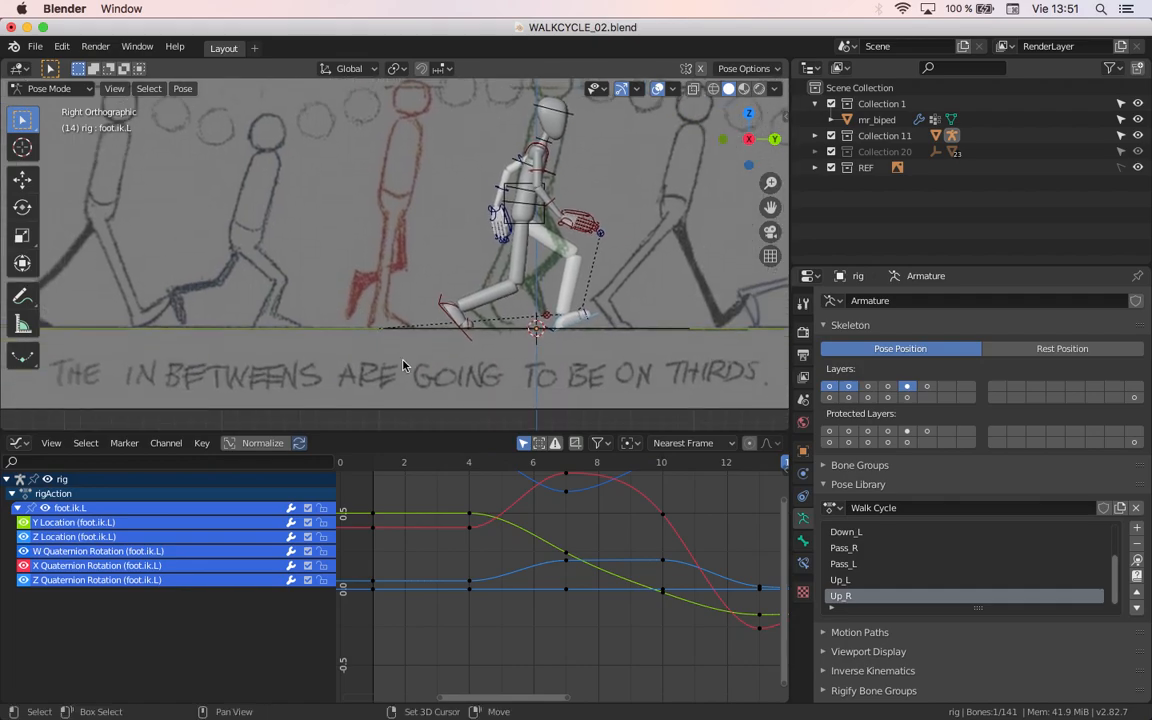
scroll(430, 300, "down", 4)
scroll(460, 240, "down", 1)
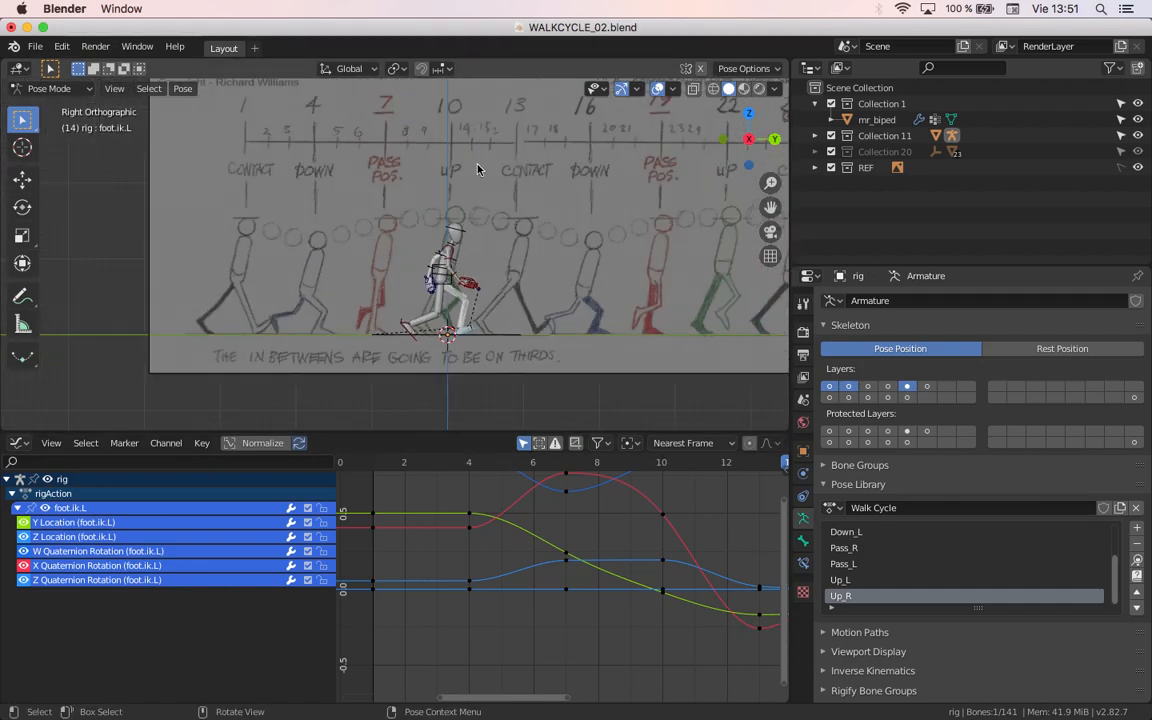
Step: Select the Z Location channel of foot.ik.L and hide its other curves
left_click_drag(537, 465, 786, 486)
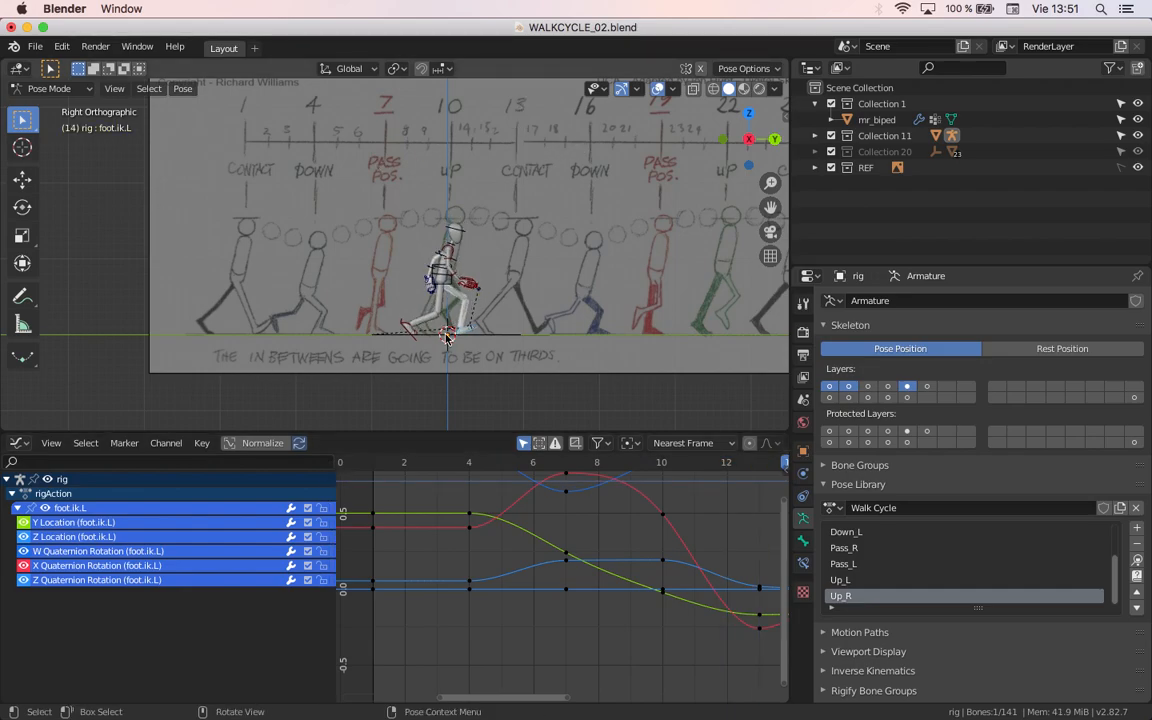
scroll(447, 340, "up", 1)
middle_click_drag(446, 561, 710, 638)
middle_click_drag(536, 631, 568, 548, "shift")
scroll(575, 560, "up", 2)
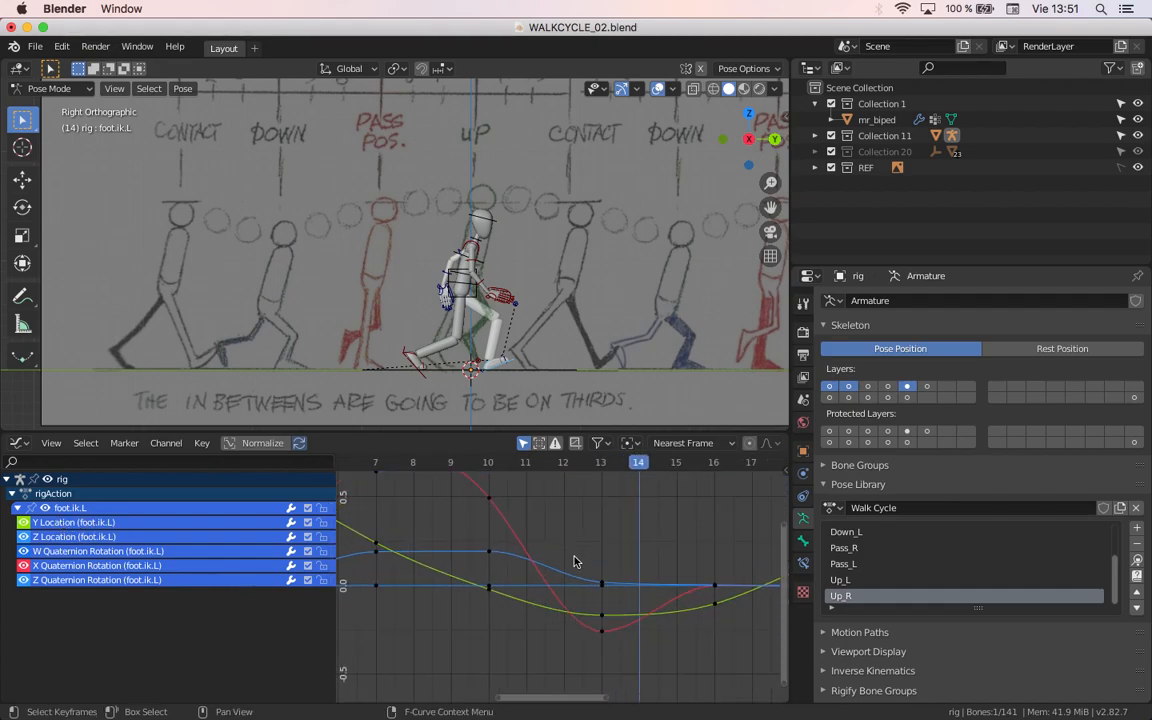
left_click(89, 538)
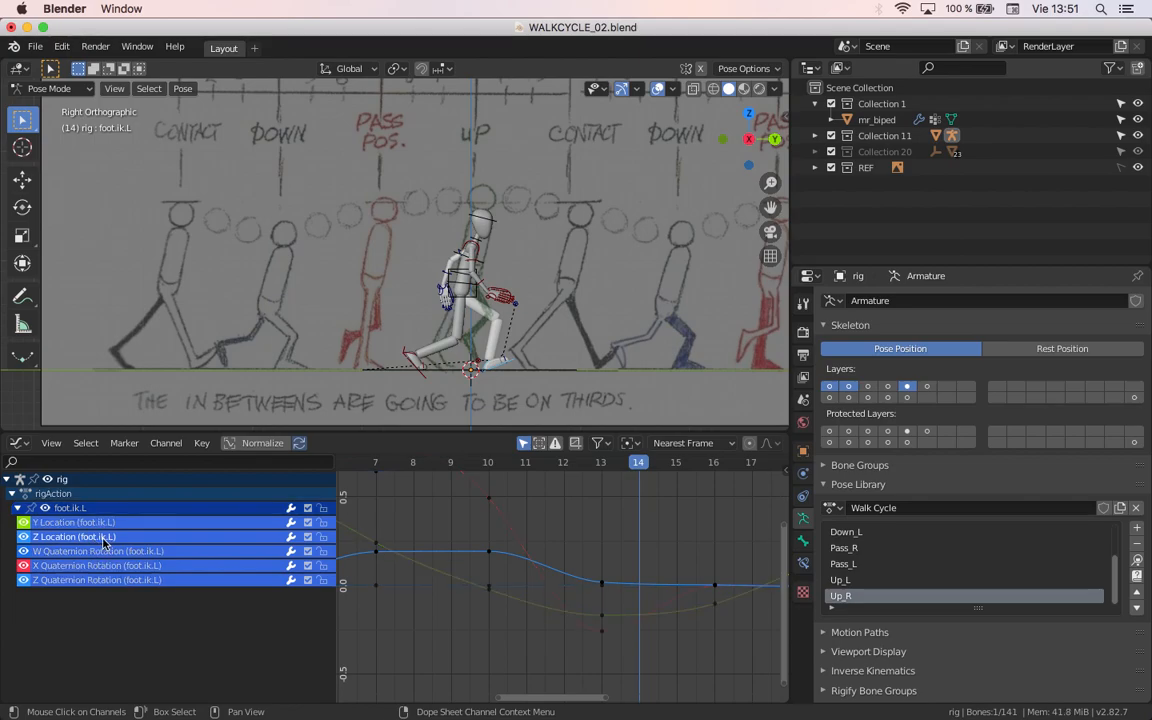
key("shift+h")
scroll(504, 607, "up", 3)
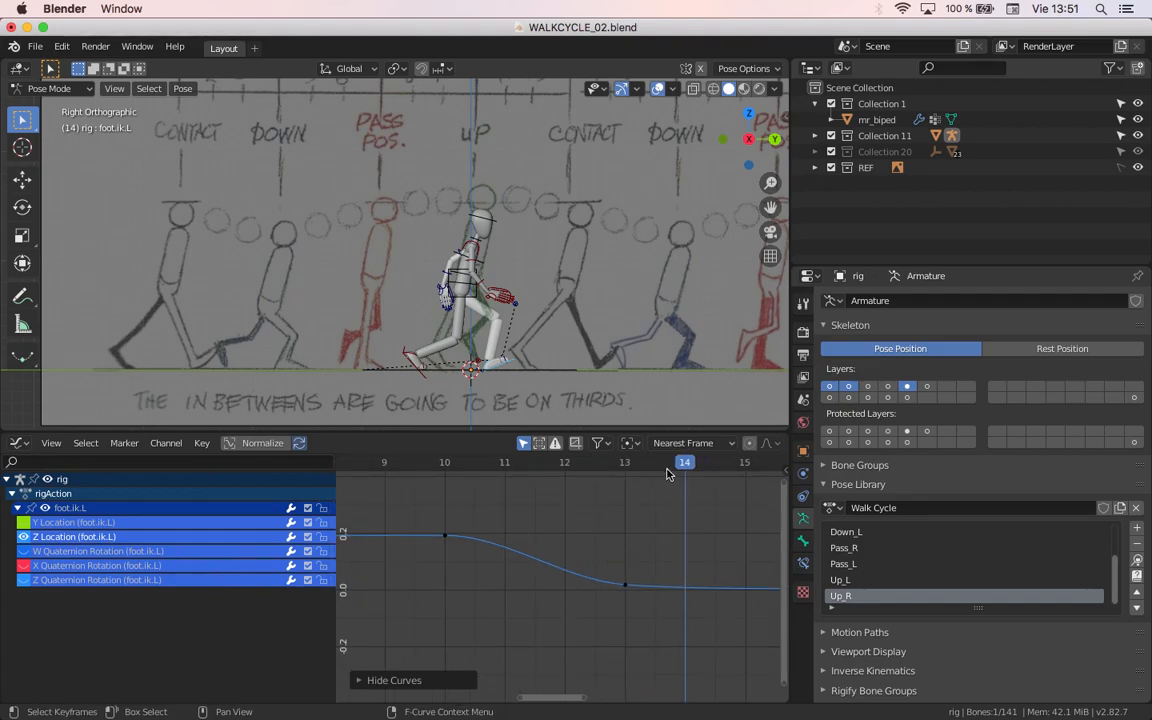
Step: Hide the REF collection and move the playhead to frame 13 with the feet framed in the right orthographic view
left_click(606, 467)
left_click_drag(606, 472, 586, 472)
scroll(468, 374, "up", 5)
mouse_move(496, 368)
middle_mouse_down()
mouse_move(420, 265)
mouse_move(440, 311)
middle_mouse_up()
key("KP_3")
middle_click_drag(583, 360, 414, 183, "shift")
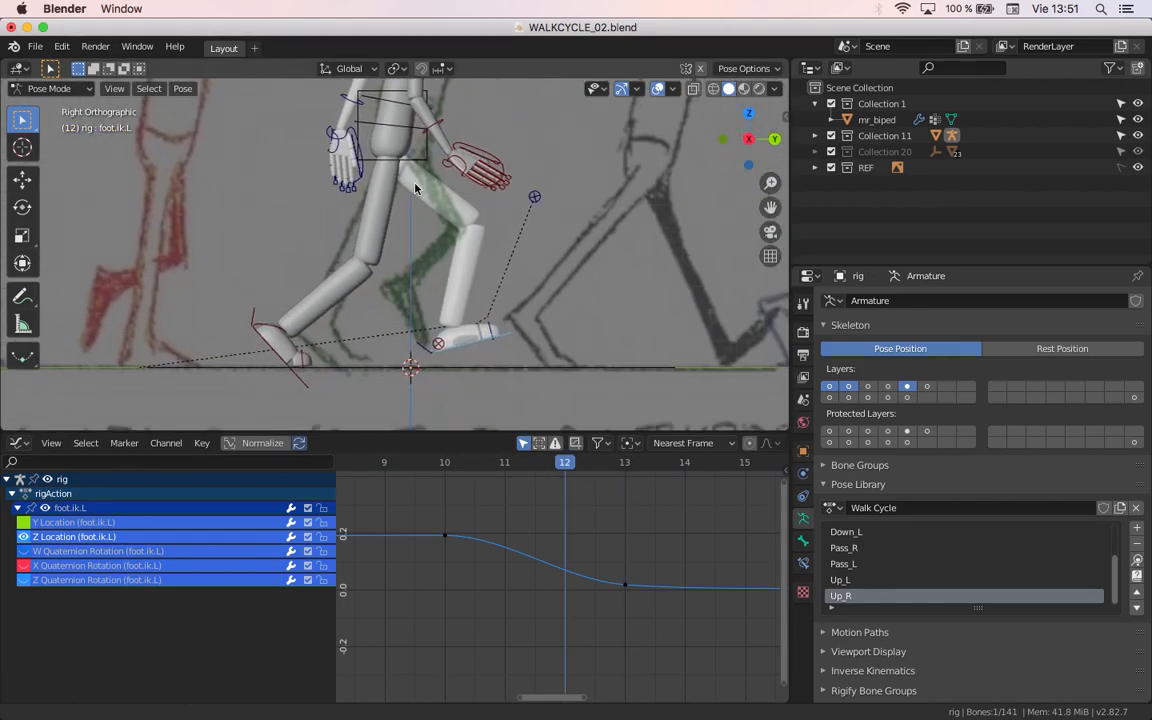
left_click(1138, 169)
left_click_drag(571, 465, 628, 473)
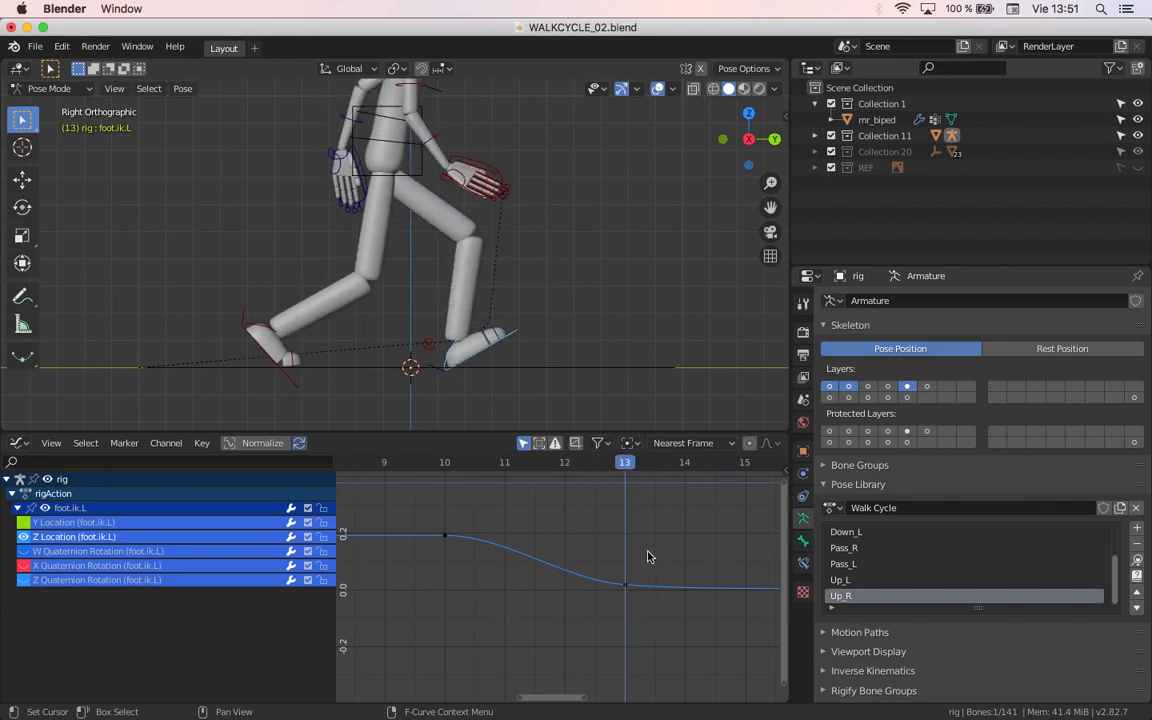
Step: Select the Z Location keyframe at frame 13 and look through the available keyframe handle types
left_click_drag(646, 559, 597, 646)
middle_click_drag(607, 591, 572, 606)
scroll(566, 591, "down", 2)
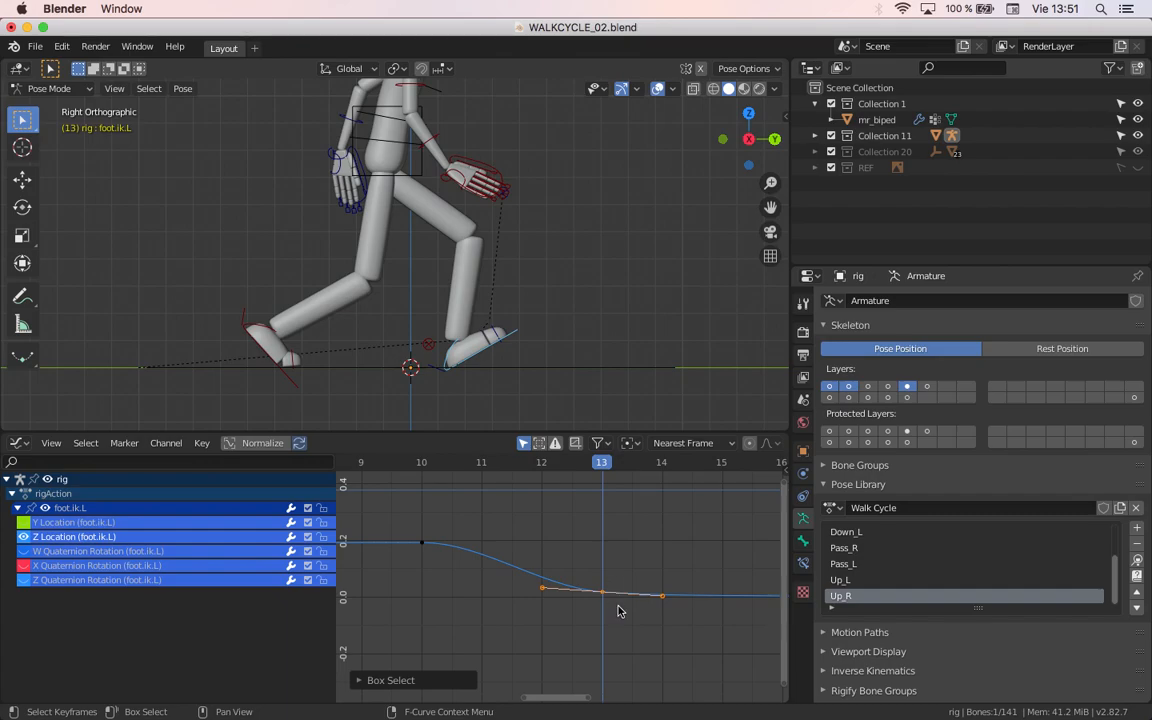
left_click(202, 446)
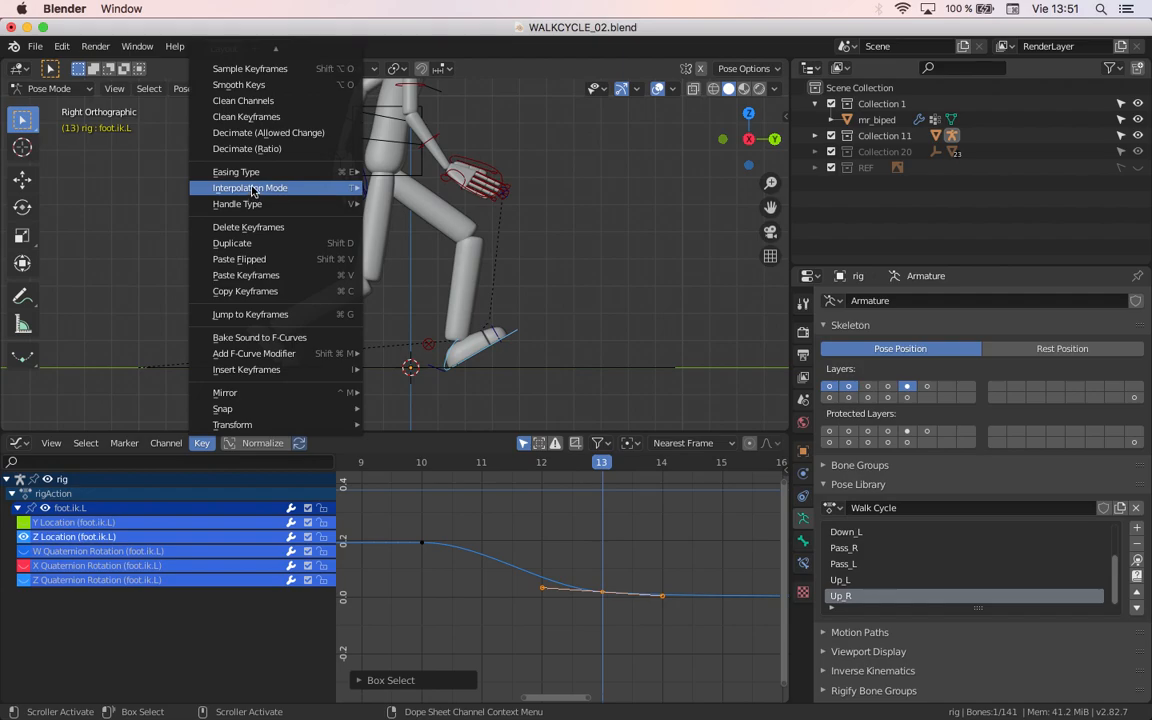
mouse_move(222, 207)
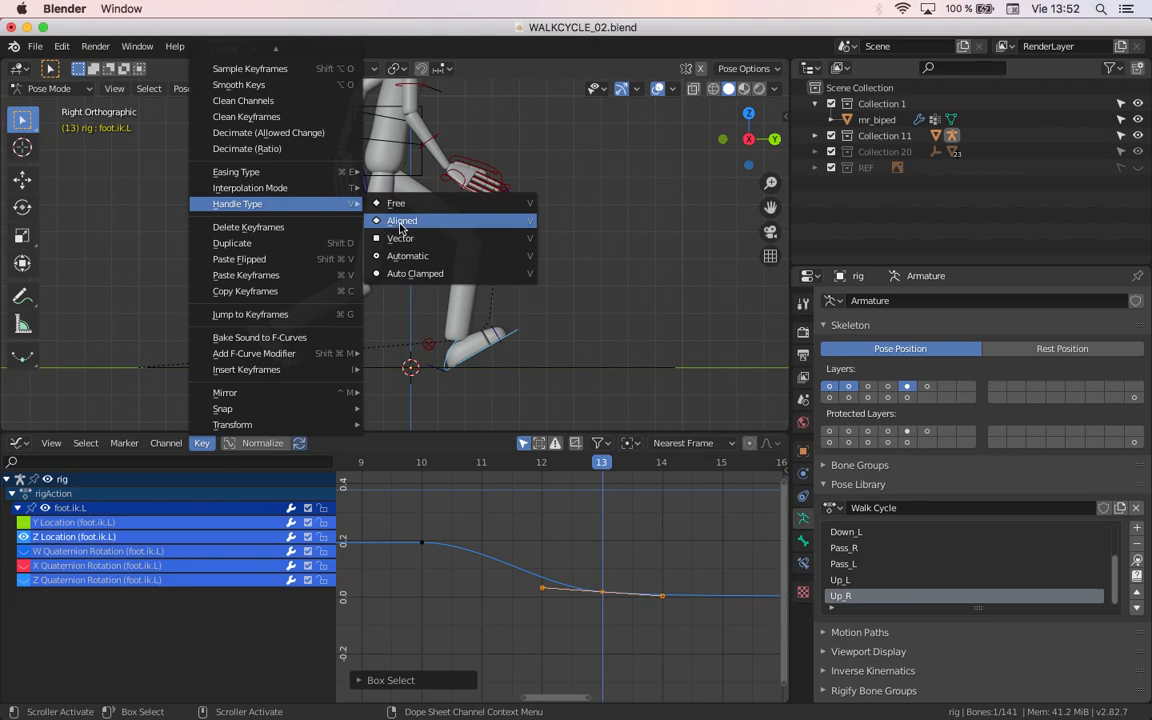
left_click(405, 273)
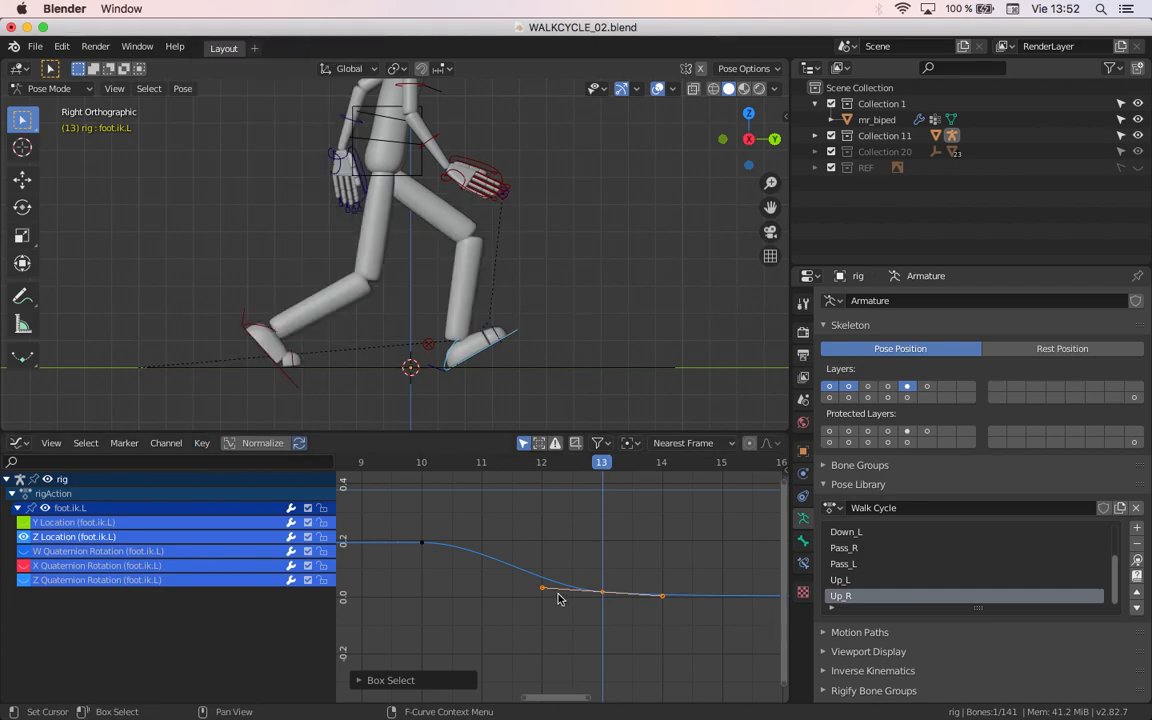
Step: Select all keyframes of the curve, switch the editor to the Dope Sheet and find the handle type options there
key("a")
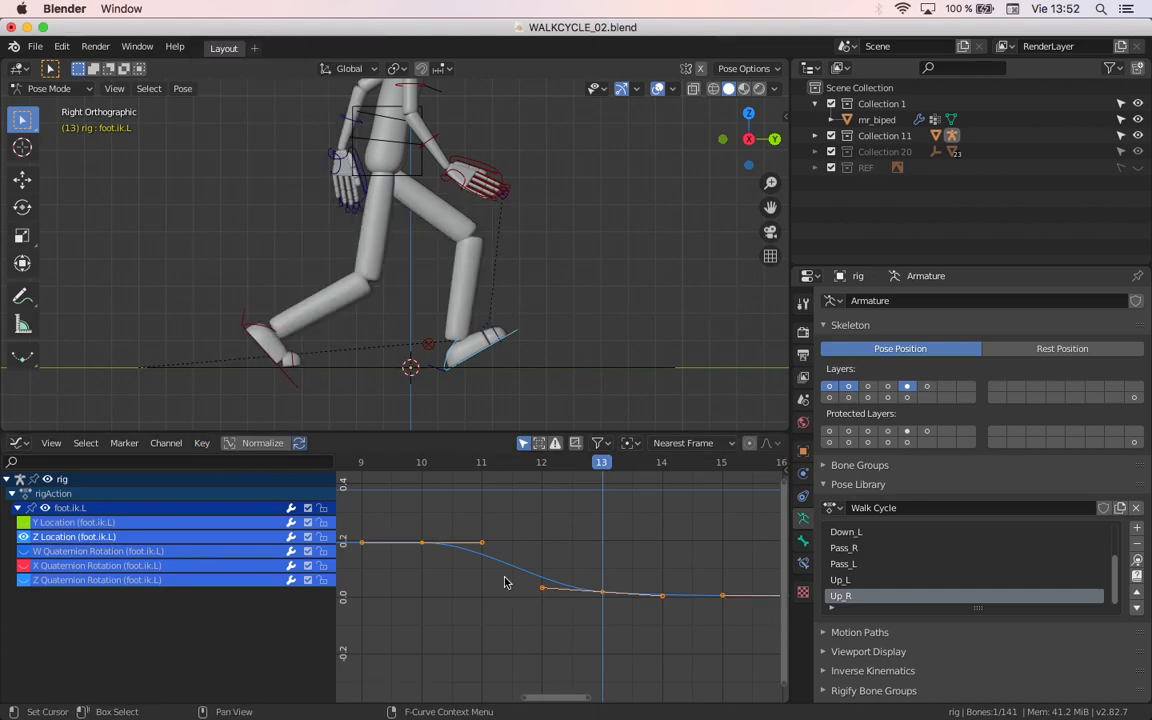
left_click(18, 443)
key("Escape")
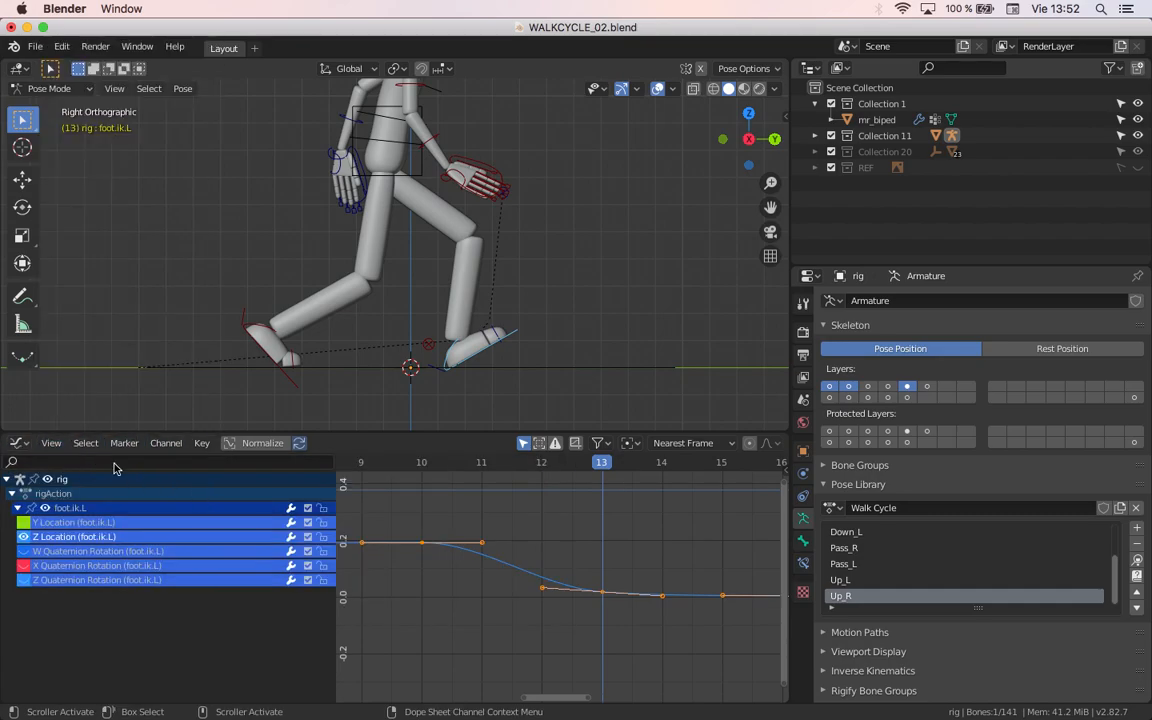
left_click(15, 446)
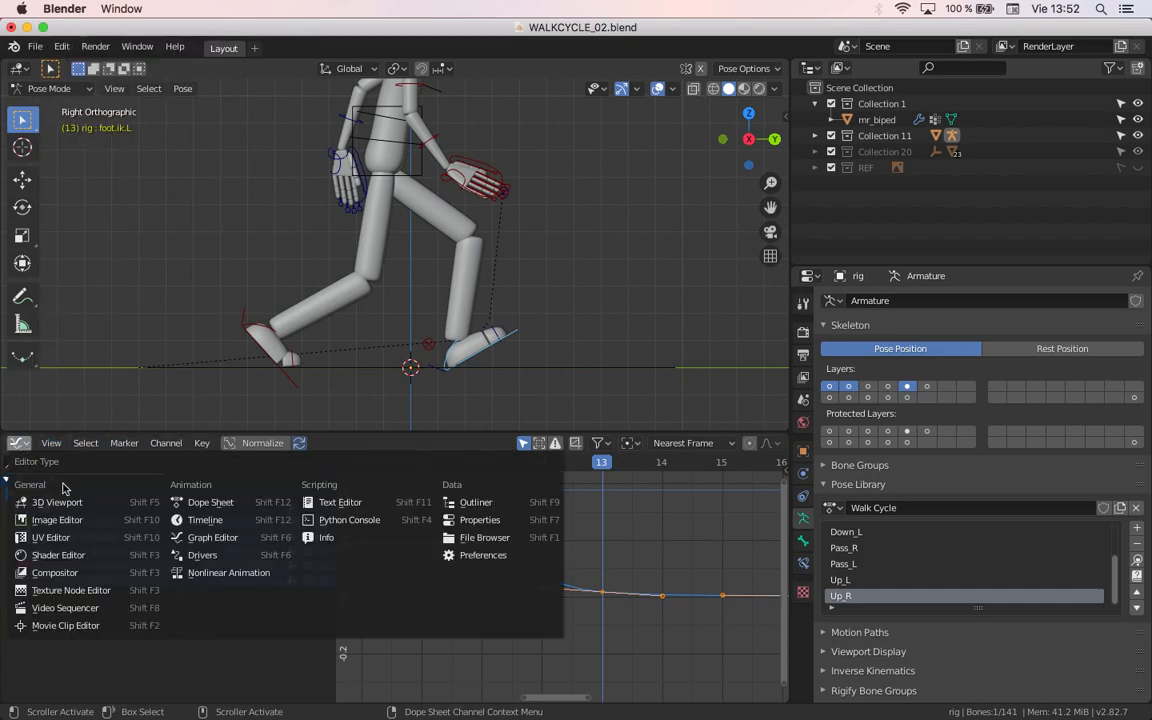
left_click(236, 502)
scroll(489, 521, "up", 3)
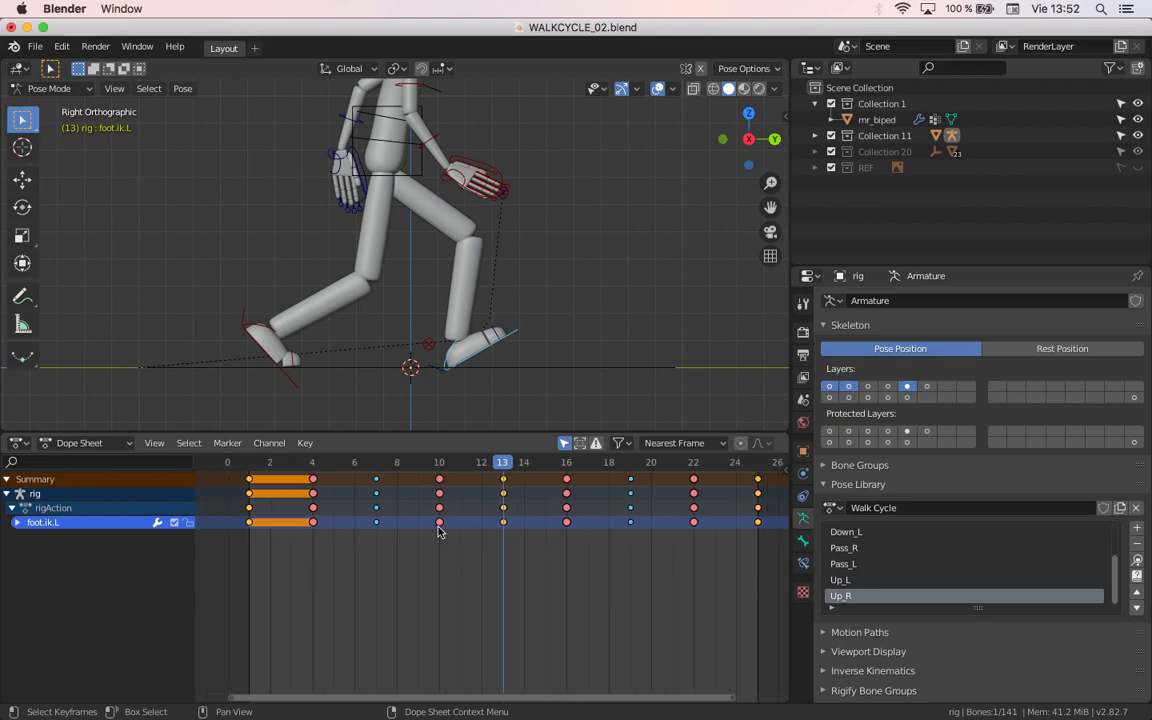
left_click(305, 443)
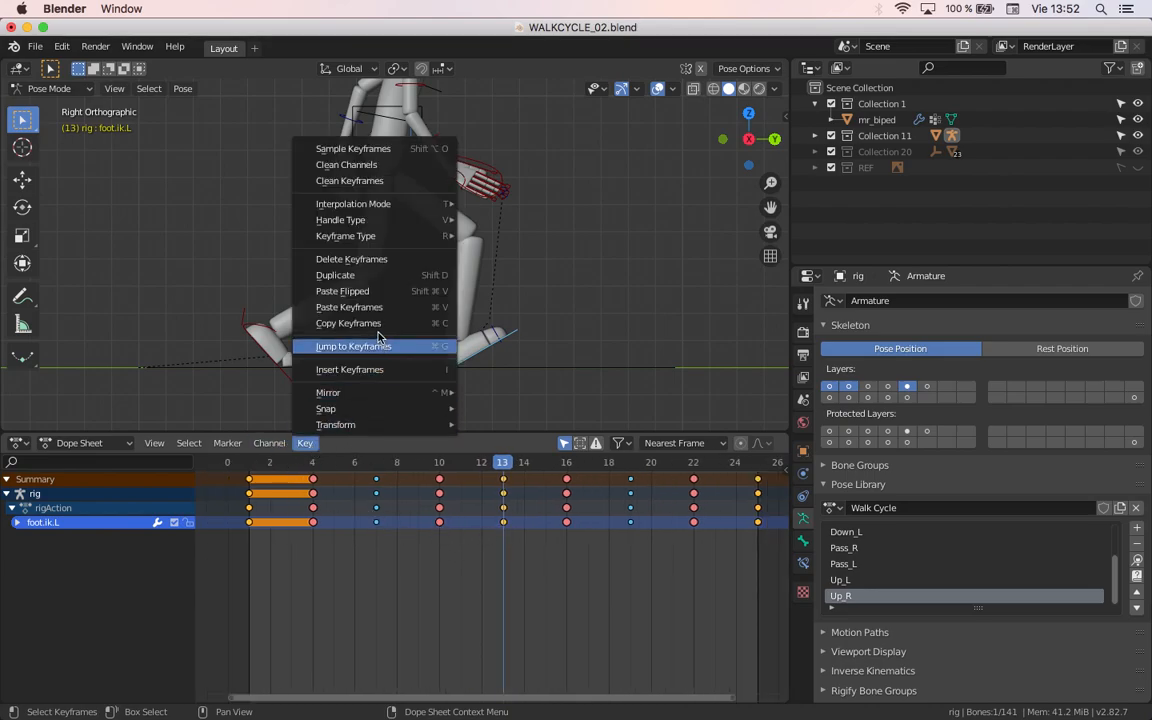
mouse_move(345, 220)
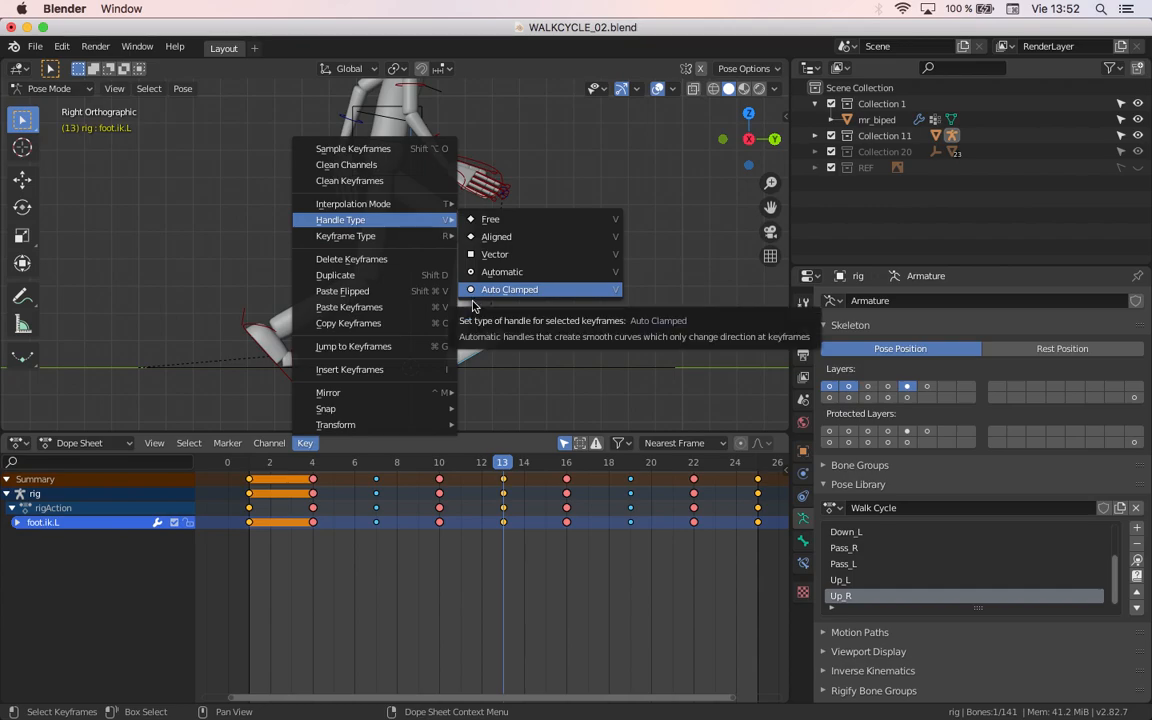
Step: Return to the Graph Editor and try rotating the handles of the Z Location keyframe at frame 13
left_click(16, 443)
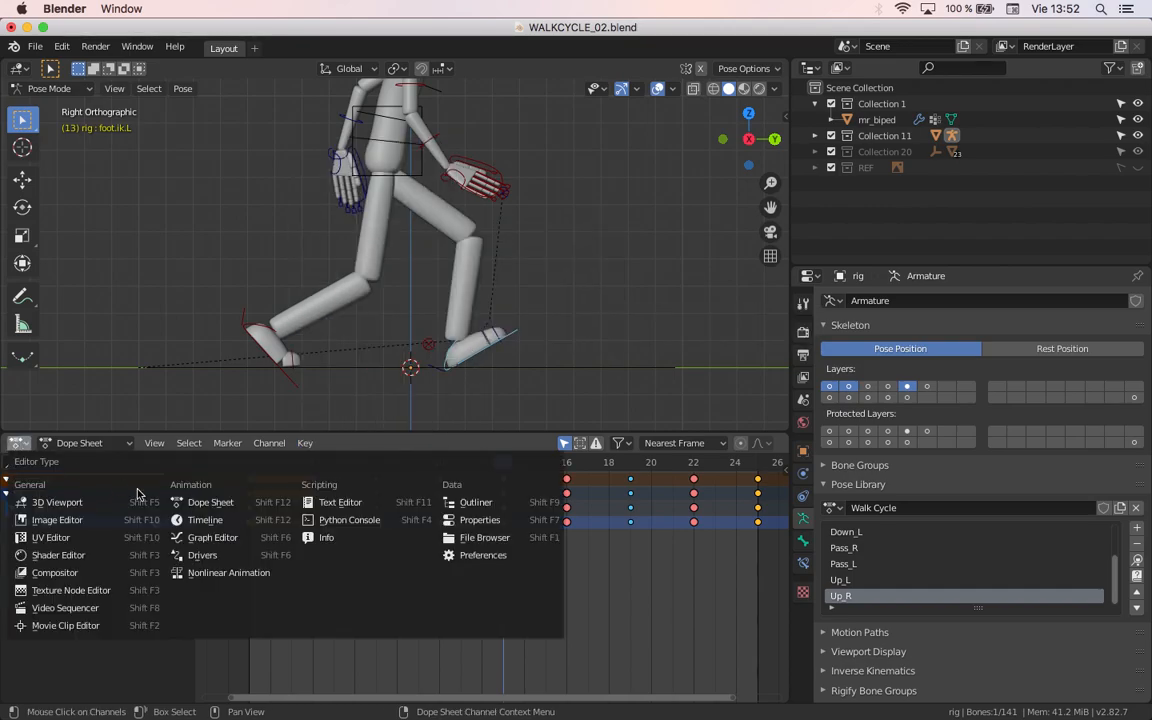
left_click(226, 548)
left_click(602, 614)
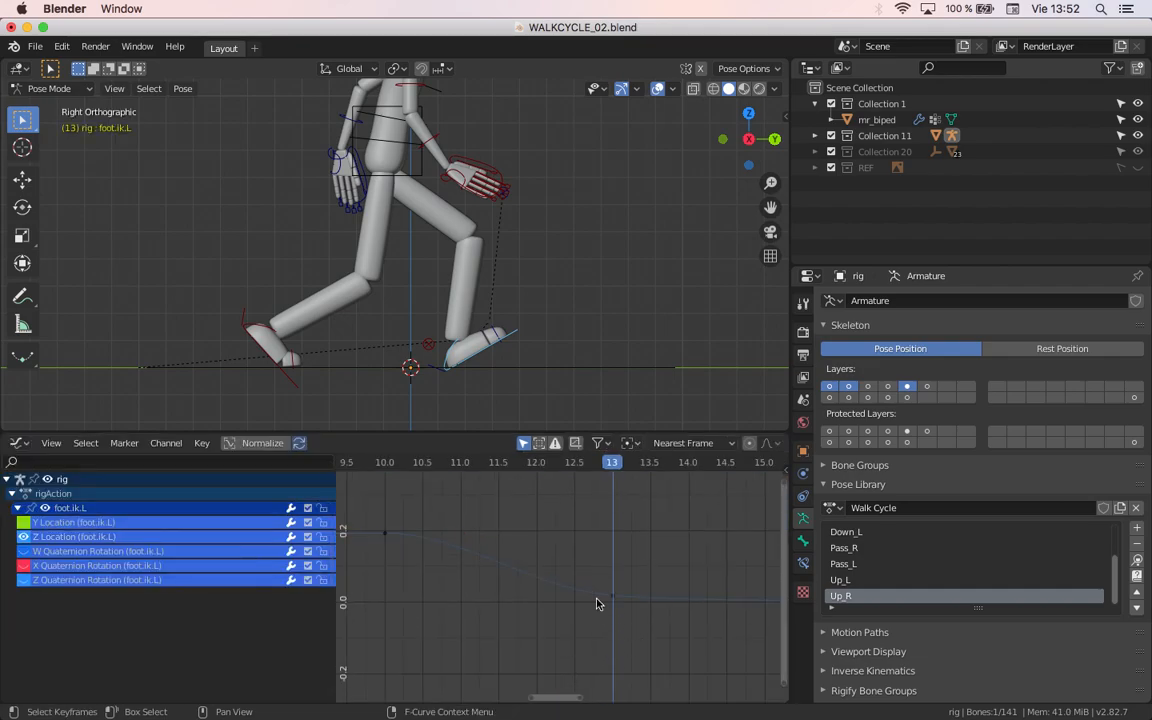
left_click_drag(571, 545, 658, 640)
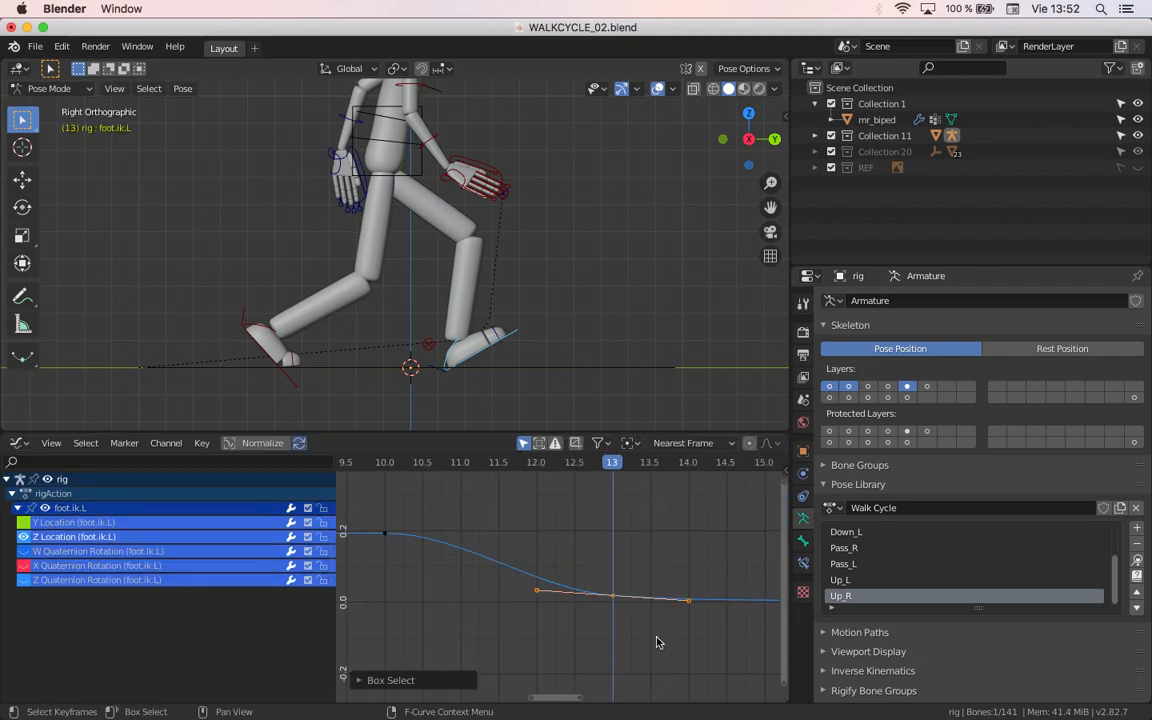
key("r")
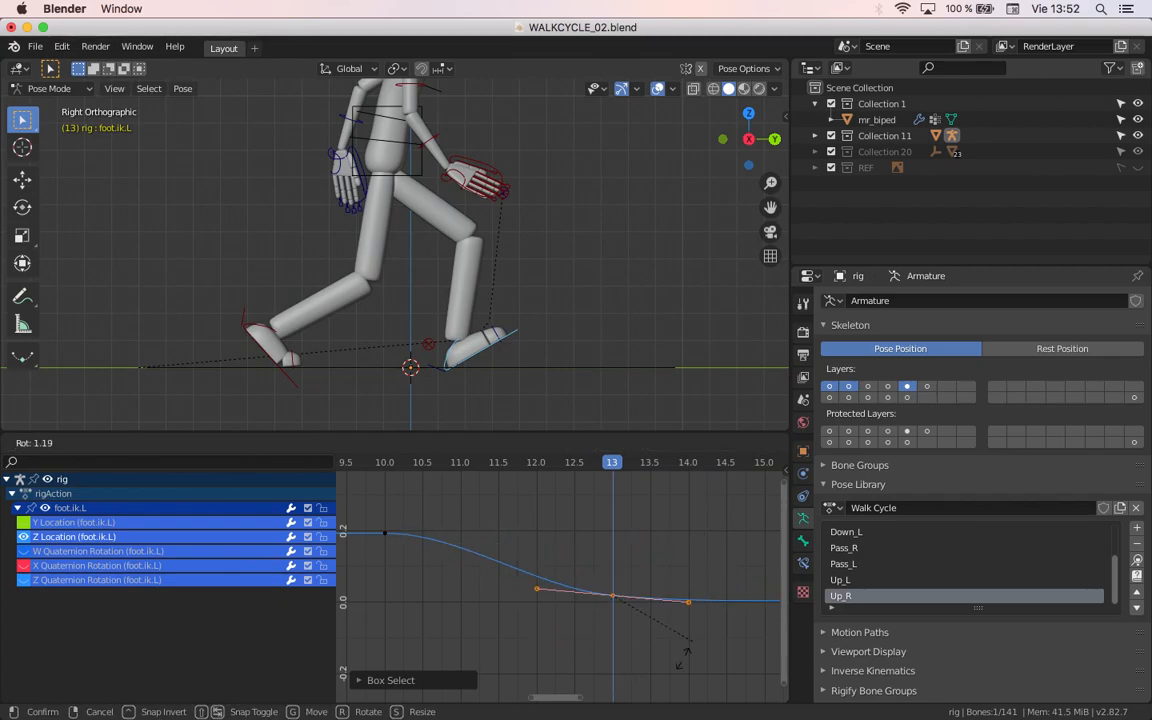
left_click(663, 683)
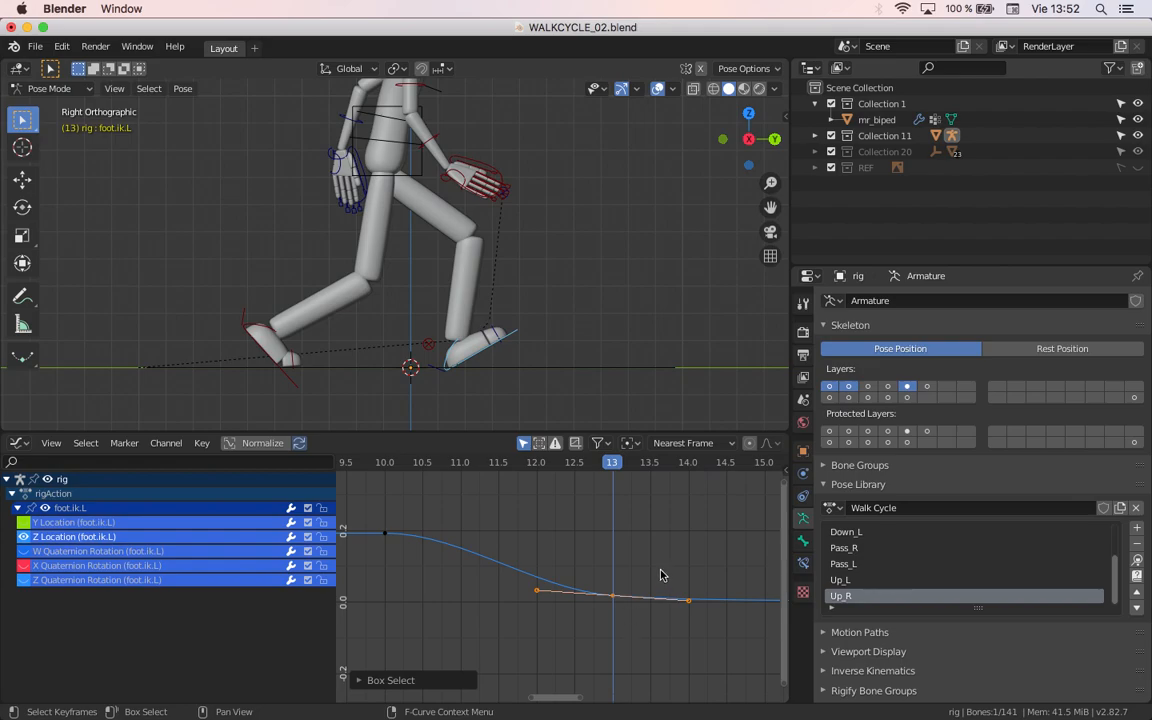
Step: Set the frame 13 keyframe's handle type to Free and try moving each of its two handles independently
key("v")
left_click(548, 530)
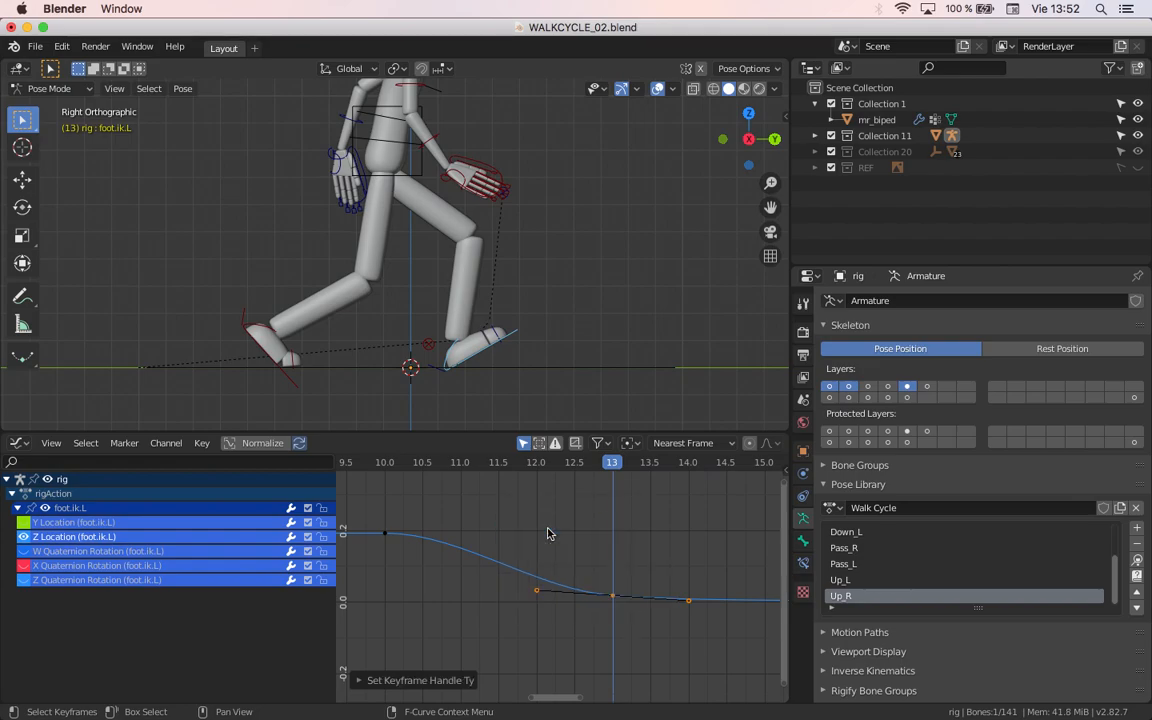
left_click(536, 592)
key("g")
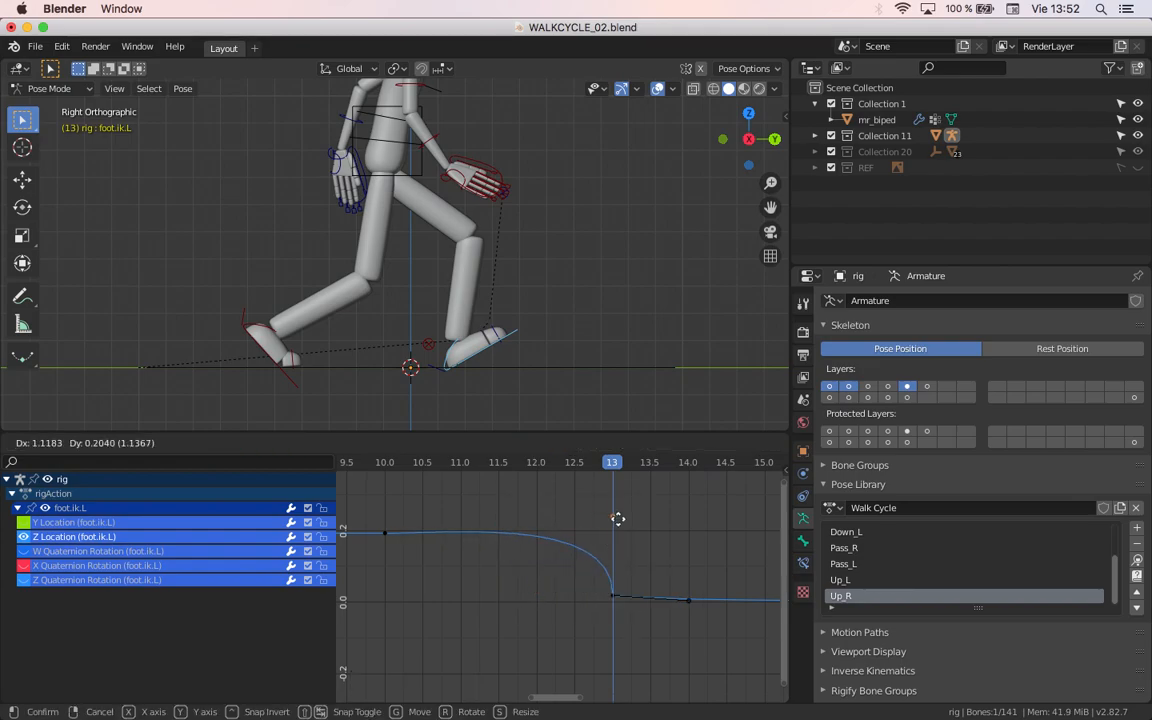
right_click(545, 594)
left_click(691, 607)
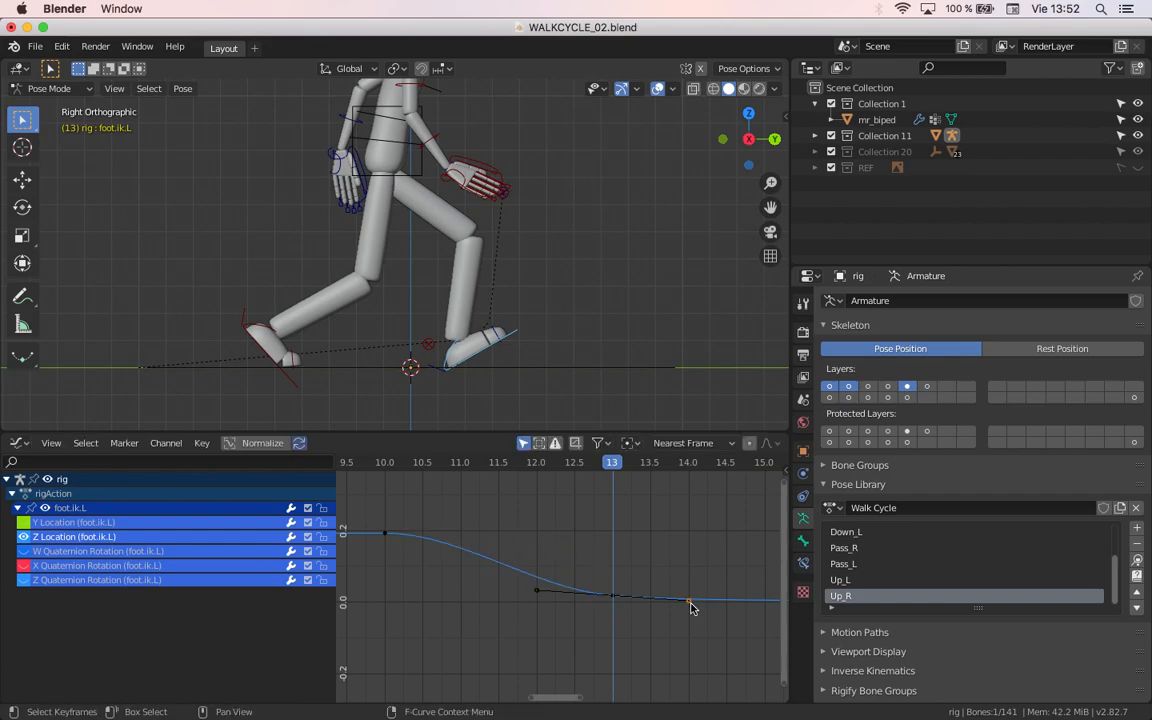
key("g")
right_click(636, 590)
Step: Switch the editor to the Dope Sheet and try the Automatic handle type on foot.ik.L's keyframe at frame 13
left_click(18, 443)
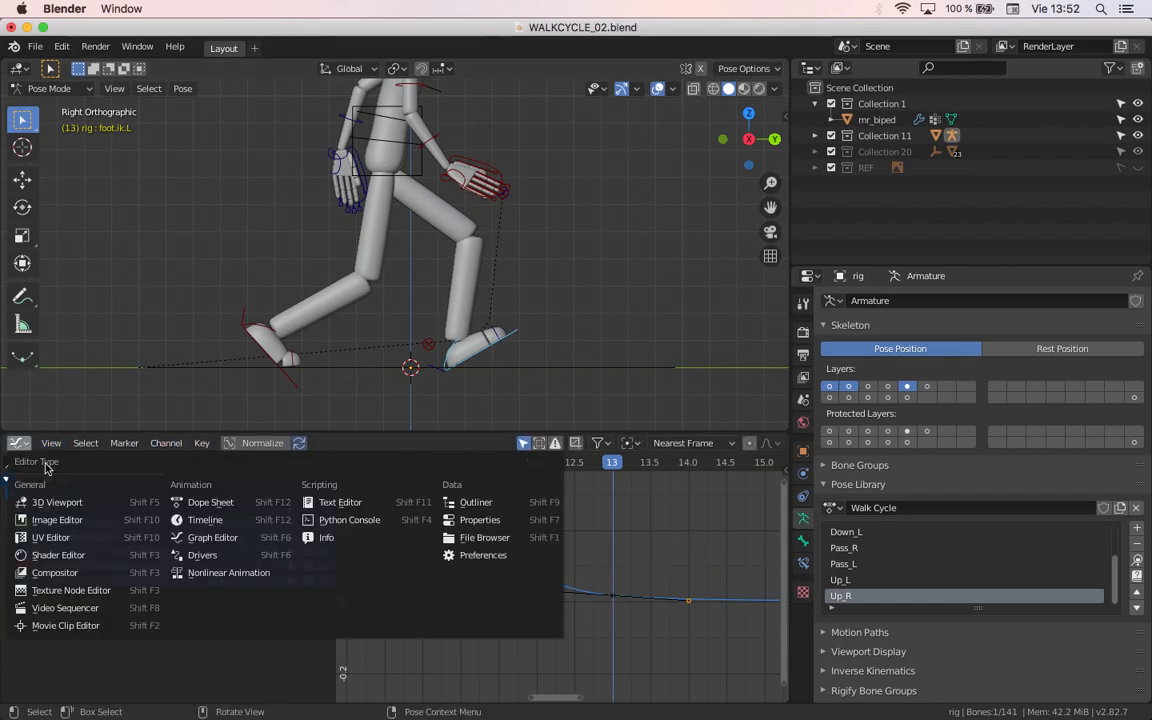
left_click(208, 502)
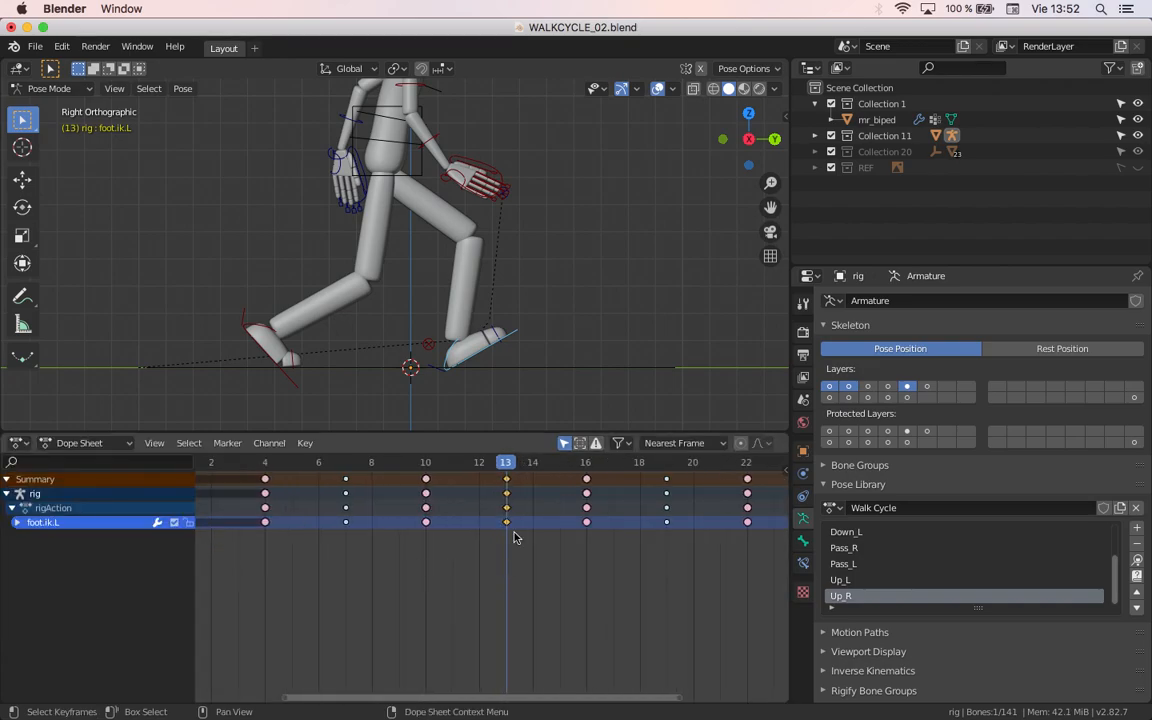
scroll(509, 500, "up", 2)
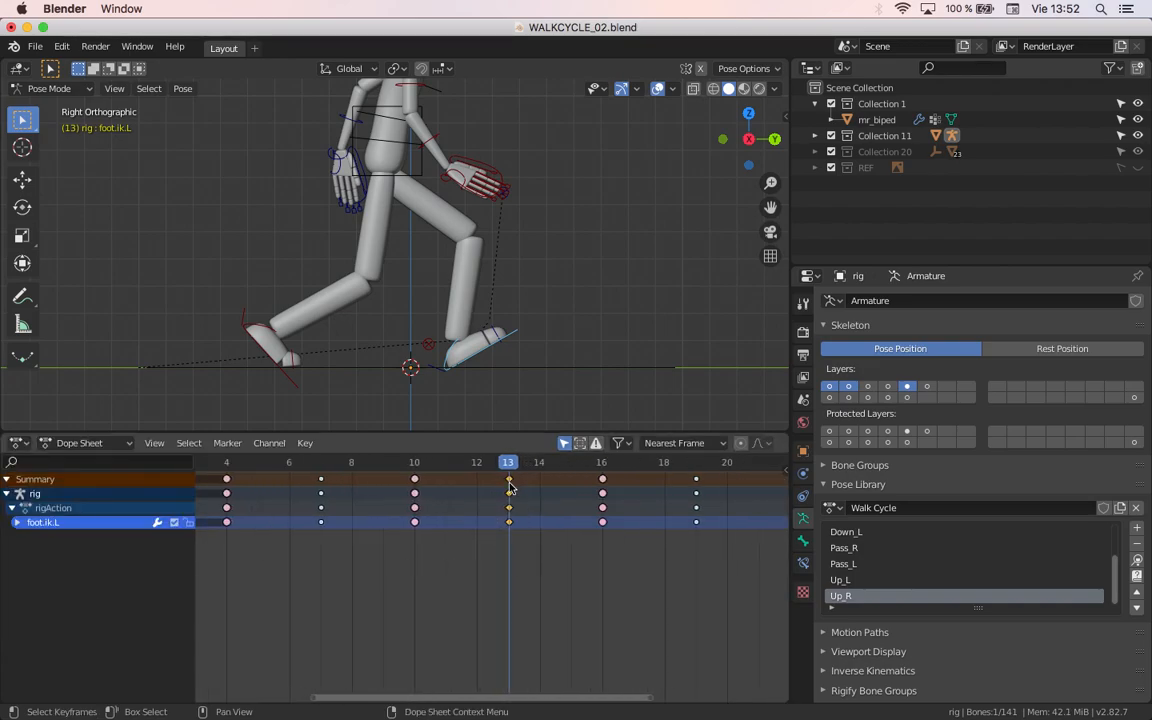
key("v")
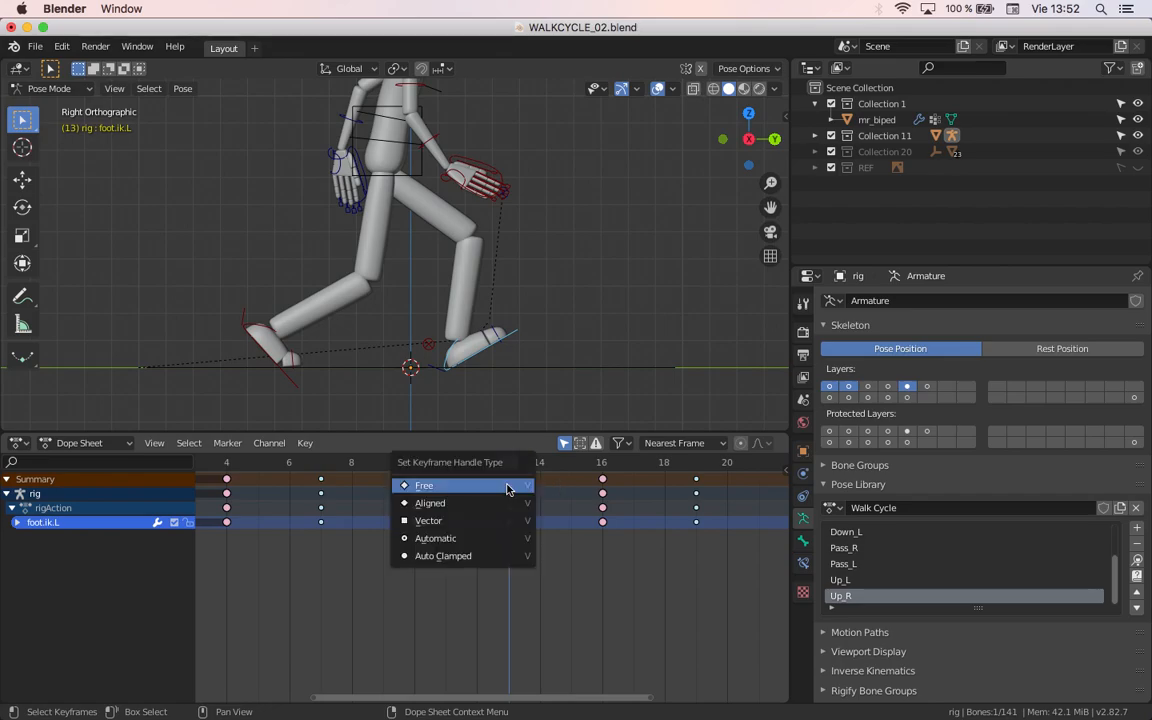
left_click(413, 482)
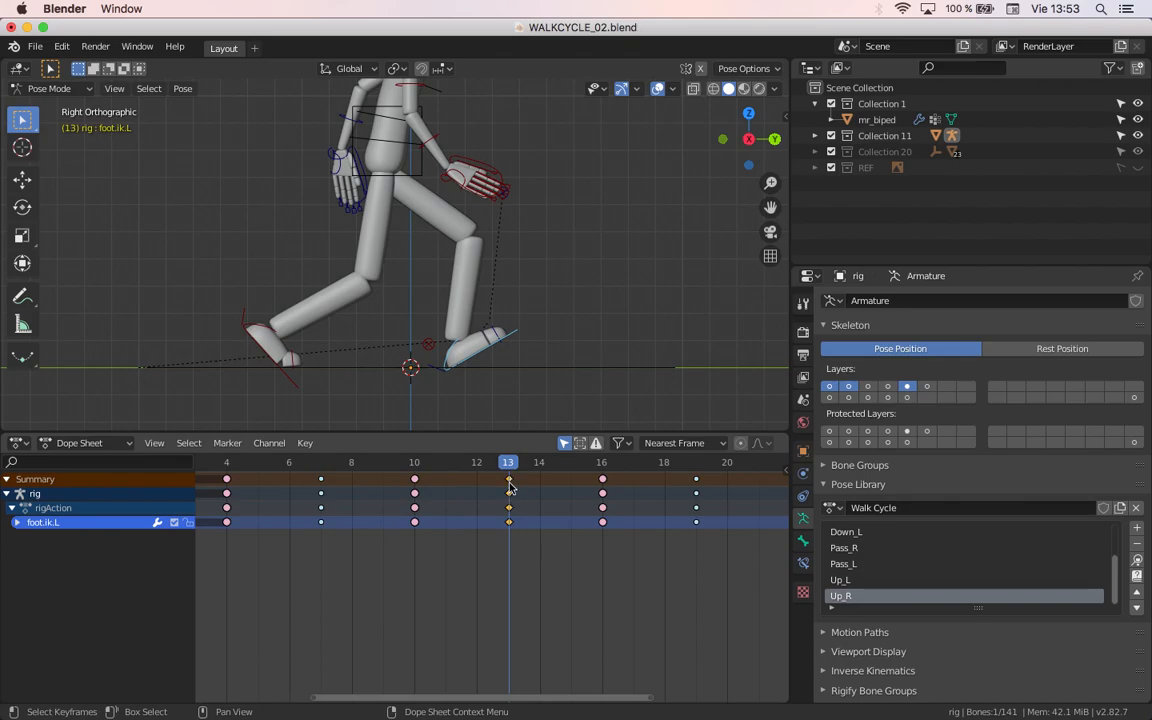
key("v")
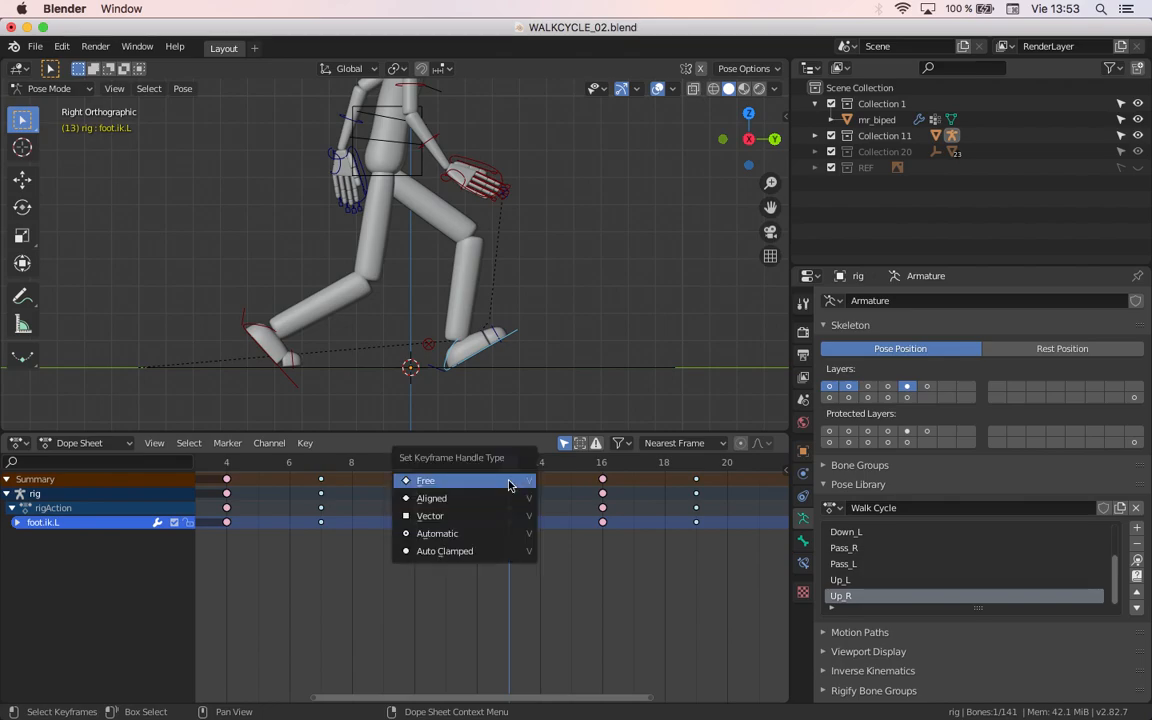
left_click(460, 534)
scroll(502, 530, "up", 2)
key("ctrl+i")
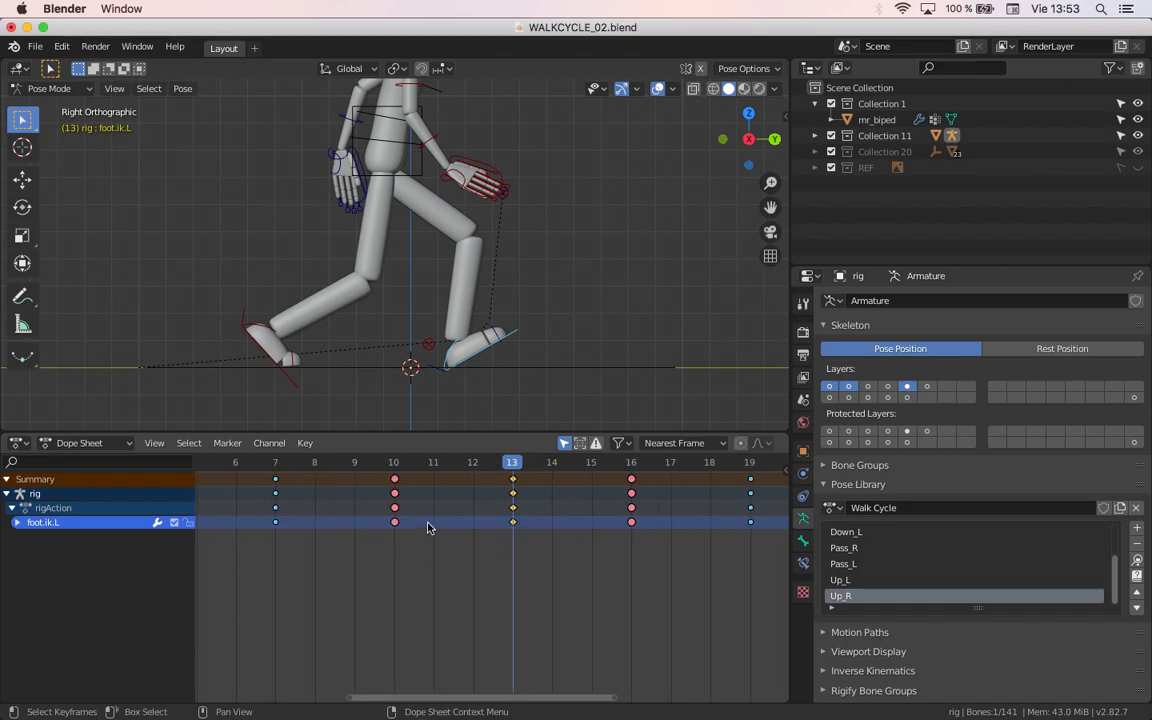
Step: Reselect the left foot control and expand the foot.ik.L channels in the Dope Sheet
left_click_drag(524, 397, 469, 352)
left_click(508, 346)
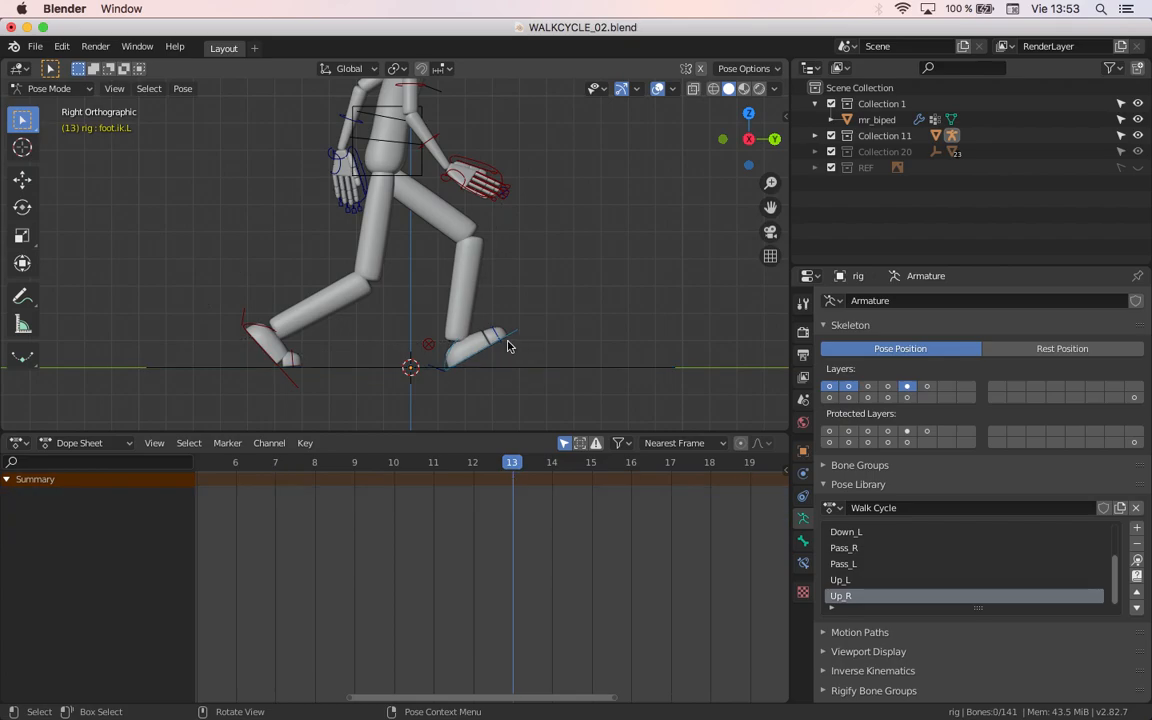
left_click(508, 342)
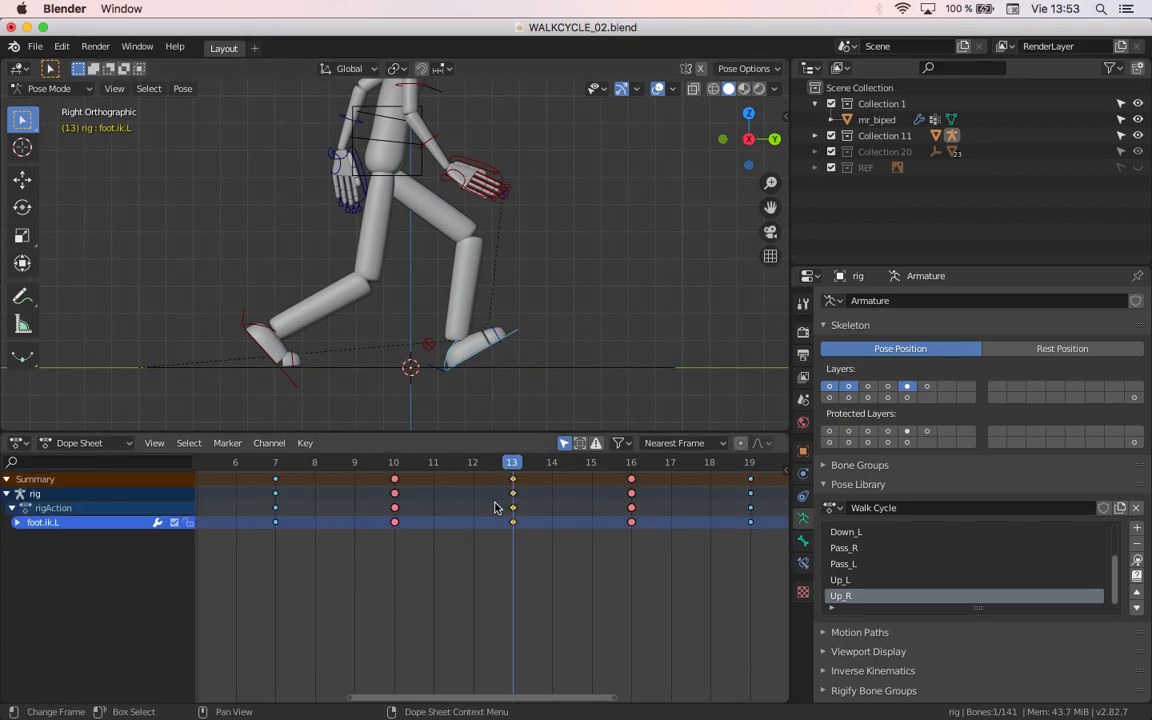
left_click(17, 522)
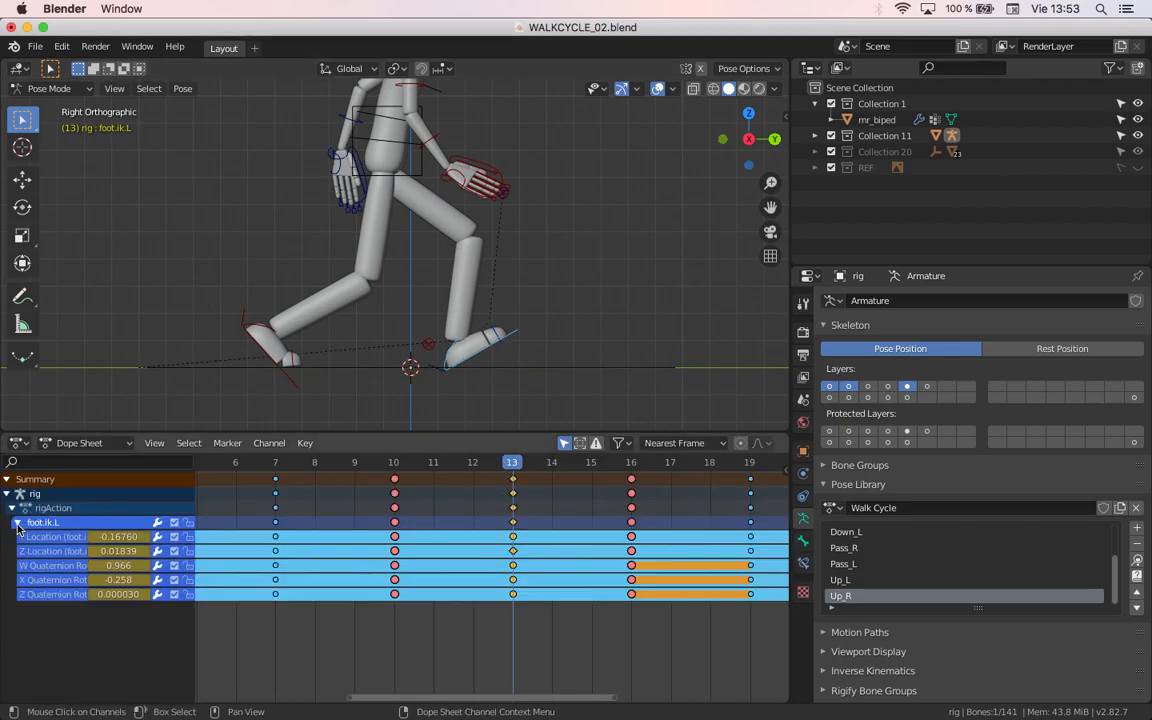
scroll(487, 587, "up", 3)
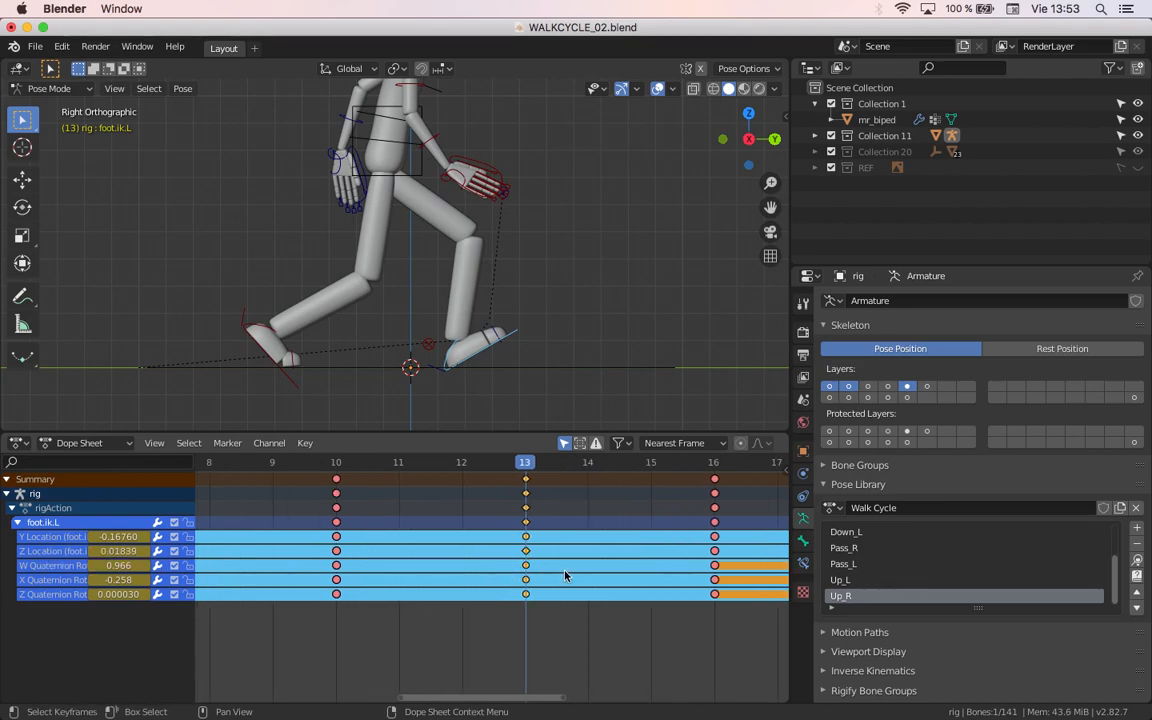
Step: Try the Vector and Aligned handle types on the Z Location keyframe at frame 13
left_click(526, 553)
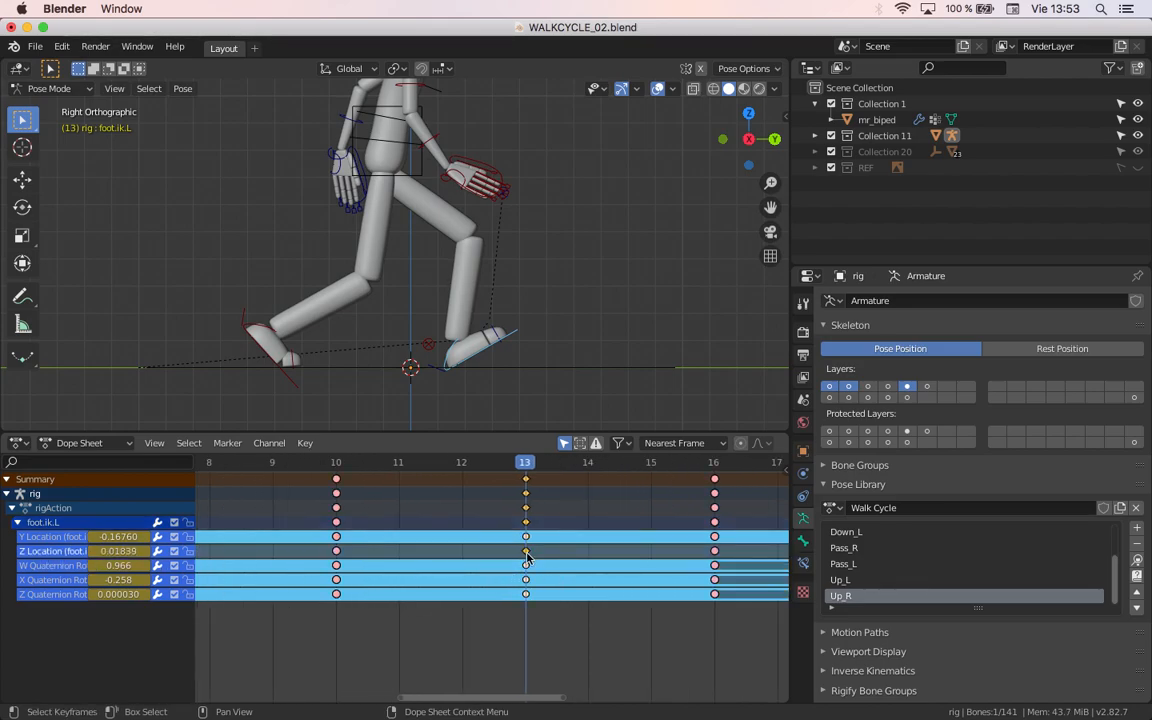
key("v")
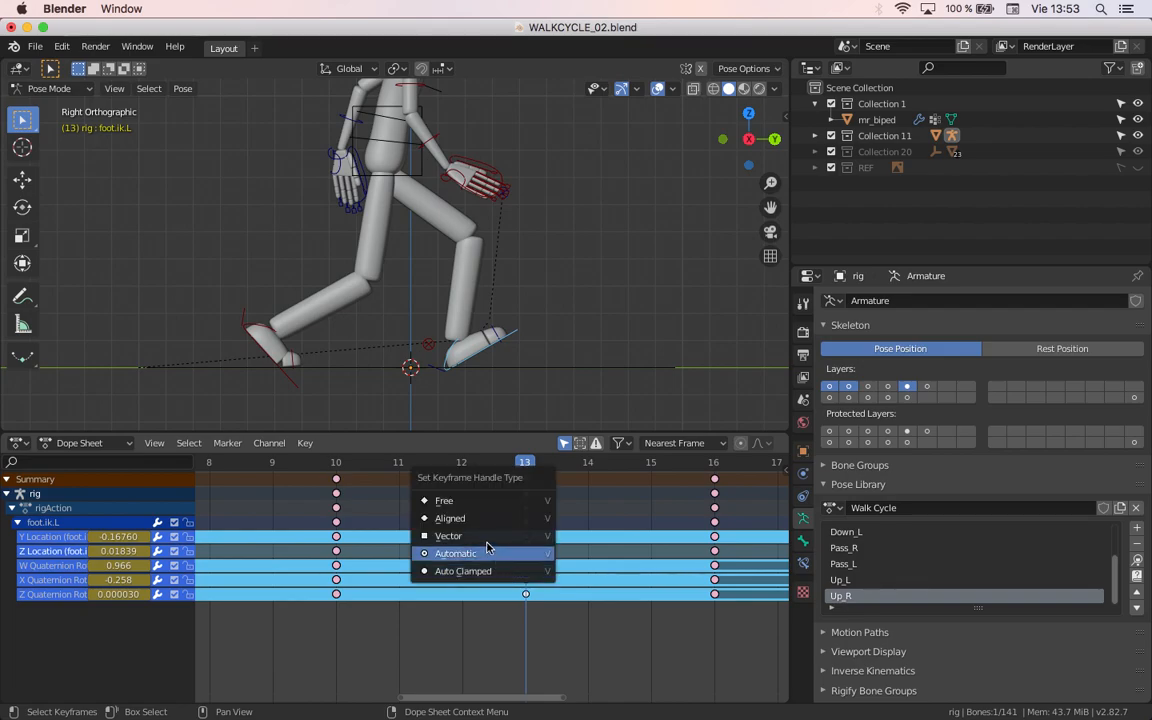
left_click(484, 543)
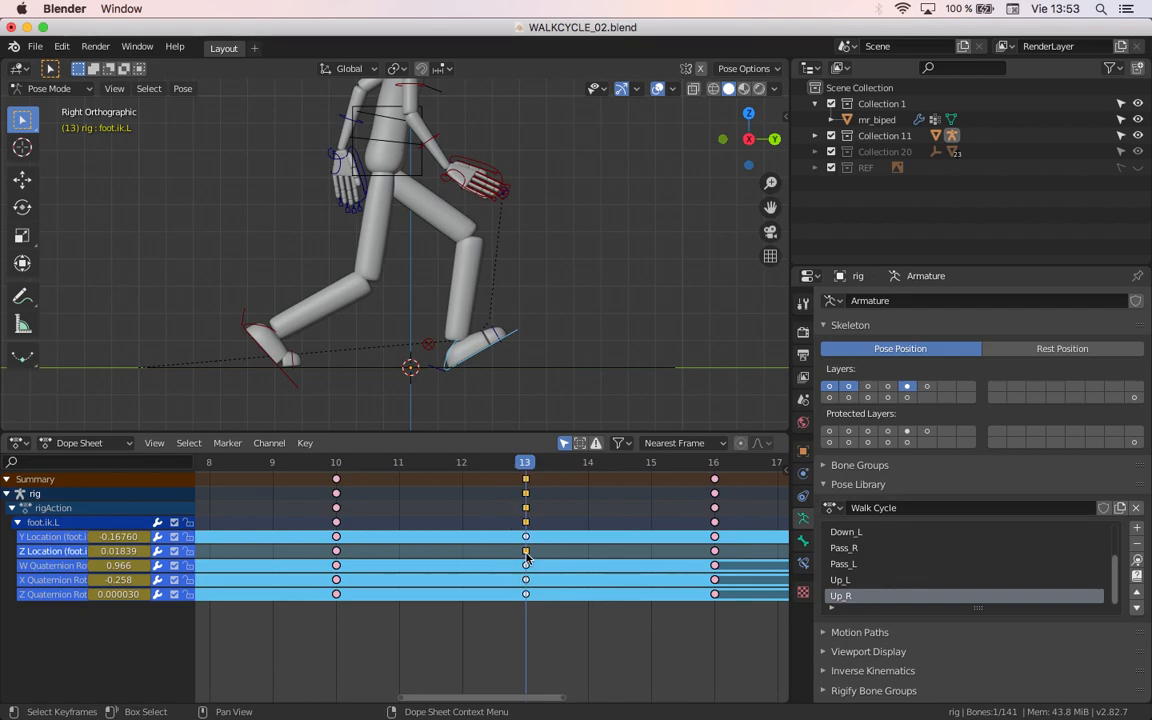
key("v")
left_click(504, 537)
Step: Set the handle type of the Z Location keyframe at frame 13 to Automatic and deselect all keyframes
key("v")
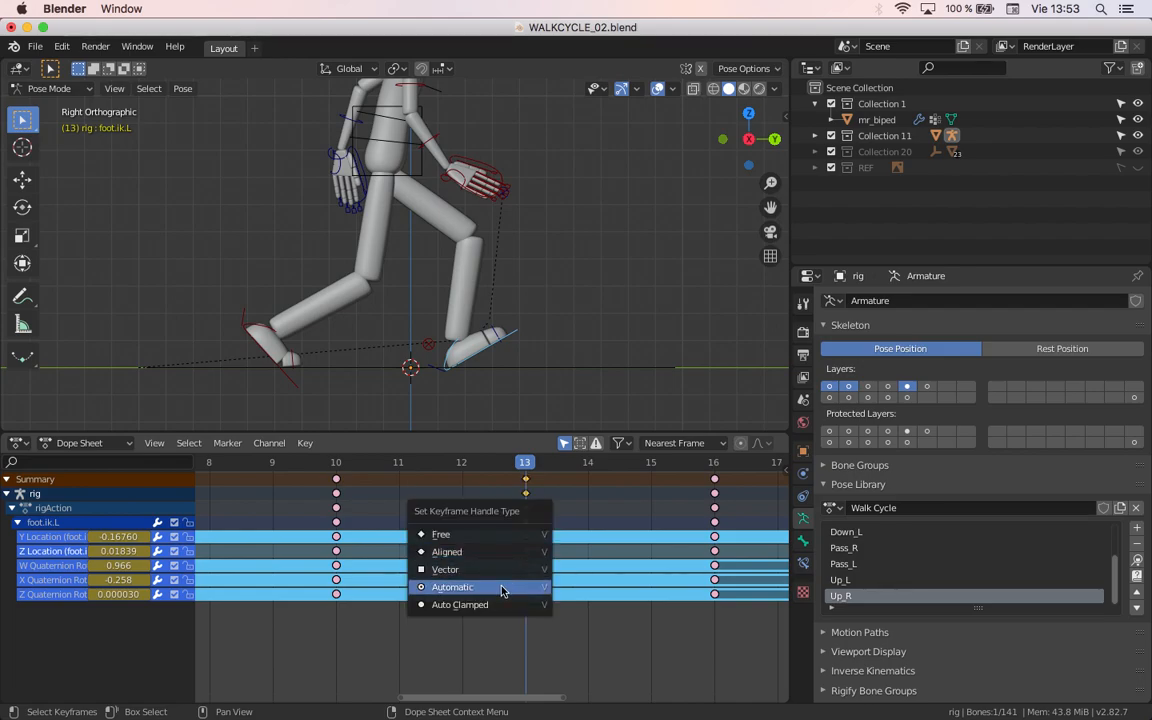
left_click(506, 589)
scroll(538, 560, "up", 5)
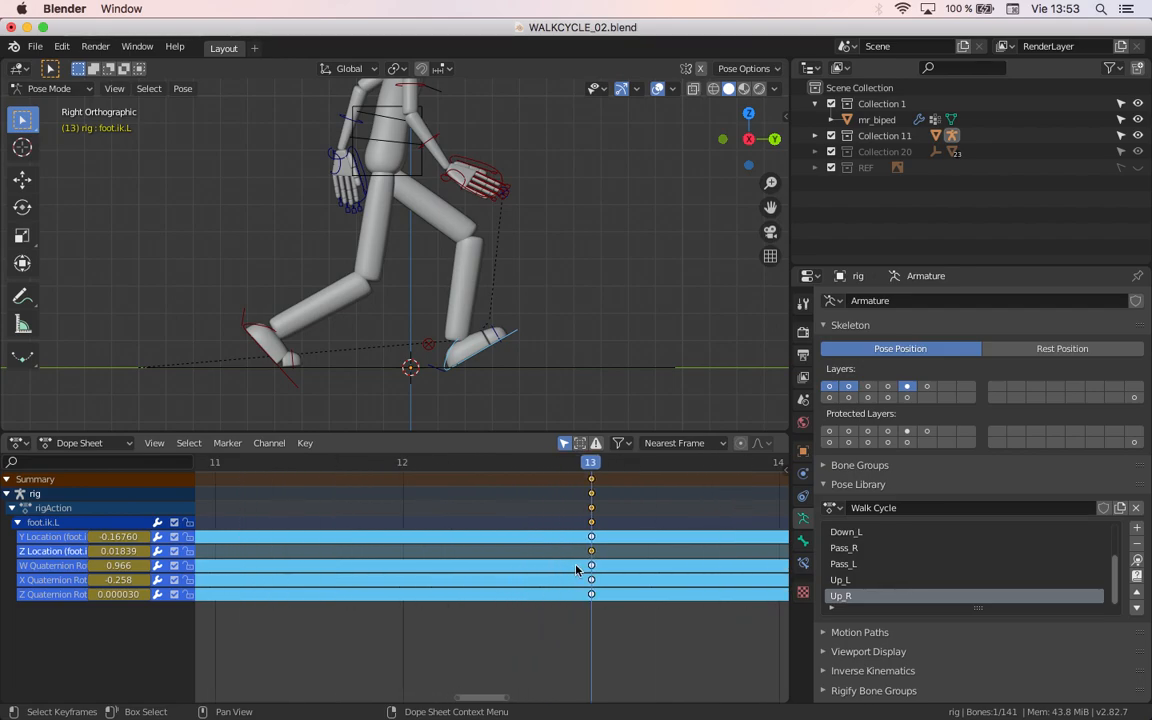
left_click(545, 522)
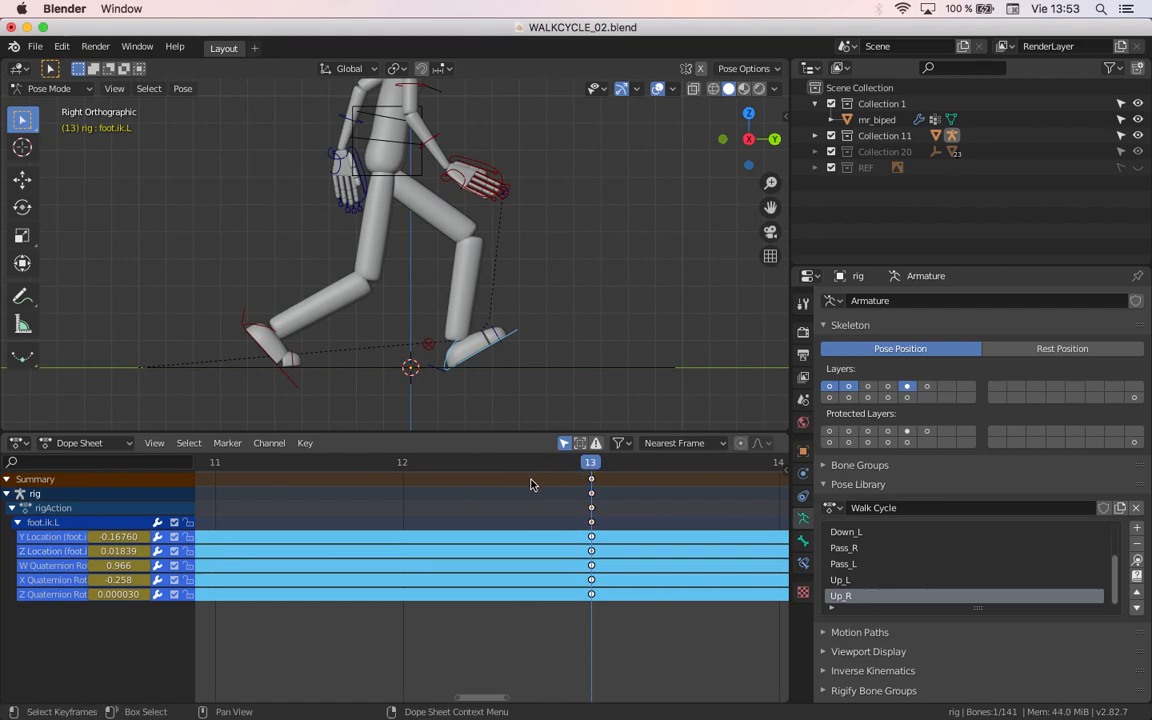
Step: Go to frame 12 and switch the Dope Sheet editor to the Graph Editor
left_click(519, 526)
left_click(491, 667)
key("Left")
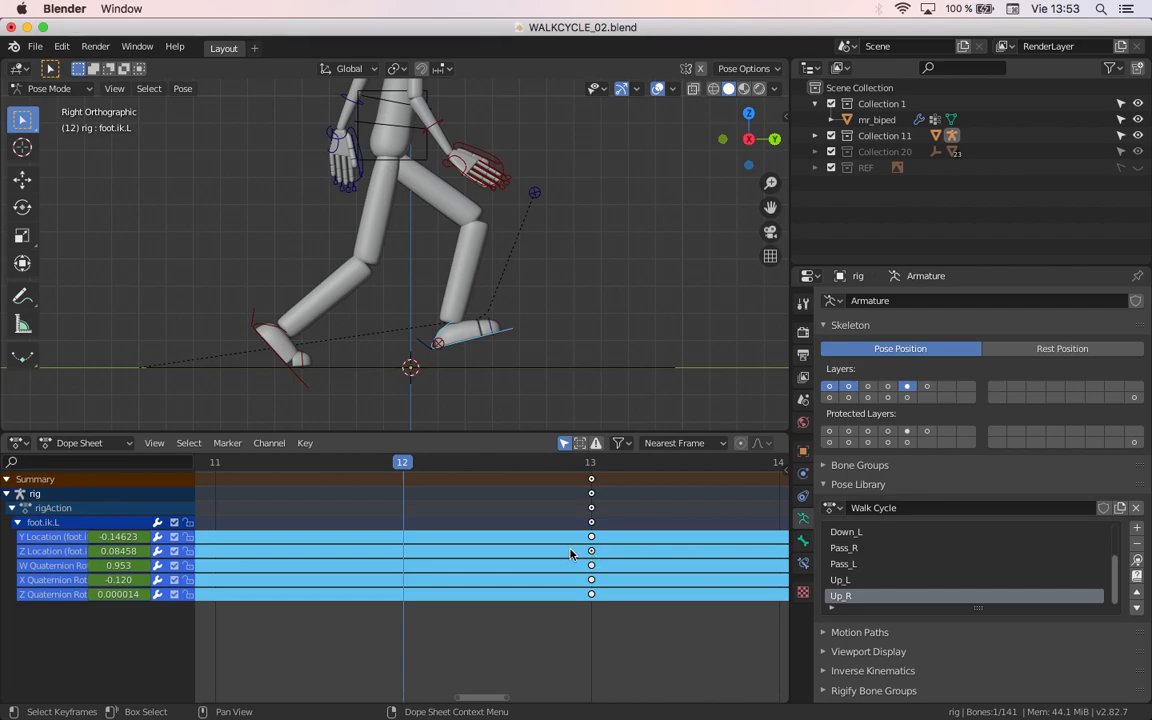
left_click(18, 443)
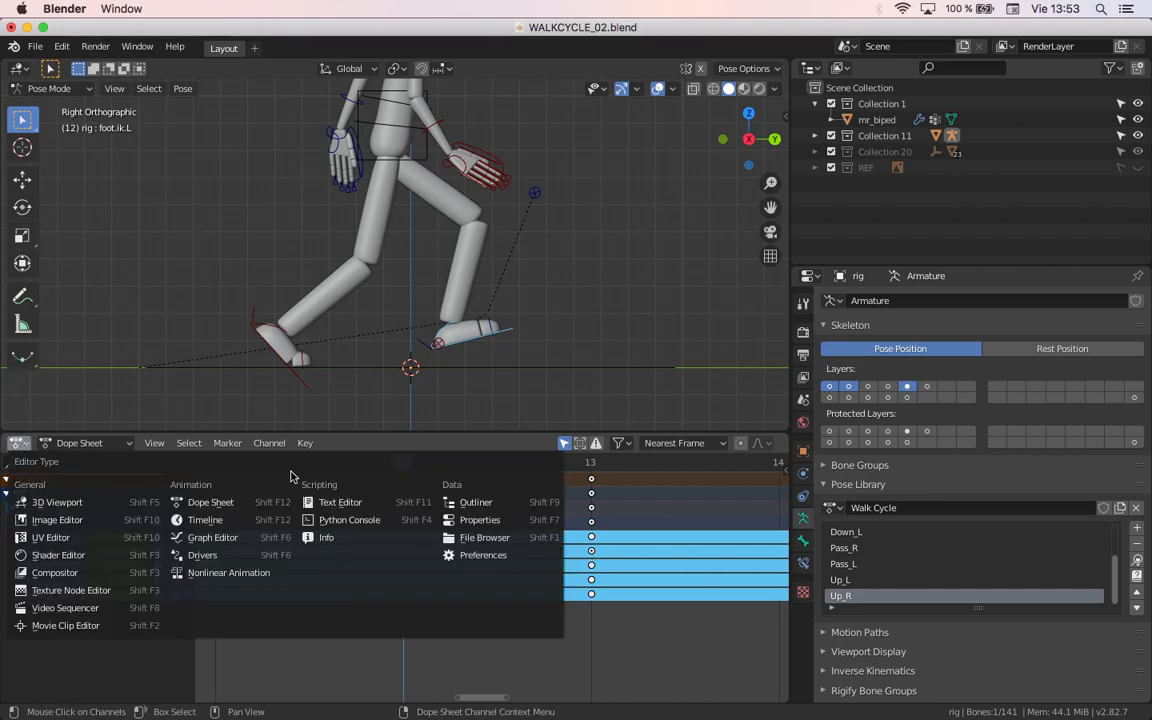
left_click(219, 547)
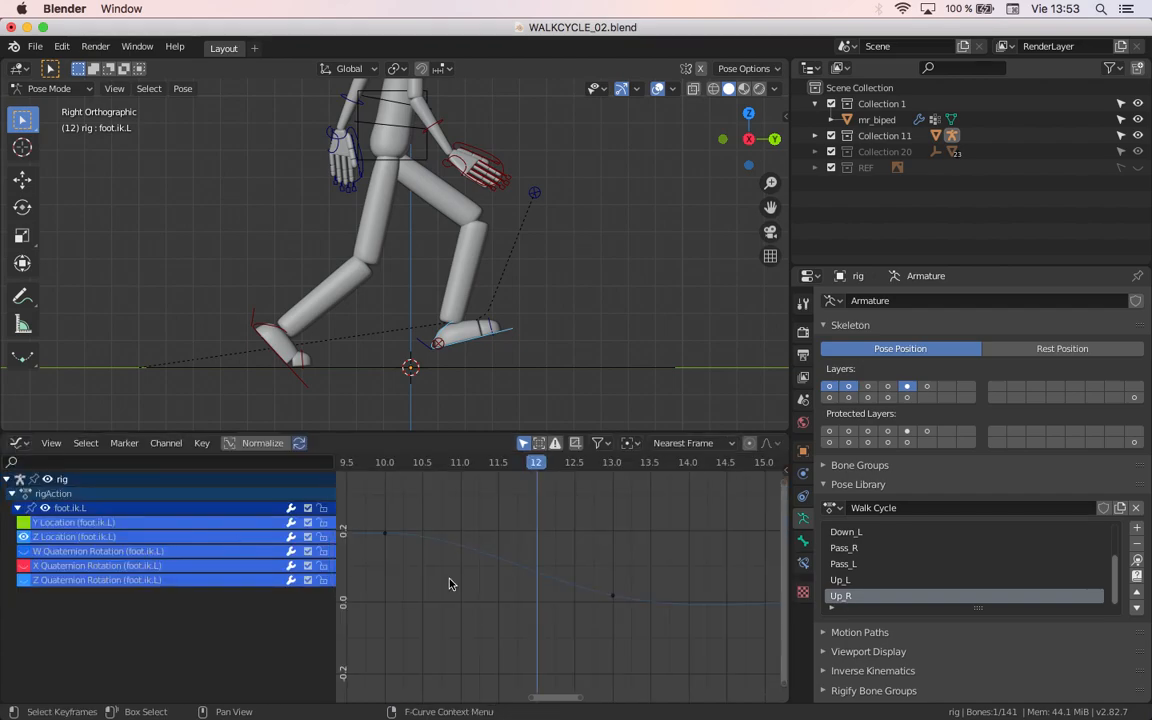
Step: Set the handle type of foot.ik.L's Z Location keyframe at frame 13 to Vector
left_click_drag(581, 553, 618, 607)
scroll(621, 599, "up", 5)
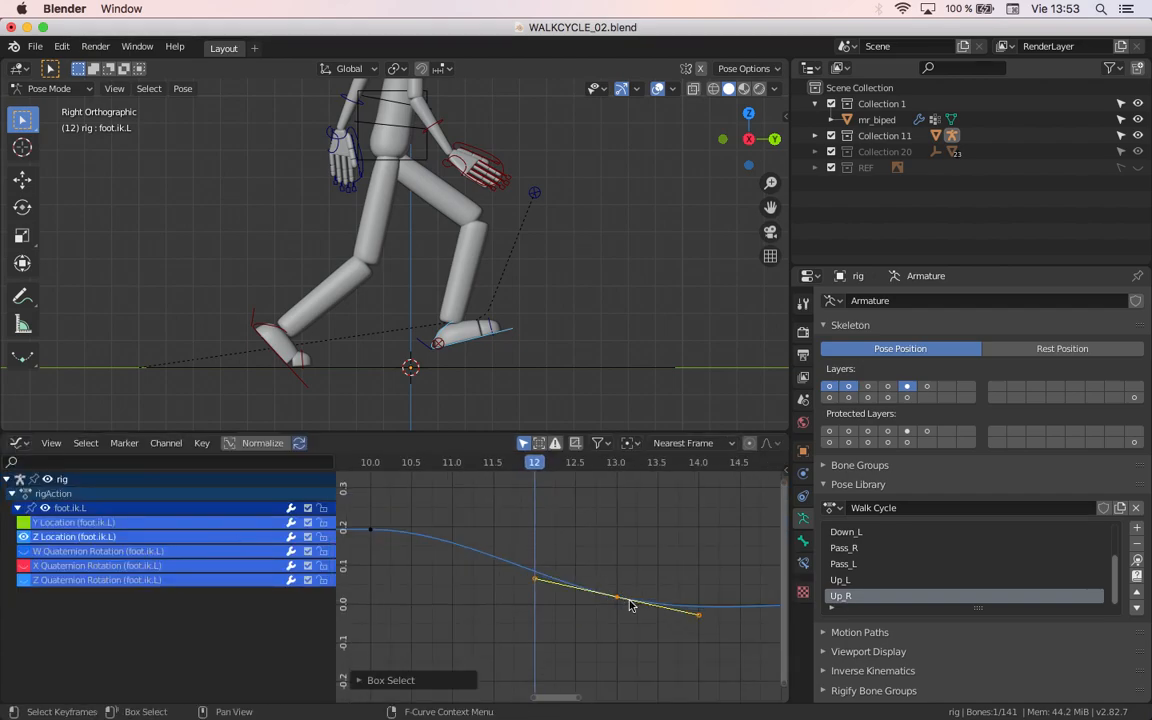
middle_click_drag(630, 605, 570, 590)
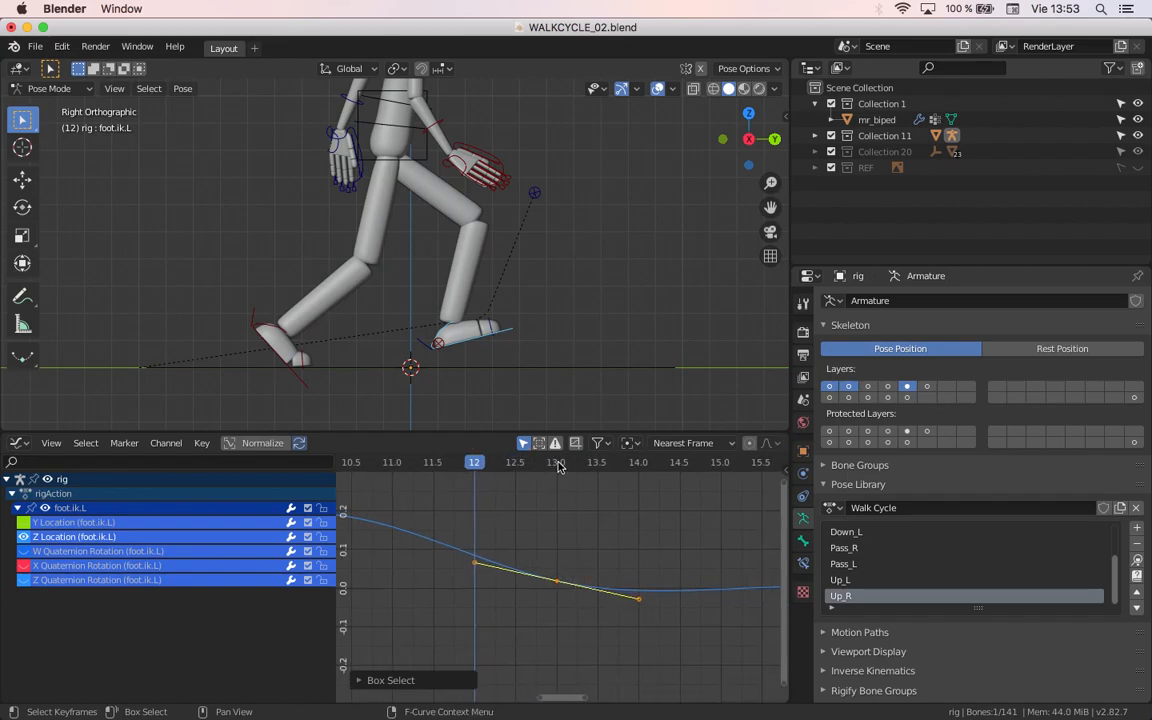
left_click(557, 463)
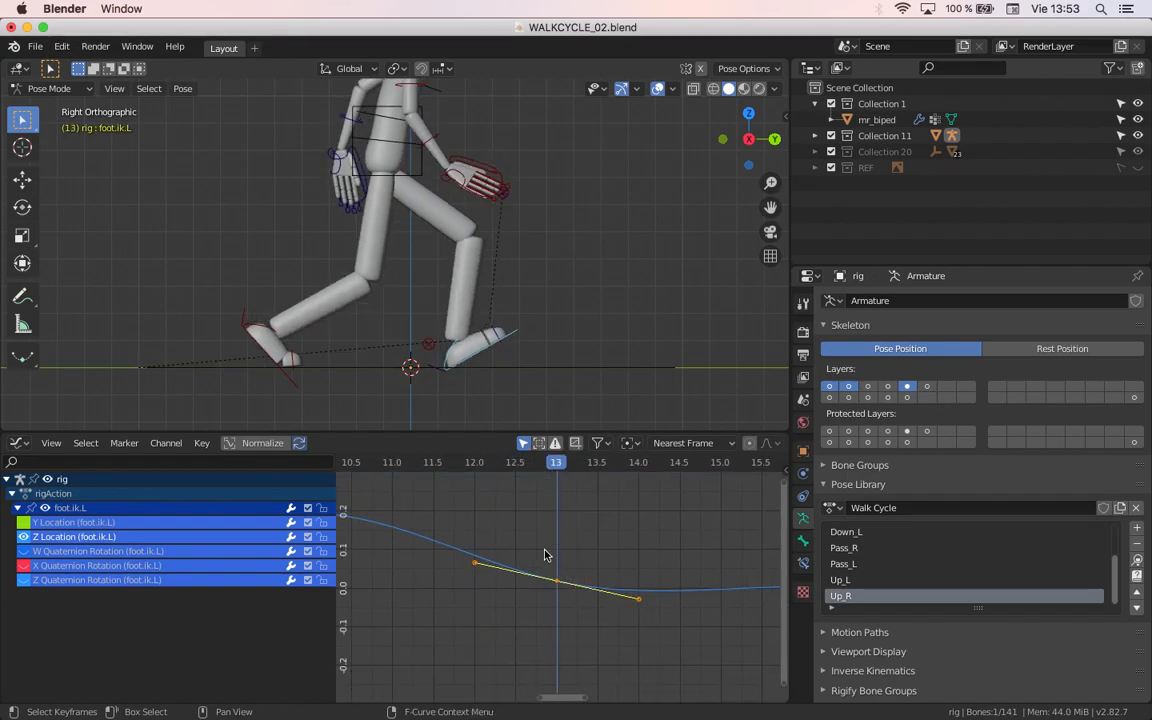
key("v")
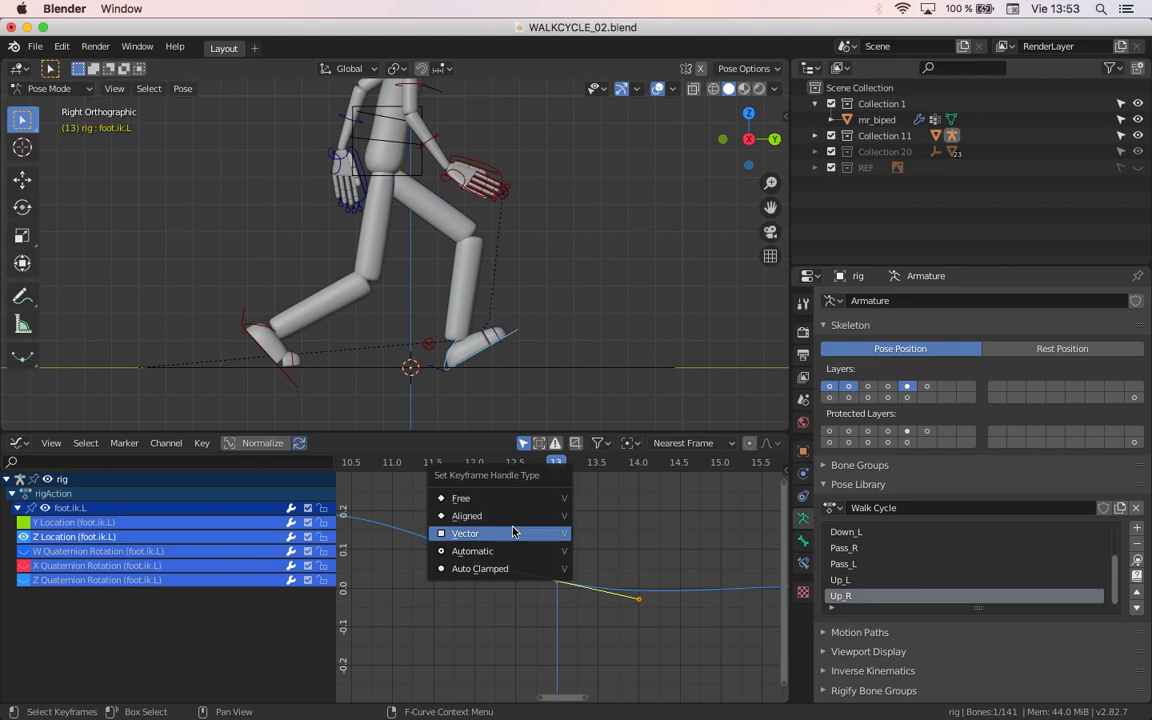
left_click(515, 531)
middle_click_drag(389, 540, 457, 546)
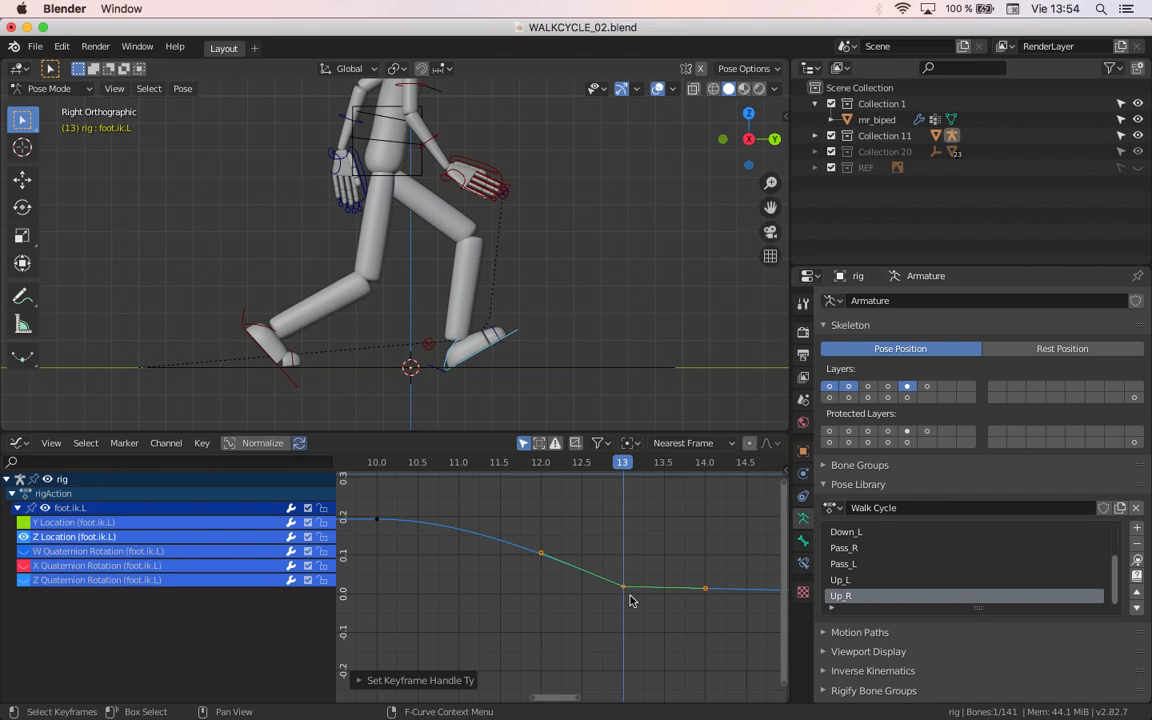
Step: Set the handle type of foot.ik.L's Z Location keyframe at frame 16 to Vector
middle_click_drag(622, 530, 457, 524)
left_click_drag(470, 465, 671, 497)
left_click_drag(641, 548, 681, 606)
key("v")
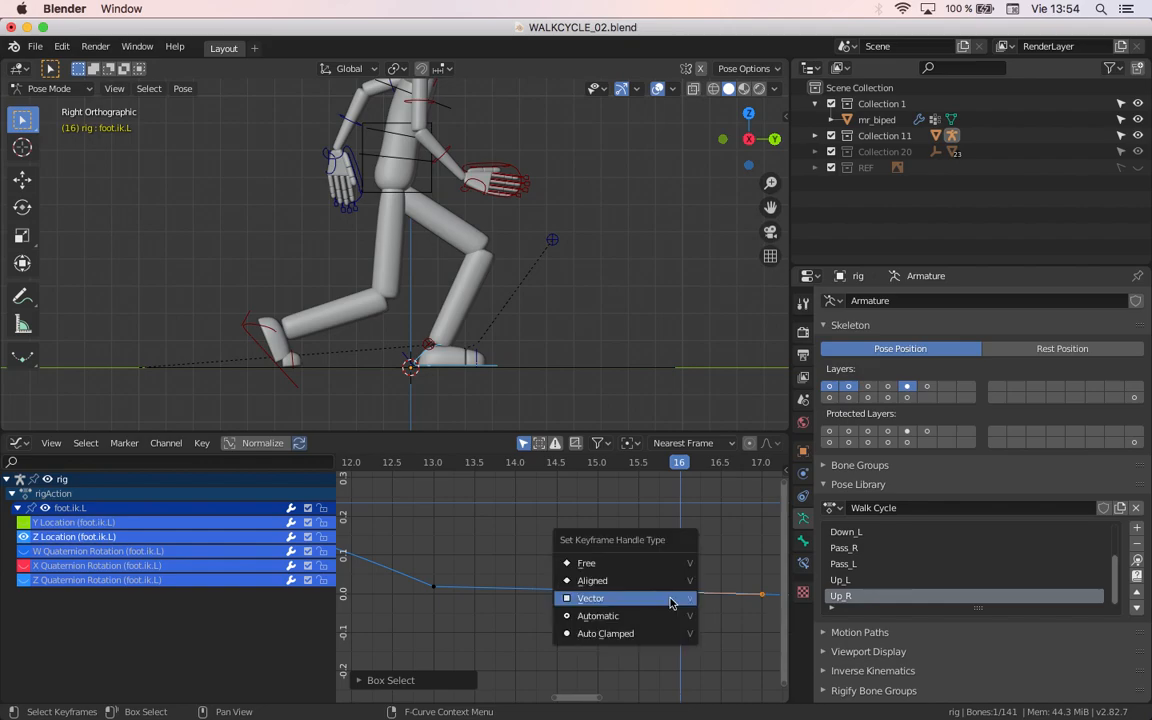
left_click(664, 598)
Step: Scrub through the walk cycle to examine the left foot's ground contact along its Z Location curve
scroll(663, 603, "down", 4)
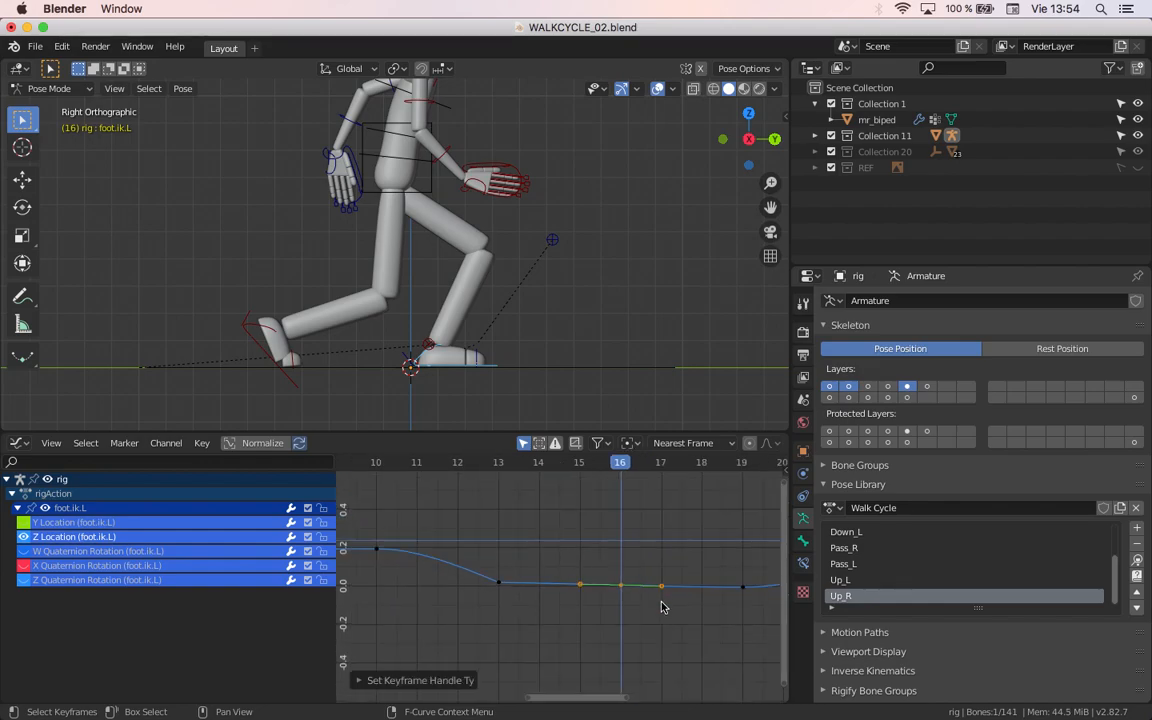
middle_click_drag(575, 570, 588, 579)
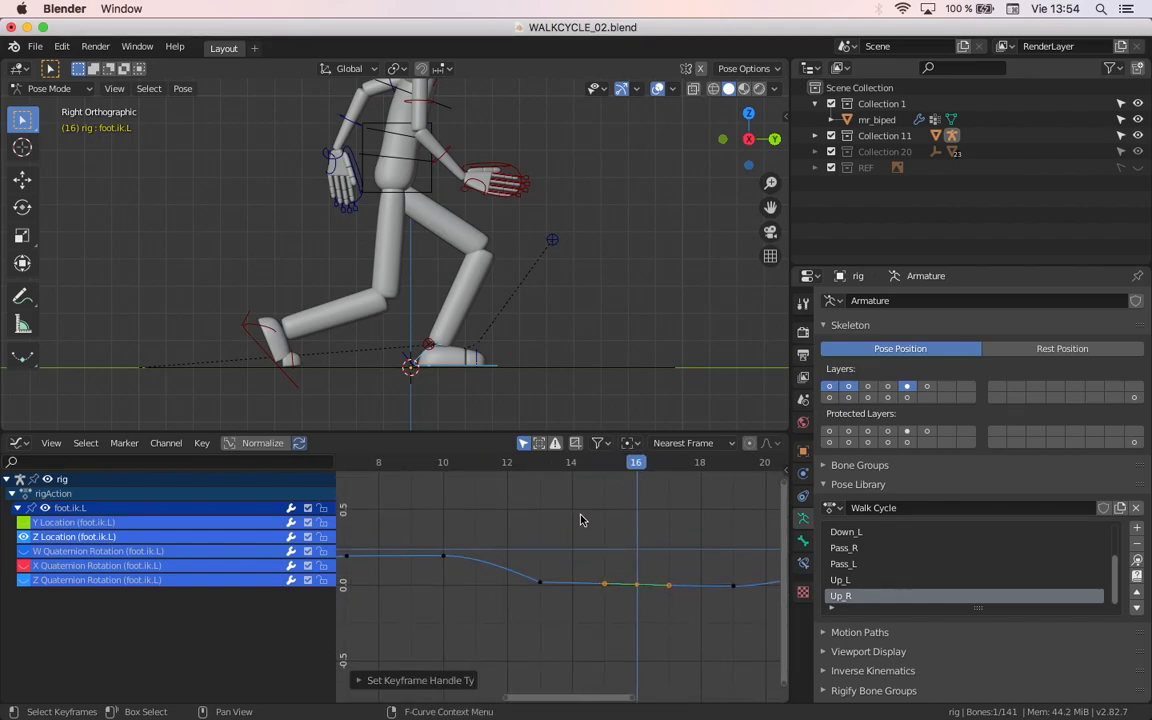
left_click_drag(630, 466, 676, 504)
scroll(666, 557, "down", 11)
middle_click_drag(653, 558, 597, 550)
left_click_drag(582, 468, 632, 470)
key("shift+Left")
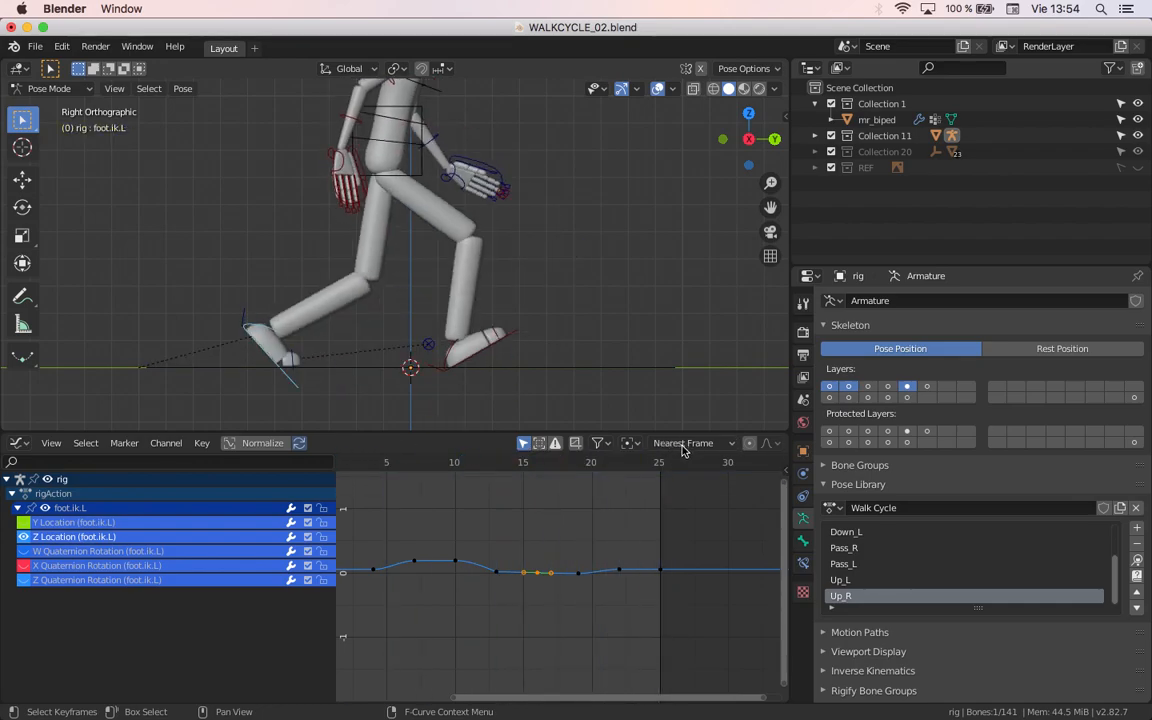
middle_click_drag(418, 528, 470, 521)
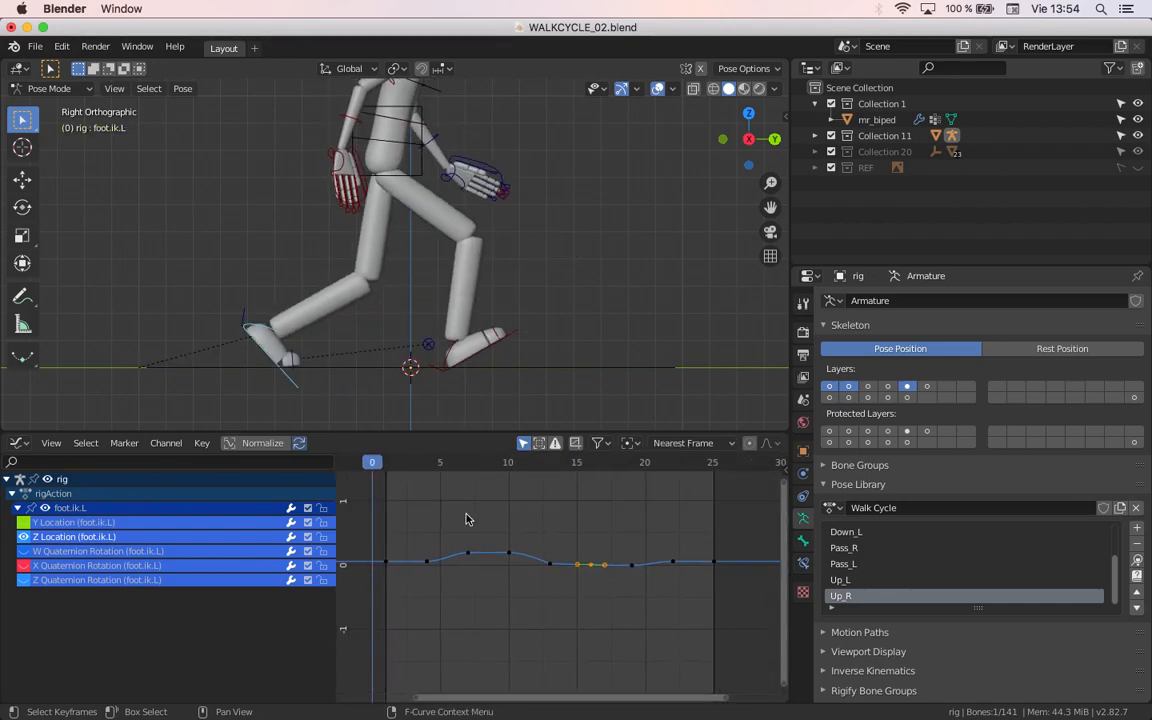
Step: Select the right foot control at frame 1 and isolate foot.ik.R's Z Location curve in the Graph Editor
left_click(486, 353)
left_click_drag(398, 465, 388, 458)
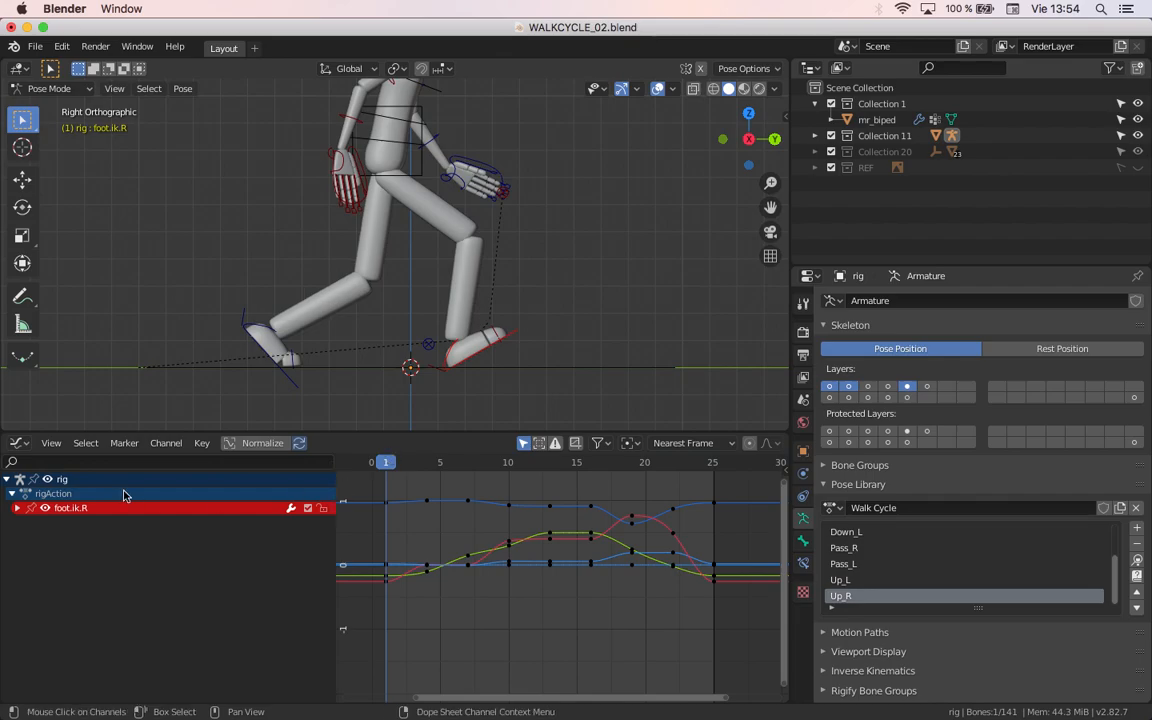
left_click(17, 508)
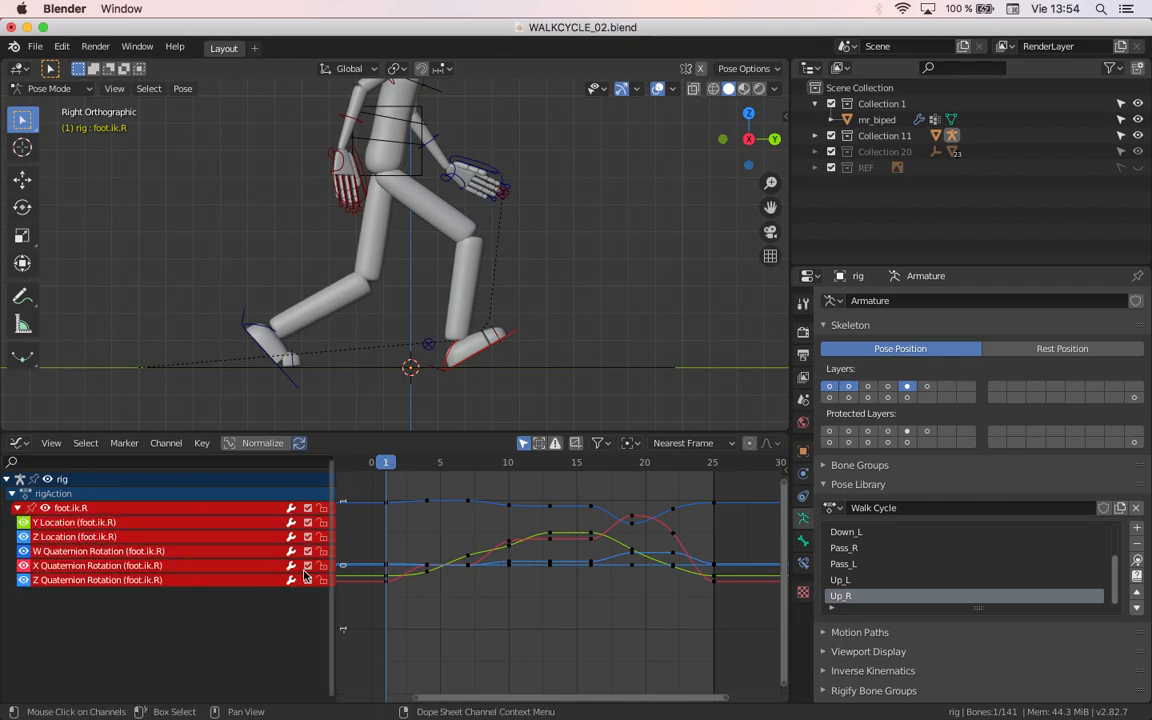
left_click(111, 538)
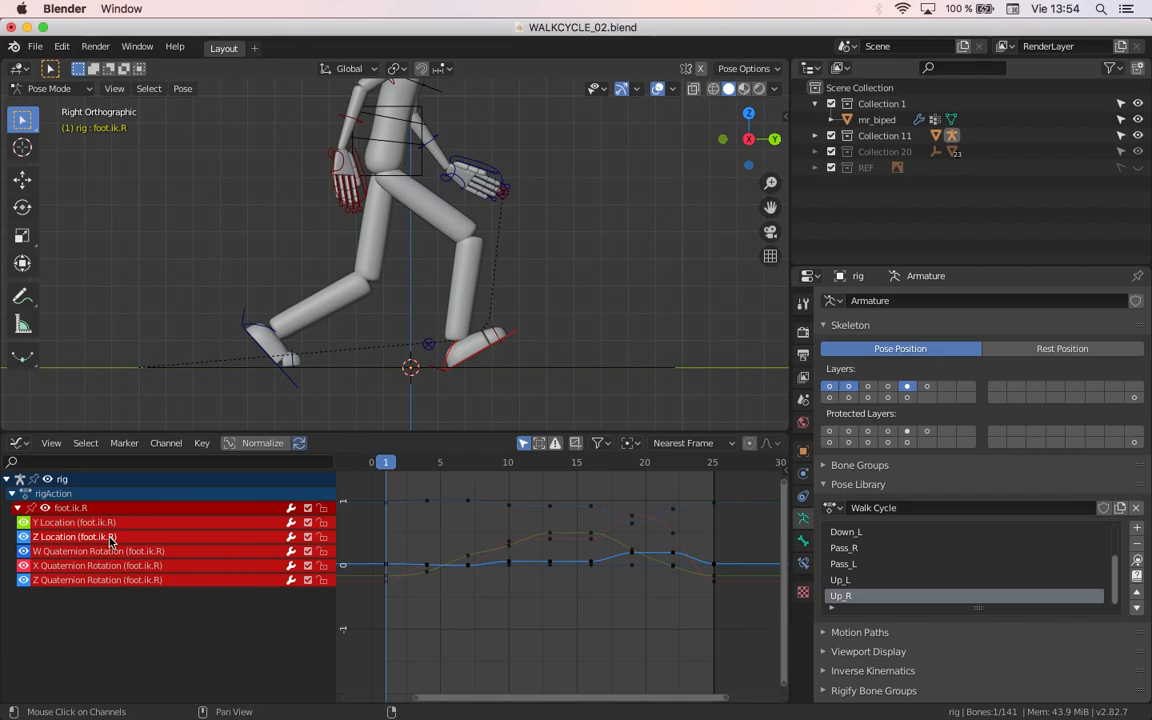
key("shift+h")
Step: Set the handle type of foot.ik.R's Z Location keyframe at frame 1 to Vector
scroll(450, 566, "up", 2)
scroll(519, 581, "up", 2)
middle_click_drag(519, 581, 690, 618)
scroll(610, 619, "up", 5)
middle_click_drag(618, 609, 539, 530, "ctrl")
mouse_move(481, 576)
middle_mouse_down()
mouse_move(544, 568)
mouse_move(464, 573)
middle_mouse_up()
right_click_drag(464, 573, 432, 571)
middle_click_drag(432, 571, 430, 522, "ctrl")
middle_click_drag(487, 564, 482, 538, "ctrl")
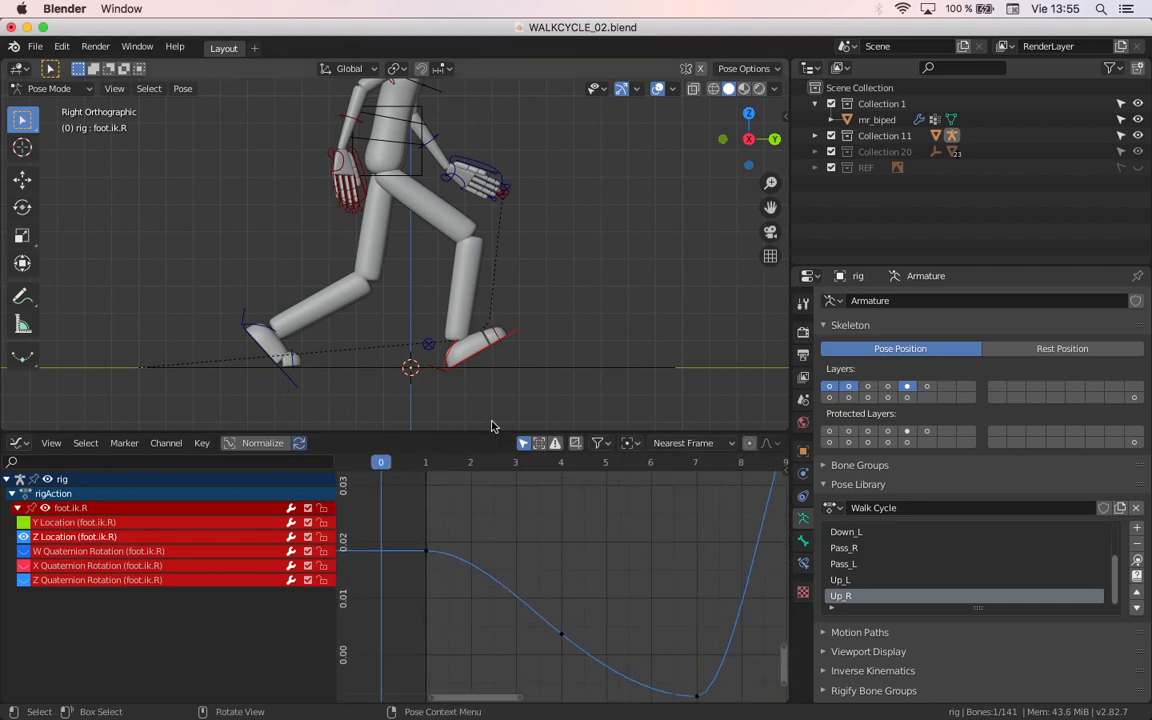
left_click(444, 466)
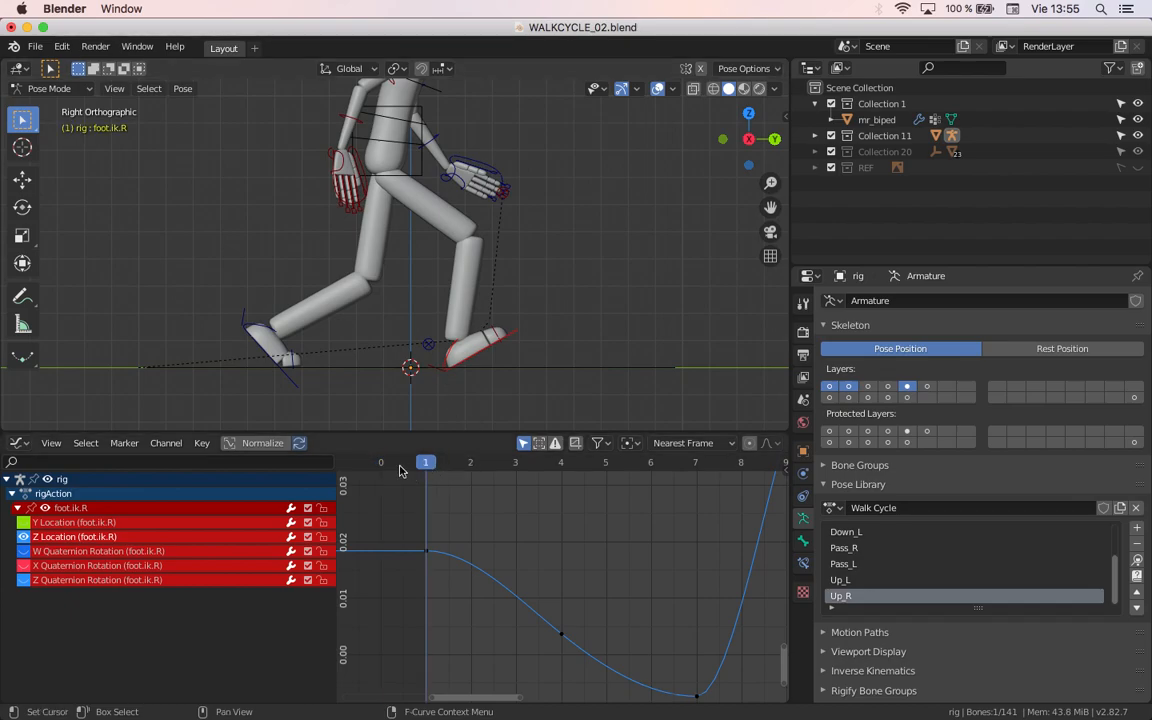
left_click_drag(403, 471, 400, 607)
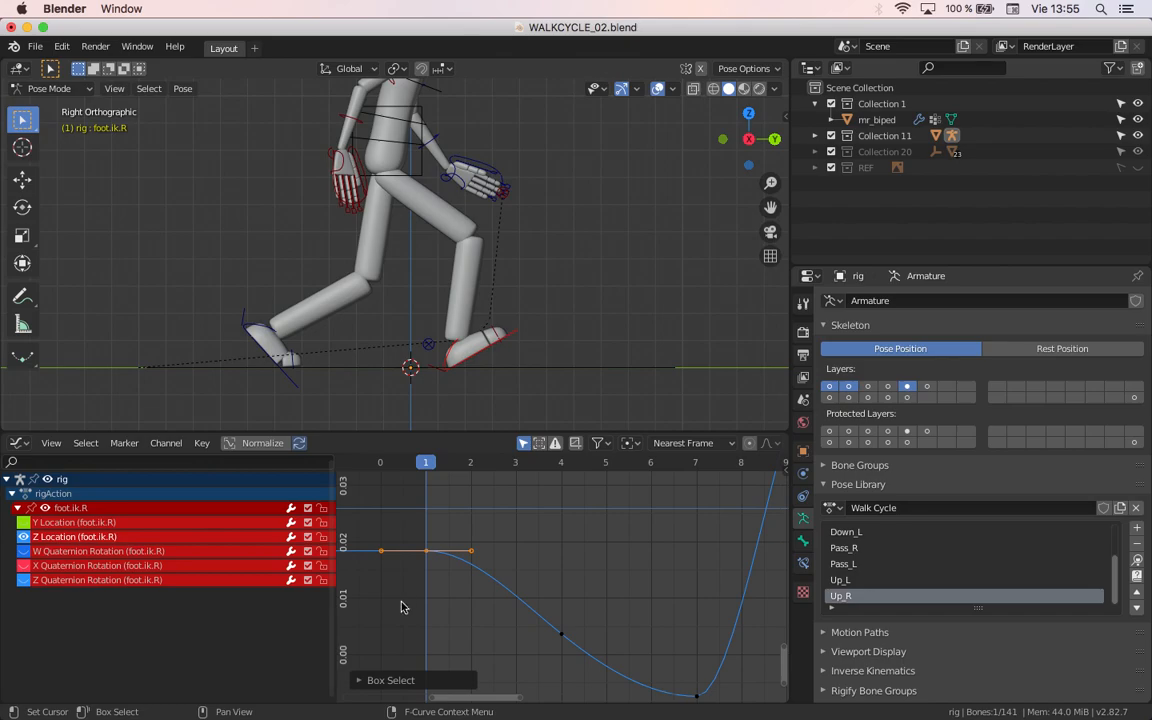
key("v")
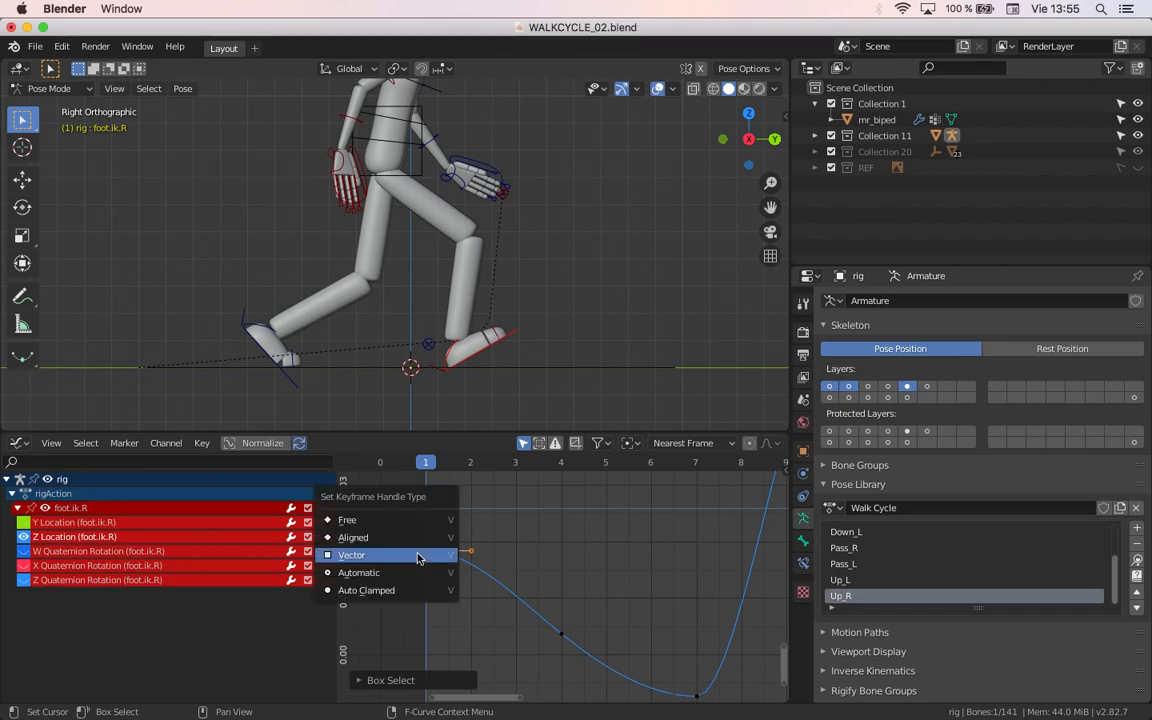
left_click(405, 557)
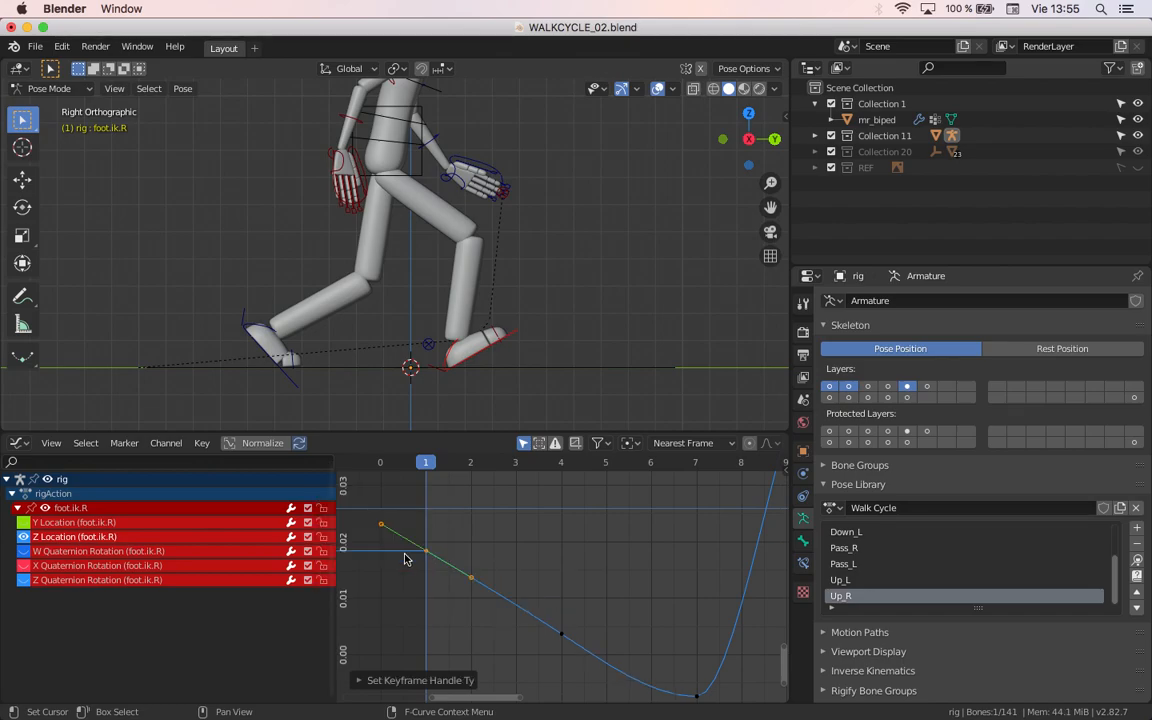
Step: Set the handle type of foot.ik.R's Z Location keyframe at frame 4 to Vector and scrub the opening frames to check the foot
key("Up")
left_click_drag(460, 500, 622, 645)
key("v")
left_click(563, 629)
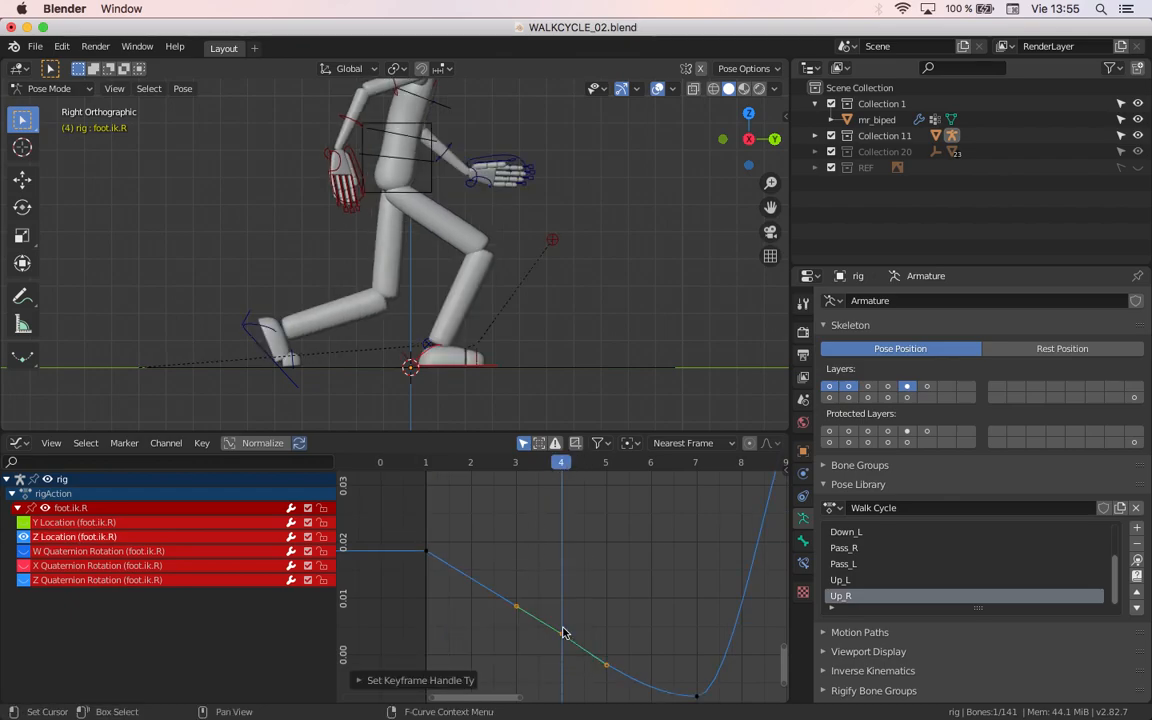
left_click_drag(454, 460, 596, 512)
key("space")
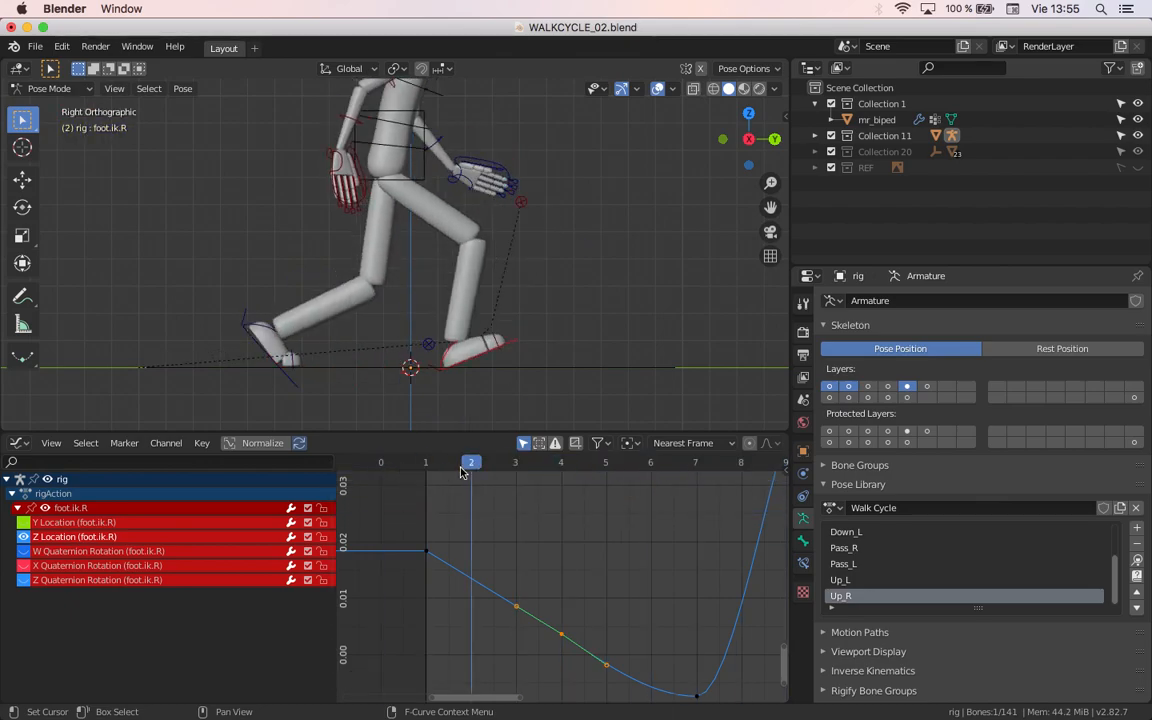
left_click_drag(484, 487, 603, 528)
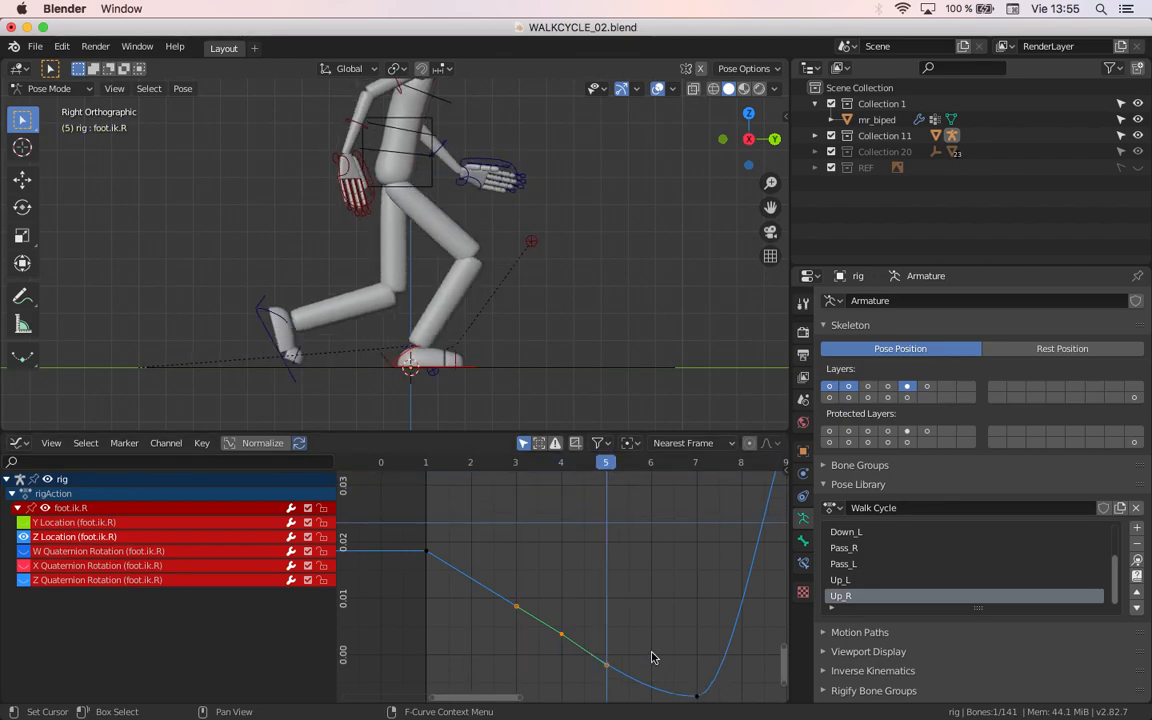
Step: Set the handle type of foot.ik.R's Z Location keyframe at frame 25 to Vector
scroll(652, 654, "down", 7)
middle_click_drag(642, 600, 414, 533)
left_click_drag(423, 462, 686, 490)
middle_click_drag(681, 566, 586, 665)
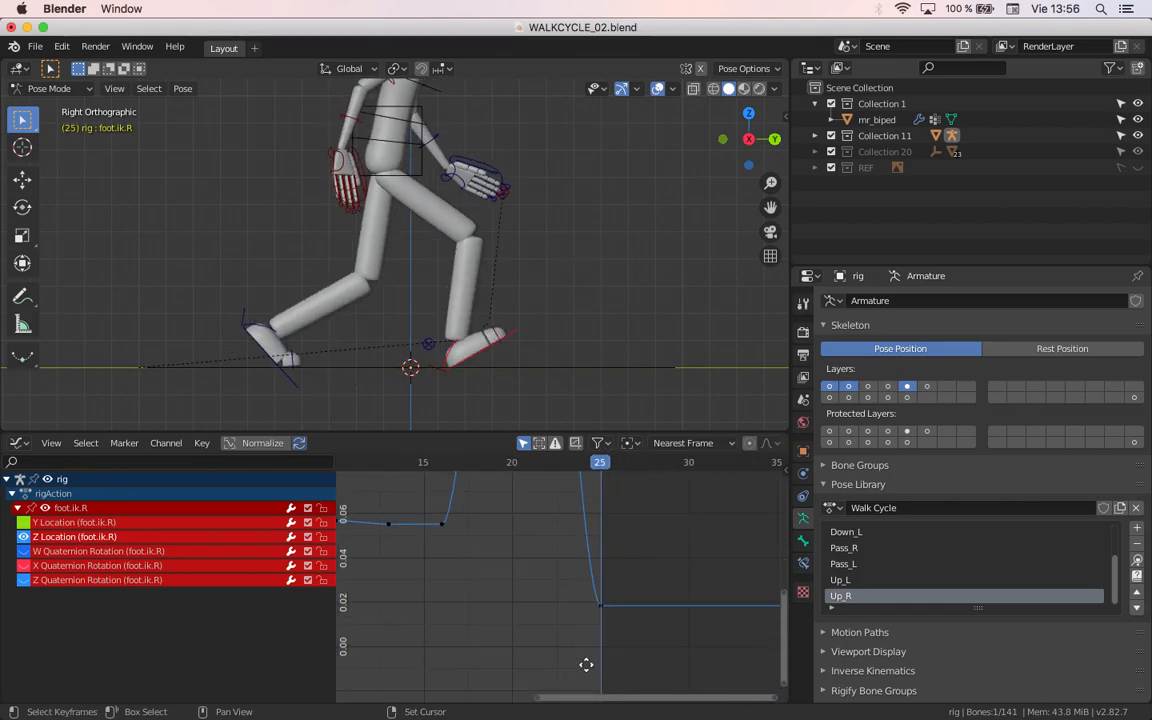
scroll(601, 647, "up", 4)
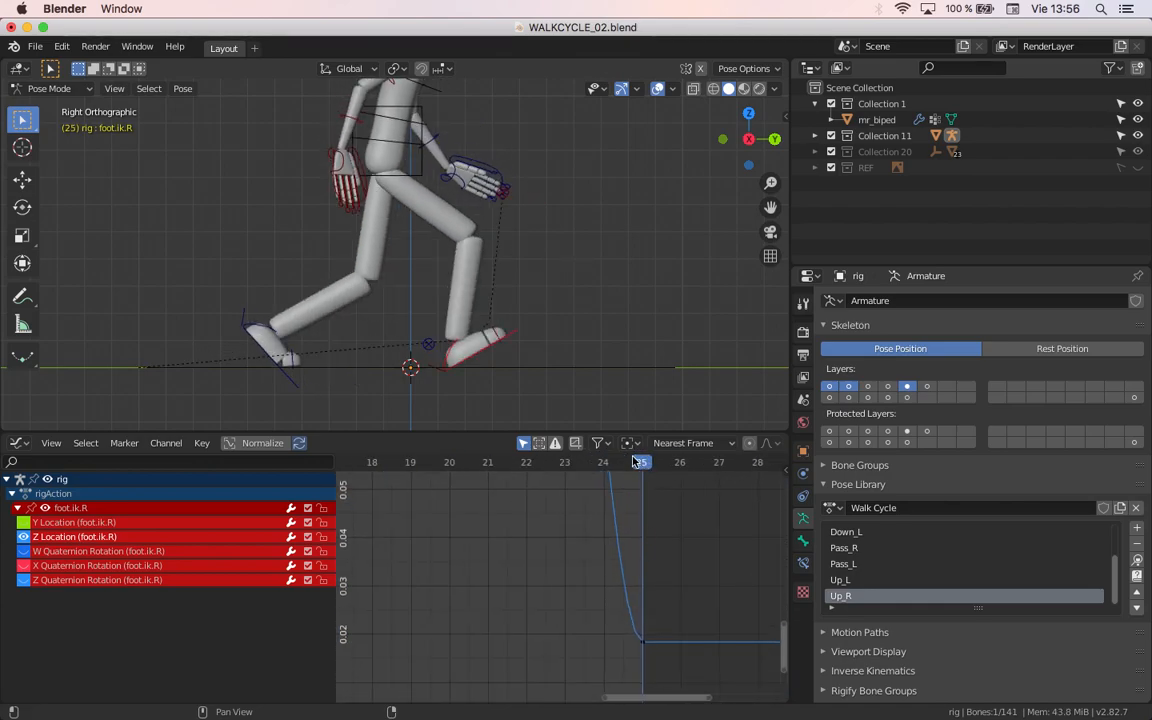
left_click_drag(640, 462, 614, 458)
left_click_drag(628, 460, 628, 489)
middle_click_drag(642, 636, 594, 591, "shift")
scroll(560, 573, "up", 4)
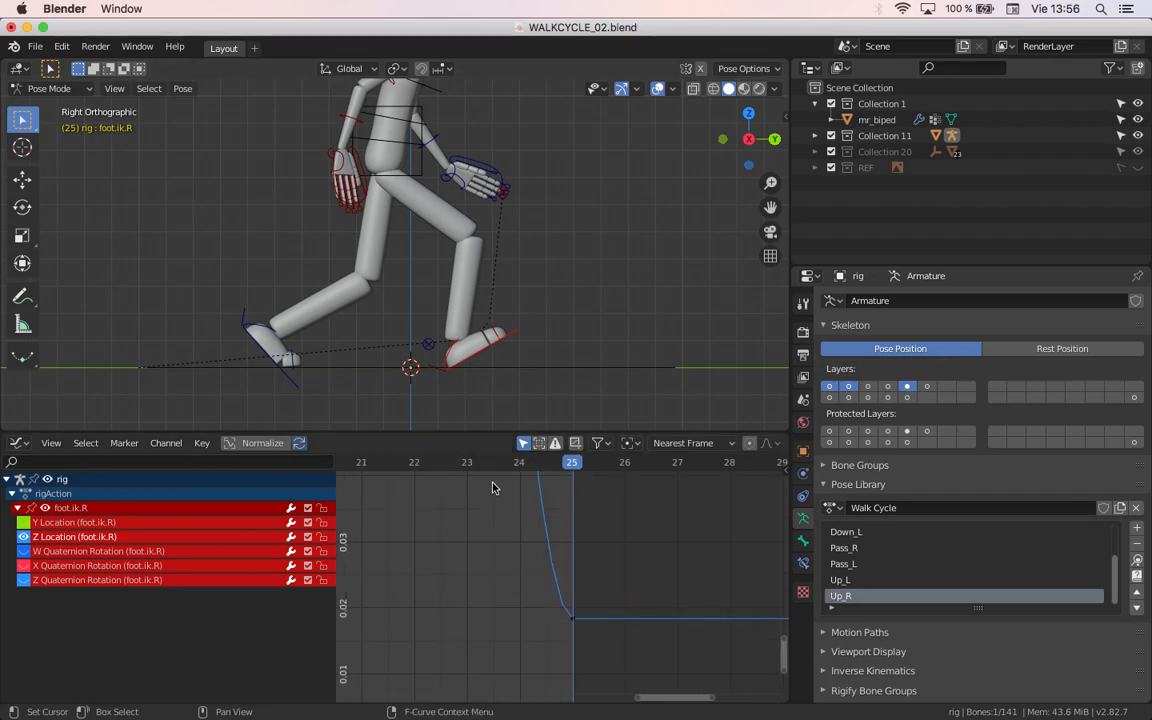
left_click_drag(607, 648, 558, 589)
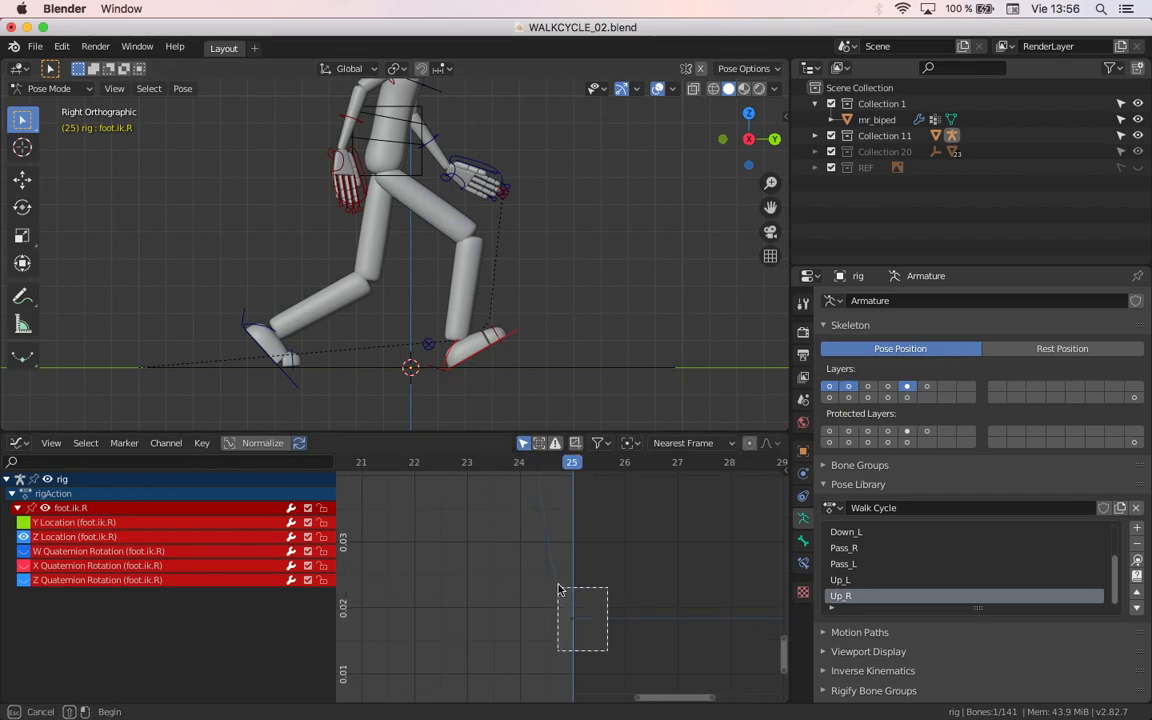
key("v")
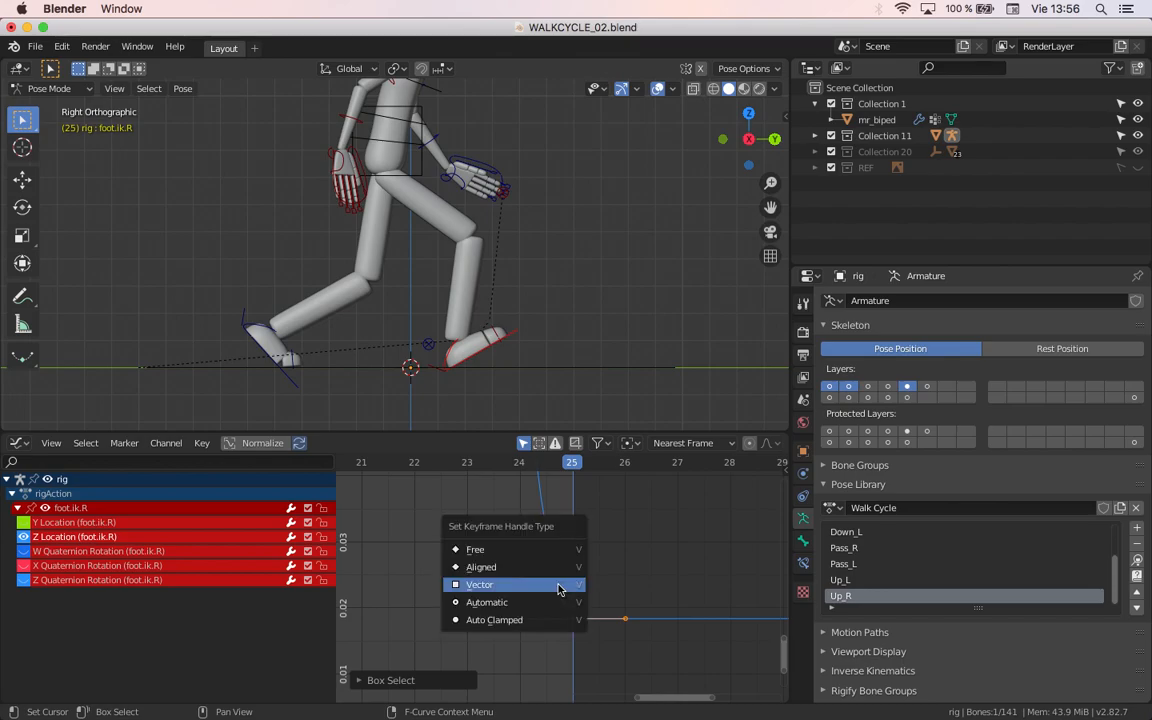
left_click(558, 589)
Step: Play back the walk cycle and examine the feet's contact with the ground
scroll(578, 622, "down", 8)
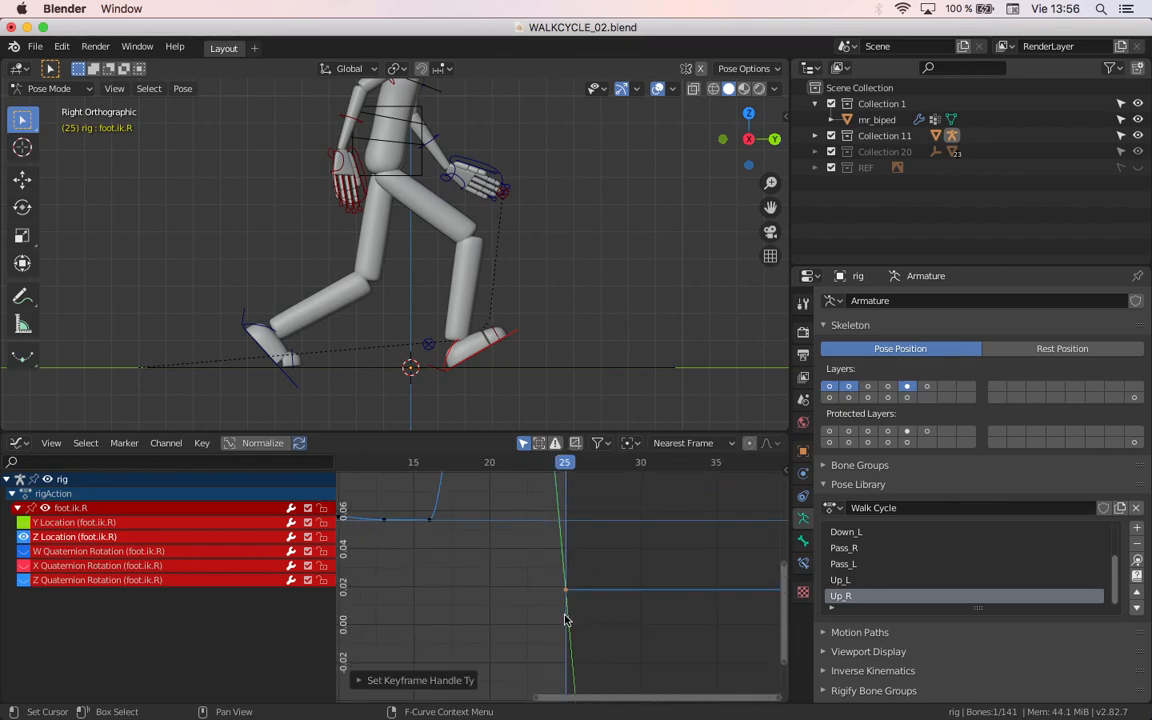
scroll(476, 398, "down", 4)
scroll(430, 359, "up", 8)
key("space")
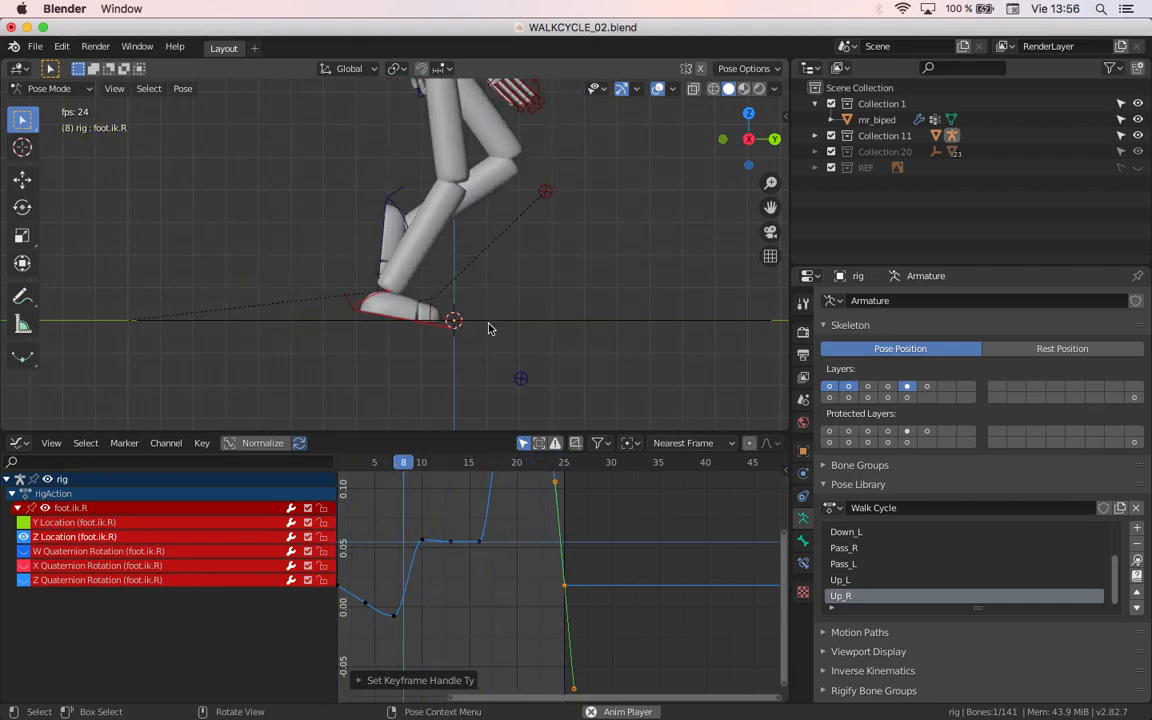
key("Escape")
scroll(458, 391, "down", 5)
middle_click_drag(427, 339, 452, 354, "shift")
scroll(505, 370, "up", 5)
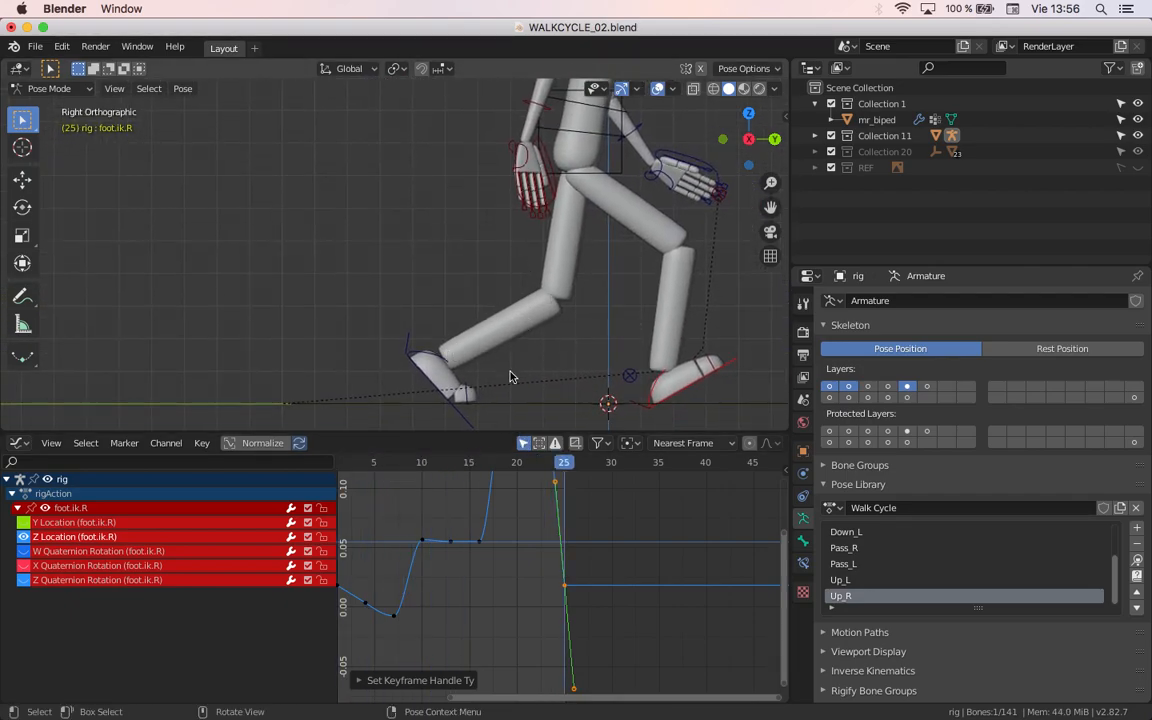
scroll(517, 331, "down", 3)
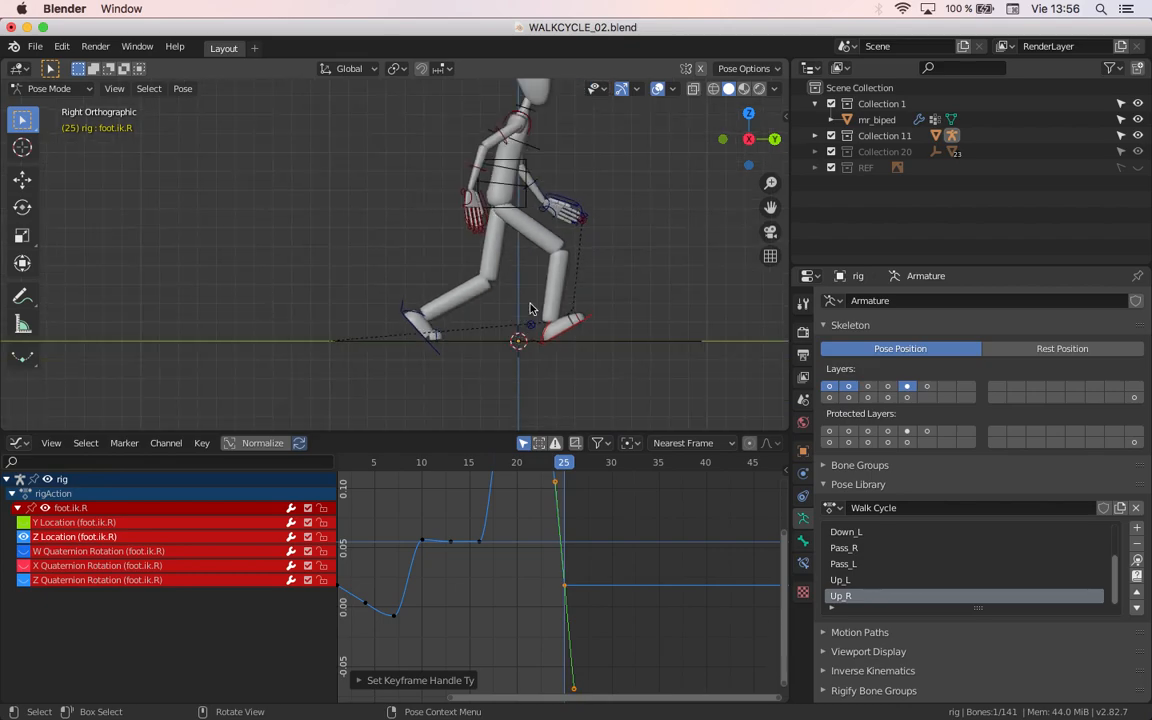
Step: Select the body control and expand its location channels in the Graph Editor
left_click(518, 203)
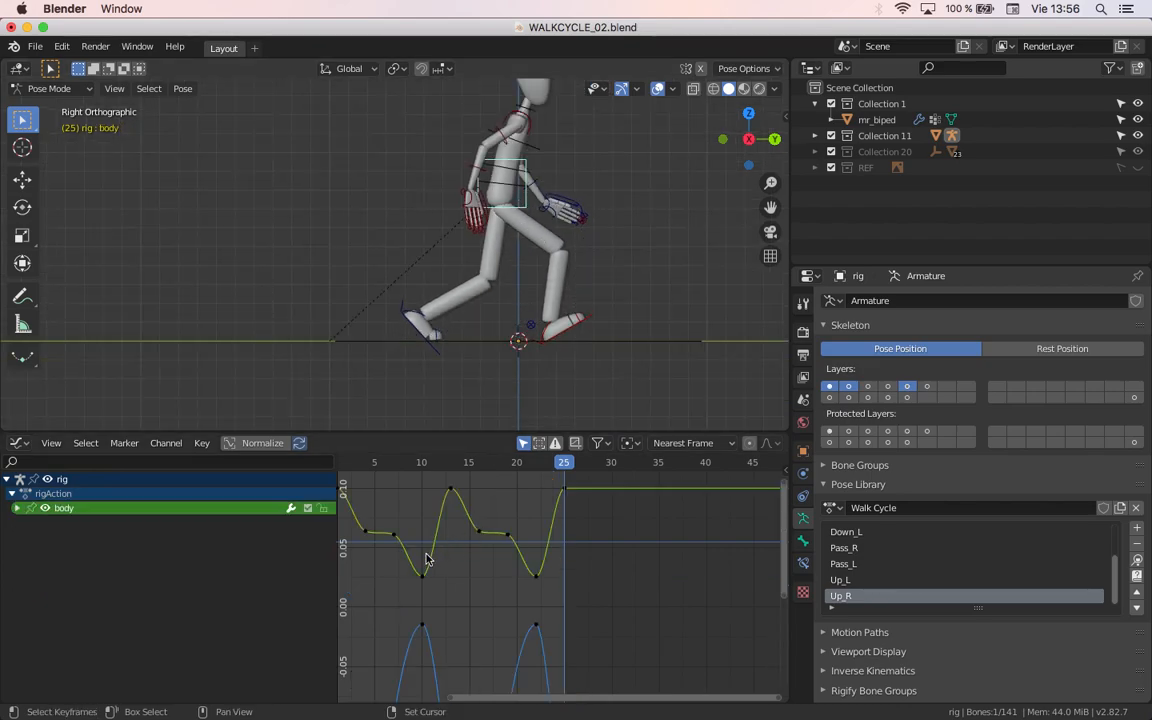
middle_click_drag(393, 562, 463, 514)
left_click(17, 508)
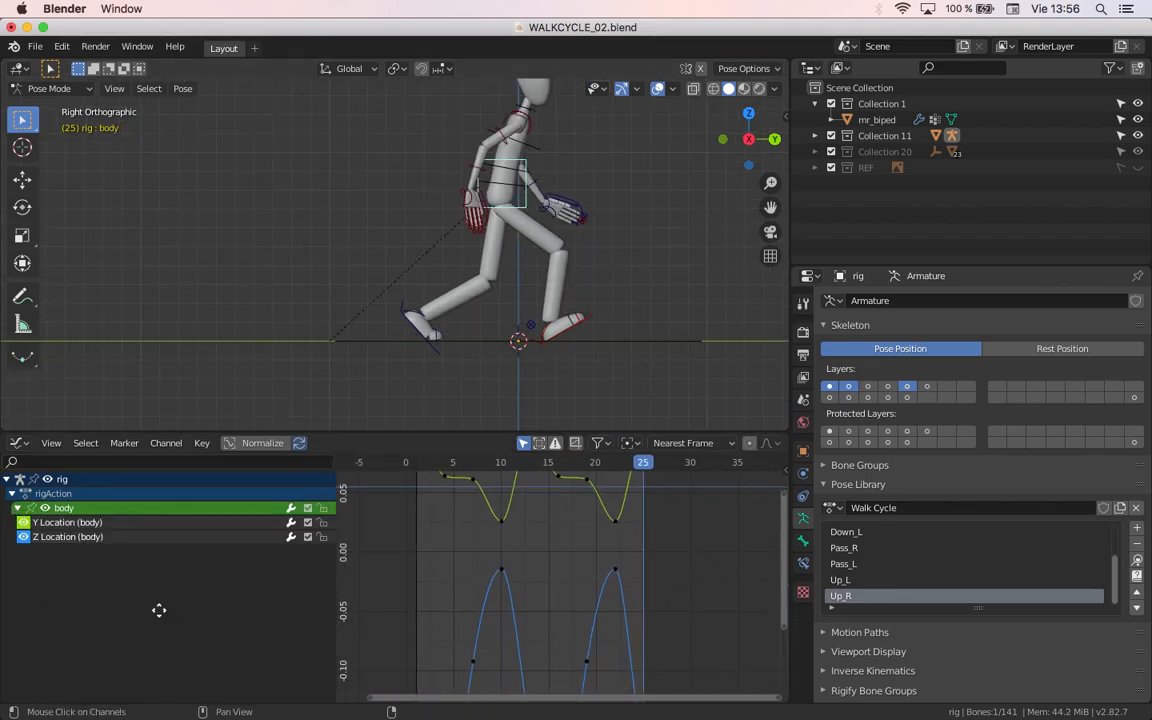
Step: Isolate the body's Z Location curve by hiding the unselected curves, and move the playhead to frame 4
left_click(83, 545)
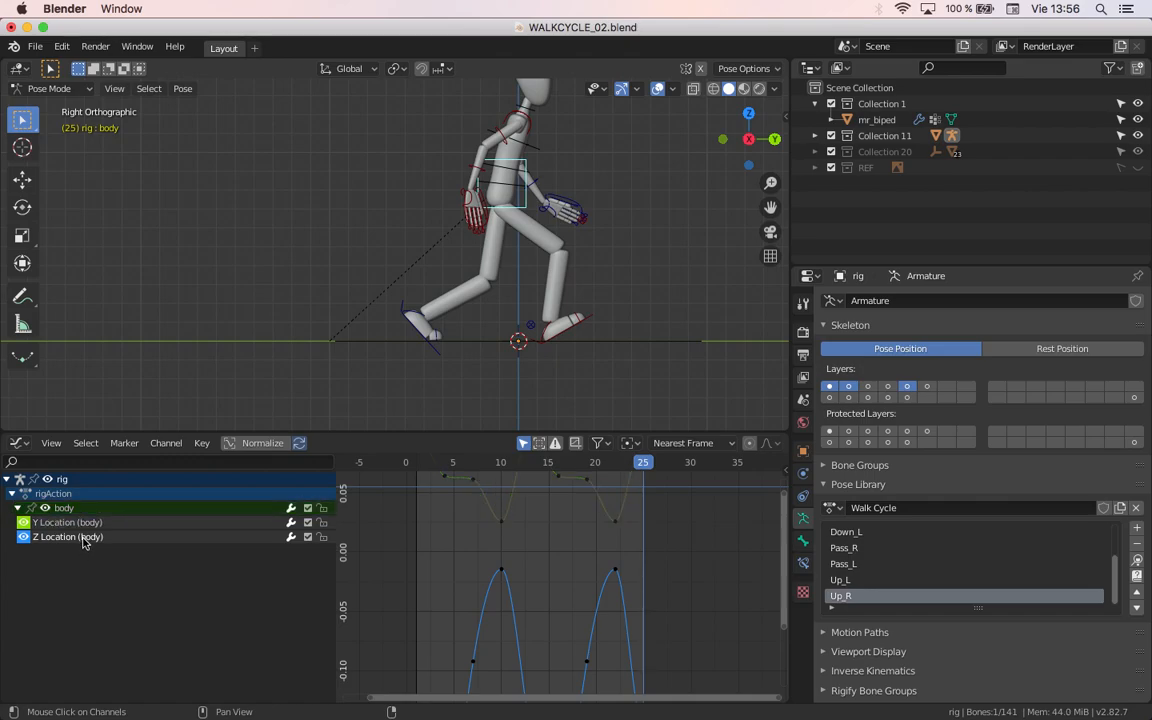
key("shift+h")
middle_click_drag(455, 622, 518, 461)
middle_click_drag(503, 511, 514, 499)
mouse_move(501, 465)
left_mouse_down()
mouse_move(482, 465)
mouse_move(518, 465)
mouse_move(480, 478)
mouse_move(521, 478)
mouse_move(491, 483)
mouse_move(532, 494)
mouse_move(519, 489)
left_mouse_up()
middle_click_drag(536, 608, 534, 637, "shift")
Step: Set the handle type of the body's Z Location keyframe at frame 4 to Vector
scroll(512, 516, "up", 5)
scroll(540, 641, "up", 2)
scroll(540, 632, "down", 3)
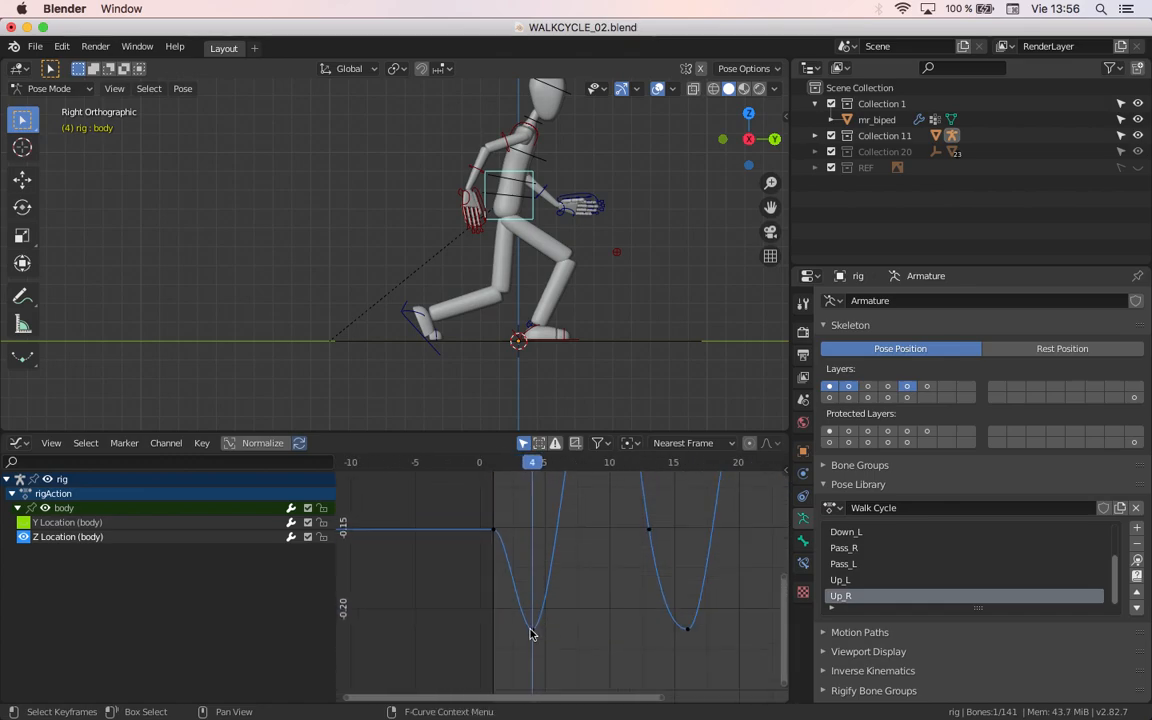
scroll(531, 634, "down", 1)
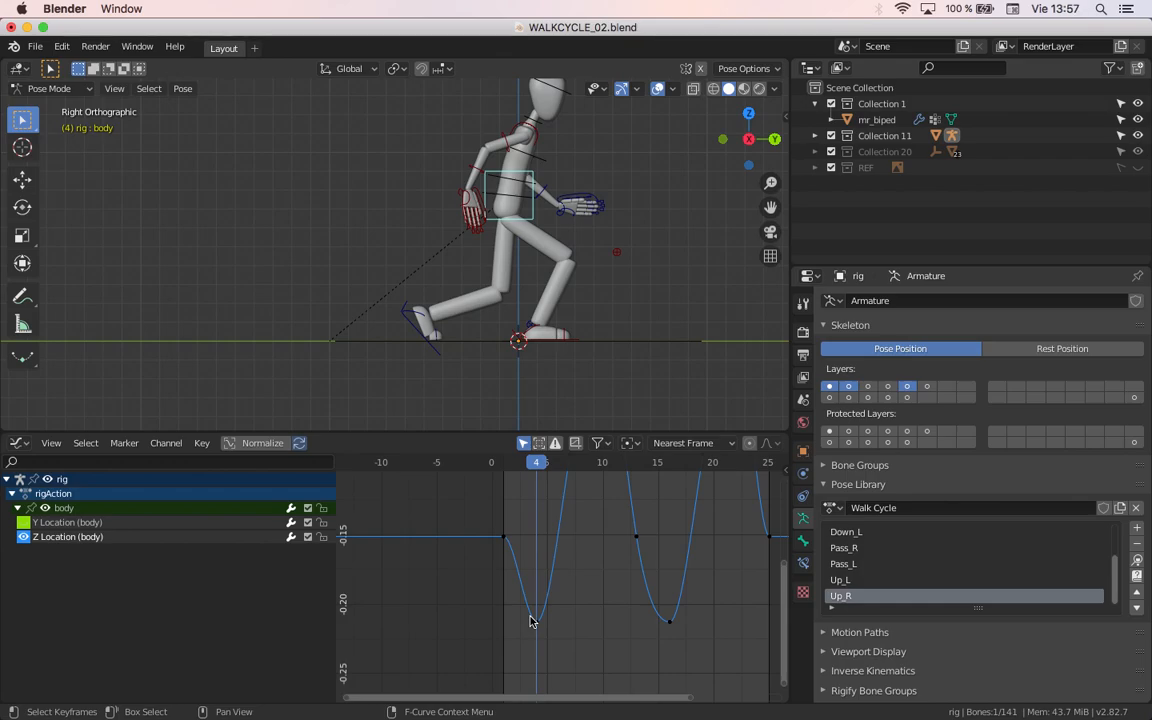
scroll(531, 625, "up", 1)
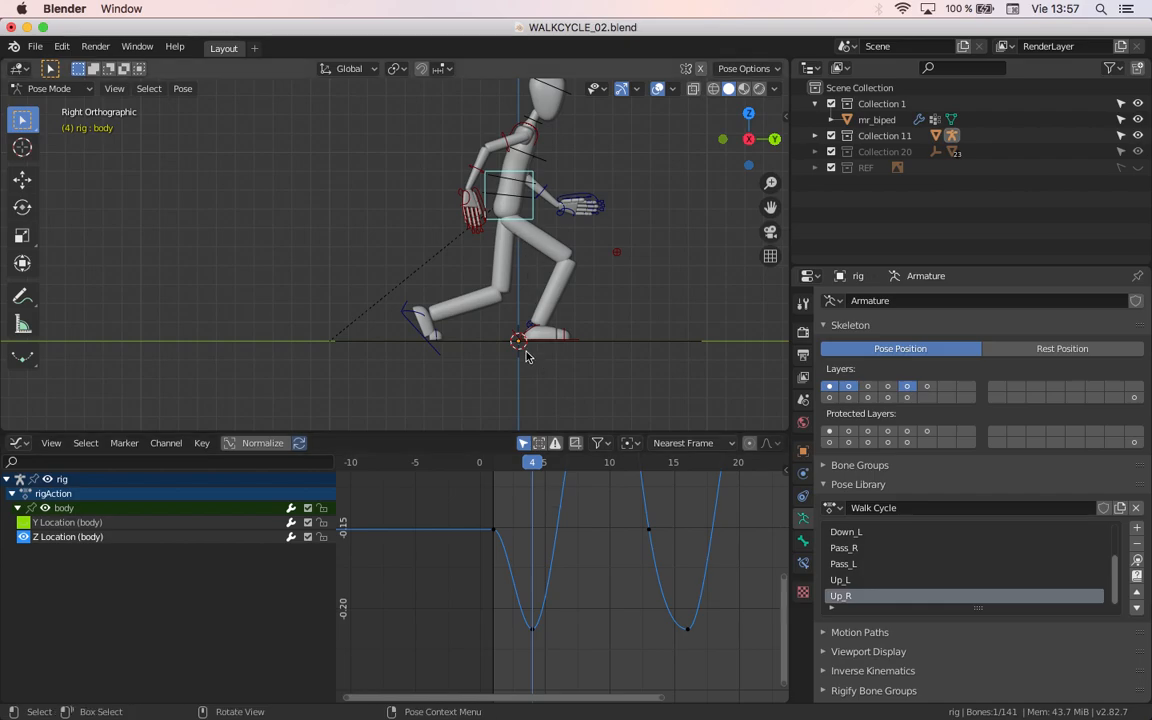
left_click_drag(553, 663, 485, 599)
key("v")
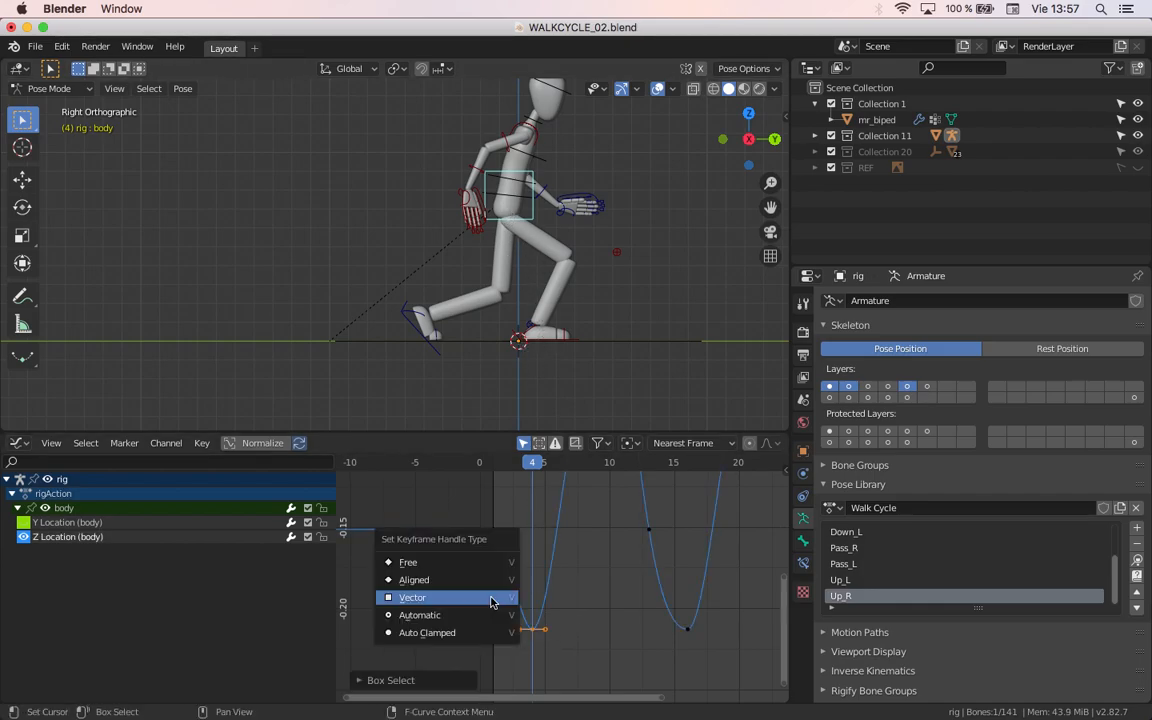
left_click(491, 601)
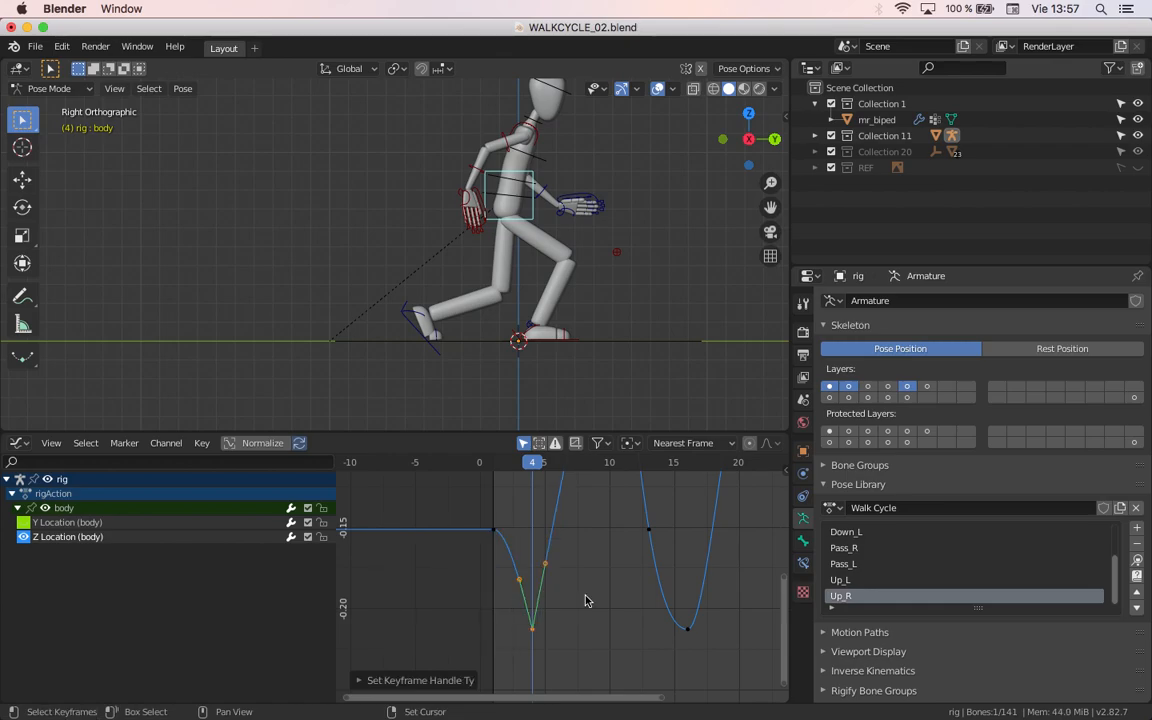
Step: Move to frame 16 and set the body's Z Location keyframe there to the Vector handle type
middle_click_drag(585, 602, 512, 598)
left_click_drag(576, 467, 614, 480)
left_click_drag(648, 633, 571, 508)
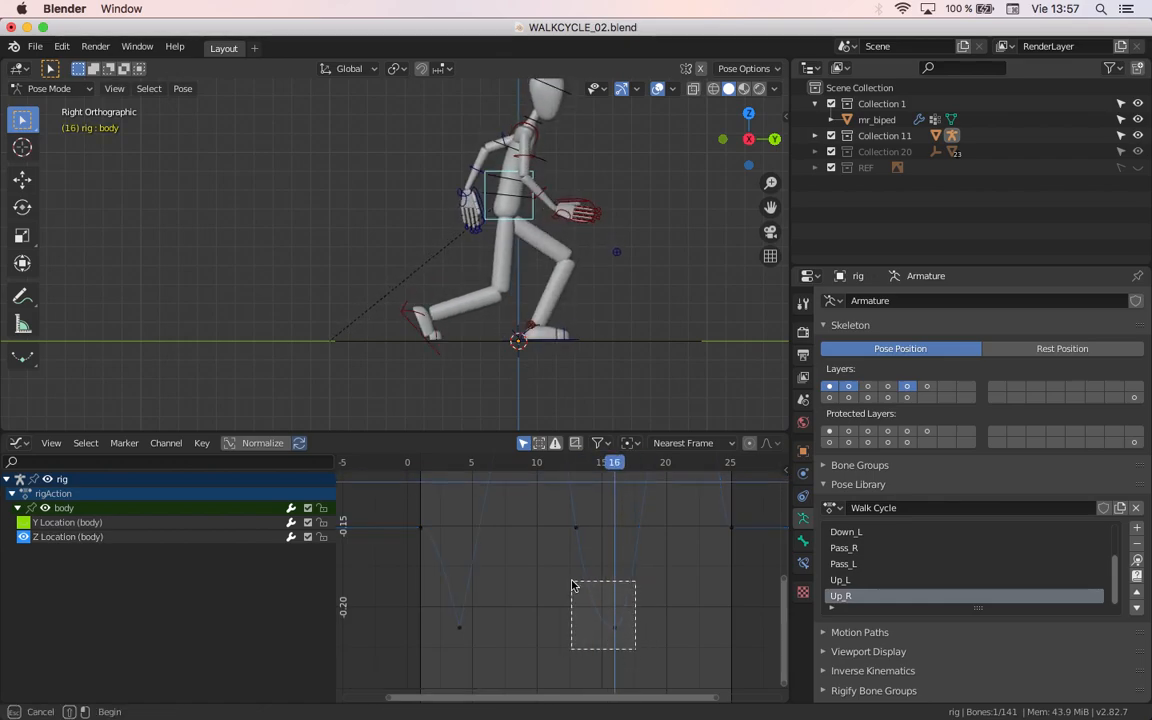
key("v")
left_click(573, 593)
Step: Set the handle type of the body's Z Location keyframe at frame 25 to Vector
key("Home")
left_click(705, 464)
mouse_move(706, 467)
left_mouse_down()
mouse_move(737, 466)
mouse_move(728, 470)
left_mouse_up()
left_click(743, 602)
left_click_drag(743, 602, 717, 544)
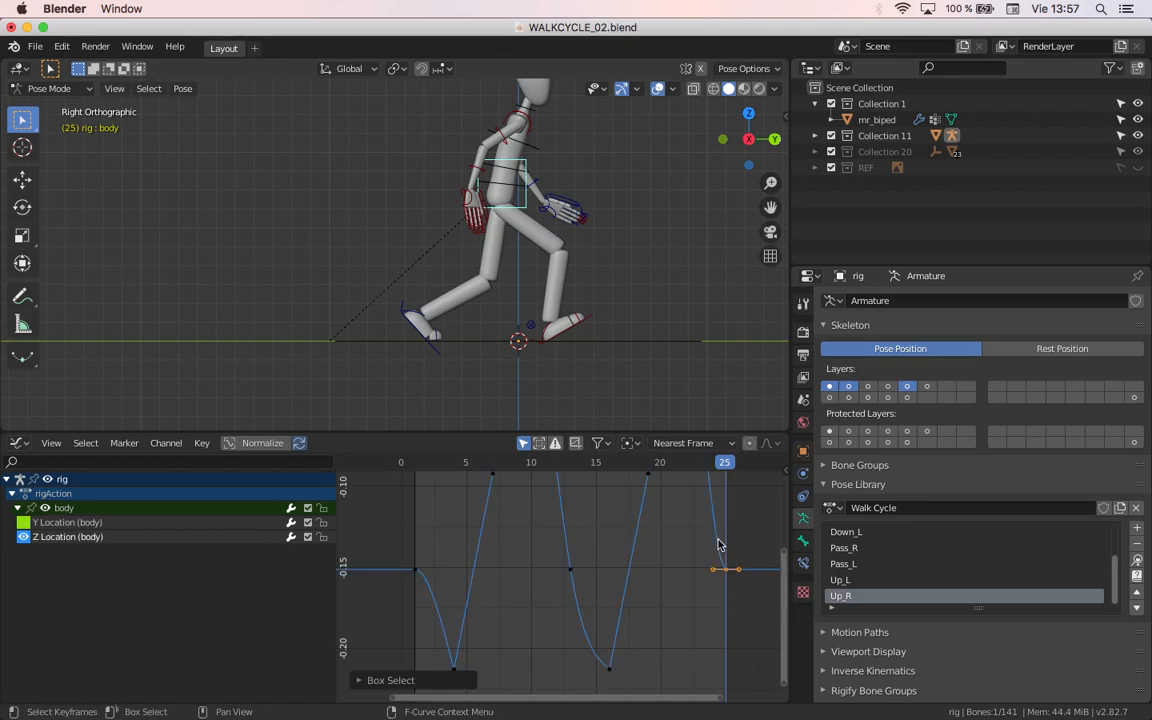
key("v")
left_click(718, 543)
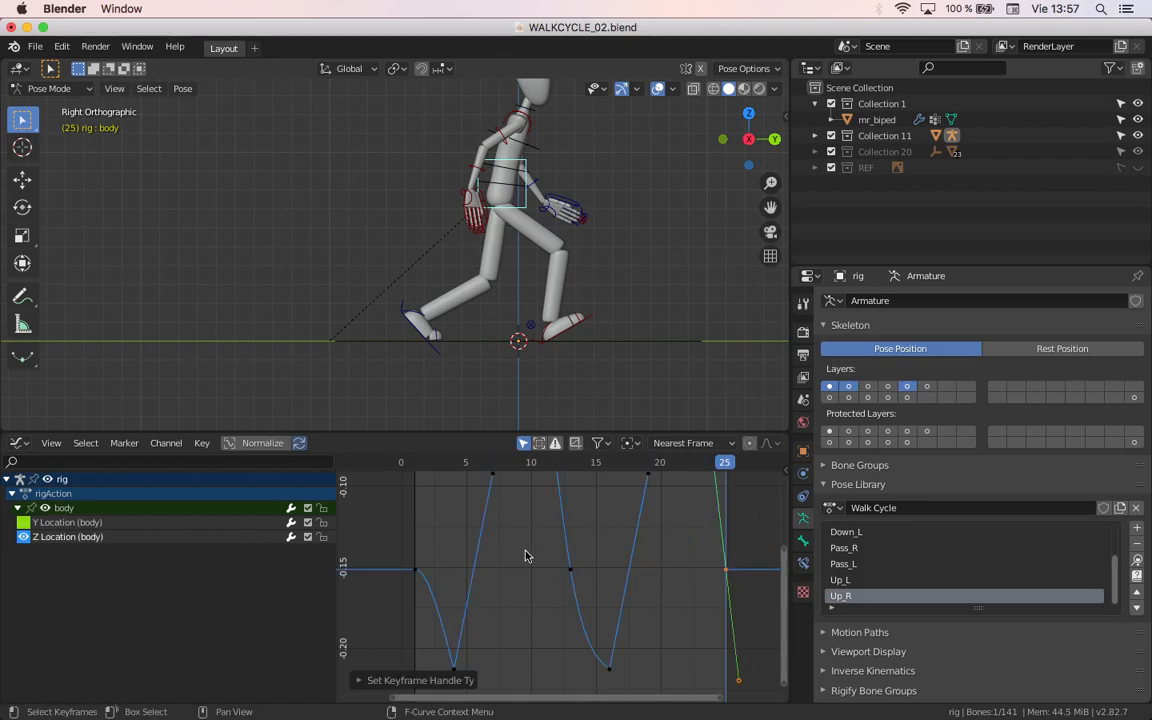
Step: Return to frame 1 and give the body's first Z Location keyframe Vector handles
mouse_move(418, 463)
left_mouse_down()
mouse_move(401, 463)
mouse_move(417, 466)
left_mouse_up()
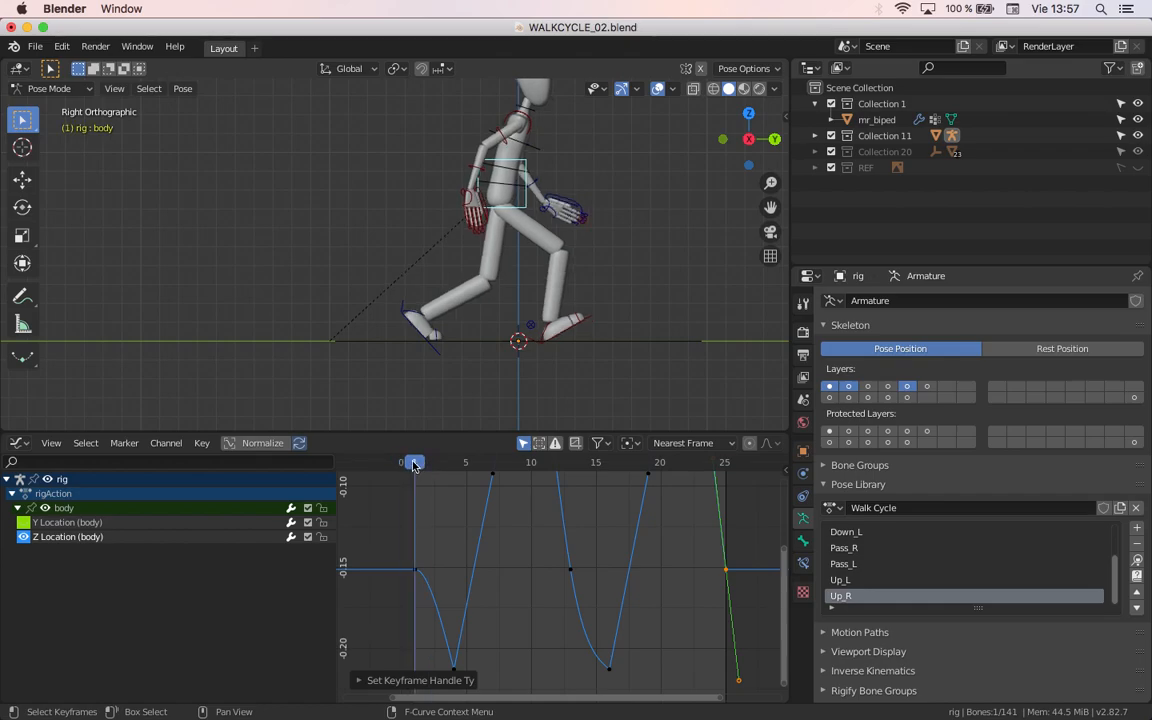
left_click_drag(404, 548, 430, 606)
key("v")
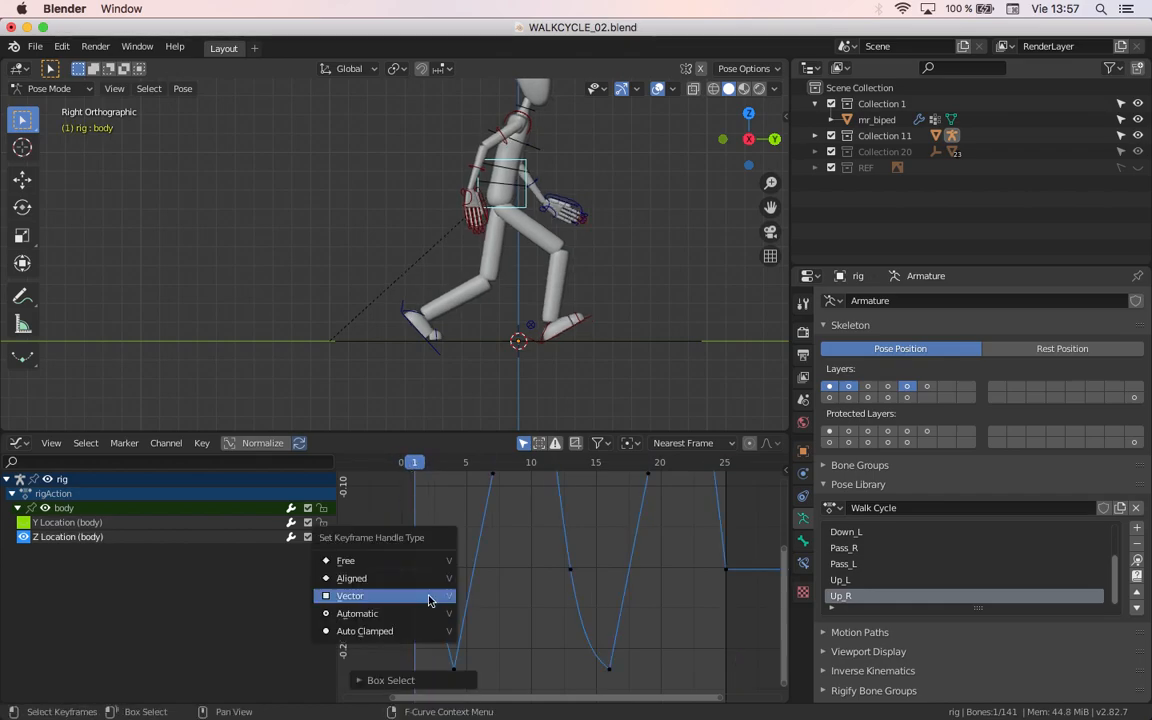
left_click(429, 597)
Step: Go to frame 13 and set the body's Z Location keyframe there to the Vector handle type
scroll(456, 628, "down", 2)
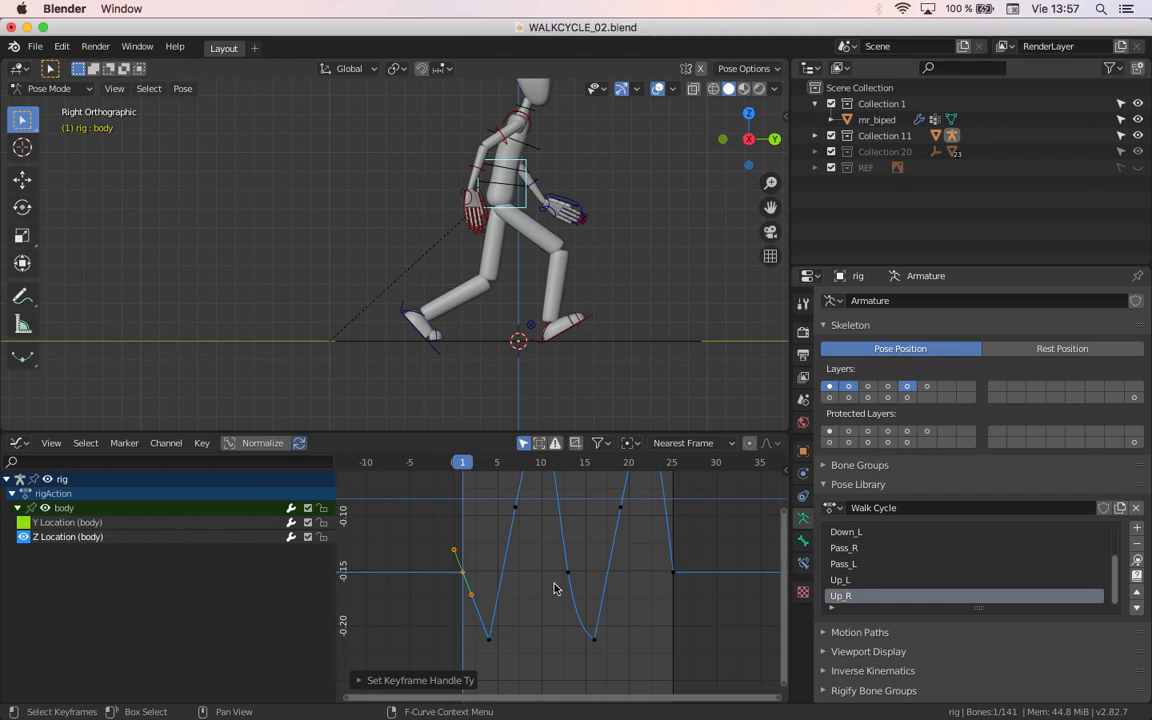
scroll(555, 589, "up", 1)
left_click_drag(560, 463, 571, 603)
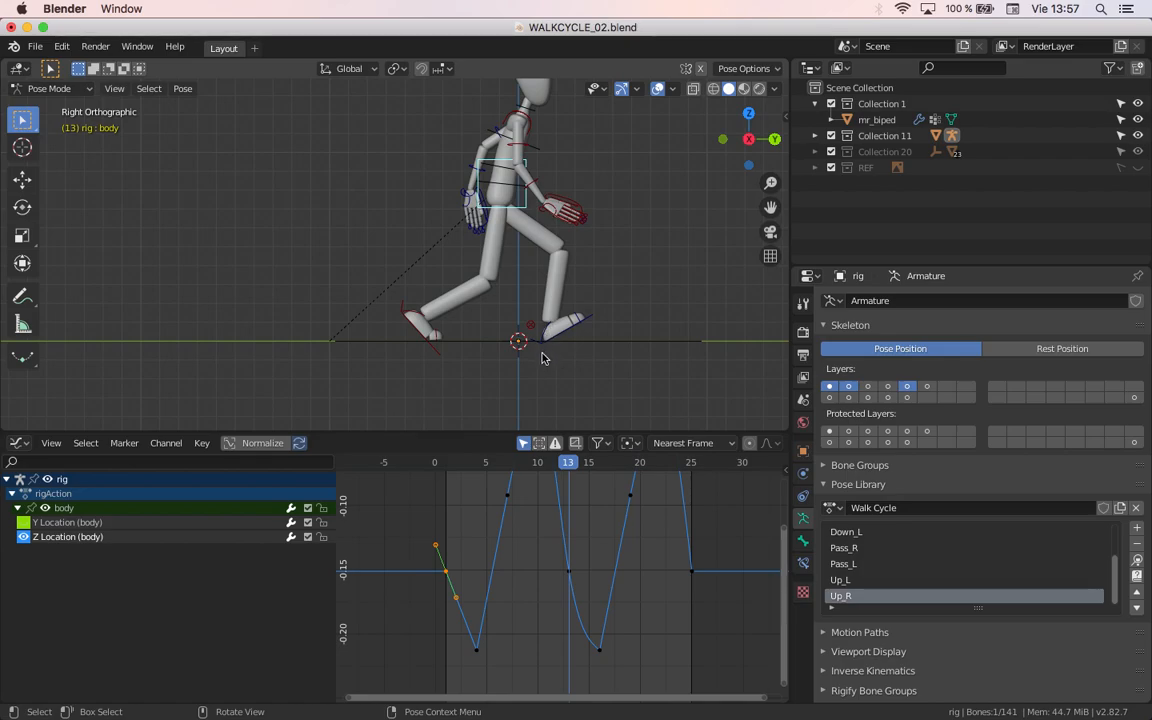
scroll(557, 594, "up", 2)
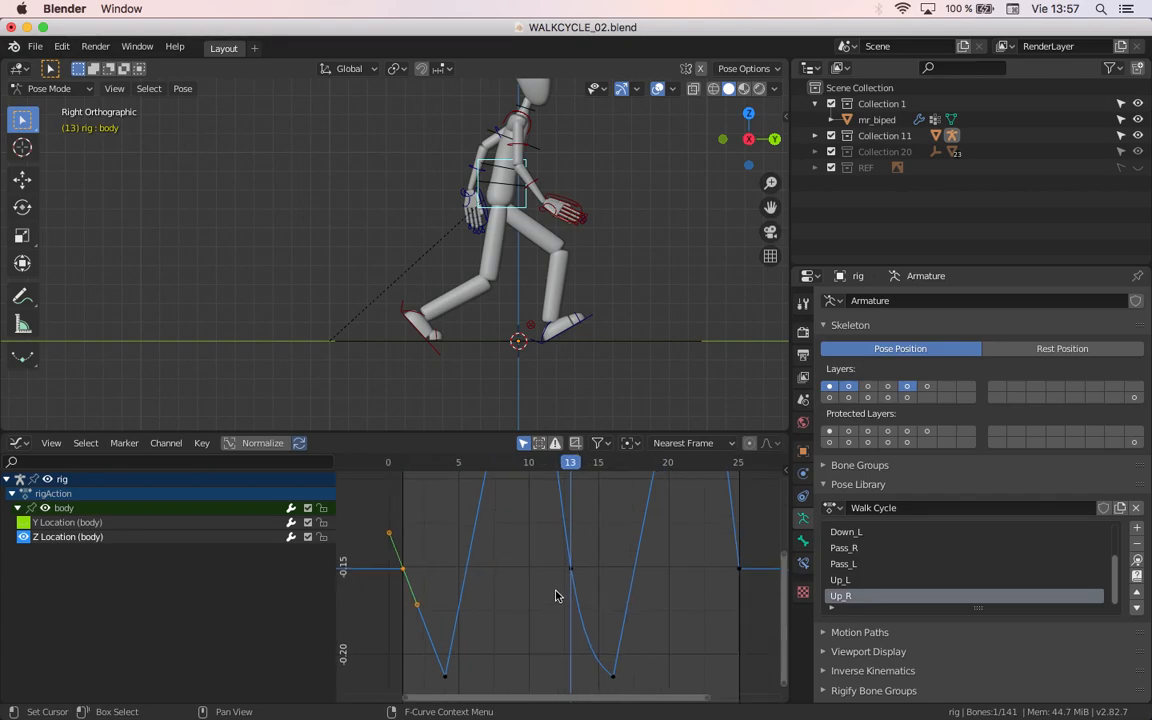
left_click_drag(558, 554, 594, 583)
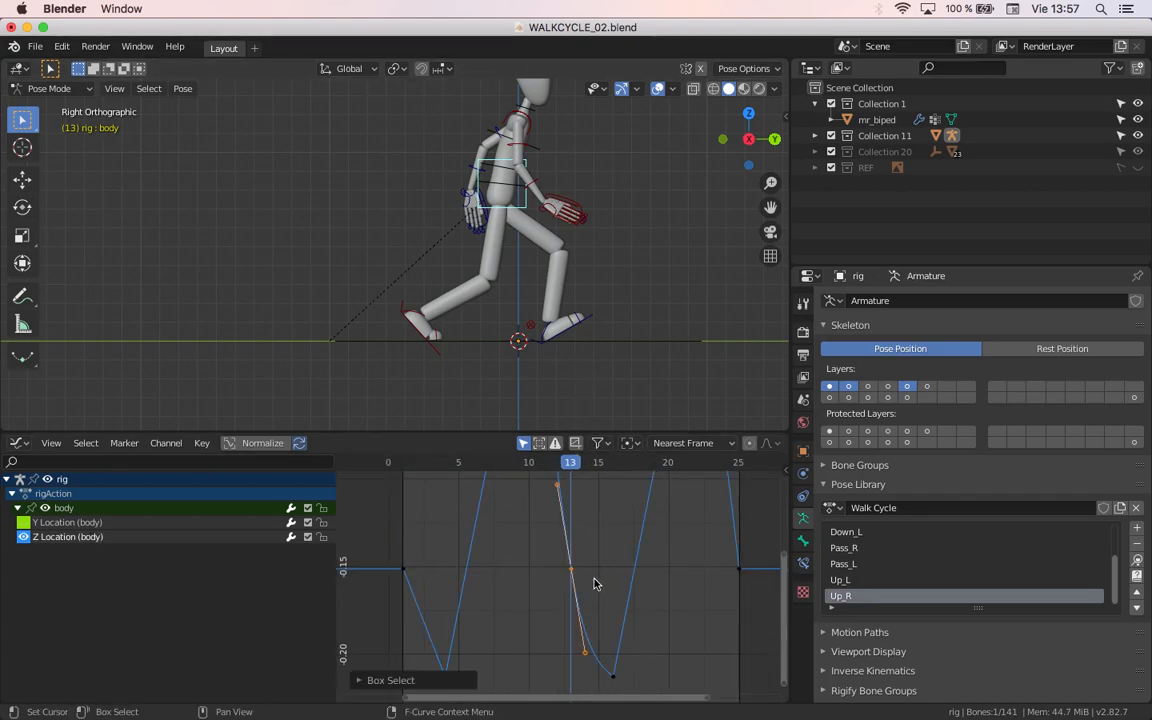
key("v")
left_click(581, 583)
scroll(588, 630, "down", 3)
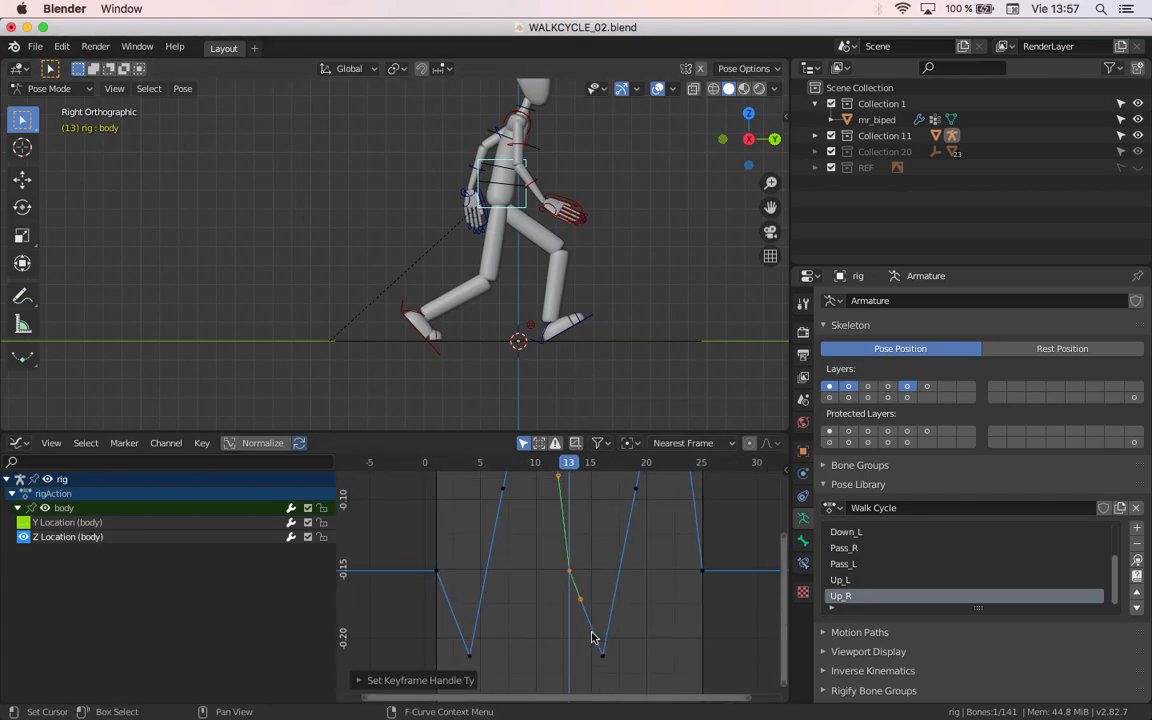
Step: Play back the walk cycle and examine the body's up-and-down motion
mouse_move(533, 571)
middle_mouse_down()
mouse_move(538, 634)
mouse_move(530, 576)
middle_mouse_up()
key("space")
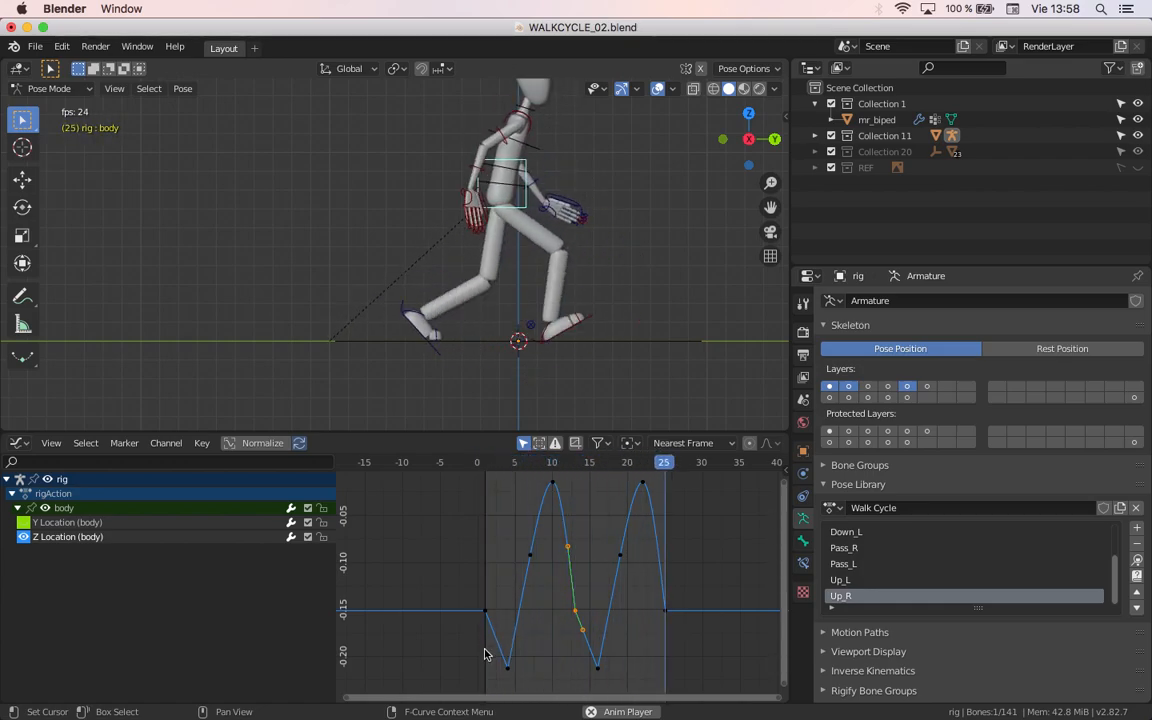
key("Escape")
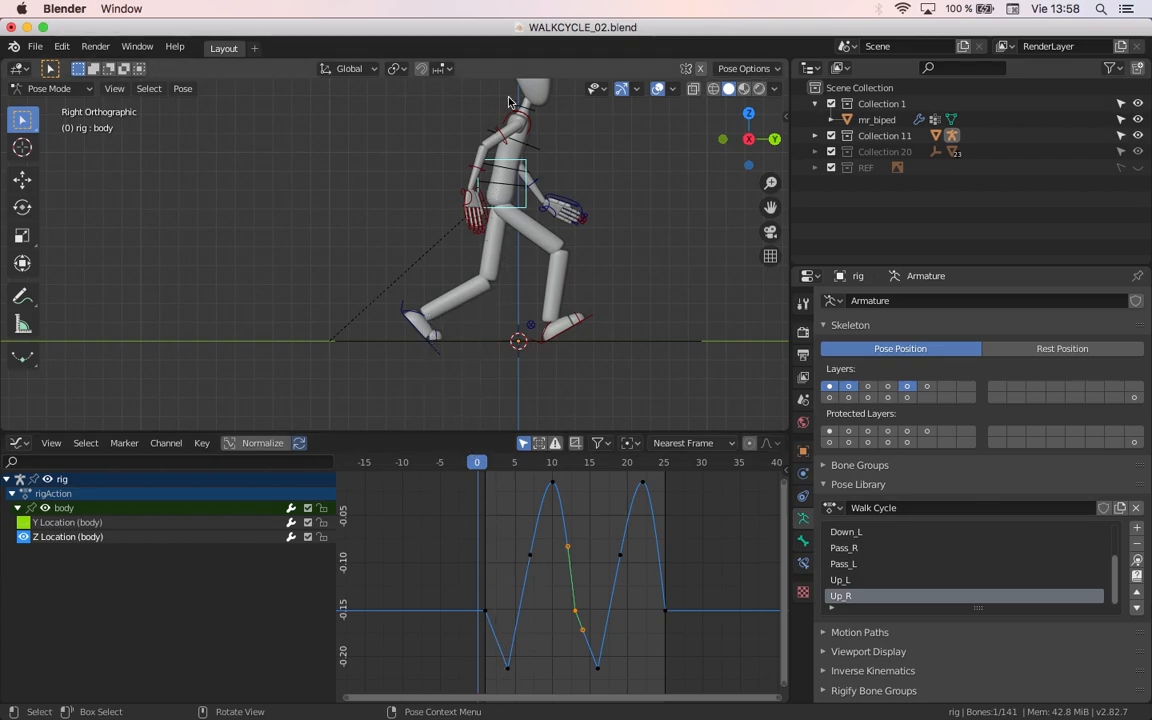
Step: Select the head control, expand its quaternion rotation channels and fit all its curves in the Graph Editor
middle_click_drag(534, 206, 535, 260, "shift")
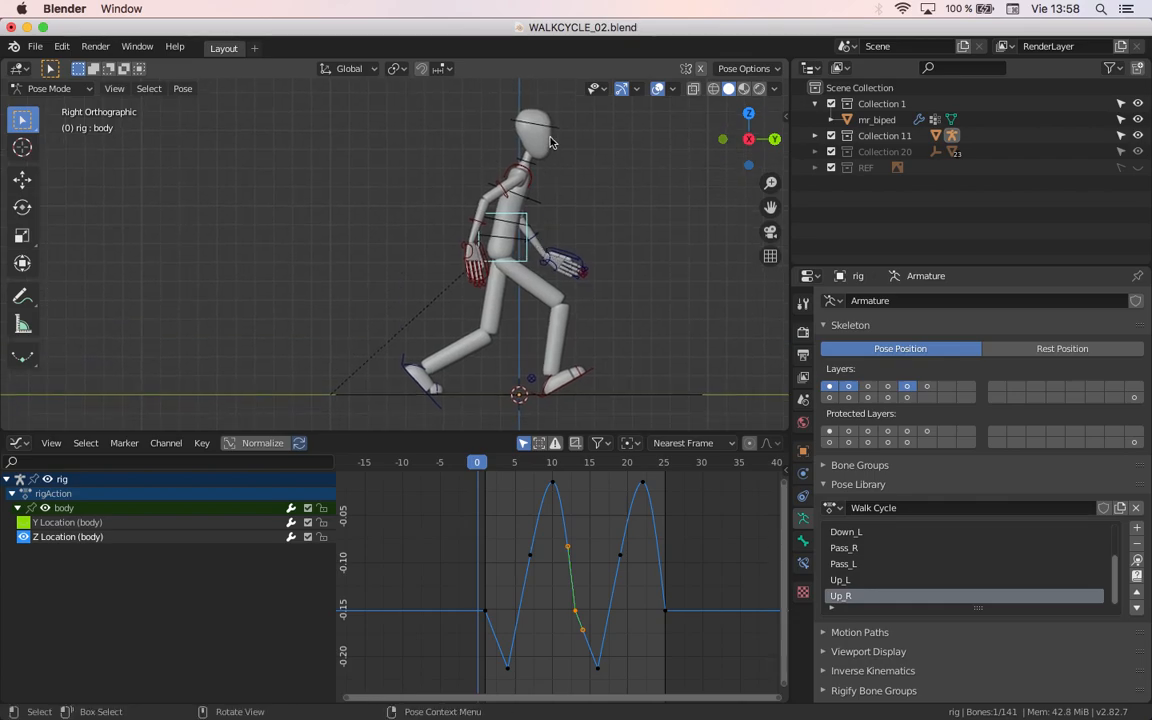
left_click(547, 128)
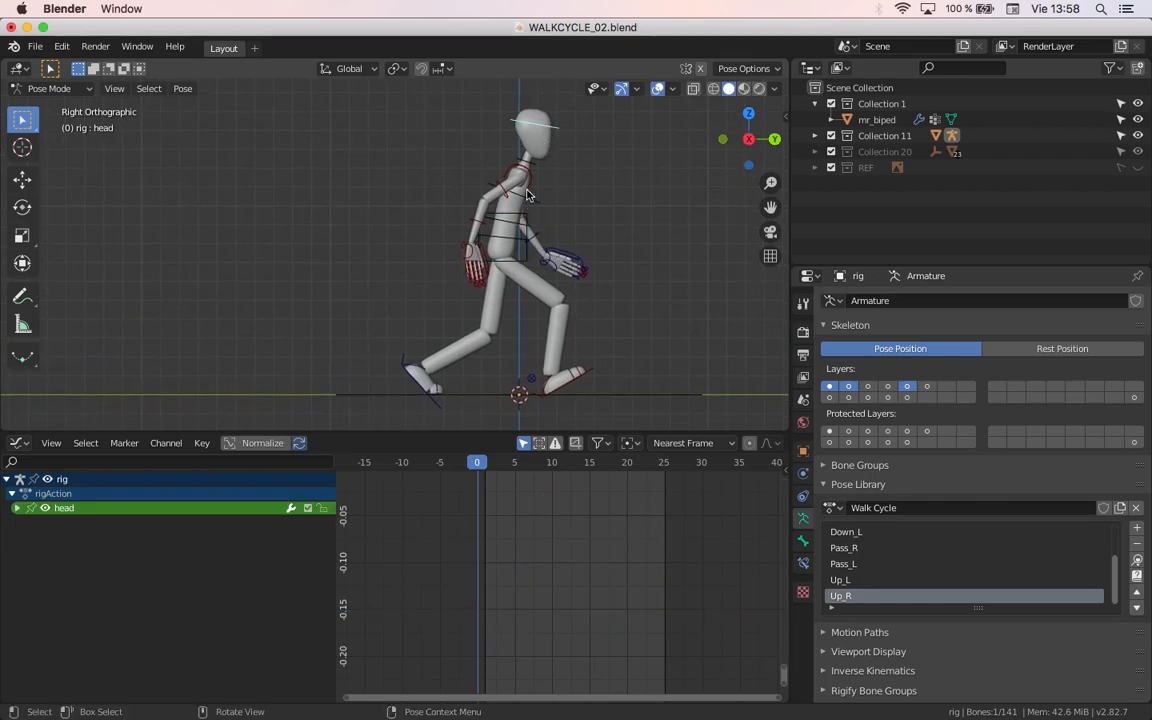
left_click(18, 509)
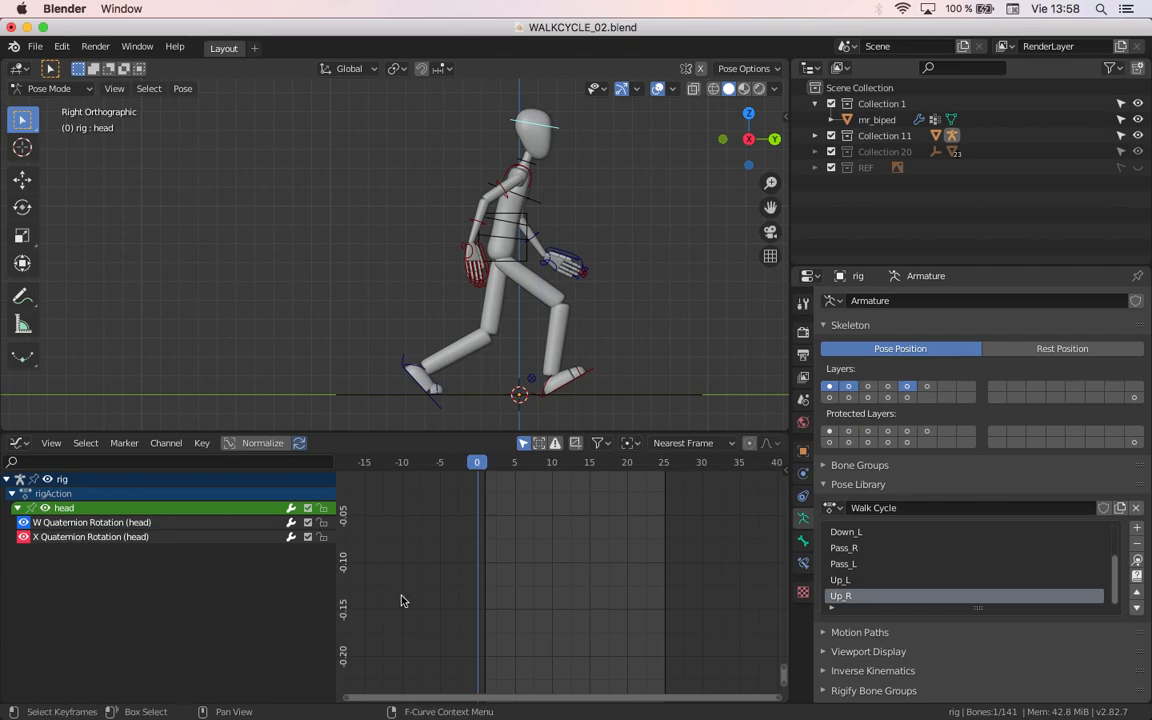
key("Home")
Step: Examine the head's W and X Quaternion Rotation curves and scrub to frame 7 to compare them with the pose
scroll(509, 646, "up", 6)
middle_click_drag(528, 537, 558, 552)
scroll(545, 630, "up", 5)
scroll(515, 643, "up", 6)
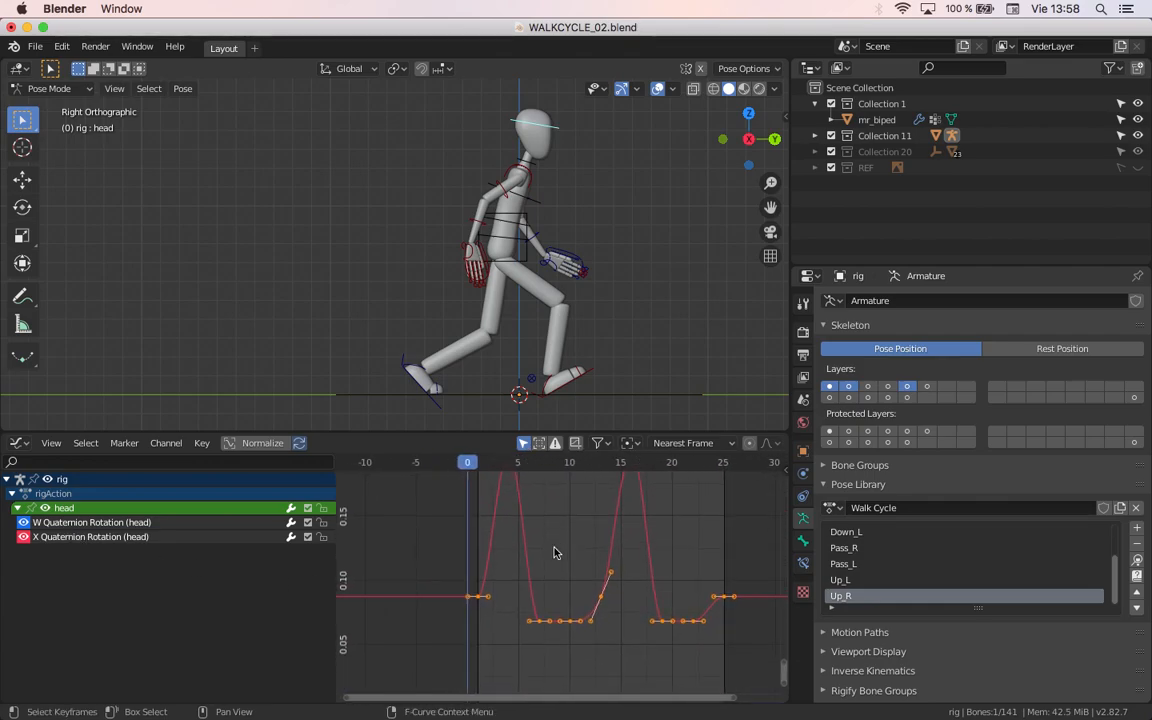
scroll(535, 591, "up", 5)
scroll(535, 591, "down", 1, "shift")
scroll(535, 591, "down", 5)
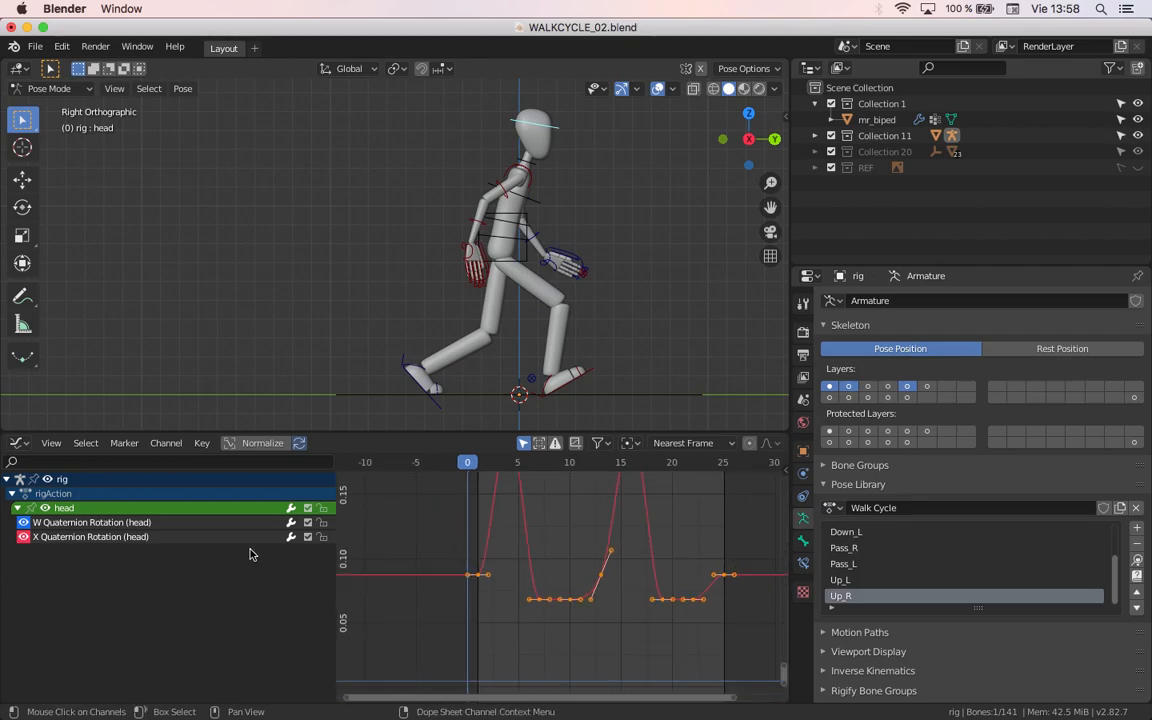
right_click_drag(494, 471, 540, 478, "shift")
middle_click_drag(528, 550, 529, 576, "shift")
scroll(529, 576, "down", 10)
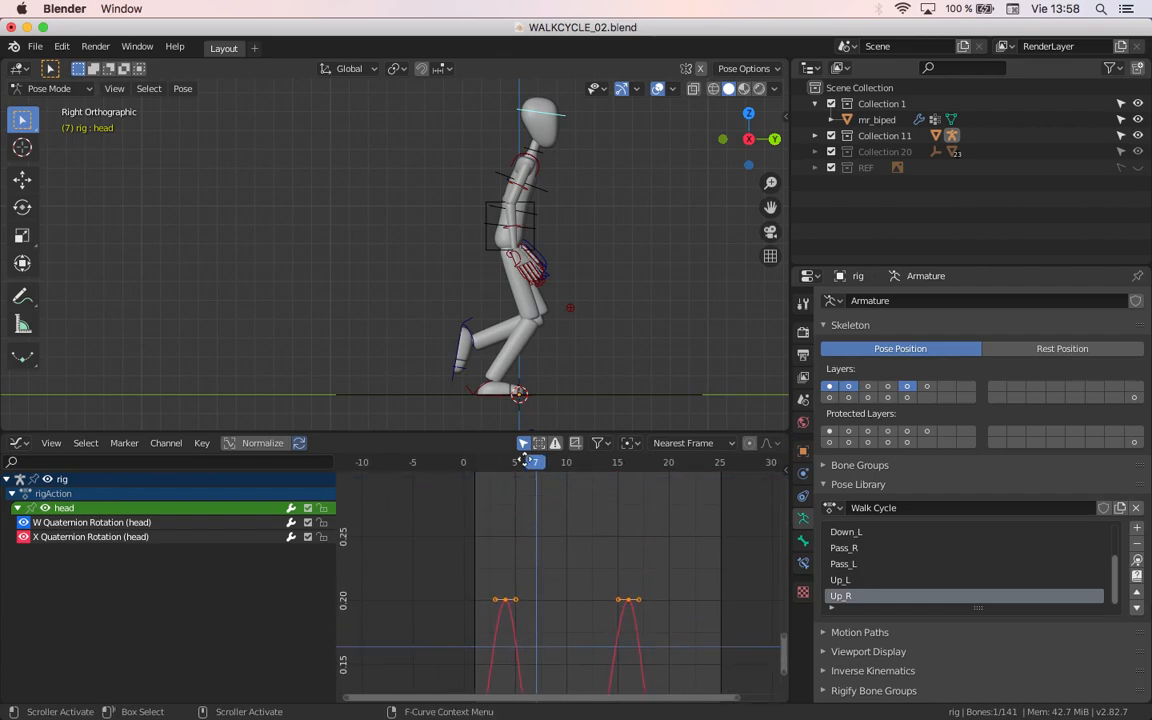
scroll(530, 509, "down", 6)
scroll(533, 508, "up", 4)
middle_click_drag(545, 494, 546, 588, "shift")
scroll(548, 625, "up", 3)
scroll(542, 592, "up", 8)
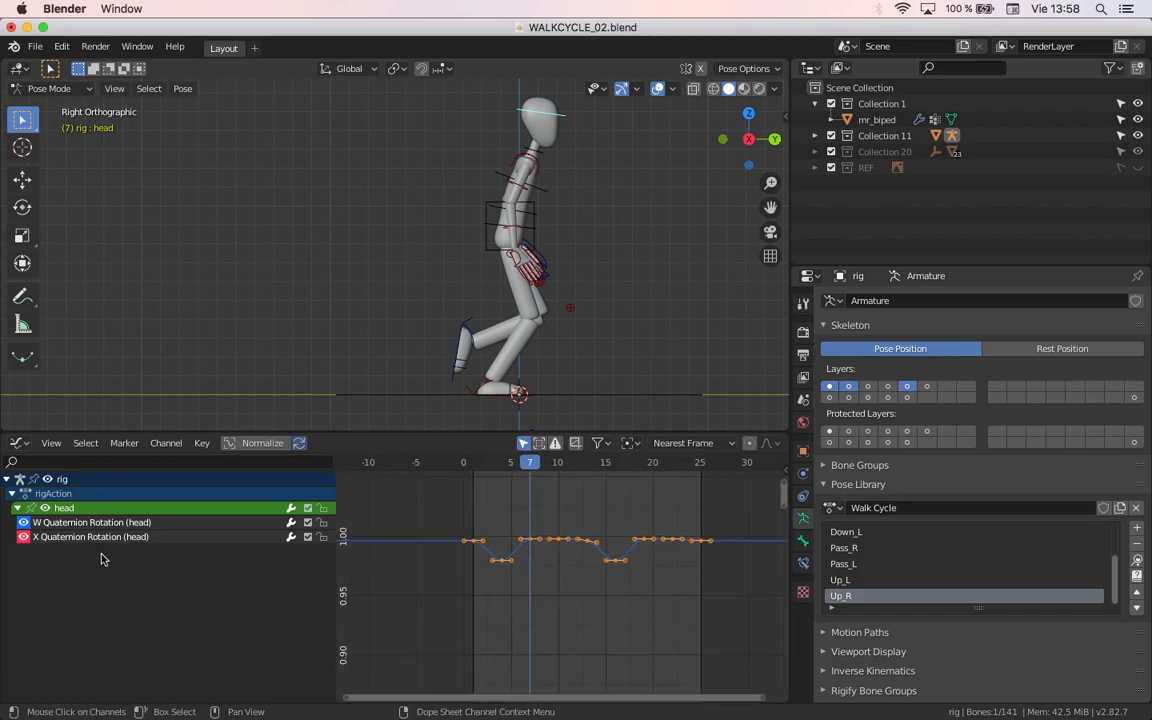
scroll(470, 627, "down", 6)
middle_click_drag(470, 650, 444, 543, "shift")
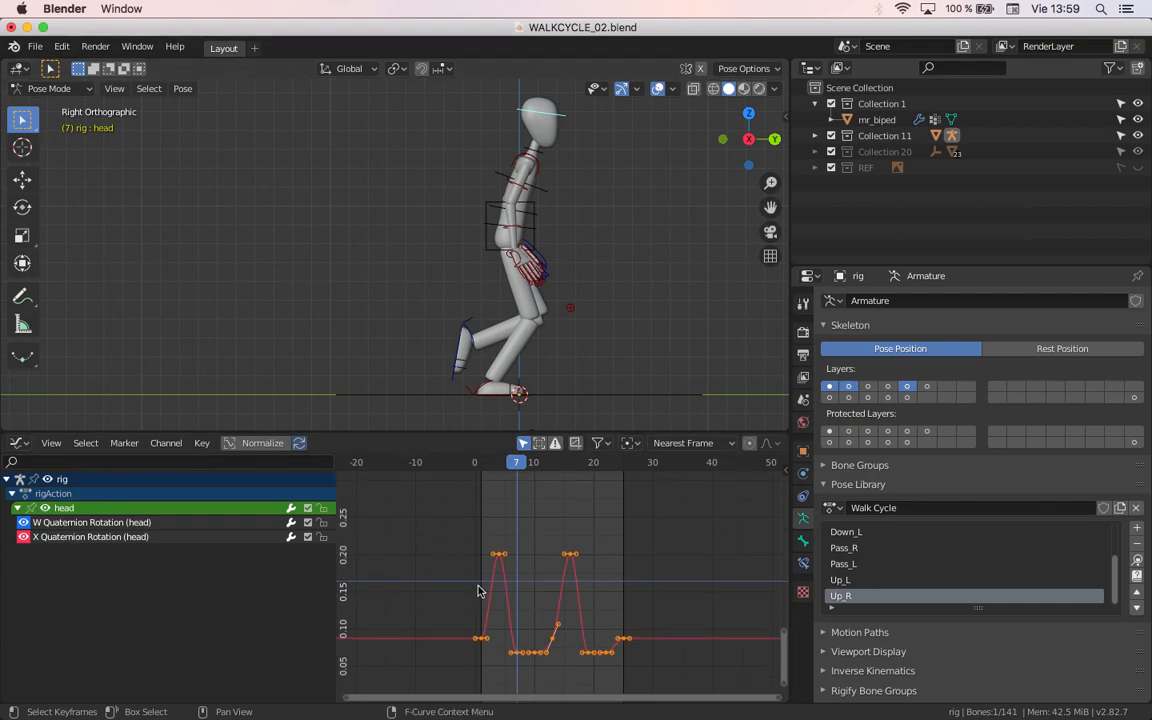
scroll(490, 605, "up", 6)
middle_click_drag(524, 622, 516, 591)
scroll(491, 553, "up", 4)
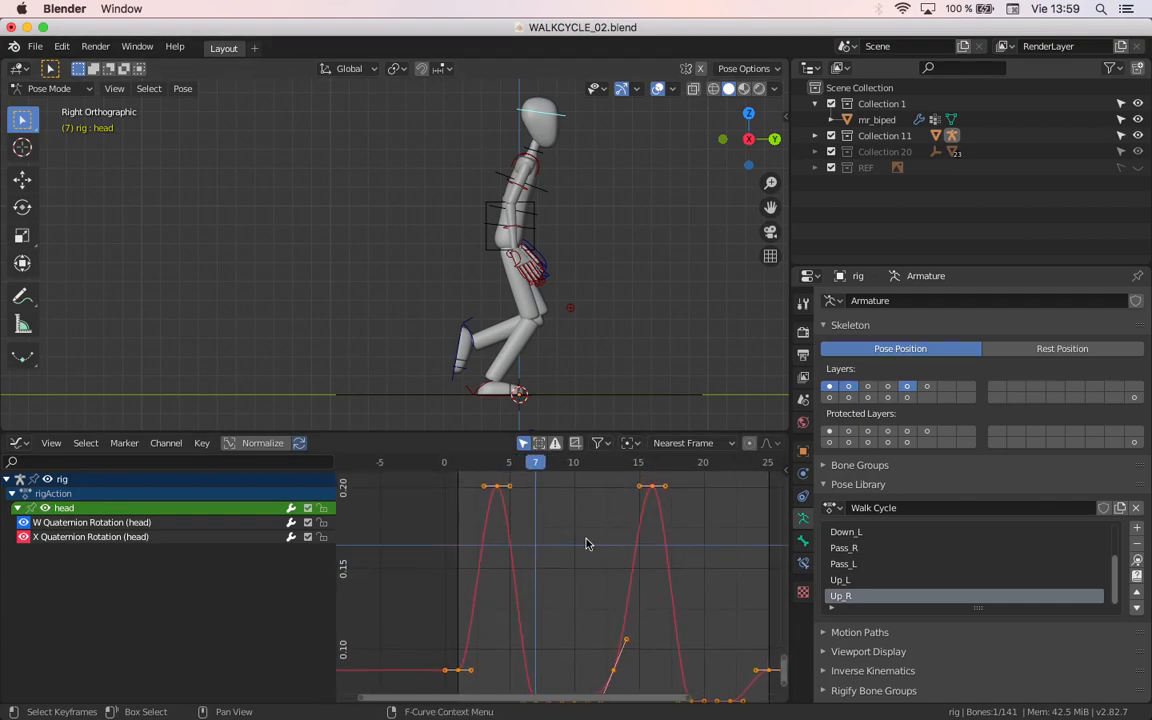
Step: Select the head's X Quaternion Rotation keyframe at frame 4 and try rotating and scaling its handles
left_click(496, 486)
left_click(498, 465)
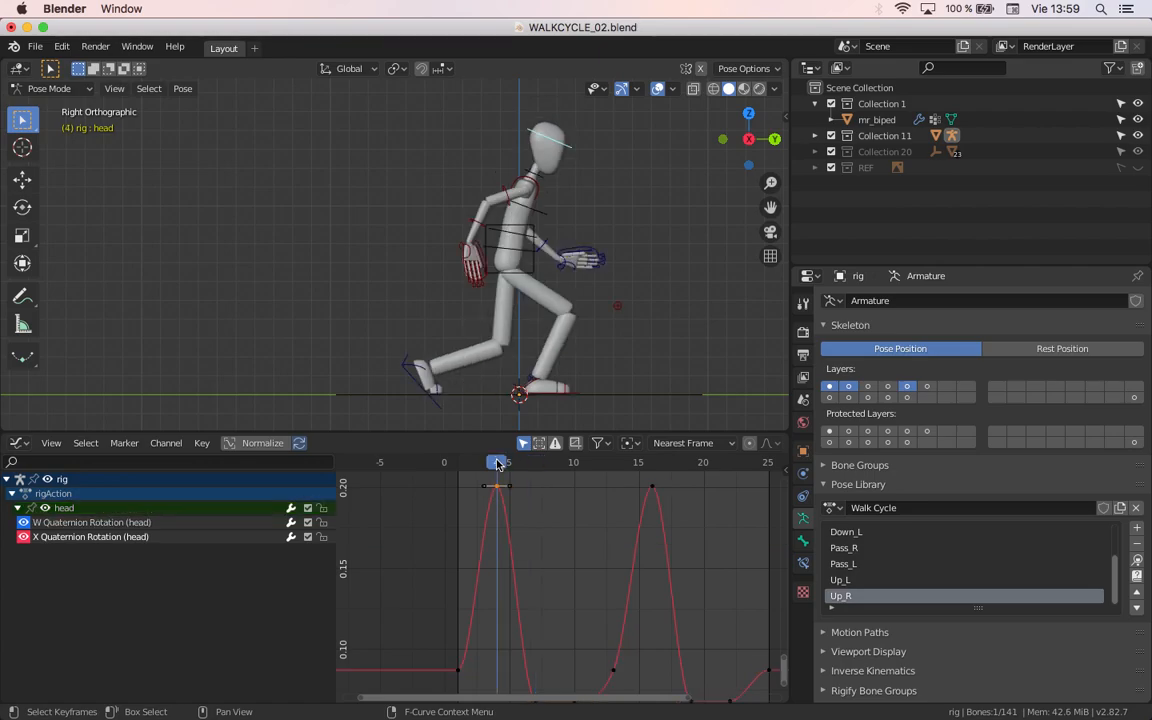
scroll(501, 503, "up", 5)
middle_click_drag(505, 508, 549, 601)
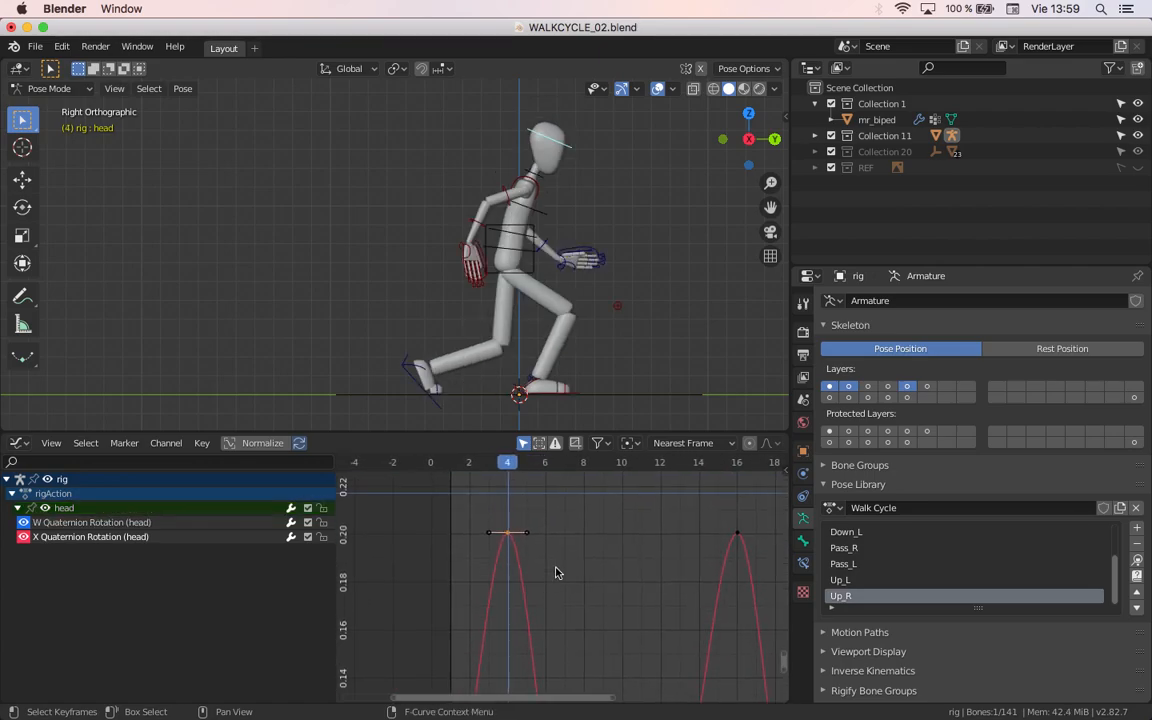
key("r")
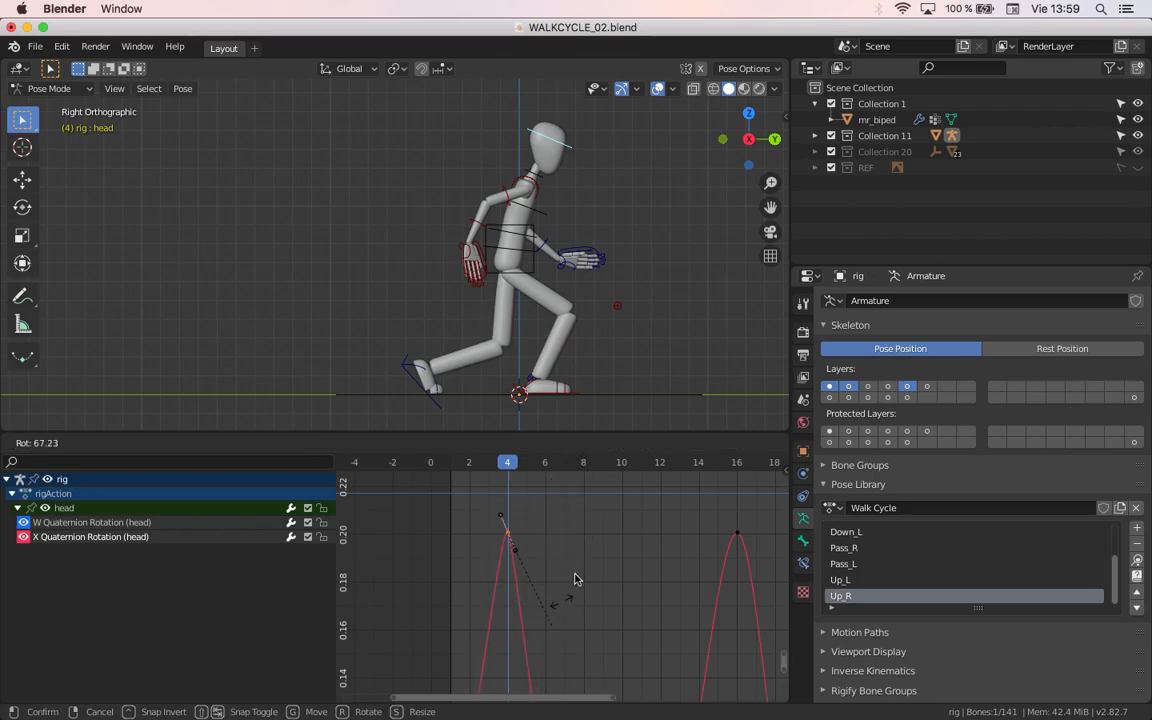
right_click(530, 524)
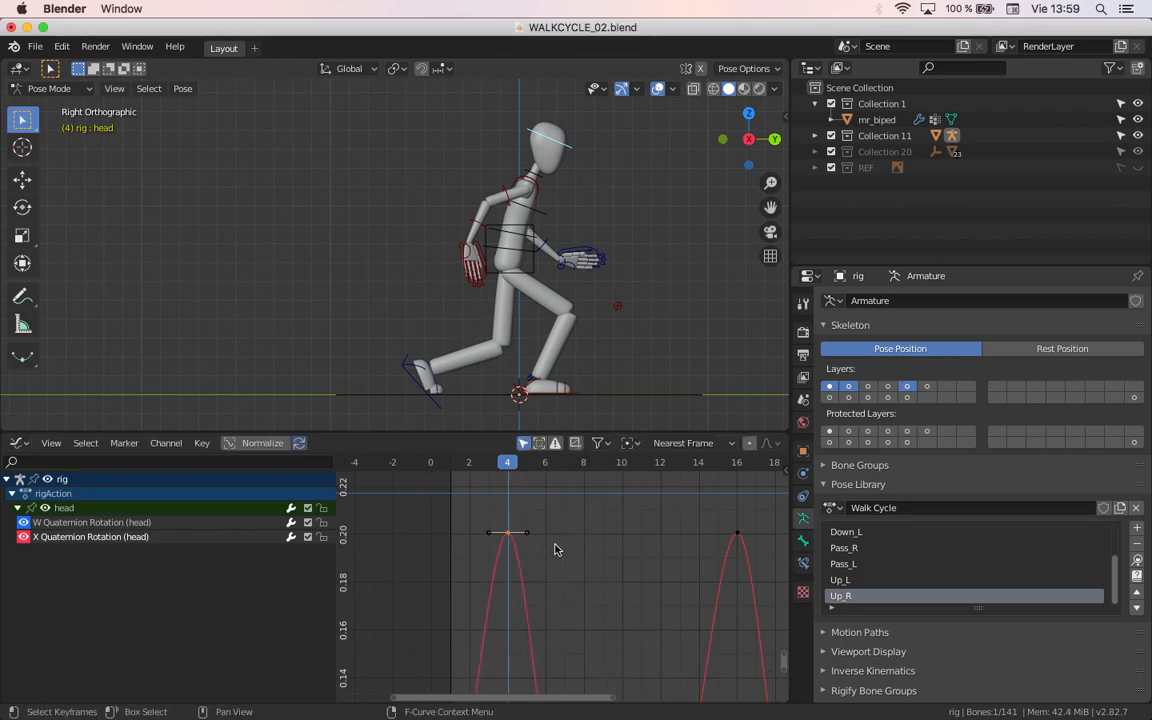
key("s")
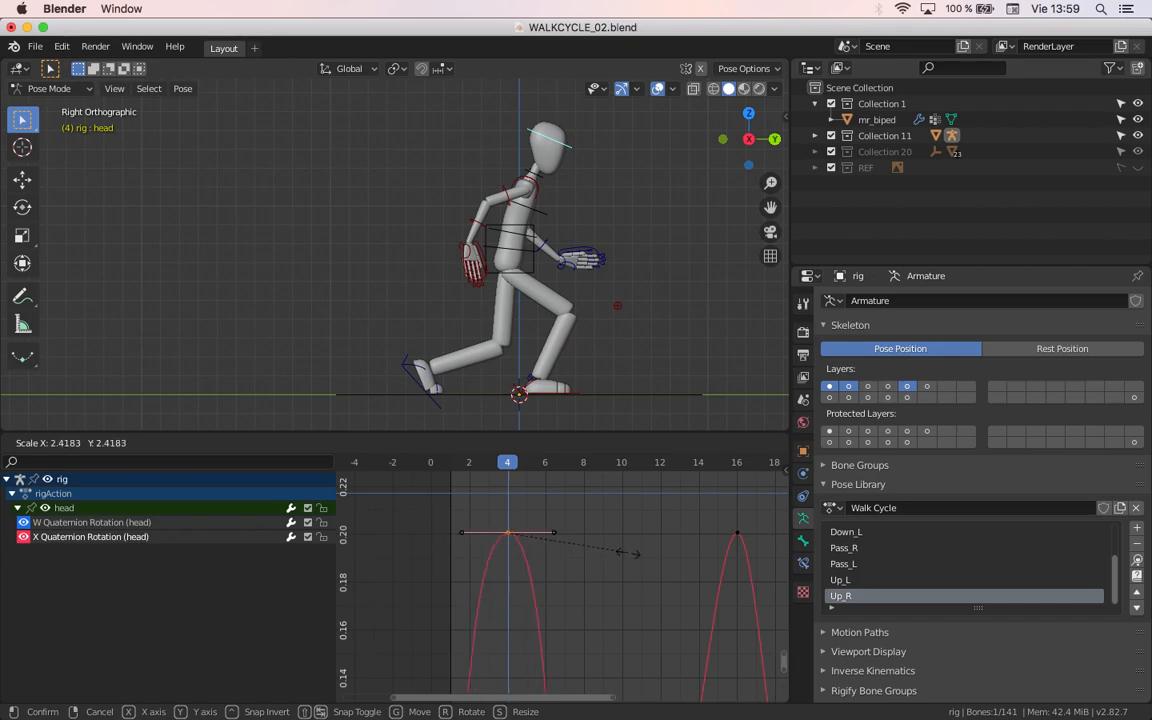
right_click(514, 534)
Step: Try moving the head's X Quaternion Rotation keyframe away from frame 4
mouse_move(489, 471)
left_mouse_down()
mouse_move(527, 471)
mouse_move(501, 472)
left_mouse_up()
key("g")
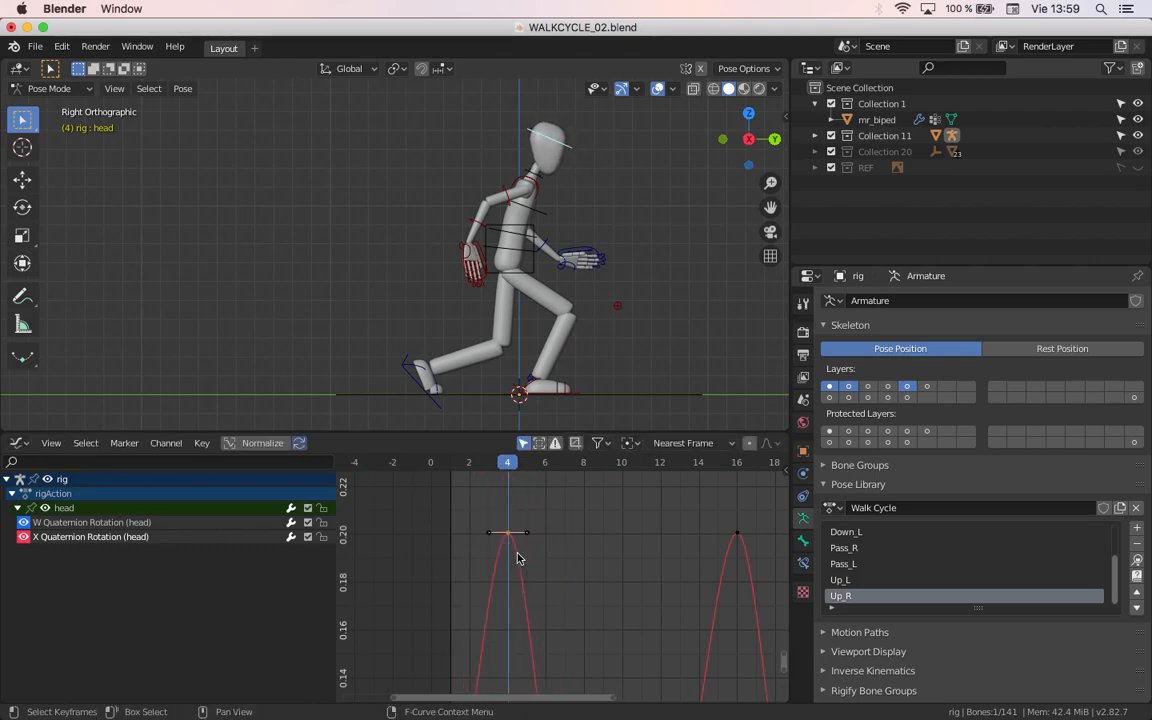
key("g")
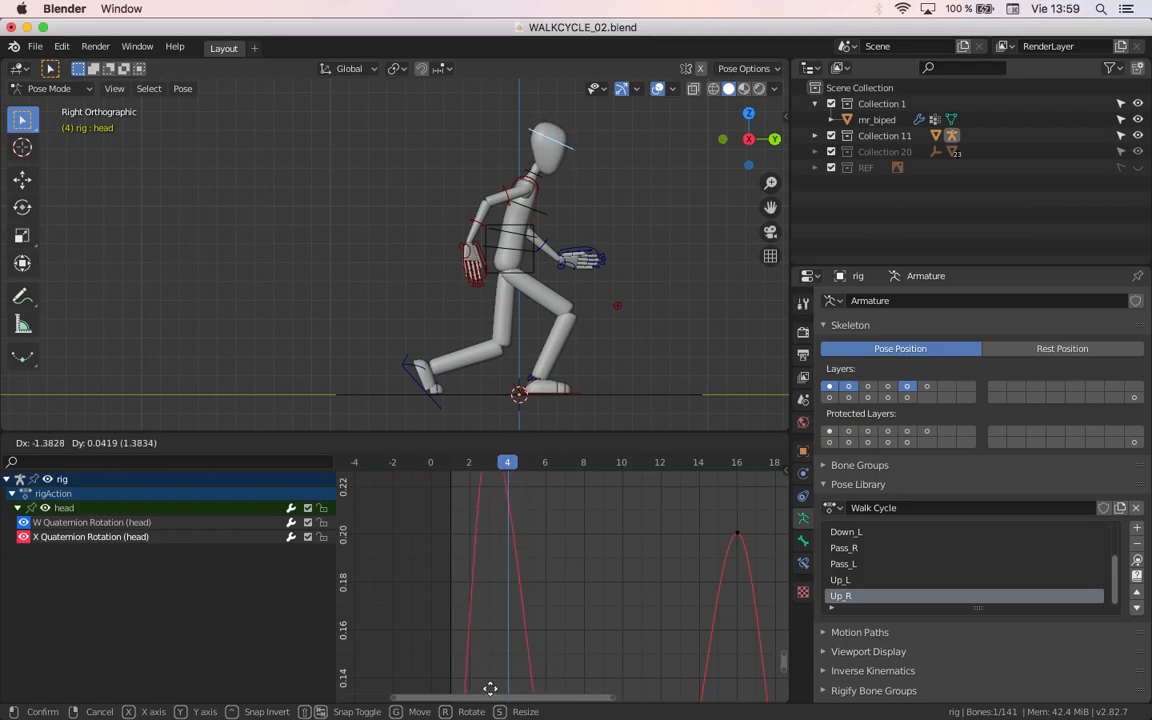
right_click(490, 510)
Step: Select the head's W Quaternion Rotation channel and examine its curve
left_click(121, 525)
scroll(586, 542, "down", 14)
middle_click_drag(533, 541, 498, 685)
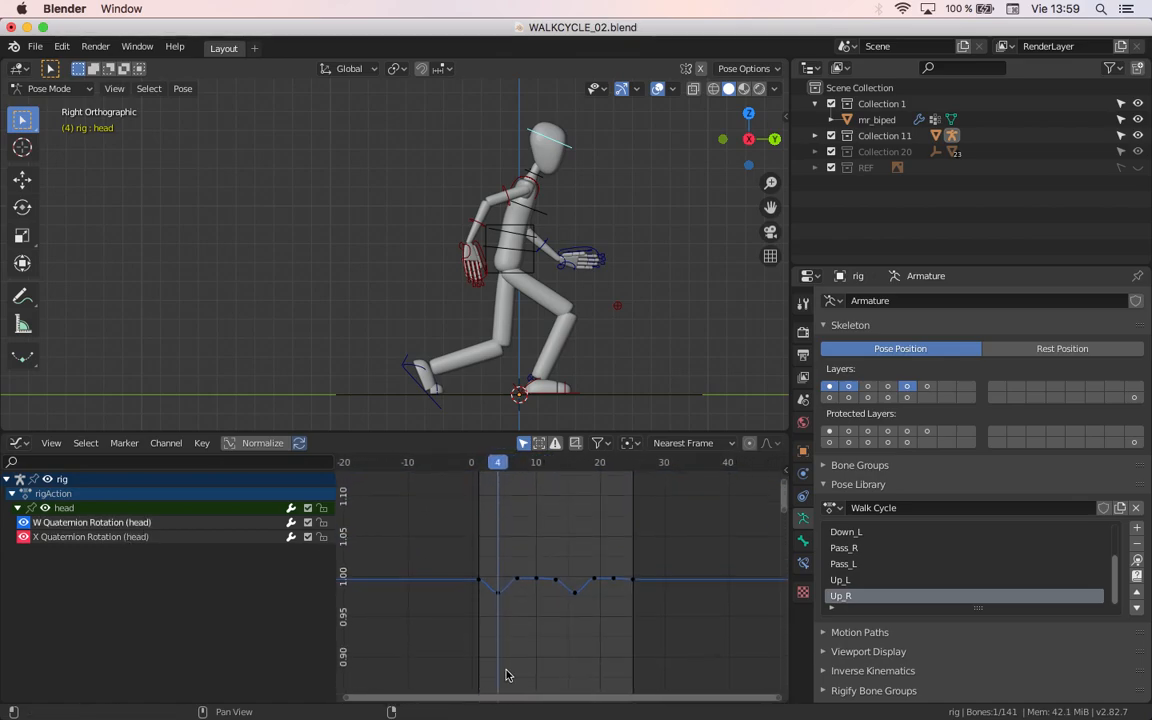
Step: Select the head's W Quaternion Rotation keyframe at frame 4 and try moving it
scroll(523, 637, "up", 6)
middle_click_drag(521, 640, 509, 555)
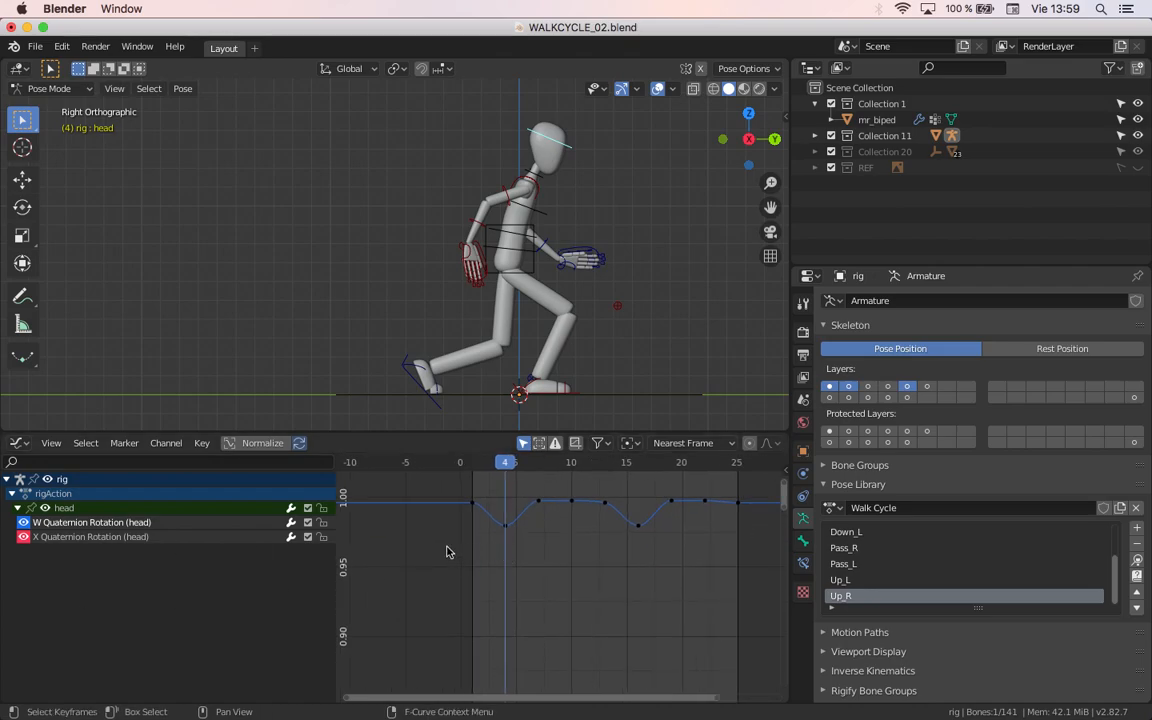
left_click_drag(545, 585, 481, 514)
scroll(503, 549, "up", 5)
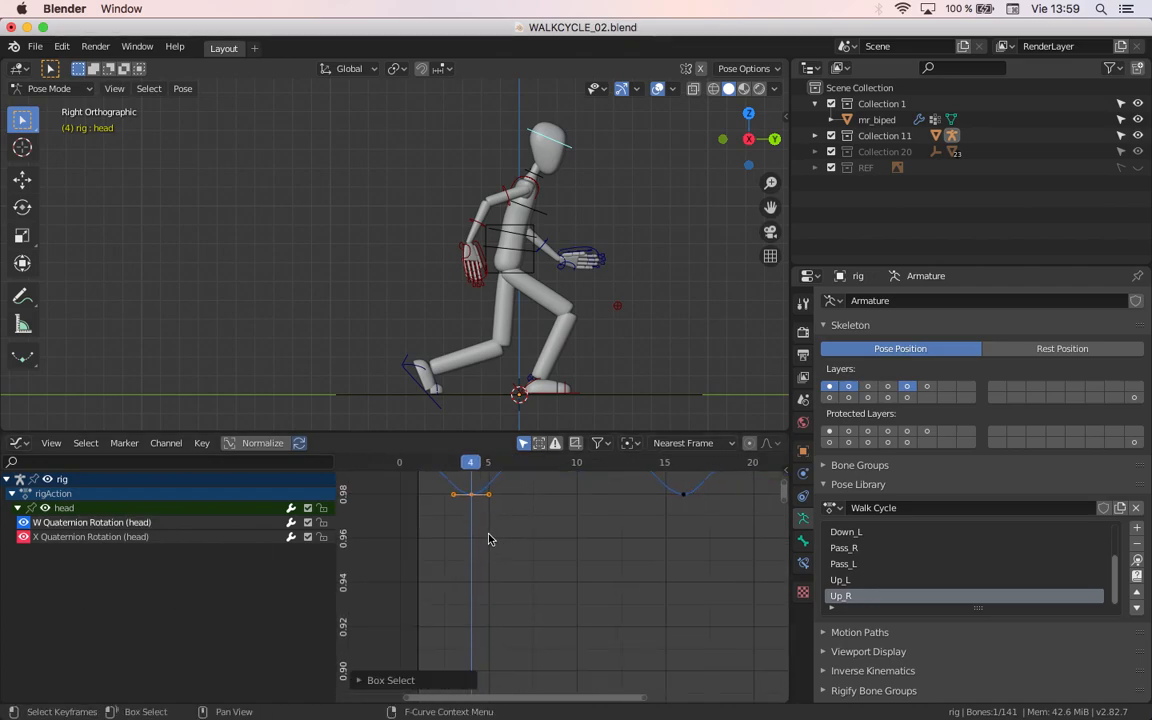
key("g")
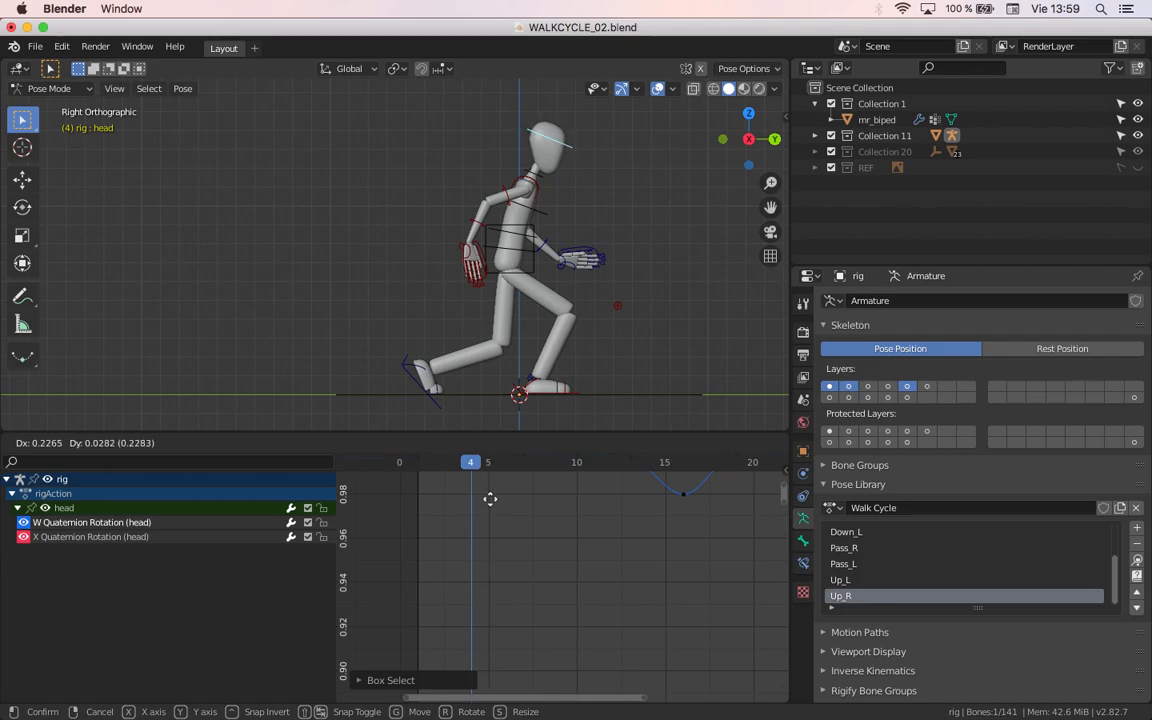
left_click(490, 496)
key("Home")
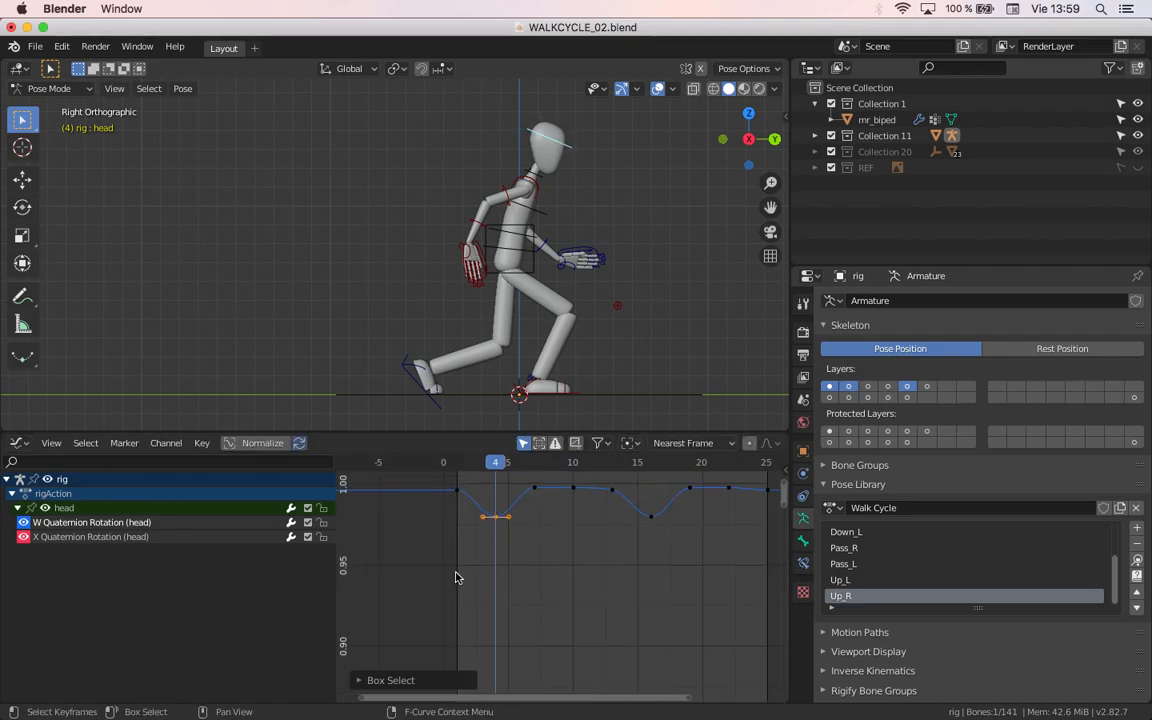
Step: Try rotating the W Quaternion Rotation keyframe at frame 4 and moving it to frame 5 at a lower value
key("r")
right_click(536, 515)
key("g")
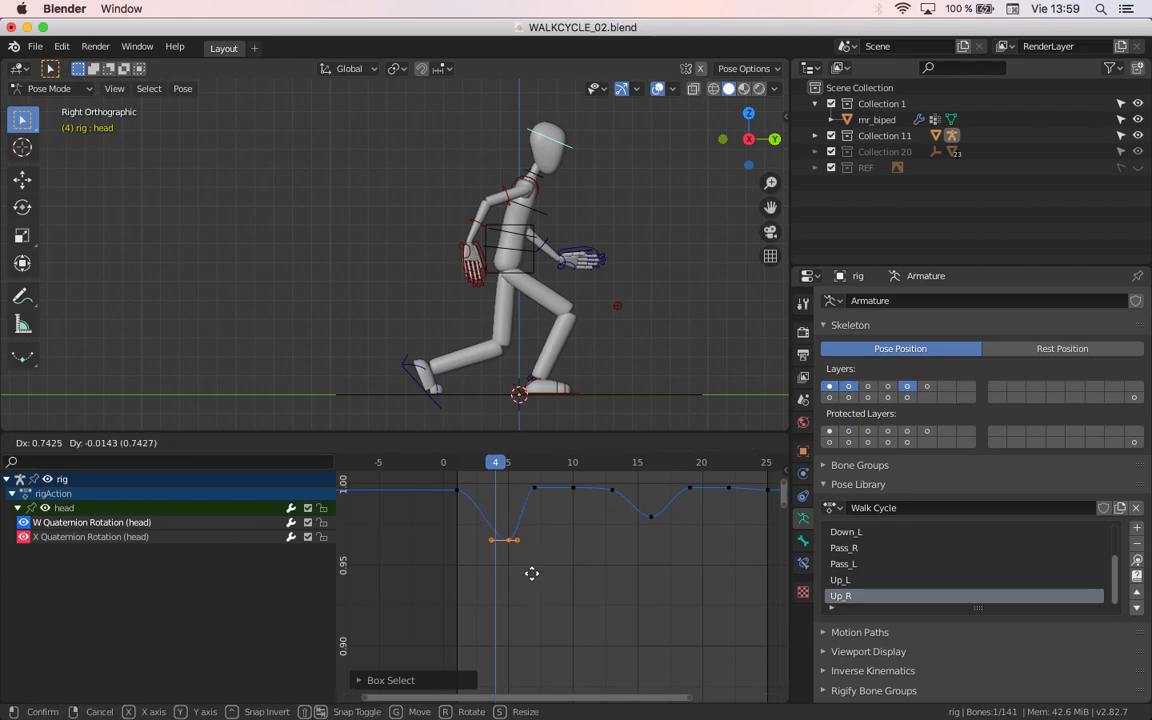
right_click(510, 571)
key("g")
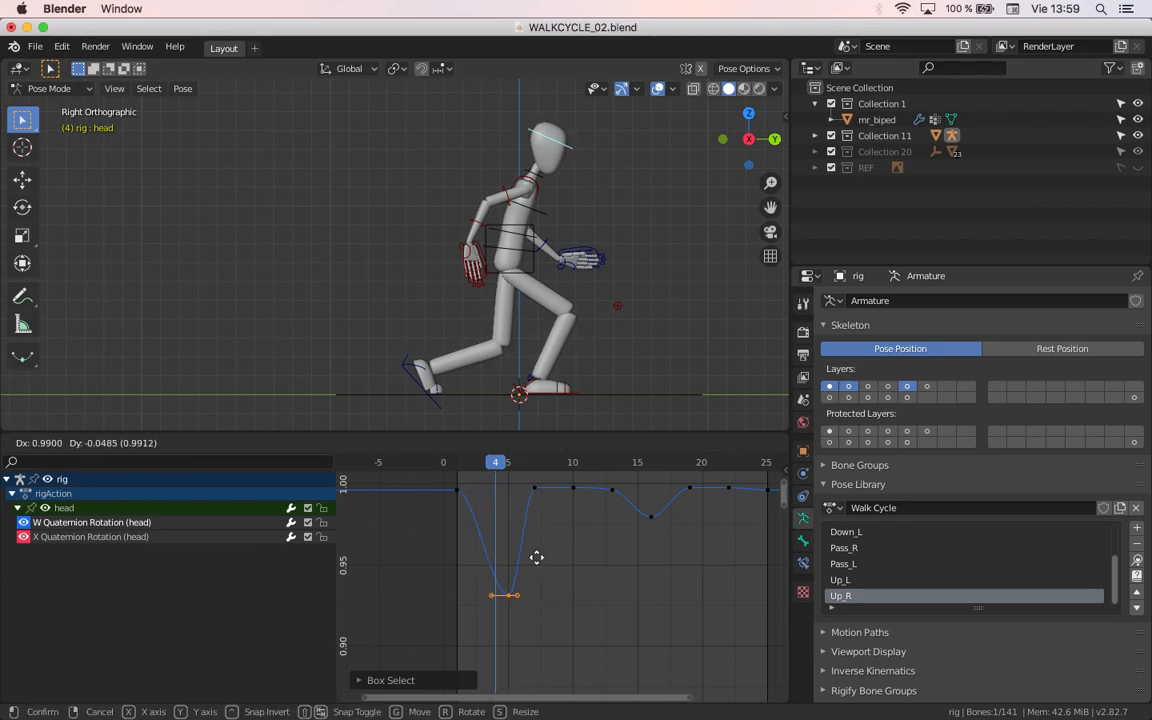
right_click(548, 583)
Step: Select the head's X Quaternion Rotation keyframe at frame 4 and try lowering it to compare its effect on the head
scroll(548, 590, "down", 5)
middle_click_drag(513, 645, 505, 481)
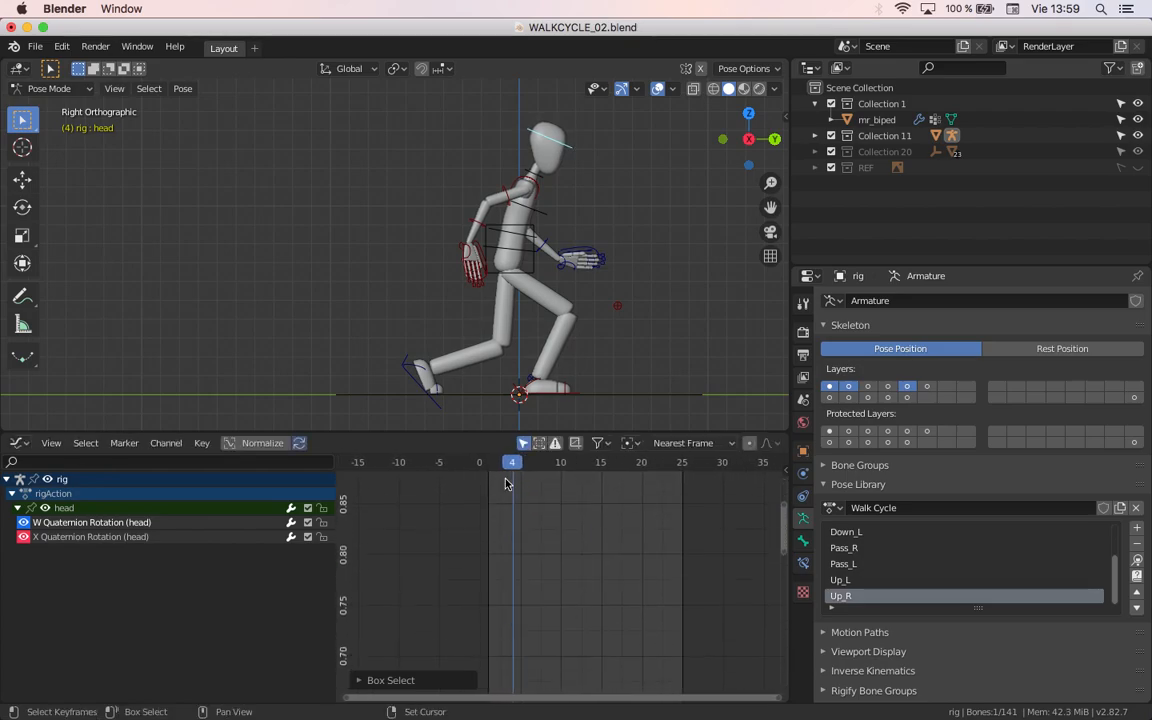
scroll(535, 573, "up", 5)
middle_click_drag(533, 688, 524, 485)
middle_click_drag(522, 690, 508, 608)
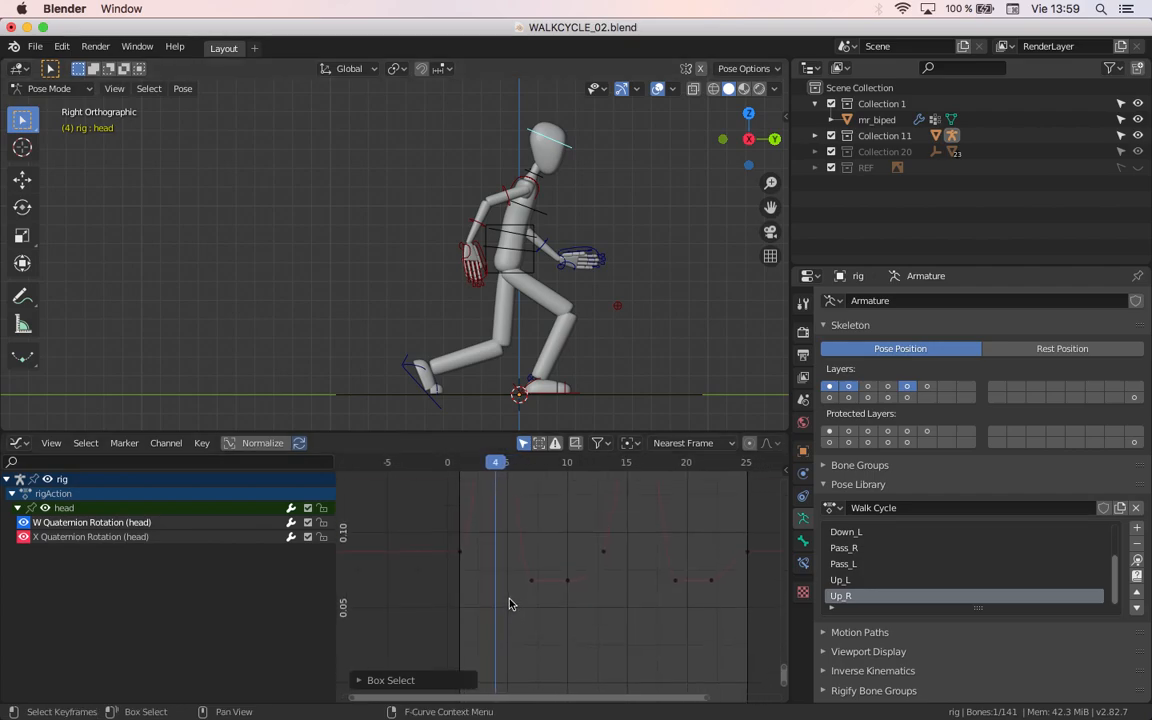
key("a")
middle_click_drag(511, 512, 527, 680)
left_click(554, 558)
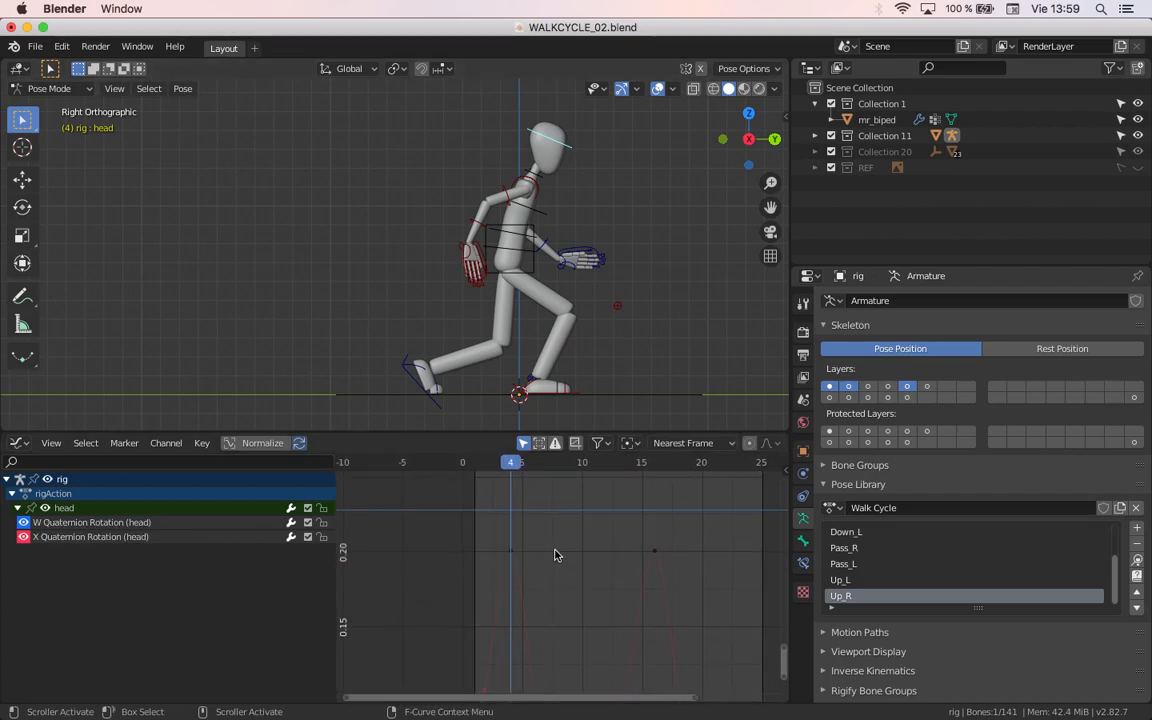
left_click_drag(555, 562, 446, 613)
key("g")
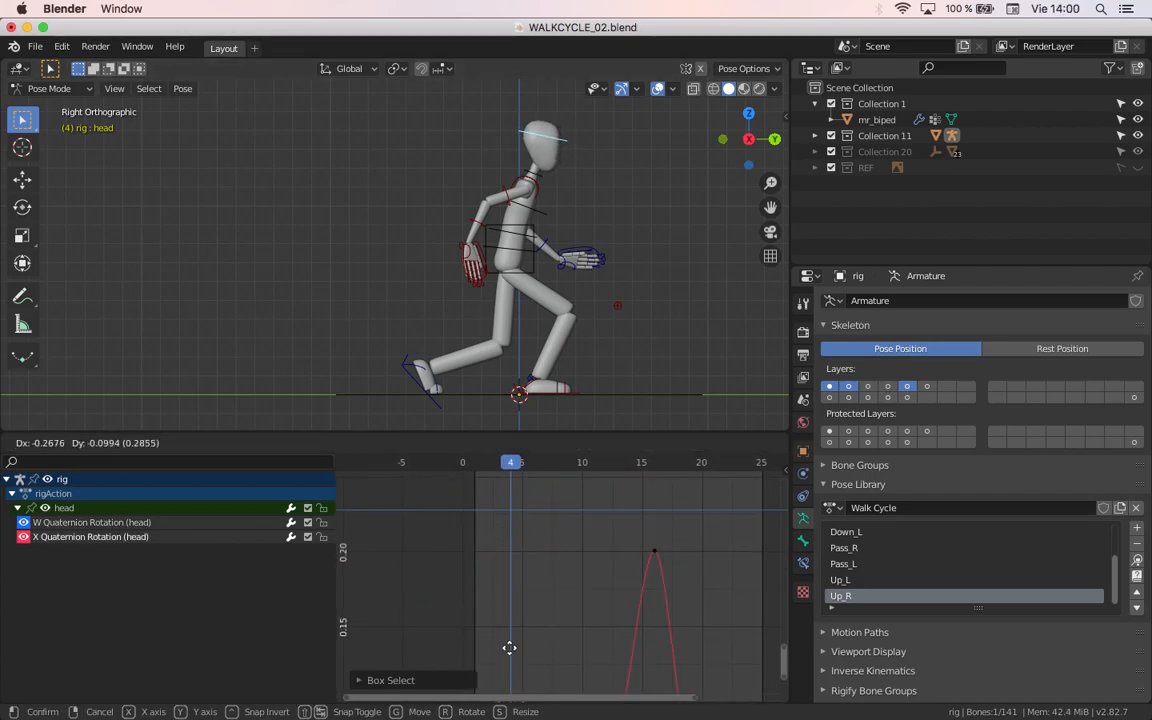
key("Escape")
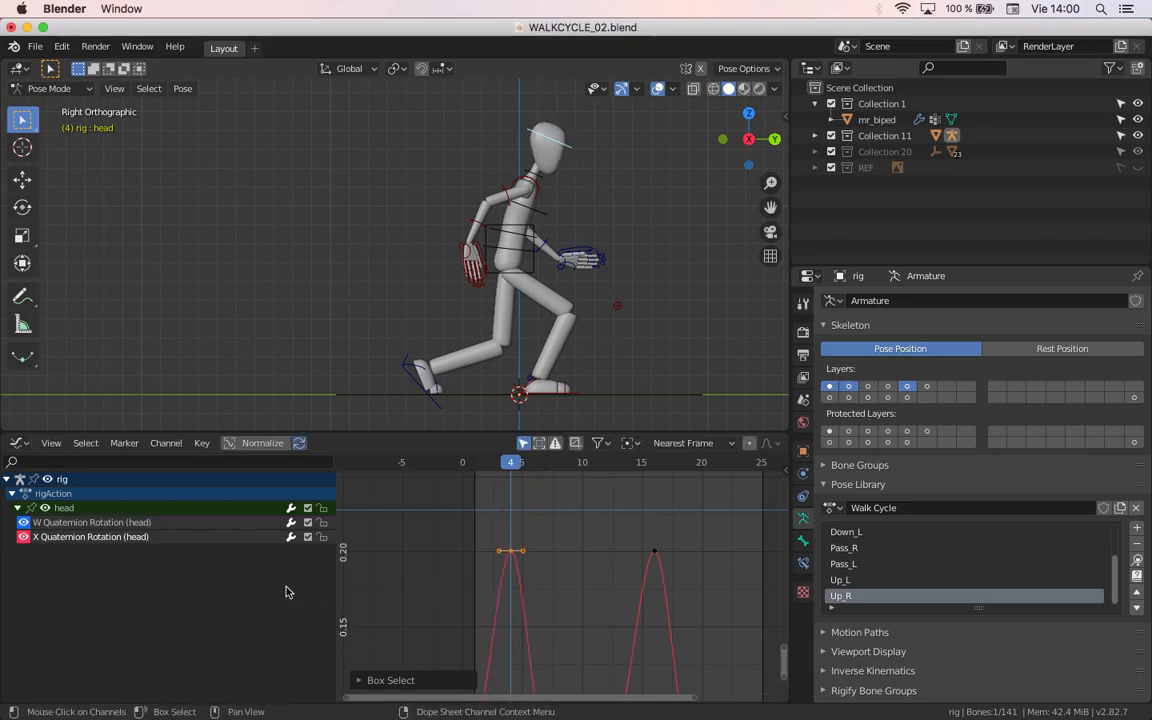
Step: Check the head bone's rotation values and its Quaternion (WXYZ) rotation mode in the transform properties
left_click(42, 540)
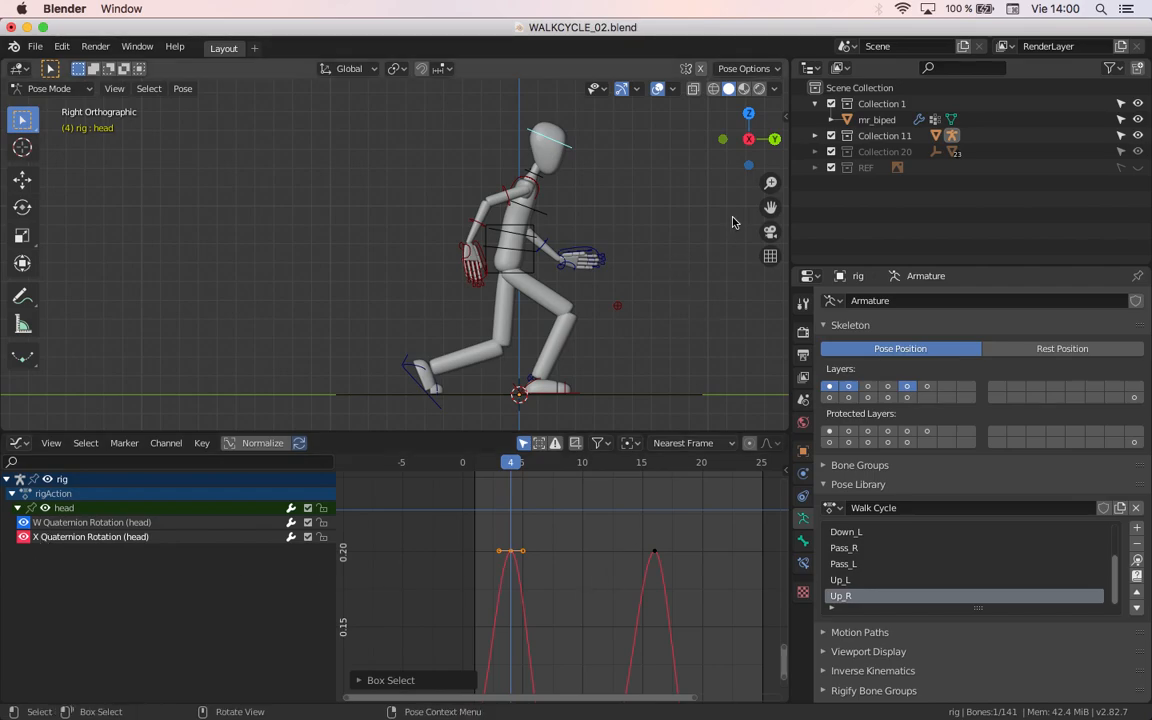
key("n")
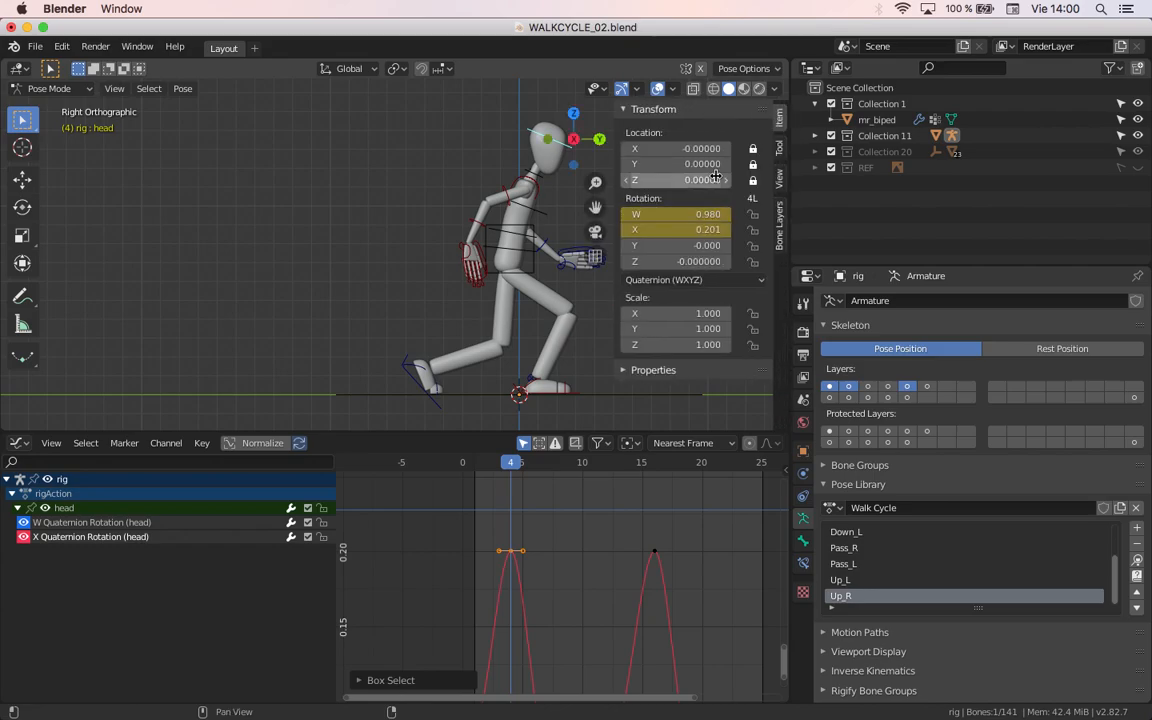
left_click(666, 281)
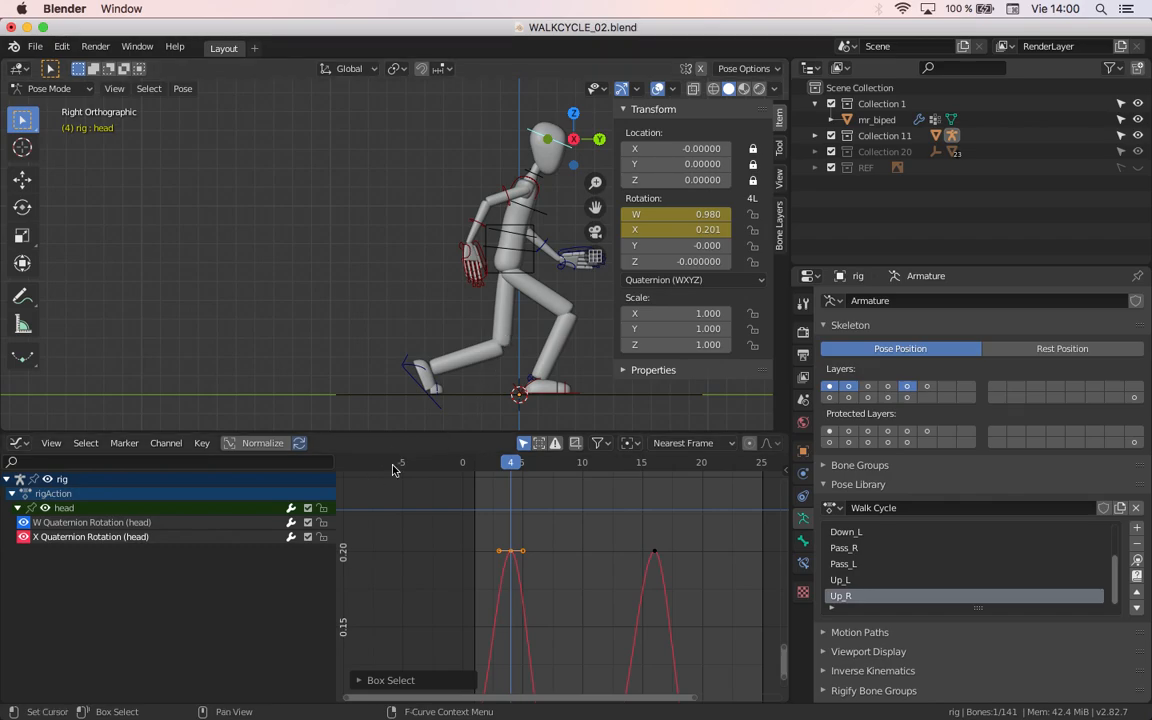
key("n")
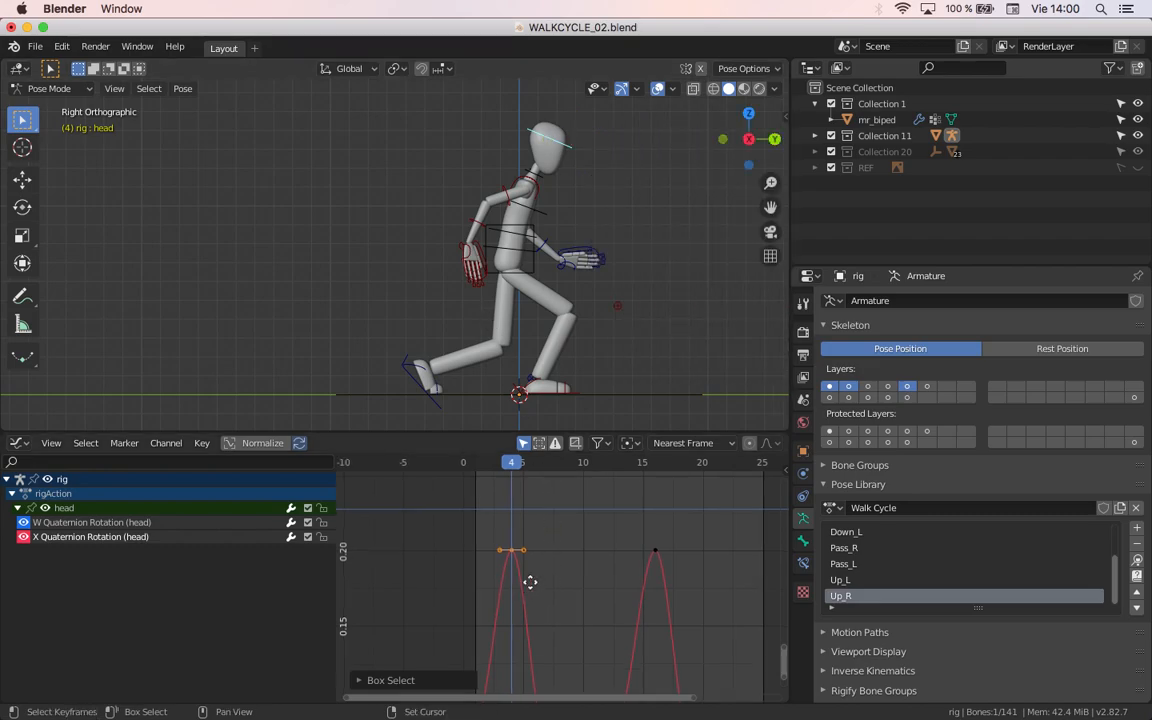
Step: Set the handle type of the head's X Quaternion Rotation keyframe at frame 4 to Vector
scroll(540, 595, "down", 3)
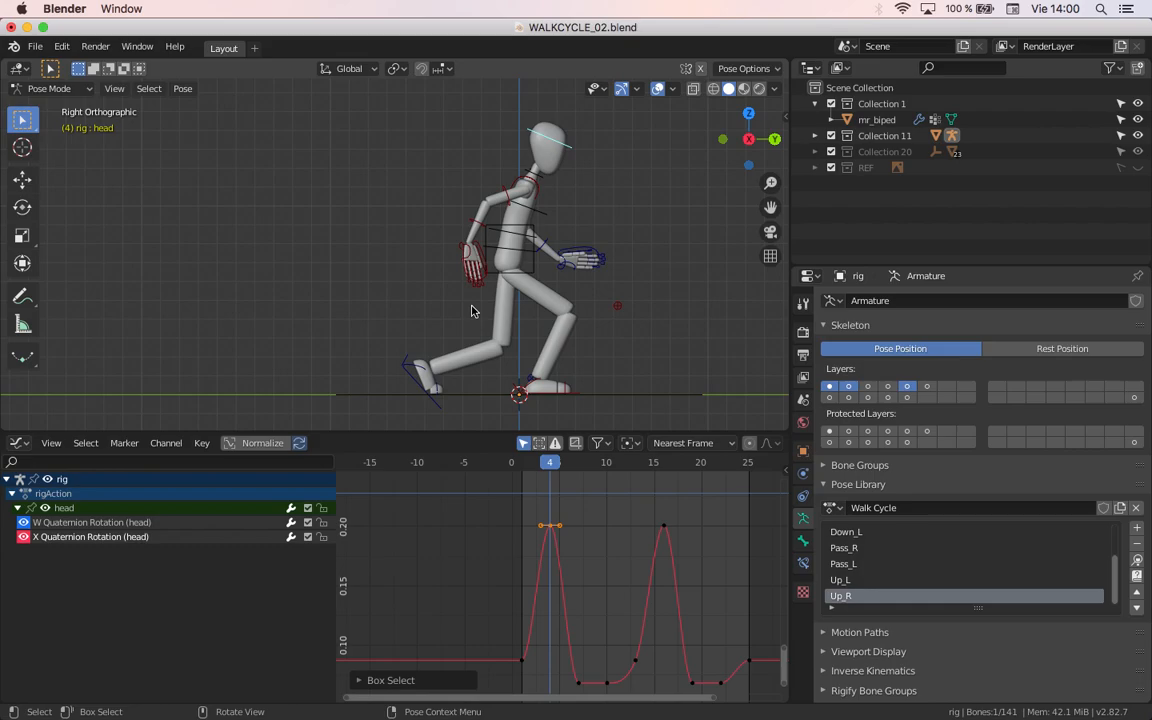
scroll(556, 514, "up", 3)
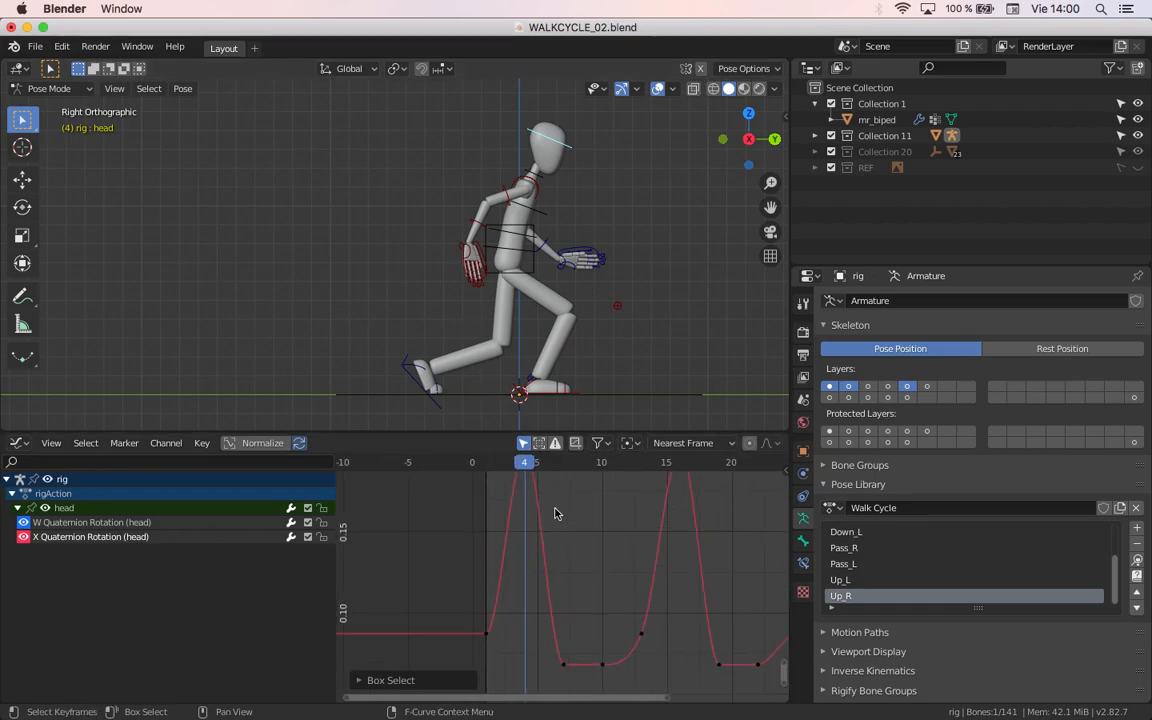
middle_click_drag(556, 514, 581, 589)
left_click_drag(556, 467, 520, 468)
middle_click_drag(530, 524, 518, 550)
middle_click_drag(525, 644, 554, 540)
left_click_drag(530, 470, 576, 534)
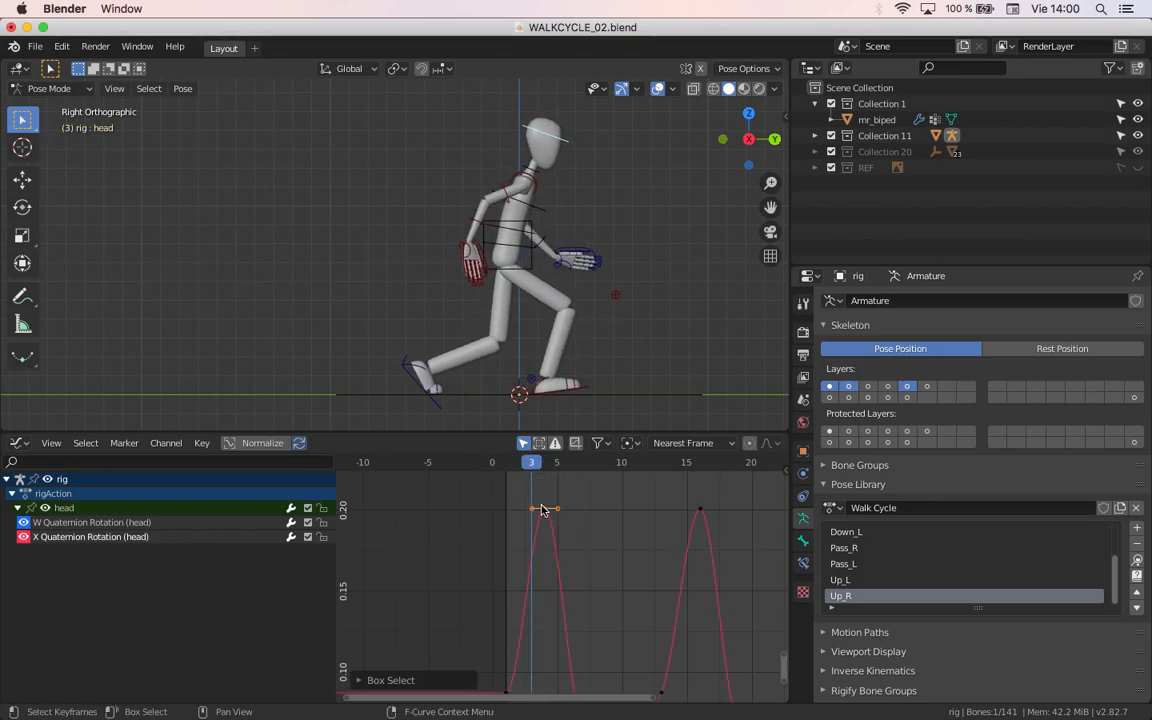
key("v")
left_click(539, 511)
Step: Set the handle type of the X Quaternion Rotation keyframe at frame 16 to Vector
scroll(509, 586, "down", 5)
middle_click_drag(501, 608, 430, 545)
middle_click_drag(545, 517, 541, 595)
left_click_drag(553, 514, 611, 581)
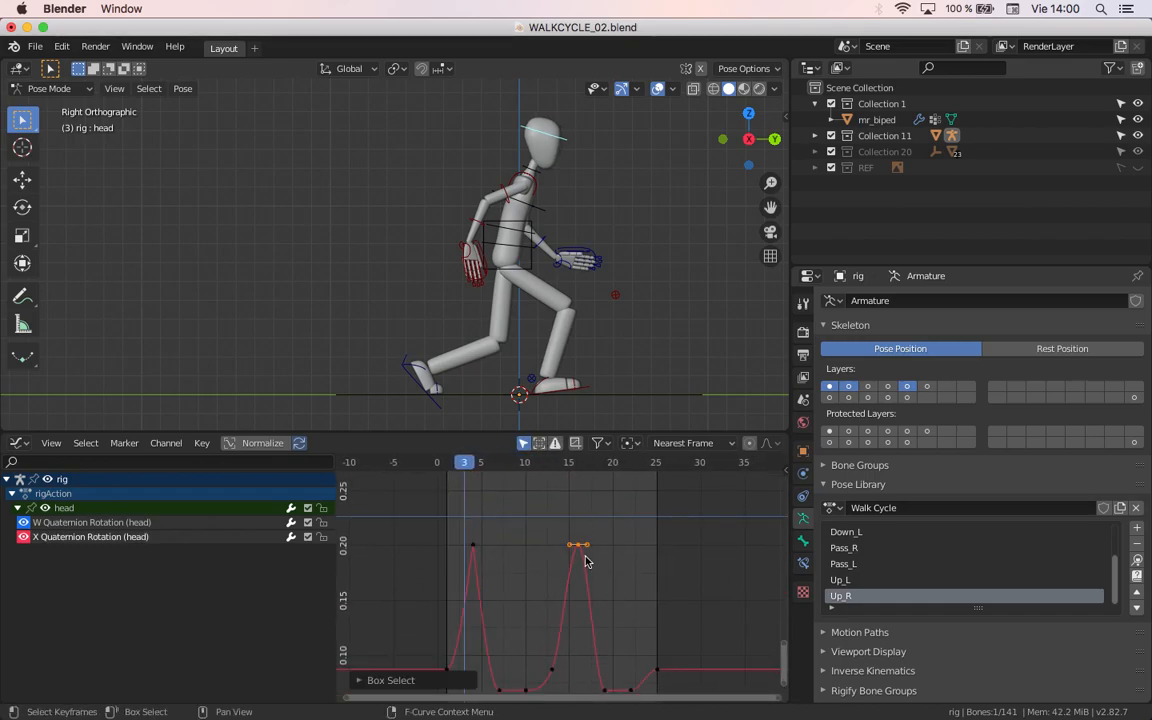
key("v")
left_click(582, 554)
Step: Set the handle type of the X Quaternion Rotation keyframe at frame 1 to Vector
middle_click_drag(520, 589, 566, 498)
scroll(534, 568, "up", 1)
scroll(533, 568, "up", 1)
left_click_drag(460, 550, 497, 604)
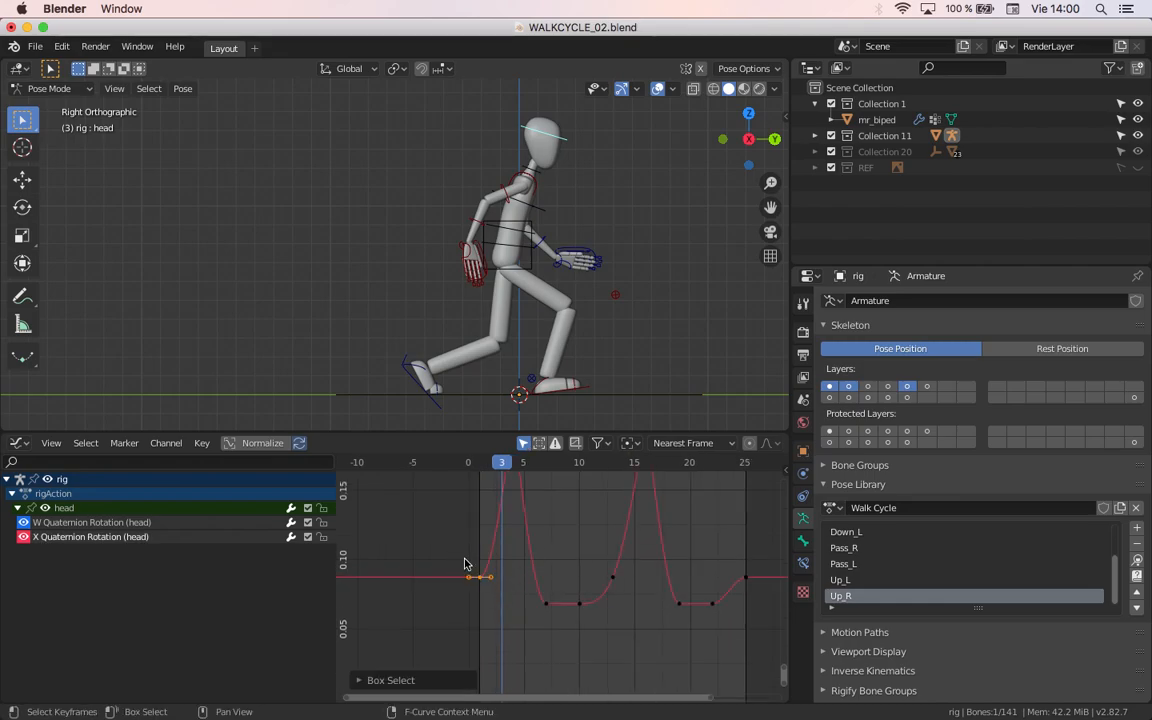
key("v")
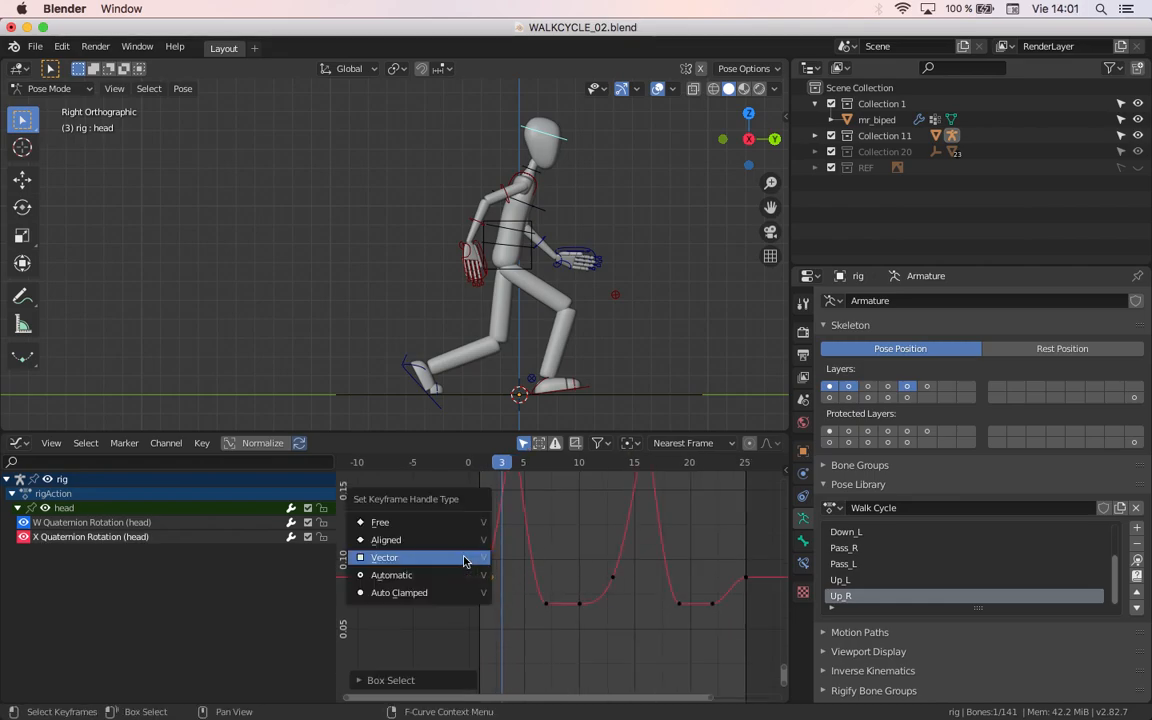
left_click(464, 562)
Step: Go to frame 13 and temporarily show the REF collection to check the walk cycle reference chart
middle_click_drag(651, 570, 625, 621)
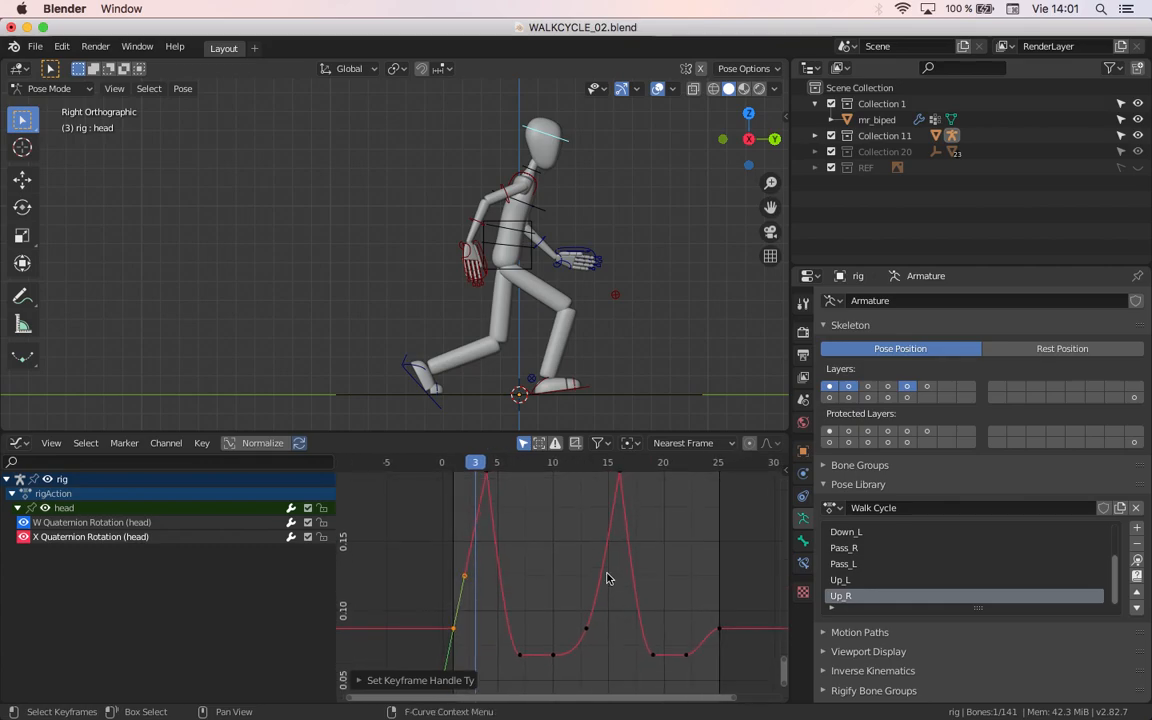
left_click(590, 462)
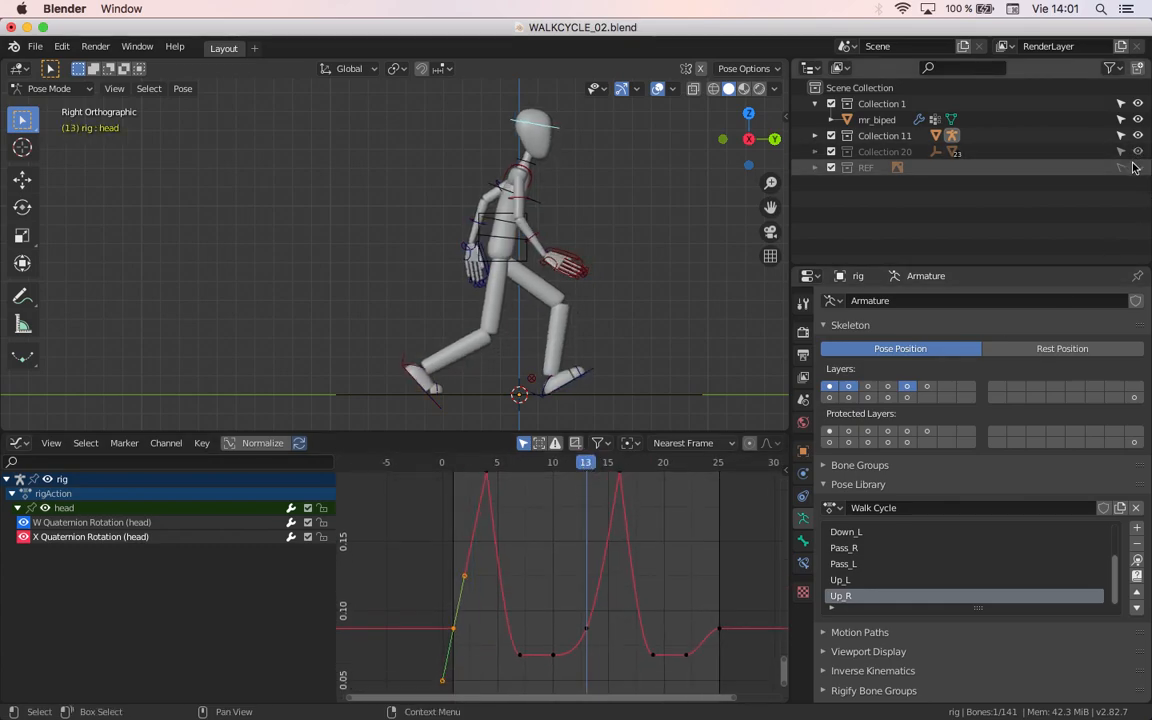
left_click(1137, 167)
scroll(522, 213, "down", 4)
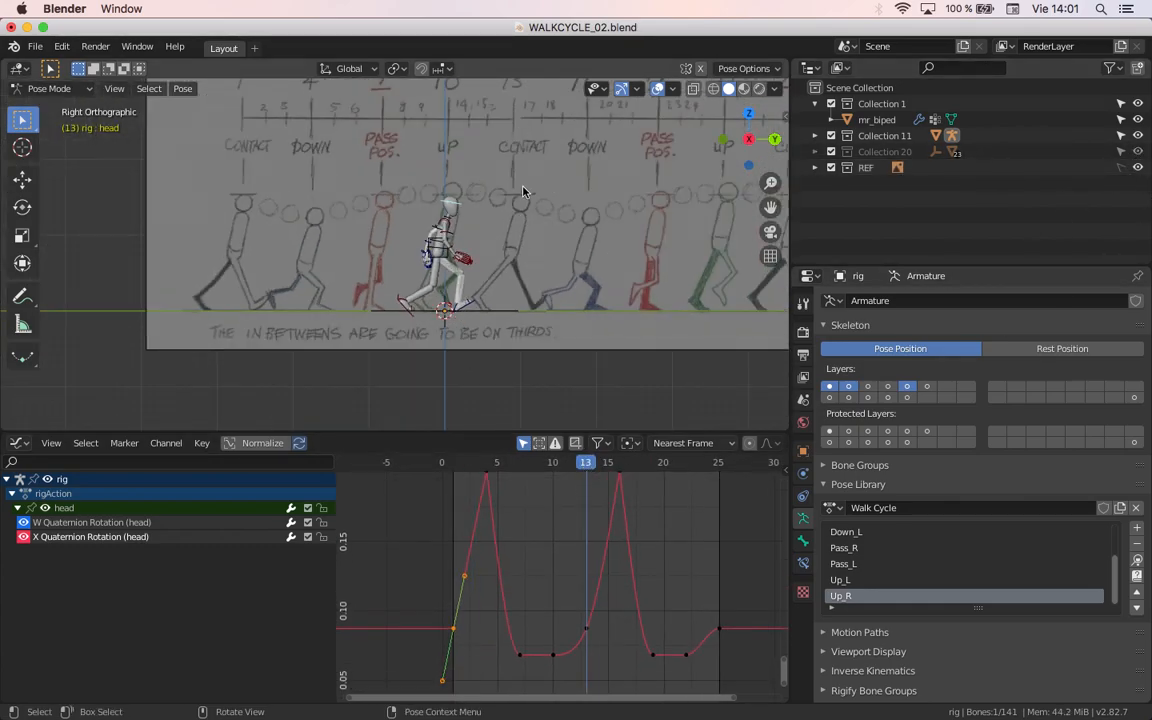
middle_click_drag(519, 127, 514, 172, "shift")
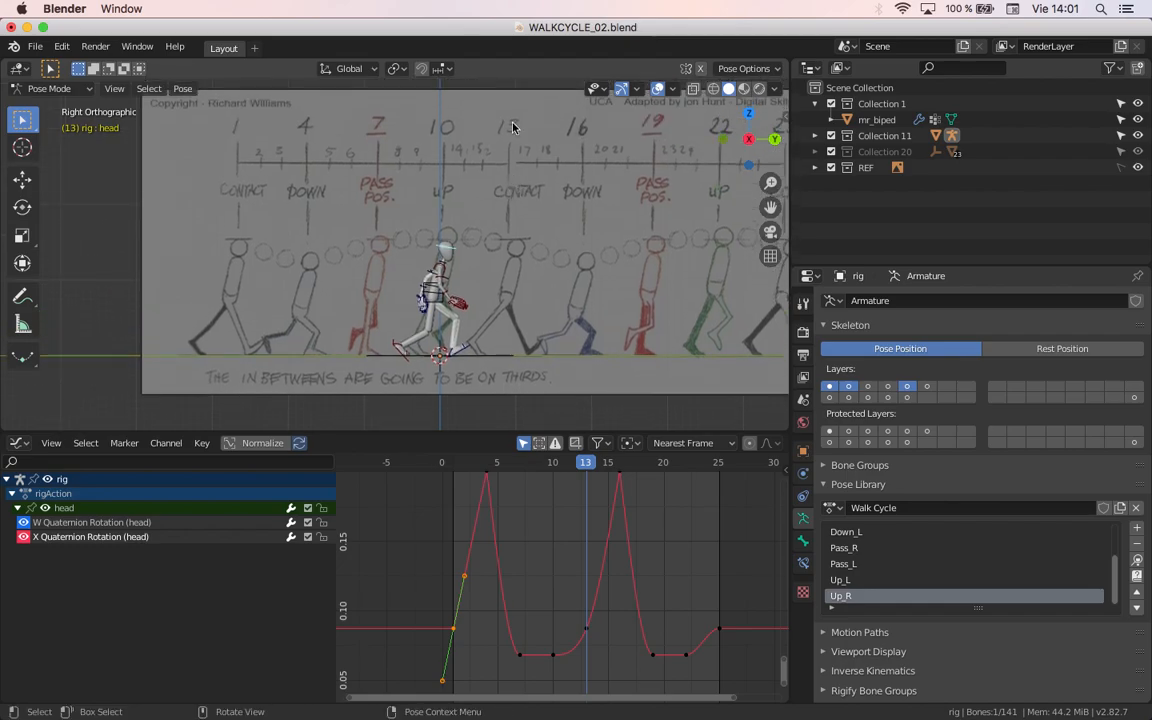
left_click(1137, 167)
Step: Set the handle type of the X Quaternion Rotation keyframe at frame 13 to Vector
left_click_drag(568, 607, 598, 668)
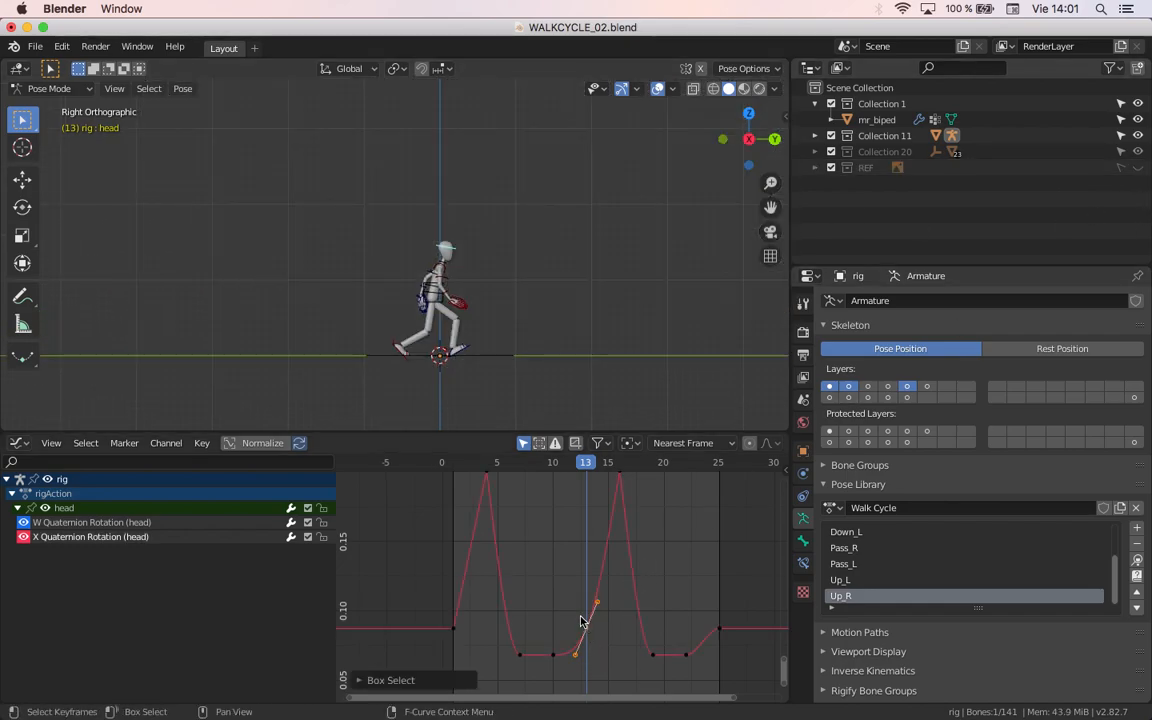
key("v")
left_click(580, 617)
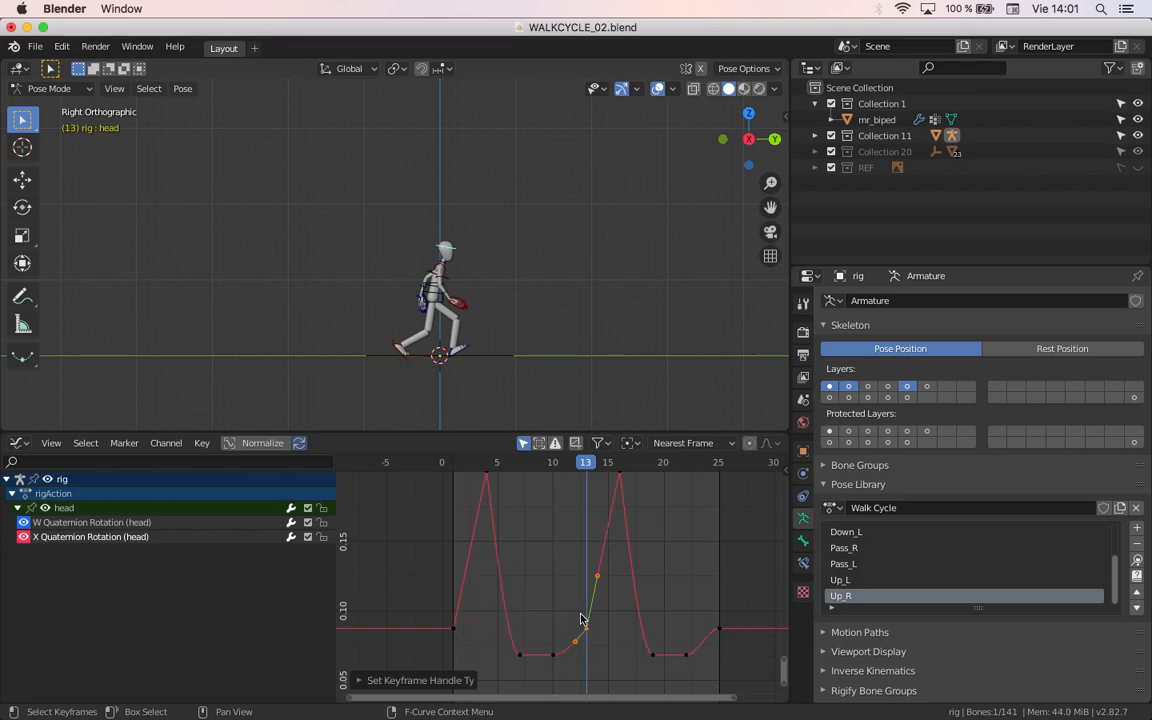
Step: Go to frame 25 and set the handle type of its X Quaternion Rotation keyframe to Vector
scroll(594, 613, "up", 2)
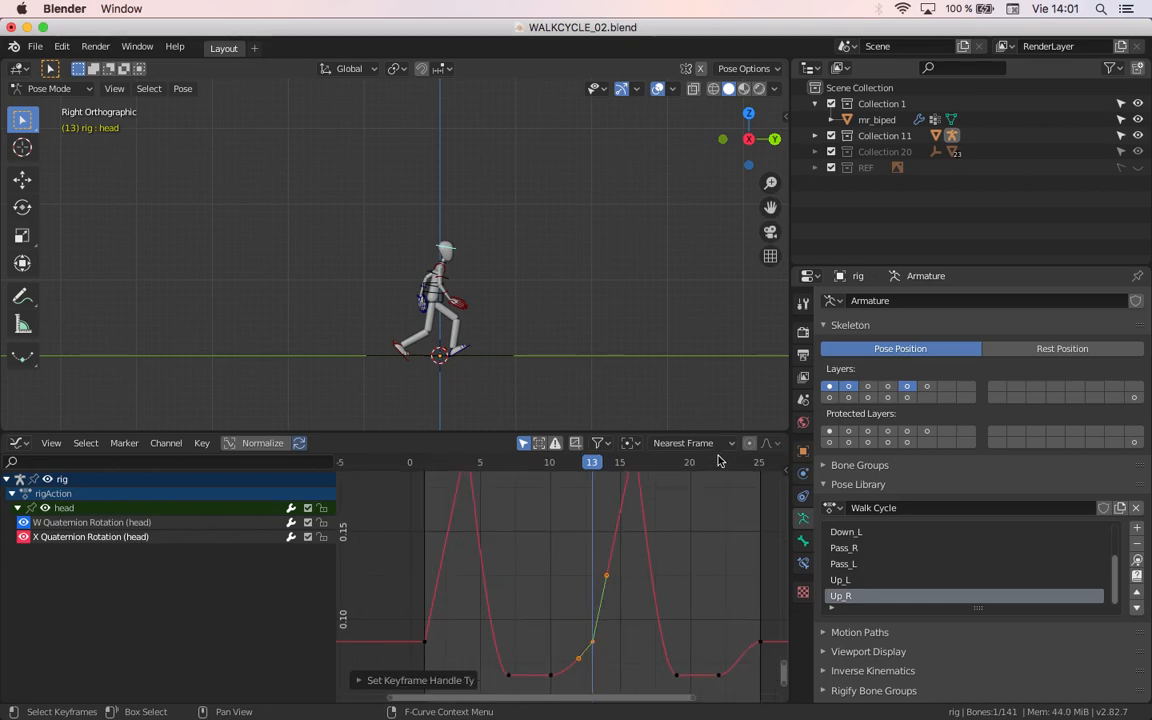
left_click_drag(716, 460, 766, 476)
left_click_drag(740, 581, 779, 675)
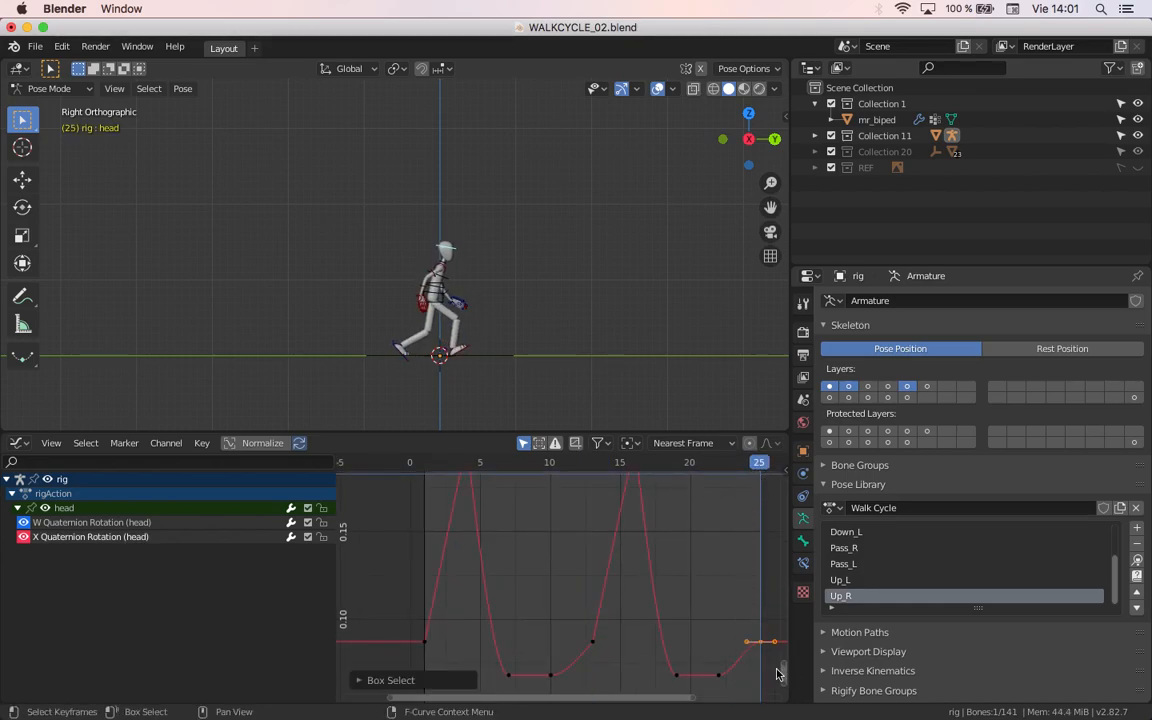
key("v")
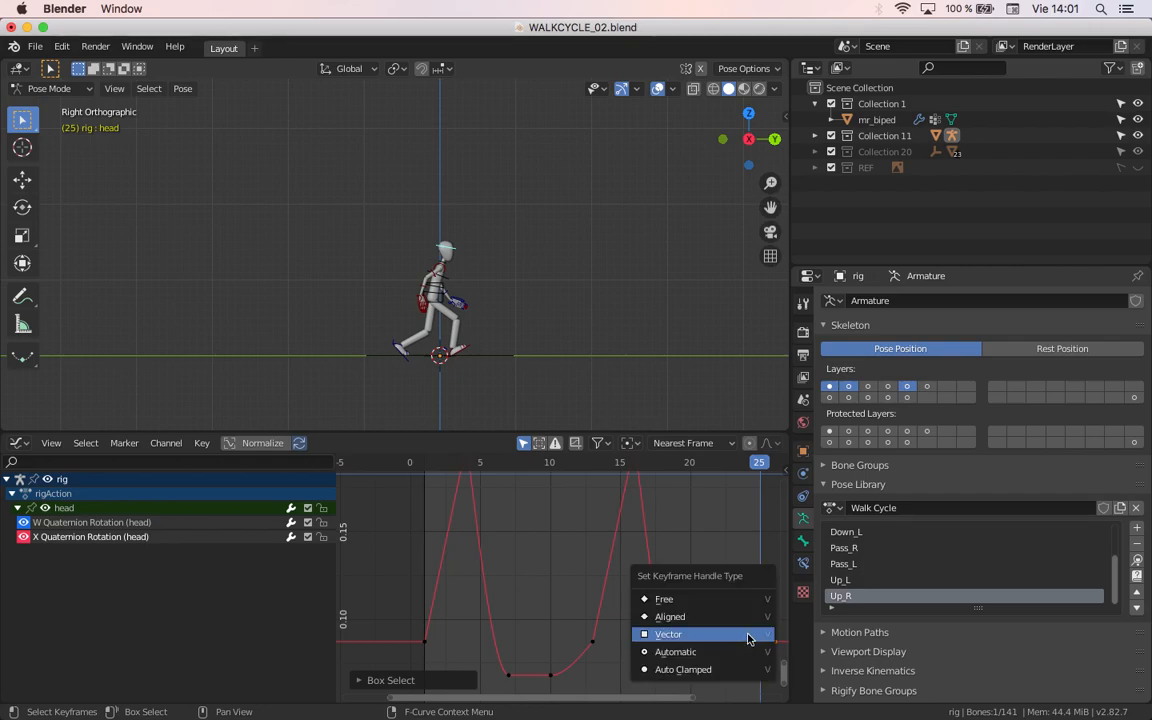
left_click(748, 639)
Step: Play the walk cycle from frame 1 to review the head's motion, and stop the playback
middle_click_drag(542, 644, 587, 646)
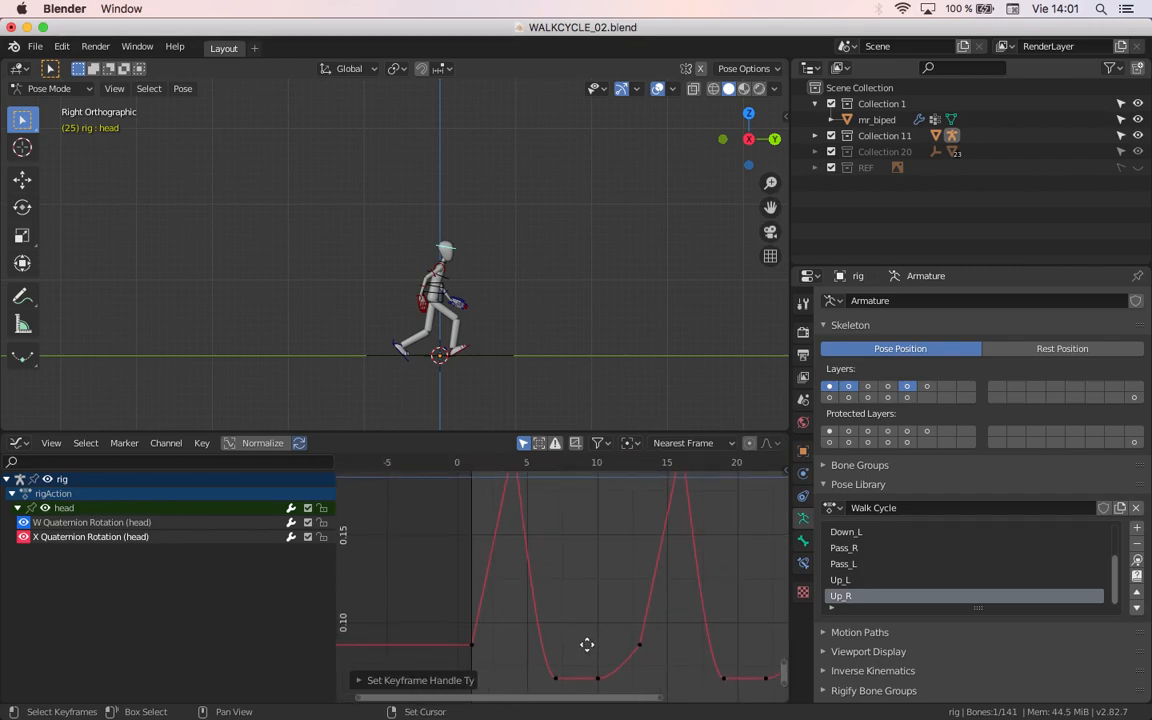
scroll(460, 341, "down", 1)
scroll(460, 350, "up", 3)
middle_click_drag(464, 358, 436, 296, "shift")
scroll(460, 315, "up", 4)
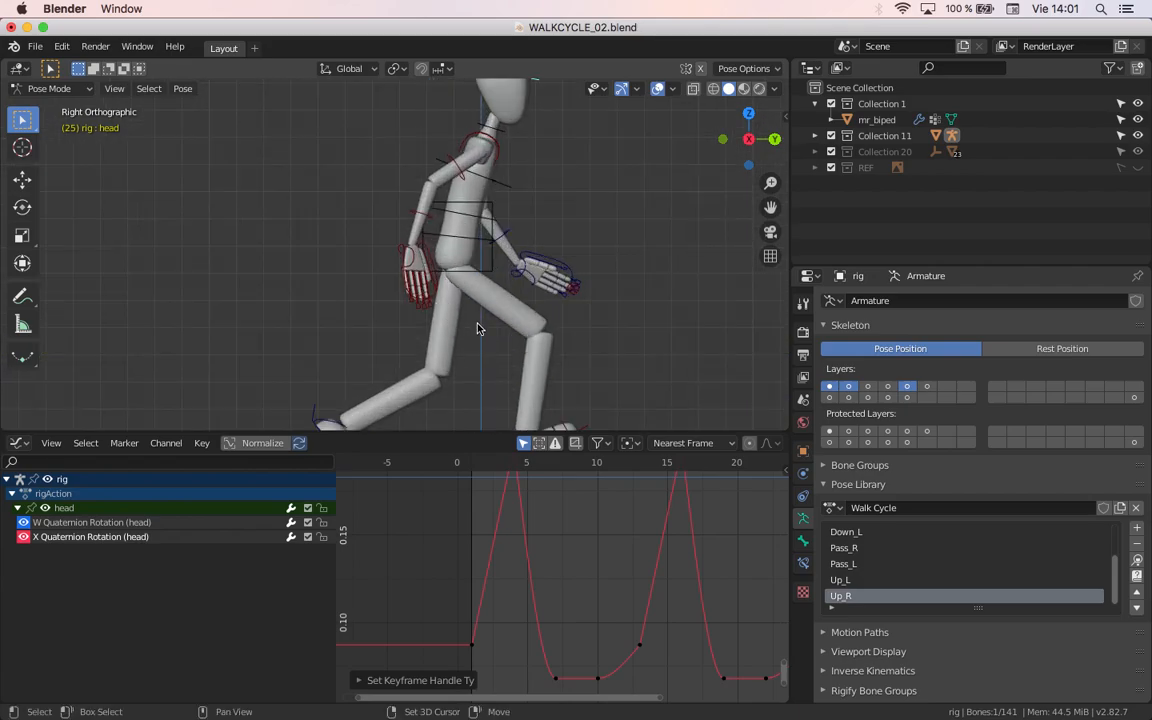
scroll(488, 334, "down", 3)
scroll(500, 520, "down", 3)
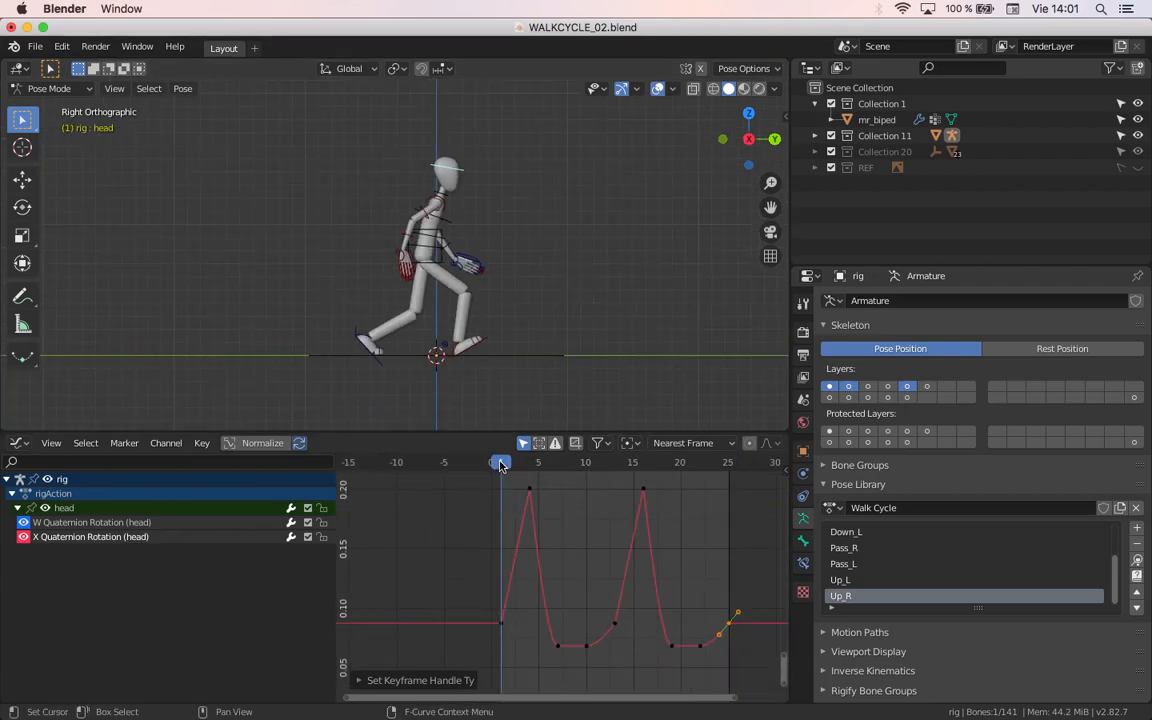
key("space")
scroll(372, 246, "up", 3)
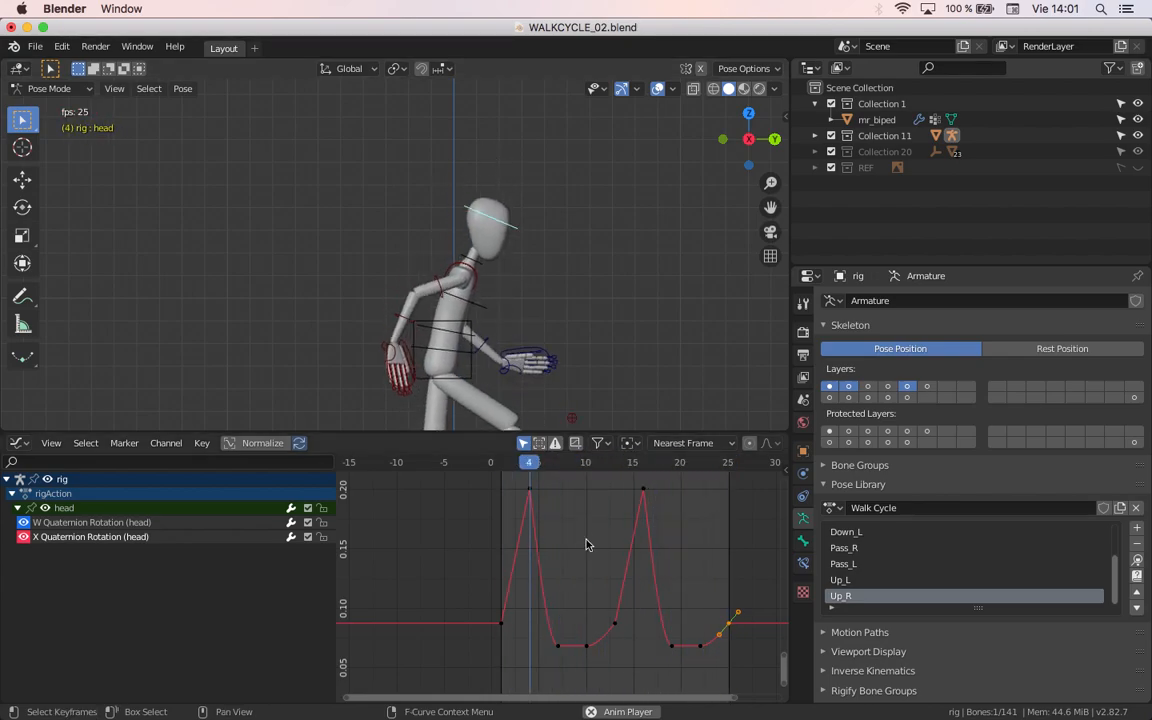
key("Escape")
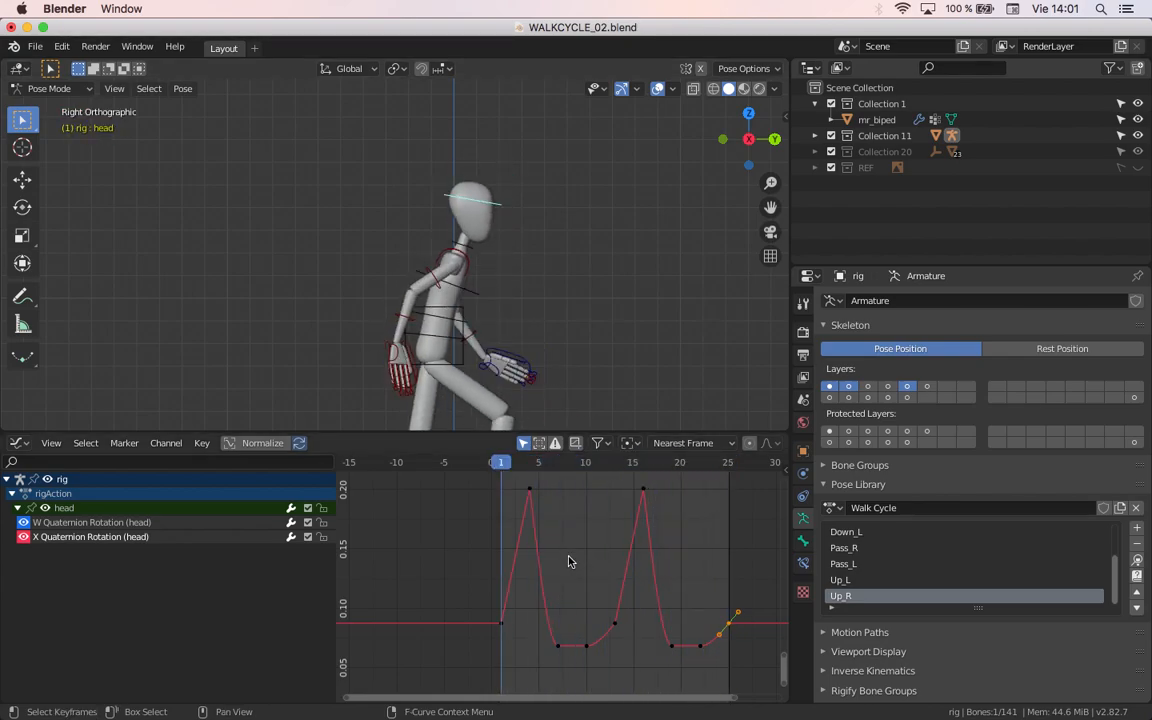
Step: Pull the right handle of the head's X Quaternion Rotation keyframe at frame 4 outward to about frame 6.7
middle_click_drag(530, 563, 535, 612)
scroll(556, 574, "up", 6)
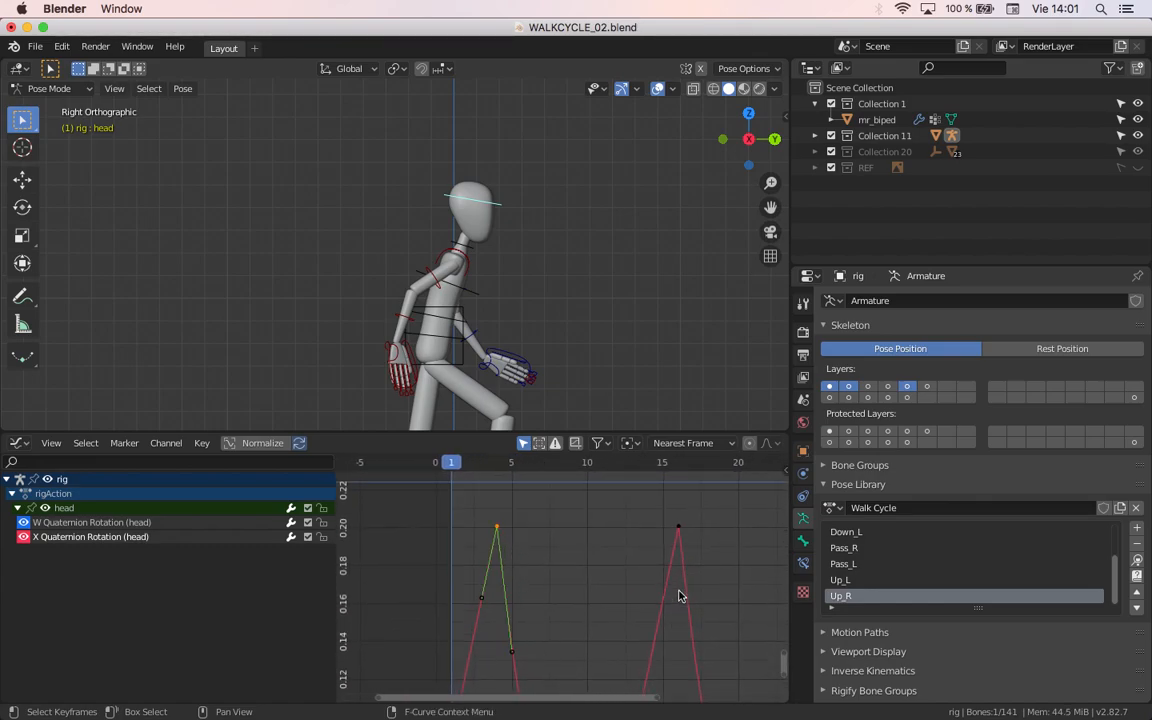
left_click(679, 529)
middle_click_drag(547, 543, 530, 513)
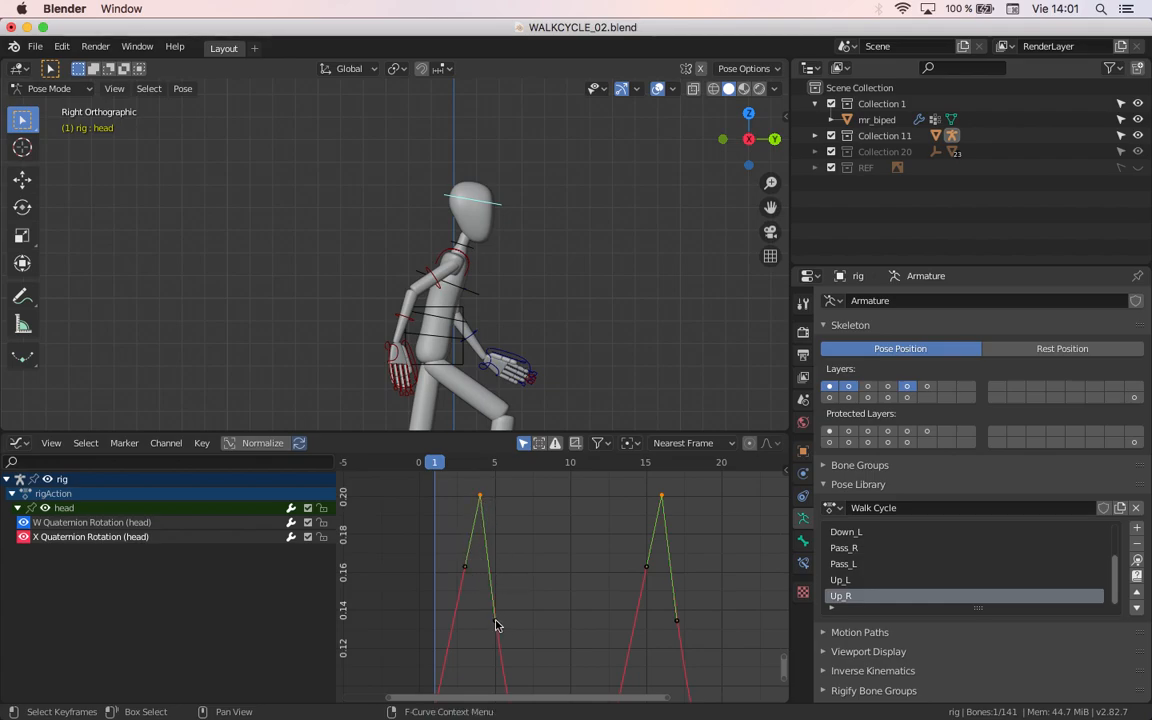
scroll(497, 622, "down", 4)
middle_click_drag(479, 652, 507, 621, "shift")
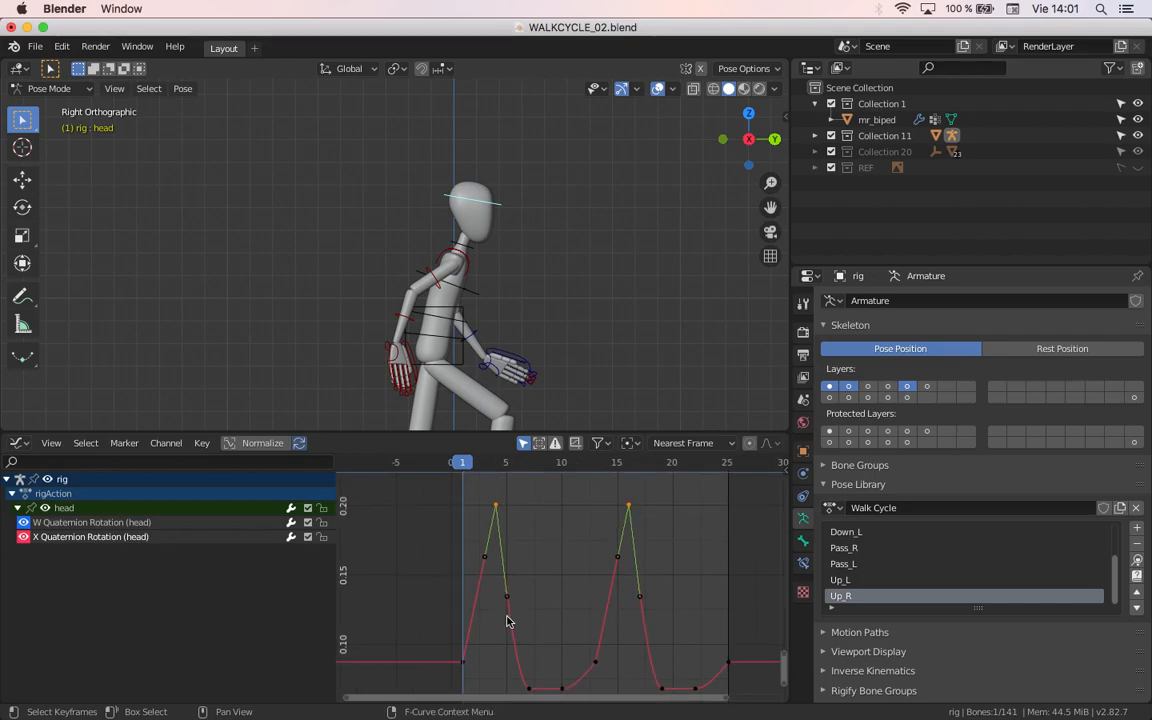
scroll(578, 654, "up", 3)
left_click(493, 606)
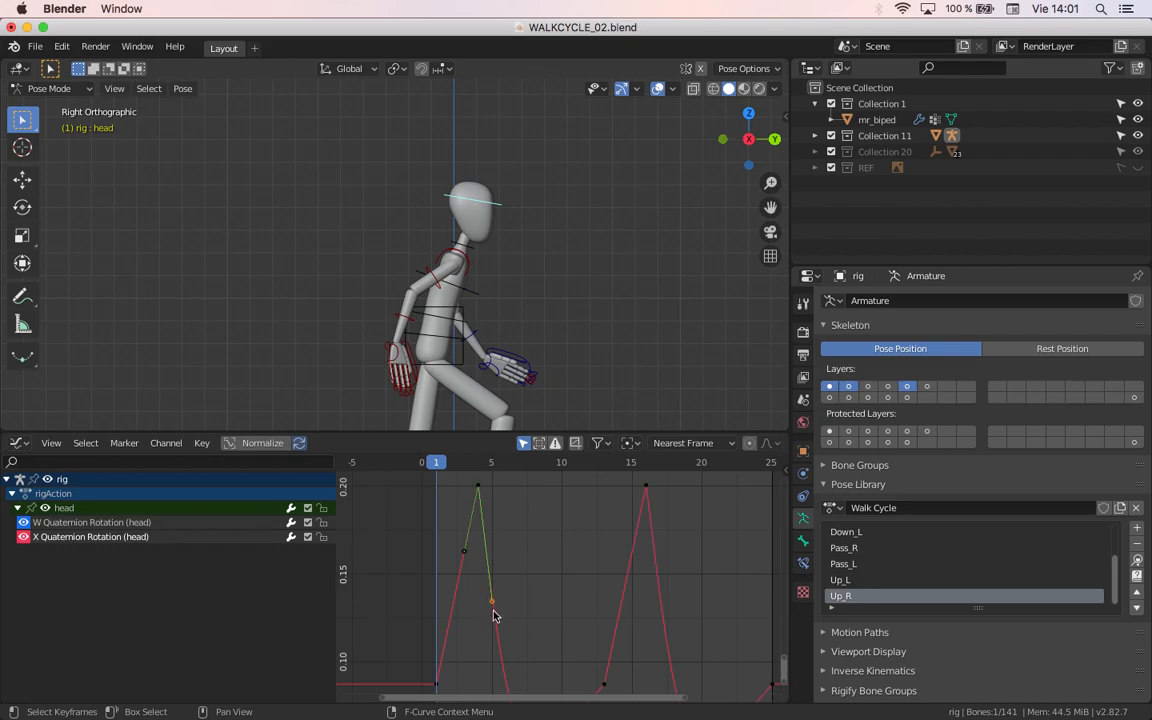
middle_click_drag(481, 578, 493, 604)
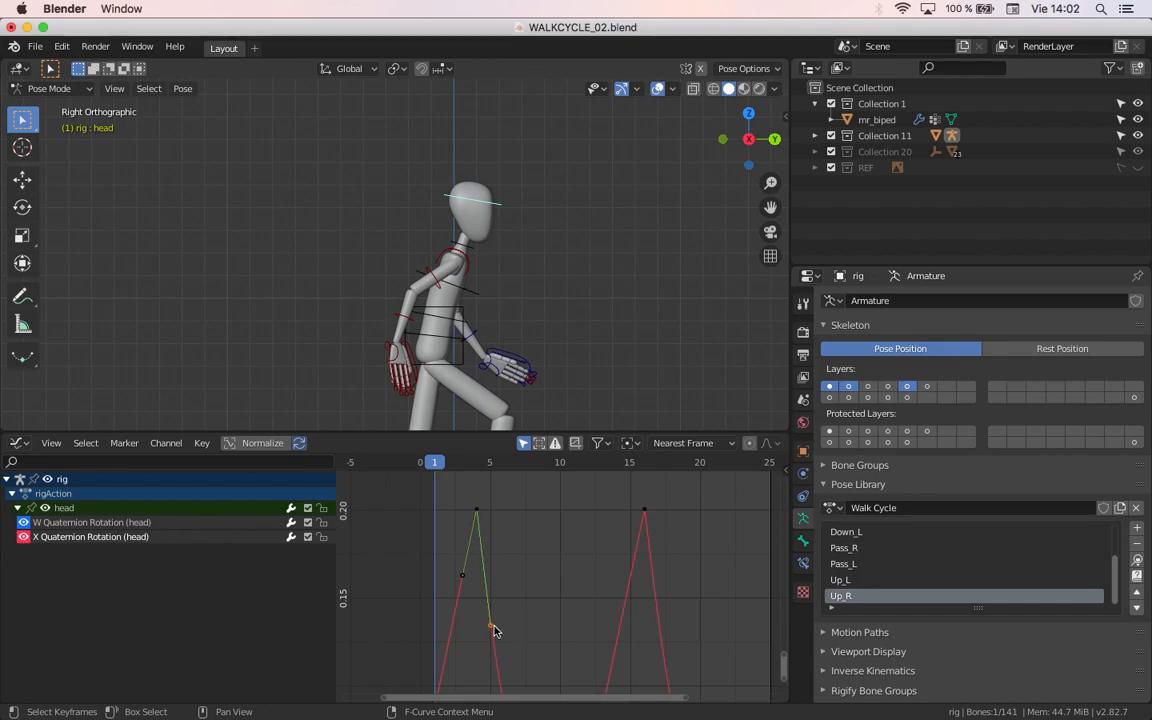
left_click_drag(493, 625, 514, 615)
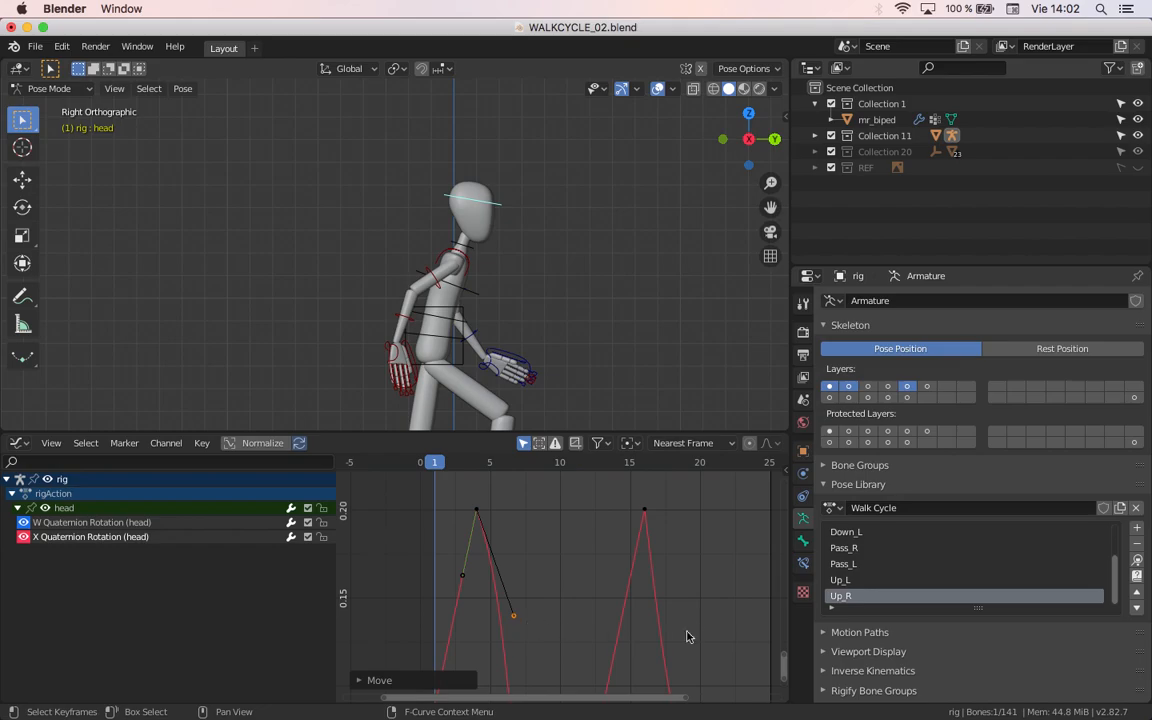
Step: Pull the right handle of the head's X Quaternion Rotation keyframe at frame 16 outward to about frame 18.5
left_click(646, 513)
mouse_move(665, 636)
left_mouse_down()
mouse_move(681, 625)
mouse_move(670, 632)
left_mouse_up()
scroll(591, 624, "down", 2)
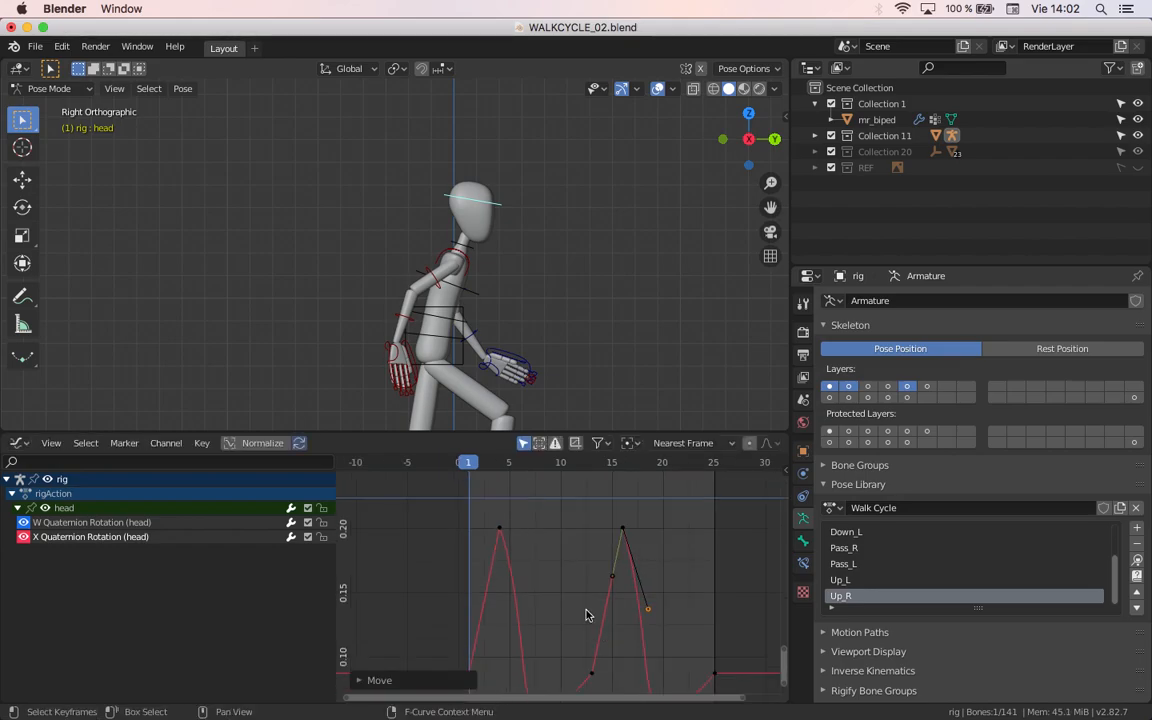
Step: Play the walk cycle to review the head's motion with the softened peaks, and stop the playback
scroll(591, 624, "down", 1)
key("space")
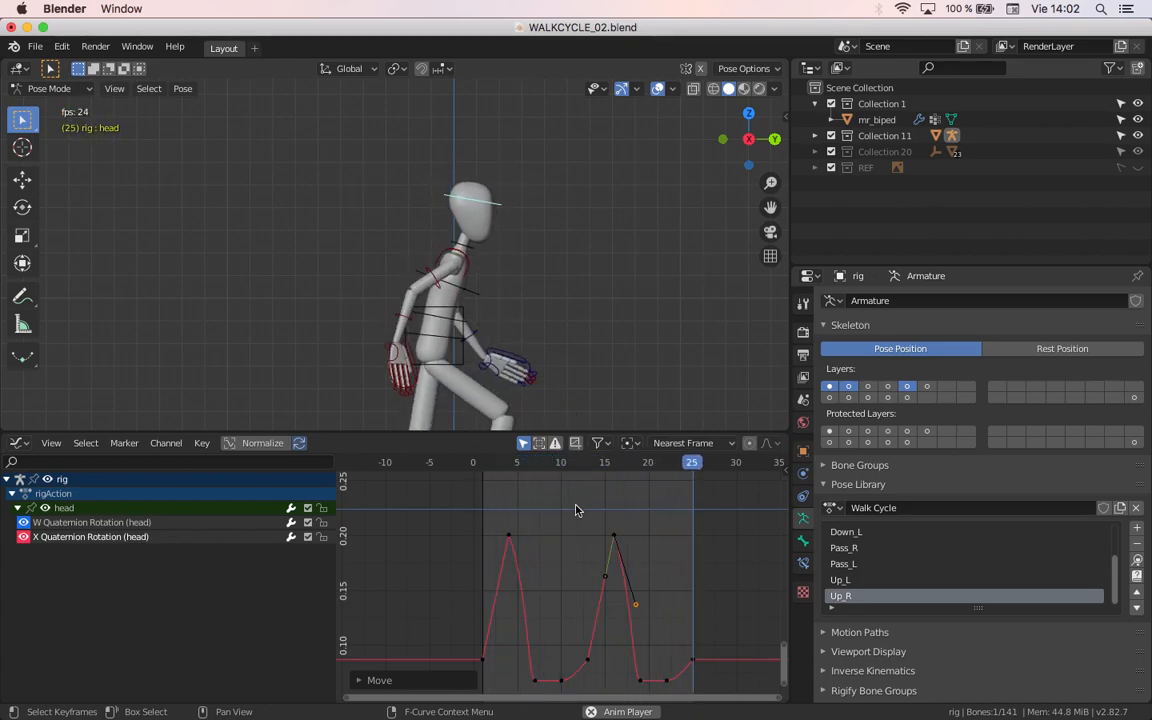
key("Escape")
Step: Select the body bone and pull the right handle of its Z Location keyframe at frame 16 outward to about frame 18
left_click(462, 358)
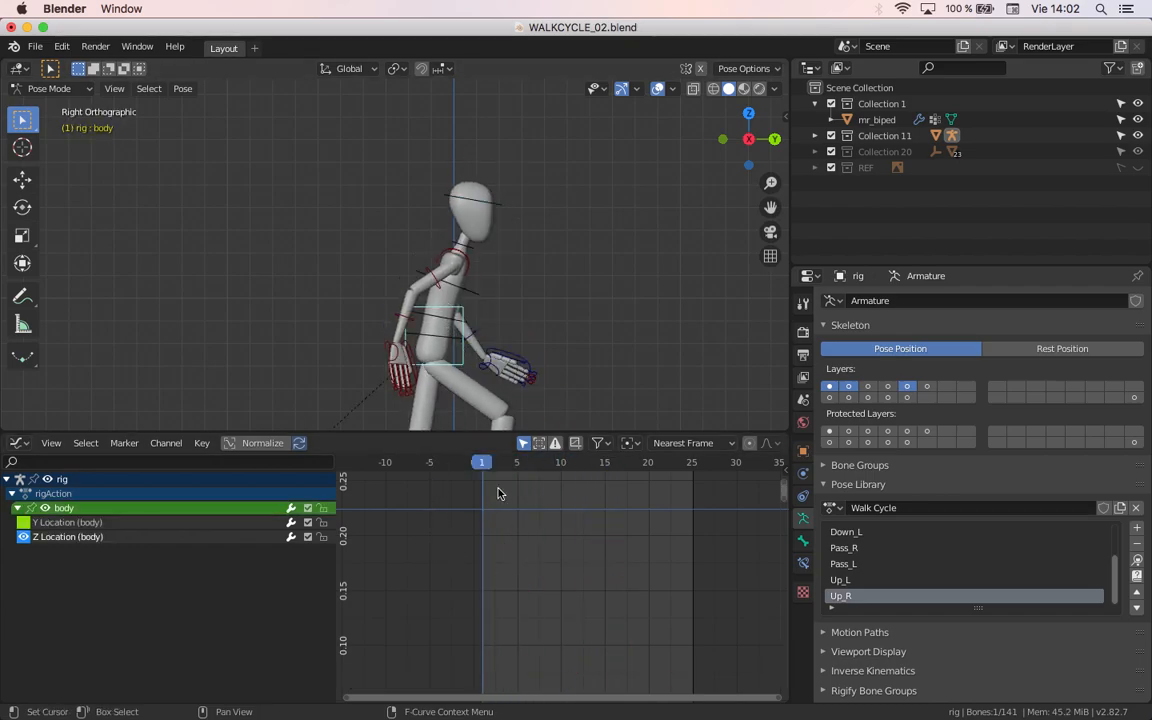
scroll(573, 640, "down", 10)
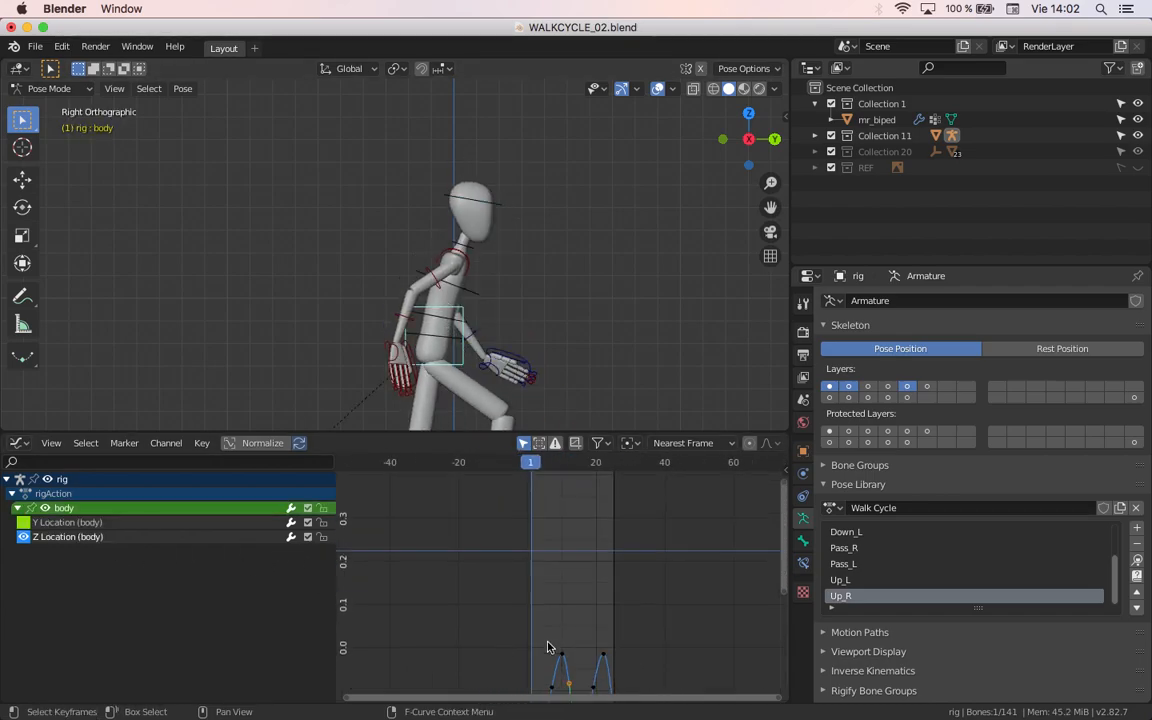
middle_click_drag(555, 646, 527, 539)
scroll(530, 550, "up", 11)
middle_click_drag(485, 604, 530, 566)
scroll(523, 550, "up", 5)
left_click(464, 632)
left_click(460, 639)
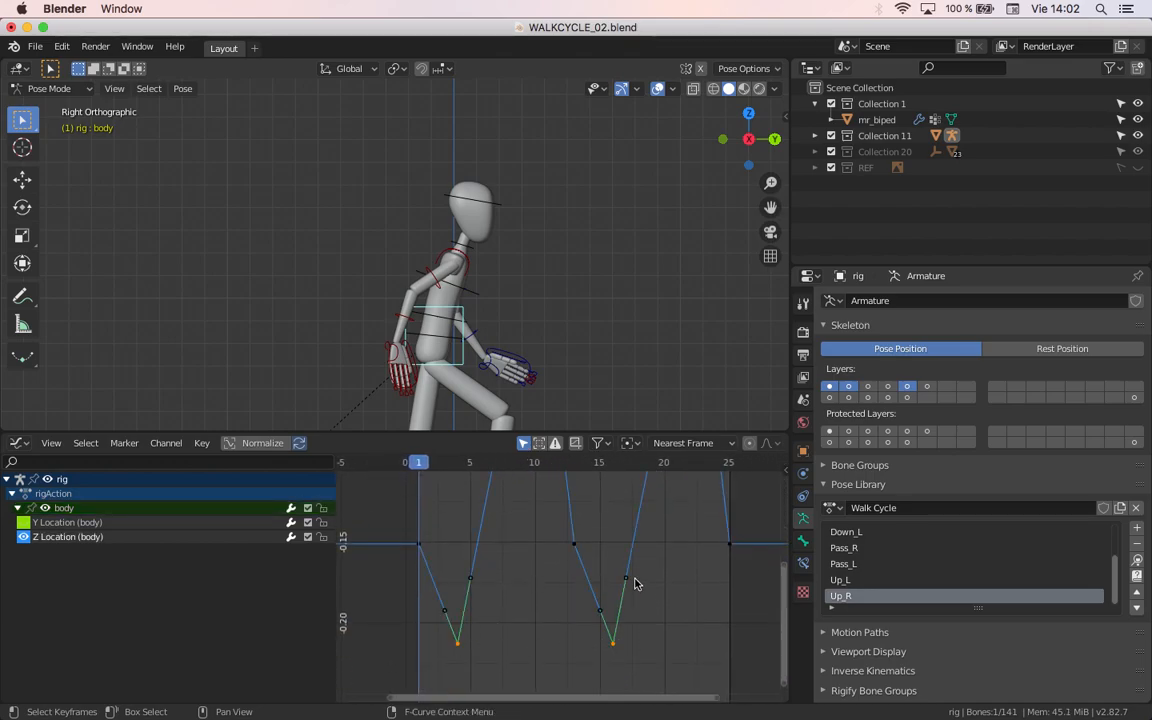
left_click_drag(626, 580, 640, 586)
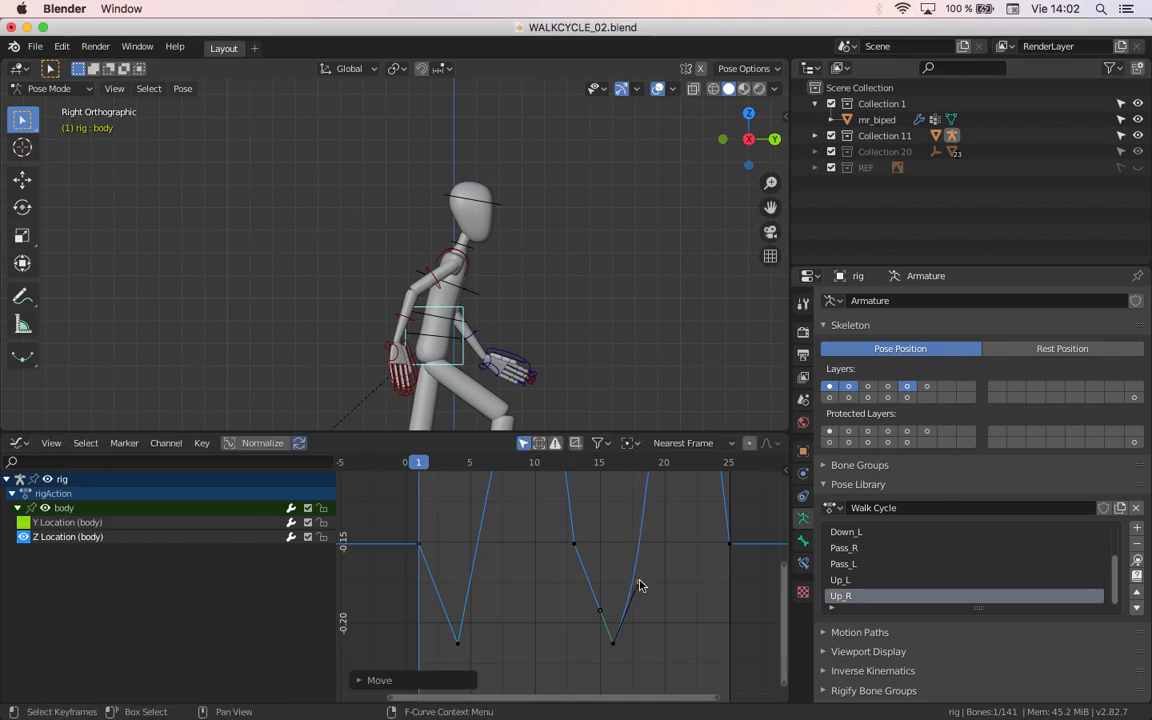
Step: Pull the right handle of the body's Z Location keyframe at frame 4 outward to about frame 5.7
left_click(457, 641)
left_click_drag(475, 582, 481, 581)
scroll(522, 597, "down", 3)
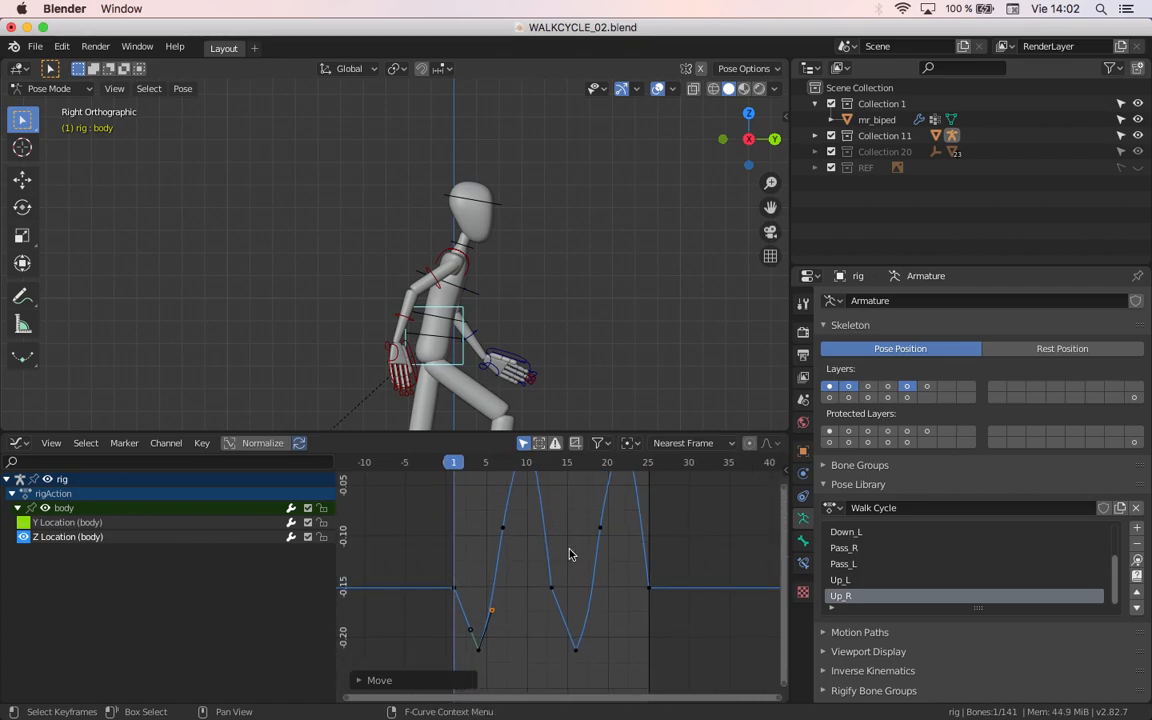
Step: Play the walk cycle to review the body's vertical motion, and stop the playback
scroll(561, 543, "down", 2)
key("space")
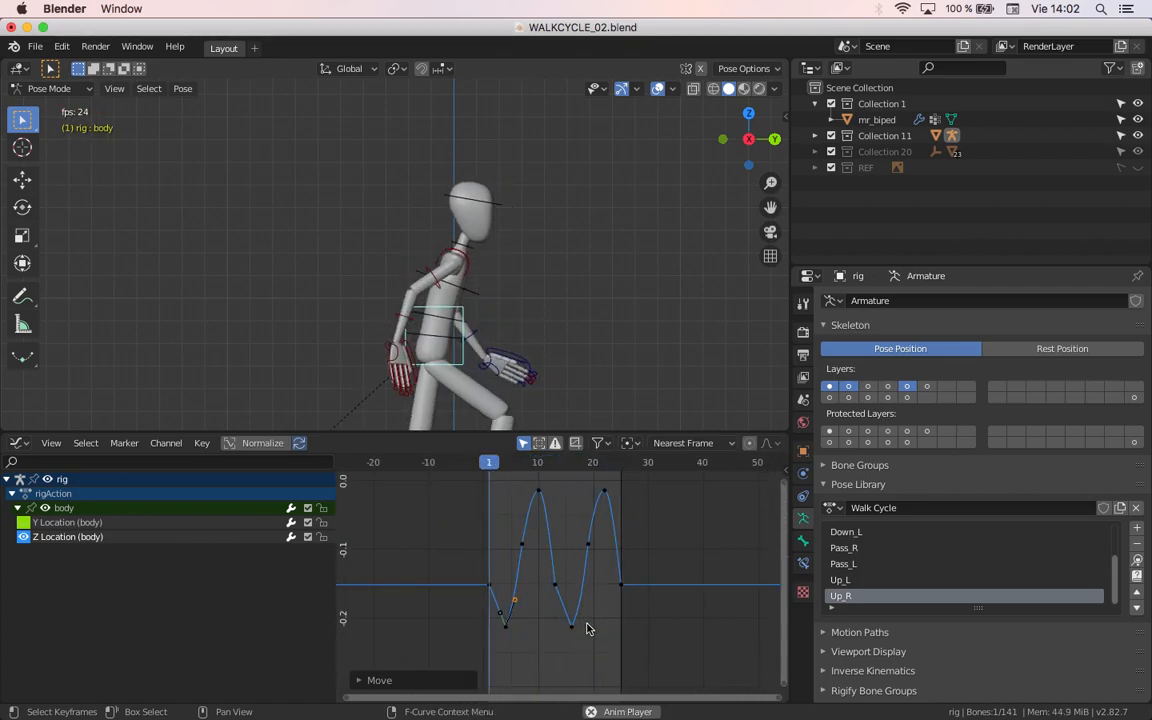
scroll(560, 612, "up", 2)
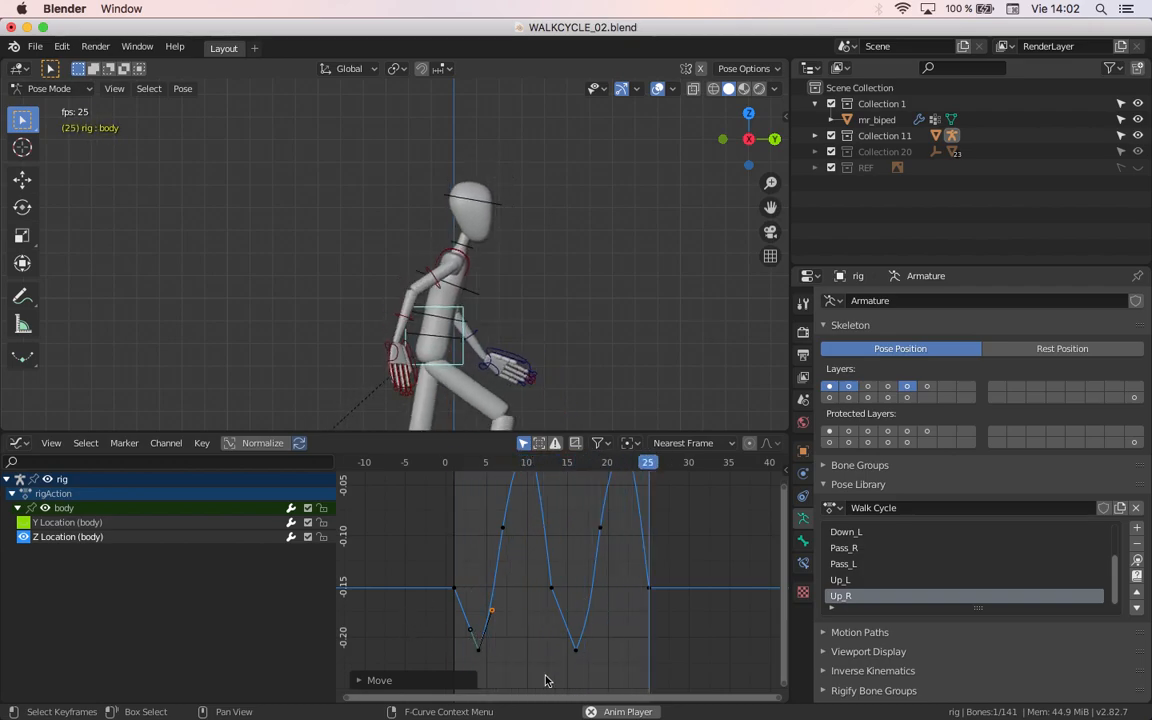
key("Escape")
Step: Select the foot.ik.L control and examine its Z Location curve across the walk cycle
middle_click_drag(433, 424, 432, 328, "shift")
left_click(342, 402)
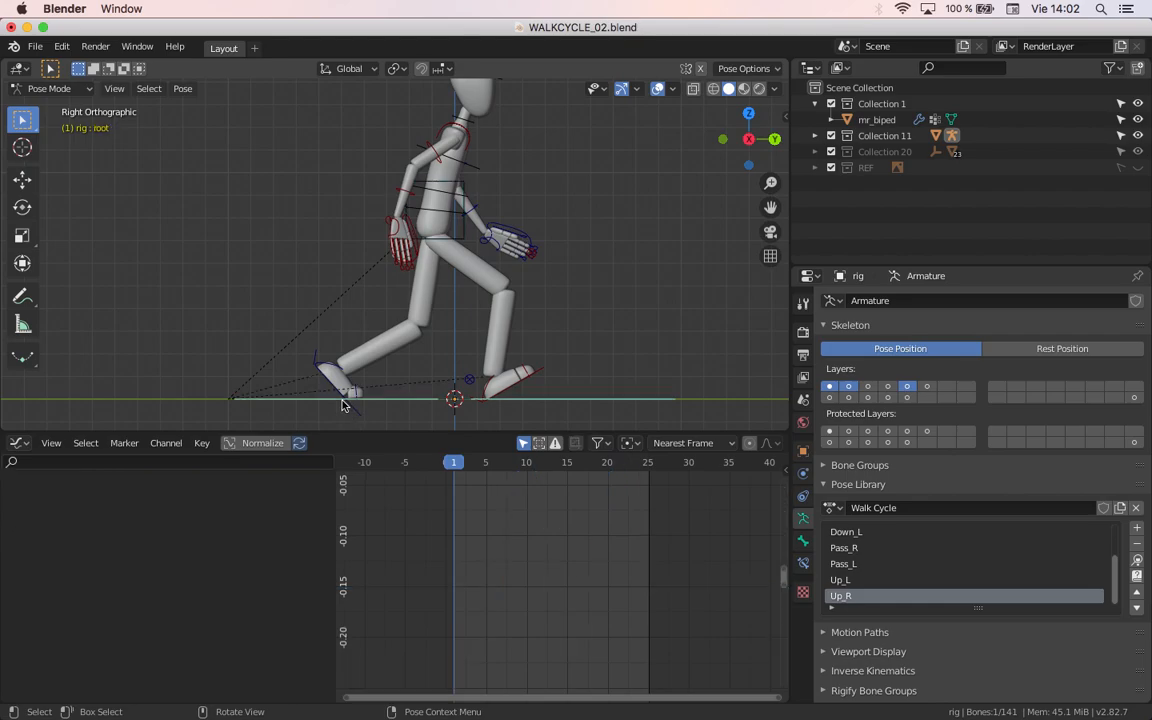
left_click(336, 389)
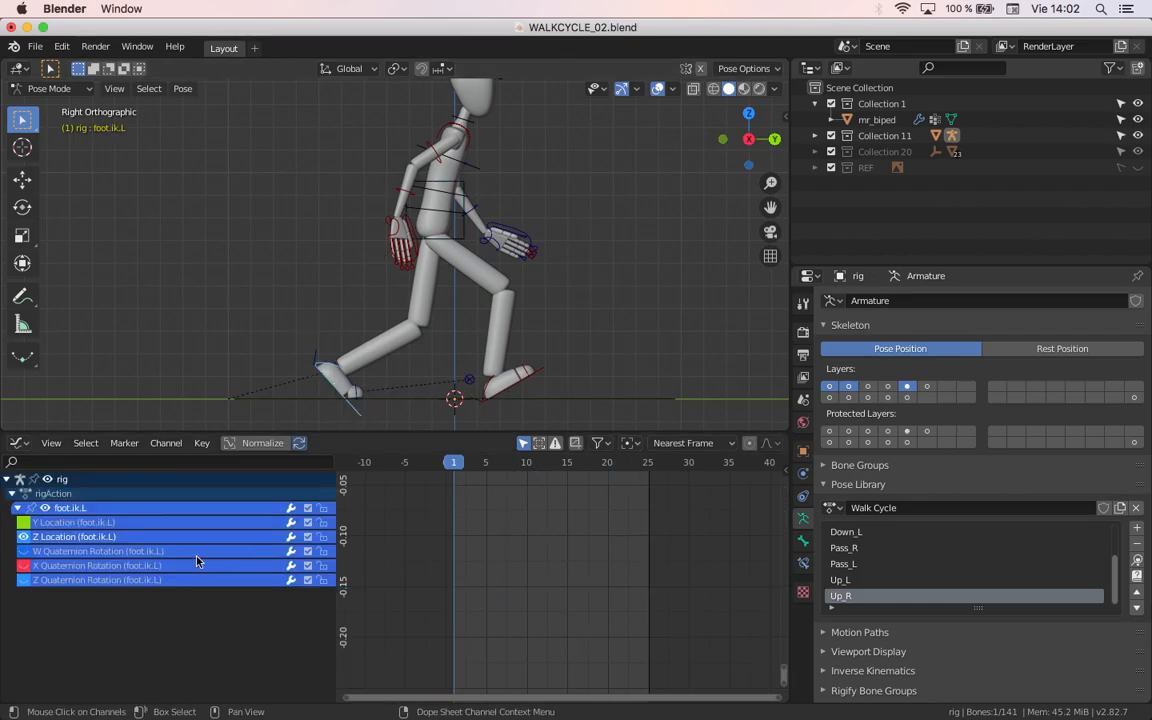
scroll(618, 612, "down", 2)
scroll(618, 612, "down", 5)
scroll(550, 612, "up", 5)
mouse_move(558, 586)
middle_mouse_down()
mouse_move(527, 638)
mouse_move(561, 591)
middle_mouse_up()
scroll(527, 638, "up", 10)
scroll(561, 591, "up", 3)
middle_click_drag(595, 606, 633, 612)
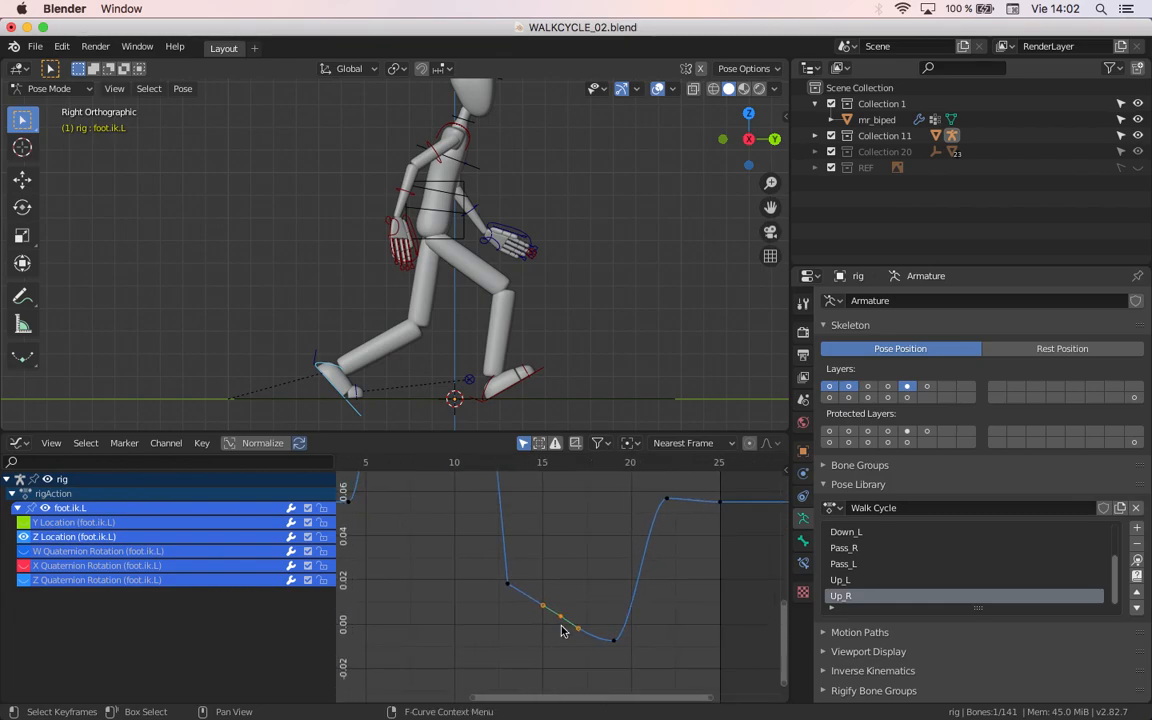
middle_click_drag(559, 626, 661, 675)
scroll(540, 620, "down", 2)
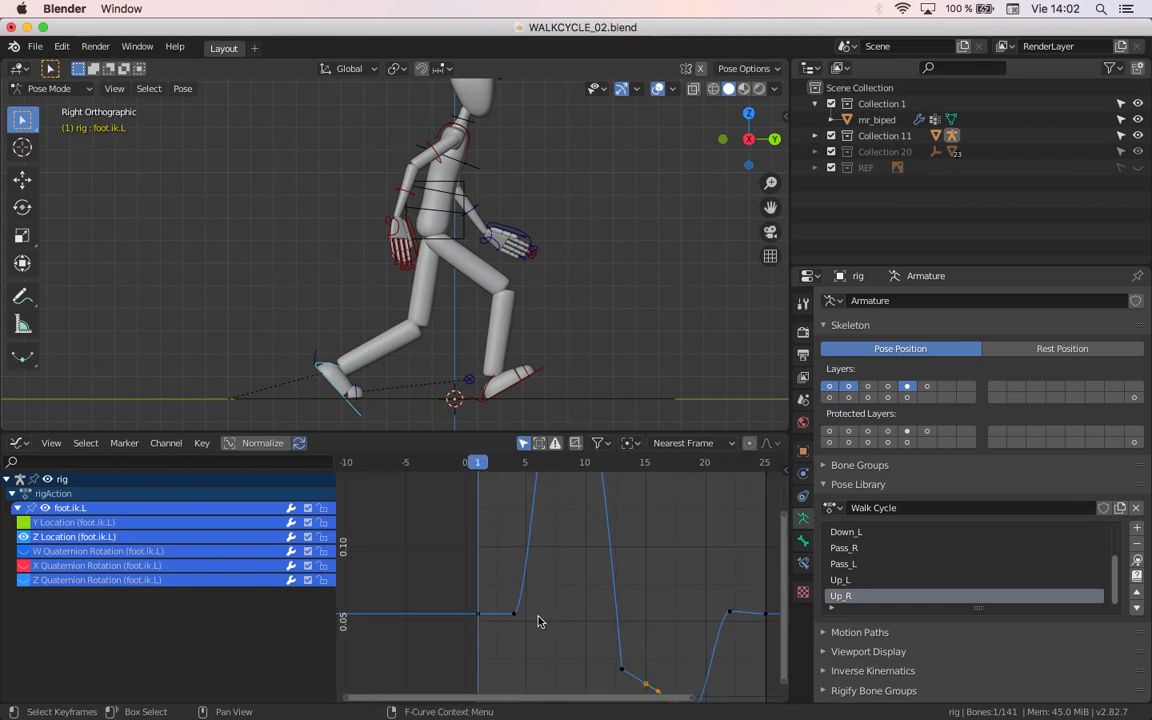
middle_click_drag(524, 457, 527, 615)
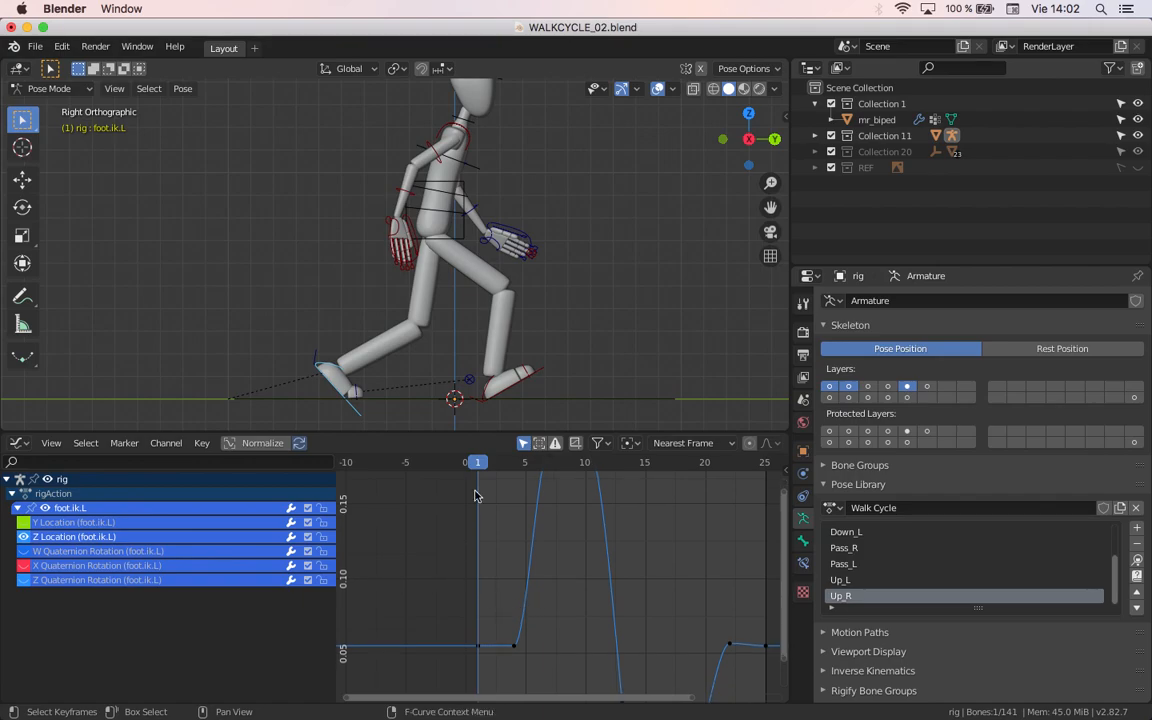
Step: Frame the whole character, maximize the 3D viewport and play the walk cycle
scroll(508, 349, "down", 4)
scroll(495, 346, "up", 5)
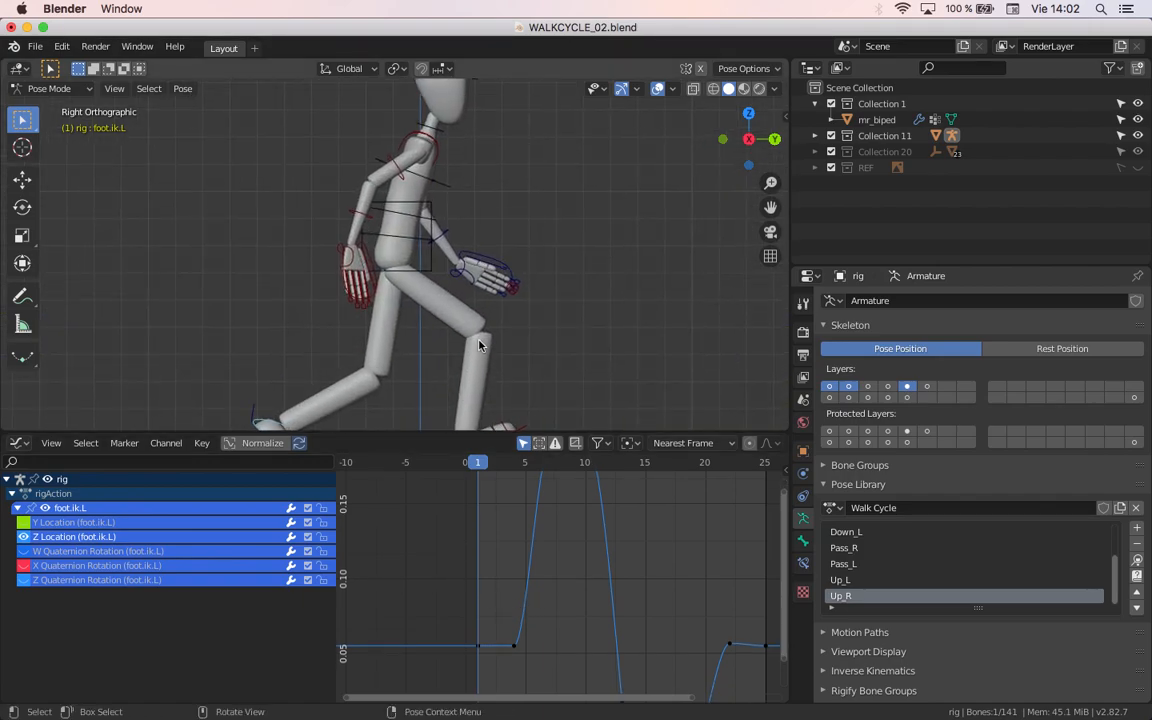
scroll(470, 219, "down", 5)
scroll(465, 247, "up", 4)
scroll(463, 237, "down", 2)
key("ctrl+space")
key("space")
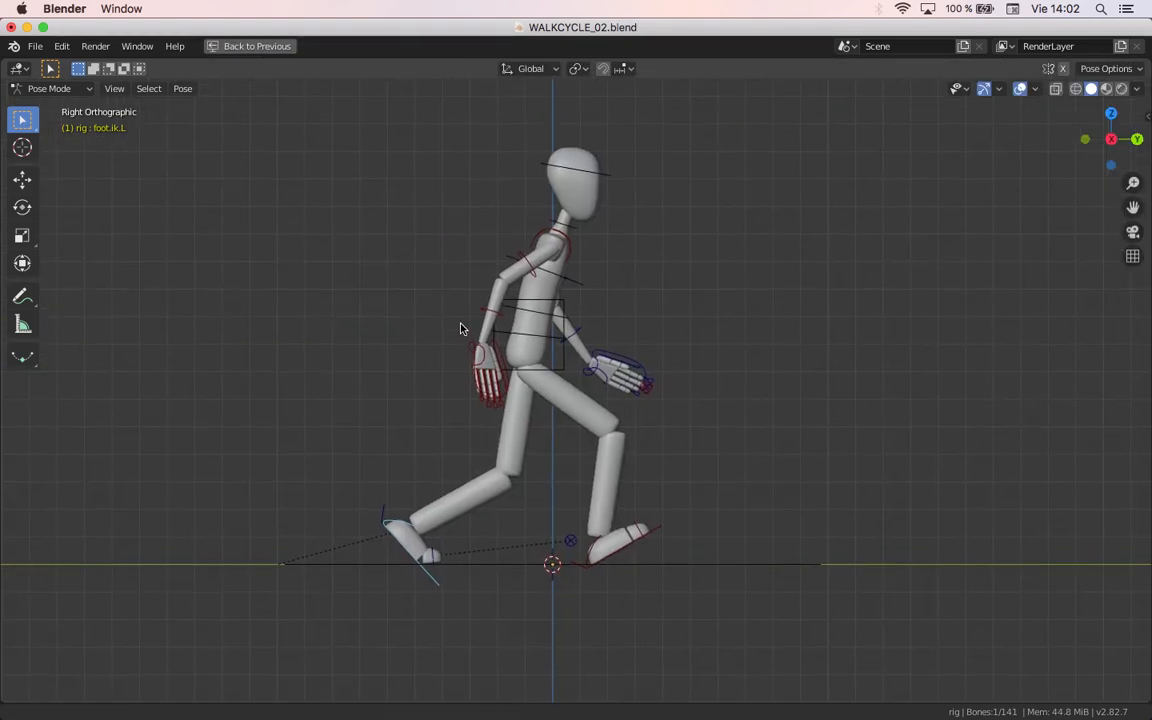